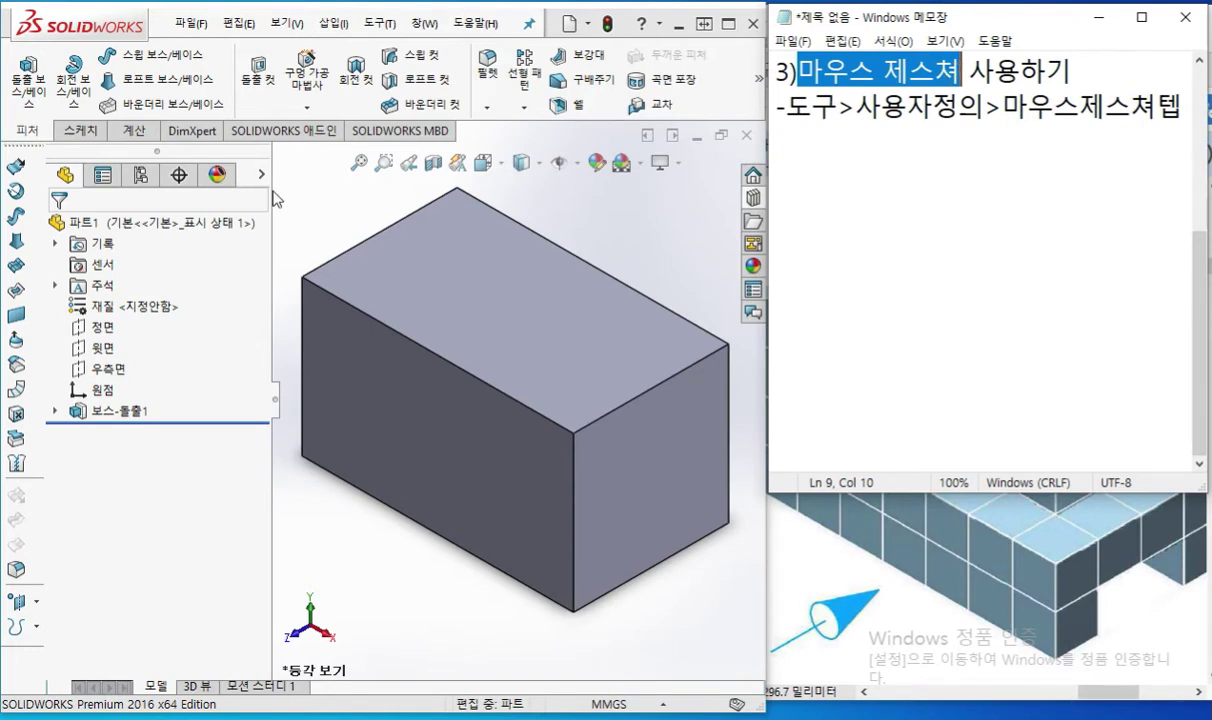
Open the Customize (사용자 정의) settings for SOLIDWORKS and move their window so its options are in view.
{"action": "left_click", "coordinate": [335, 228]}
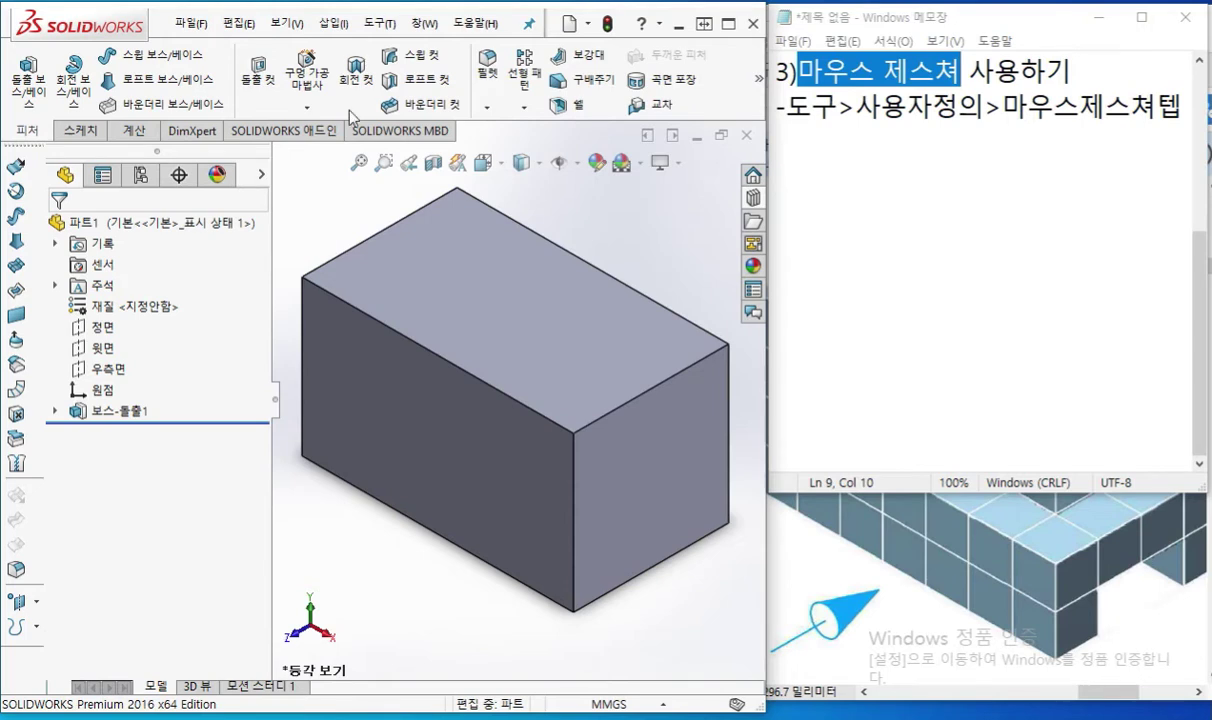
{"action": "left_click", "coordinate": [371, 24]}
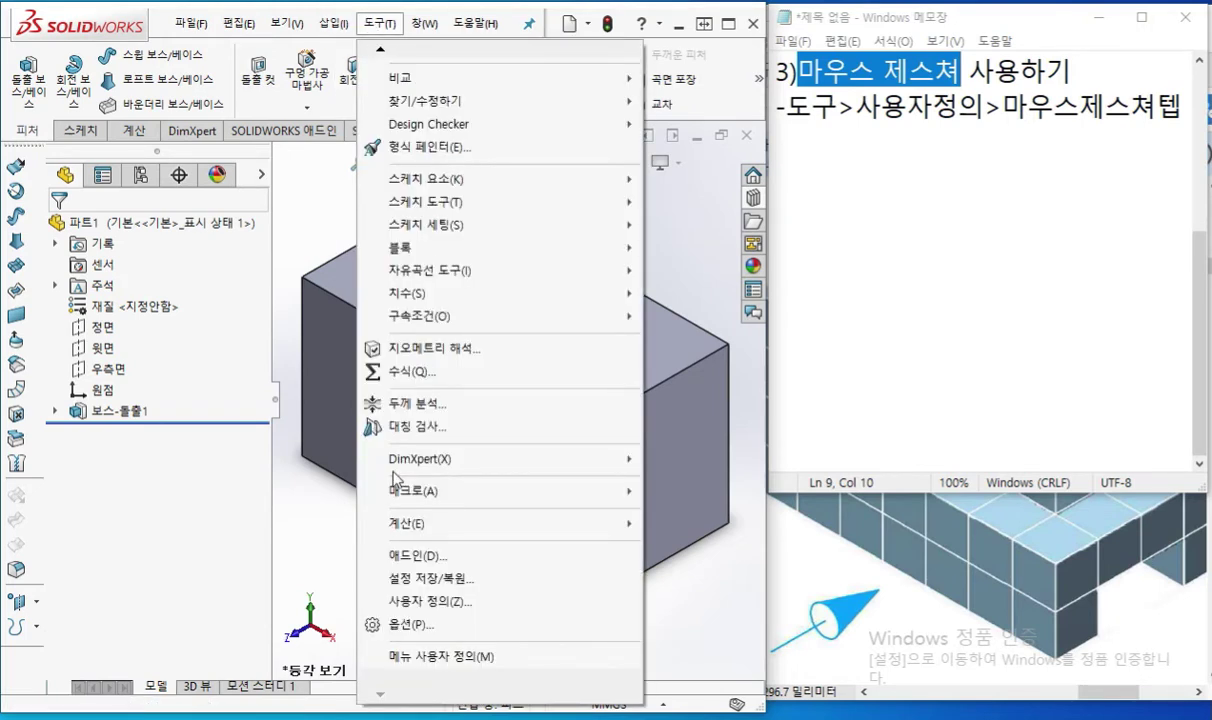
{"action": "left_click", "coordinate": [418, 602]}
{"action": "left_click_drag", "start_coordinate": [409, 21], "coordinate": [373, 26]}
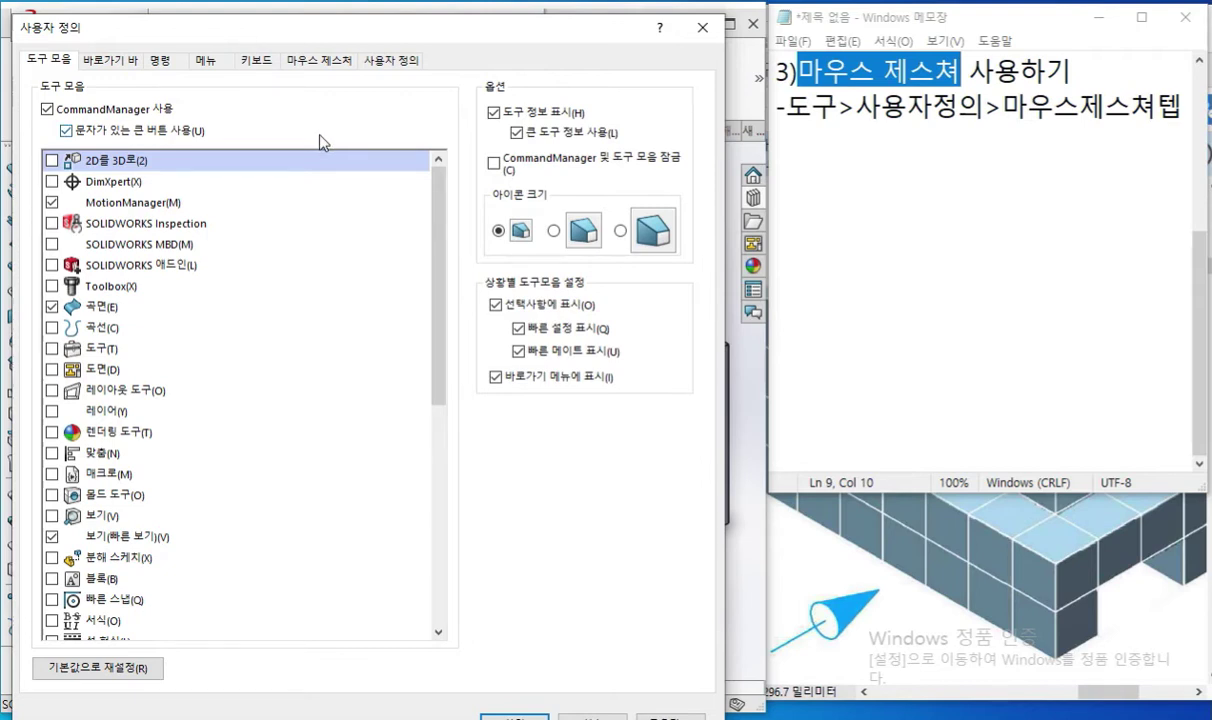
{"action": "key", "text": "ctrl+shift+d"}
{"action": "mouse_move", "coordinate": [268, 82]}
{"action": "left_mouse_down"}
{"action": "mouse_move", "coordinate": [232, 50]}
{"action": "mouse_move", "coordinate": [290, 78]}
{"action": "left_mouse_up"}
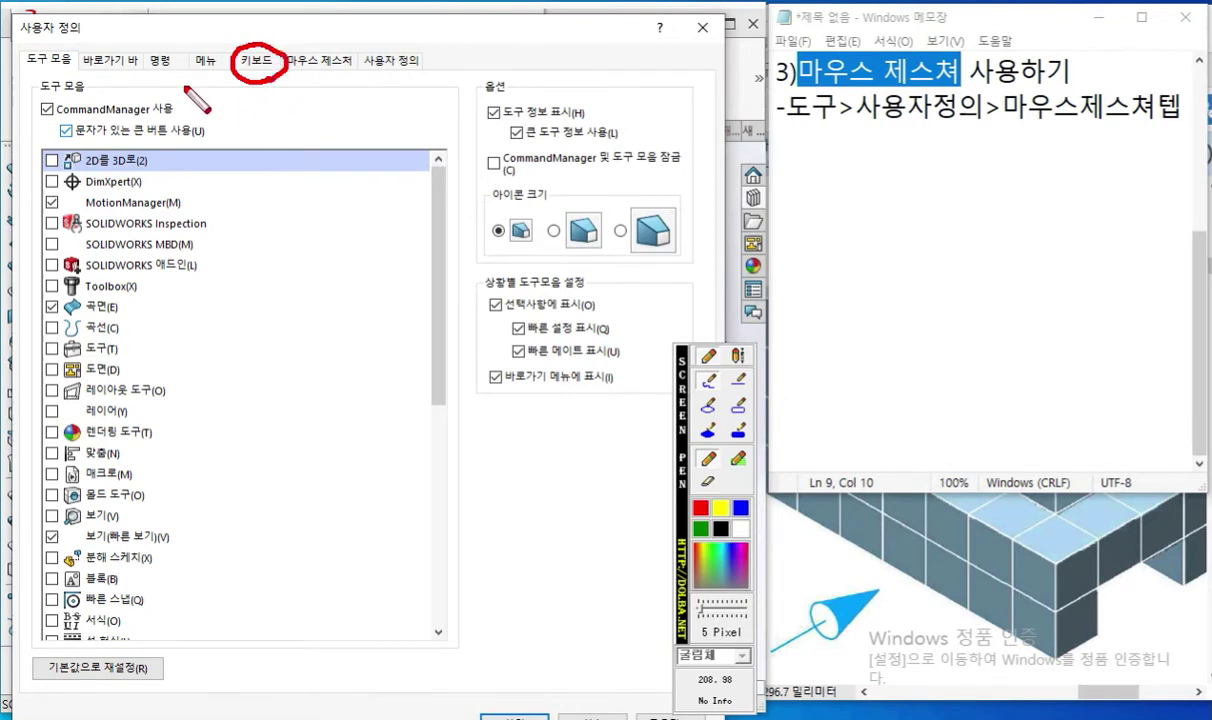
{"action": "mouse_move", "coordinate": [108, 72]}
{"action": "left_mouse_down"}
{"action": "mouse_move", "coordinate": [95, 37]}
{"action": "mouse_move", "coordinate": [152, 50]}
{"action": "mouse_move", "coordinate": [135, 80]}
{"action": "left_mouse_up"}
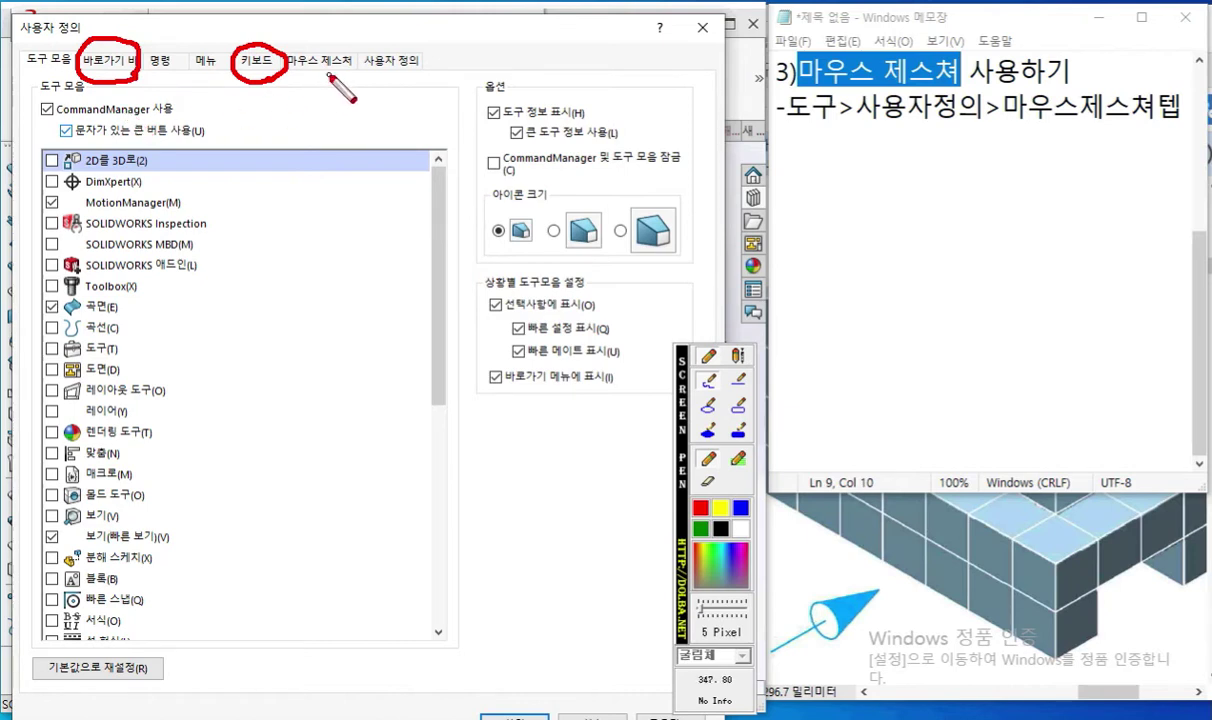
{"action": "left_click_drag", "start_coordinate": [301, 25], "coordinate": [351, 20]}
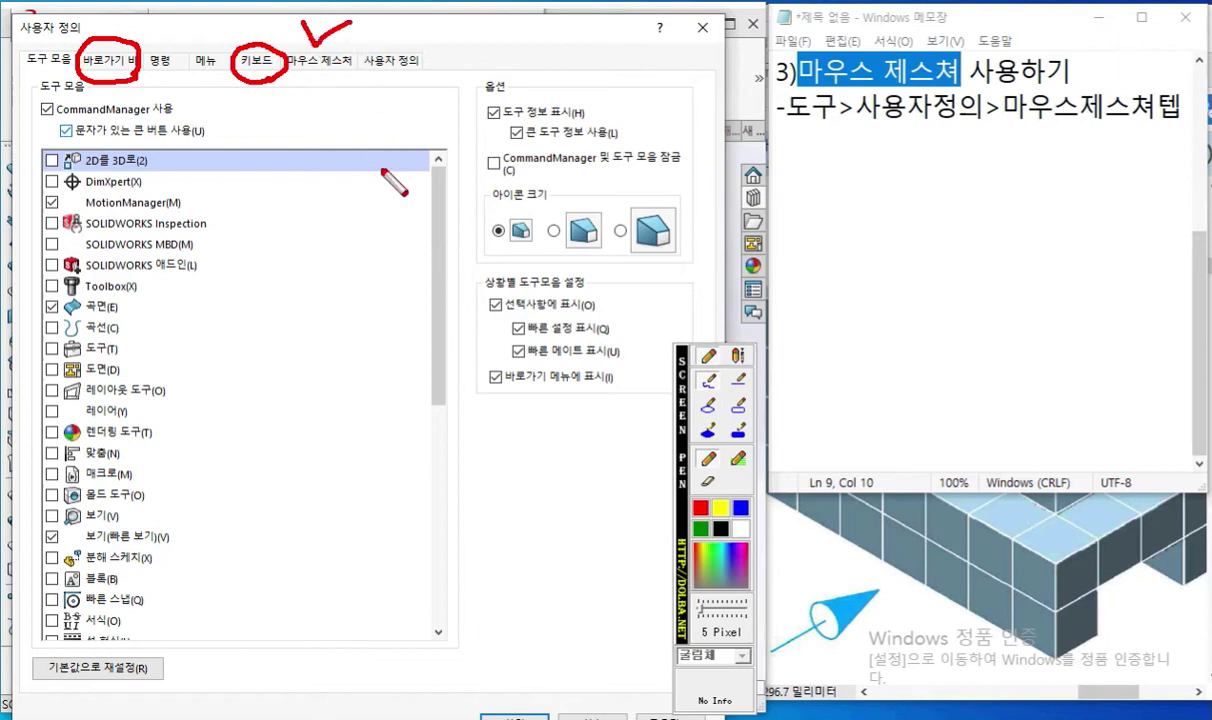
{"action": "left_click_drag", "start_coordinate": [1013, 123], "coordinate": [1190, 131]}
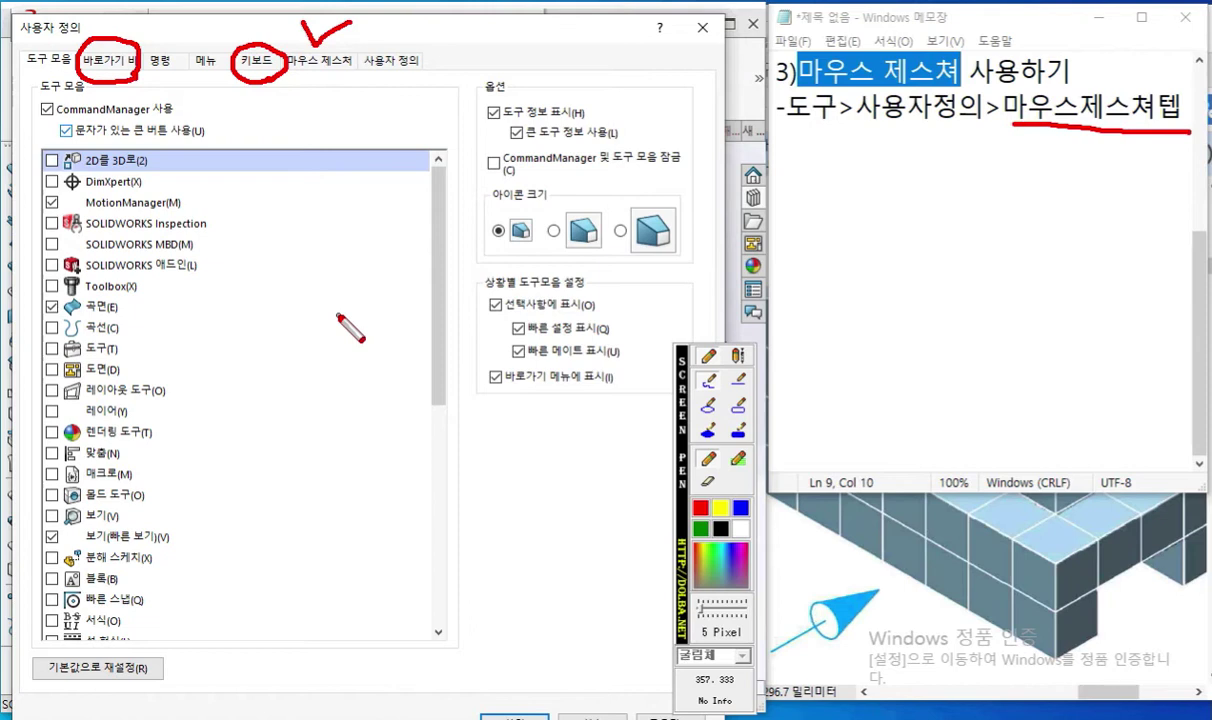
{"action": "key", "text": "Escape"}
Set the mouse gesture (마우스 제스처) customization to use 4 gestures (4개의 제스처).
{"action": "left_click", "coordinate": [316, 66]}
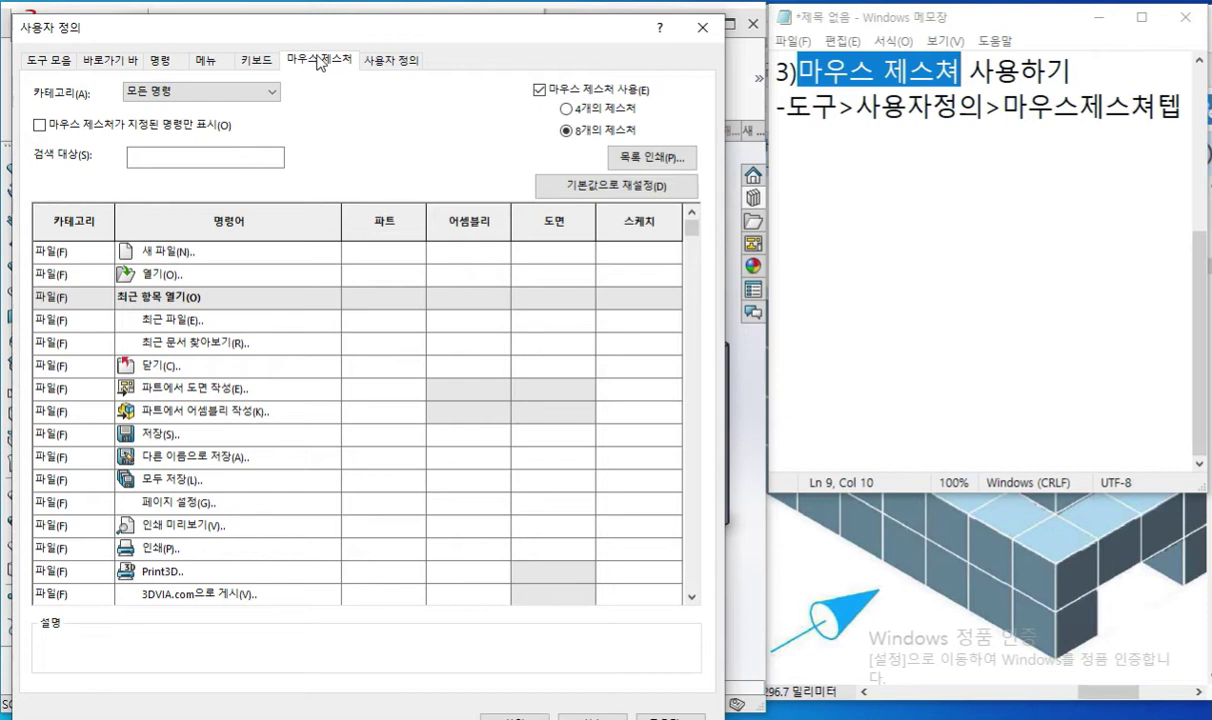
{"action": "key", "text": "F12"}
{"action": "mouse_move", "coordinate": [31, 138]}
{"action": "left_mouse_down"}
{"action": "mouse_move", "coordinate": [30, 108]}
{"action": "mouse_move", "coordinate": [62, 118]}
{"action": "mouse_move", "coordinate": [47, 150]}
{"action": "left_mouse_up"}
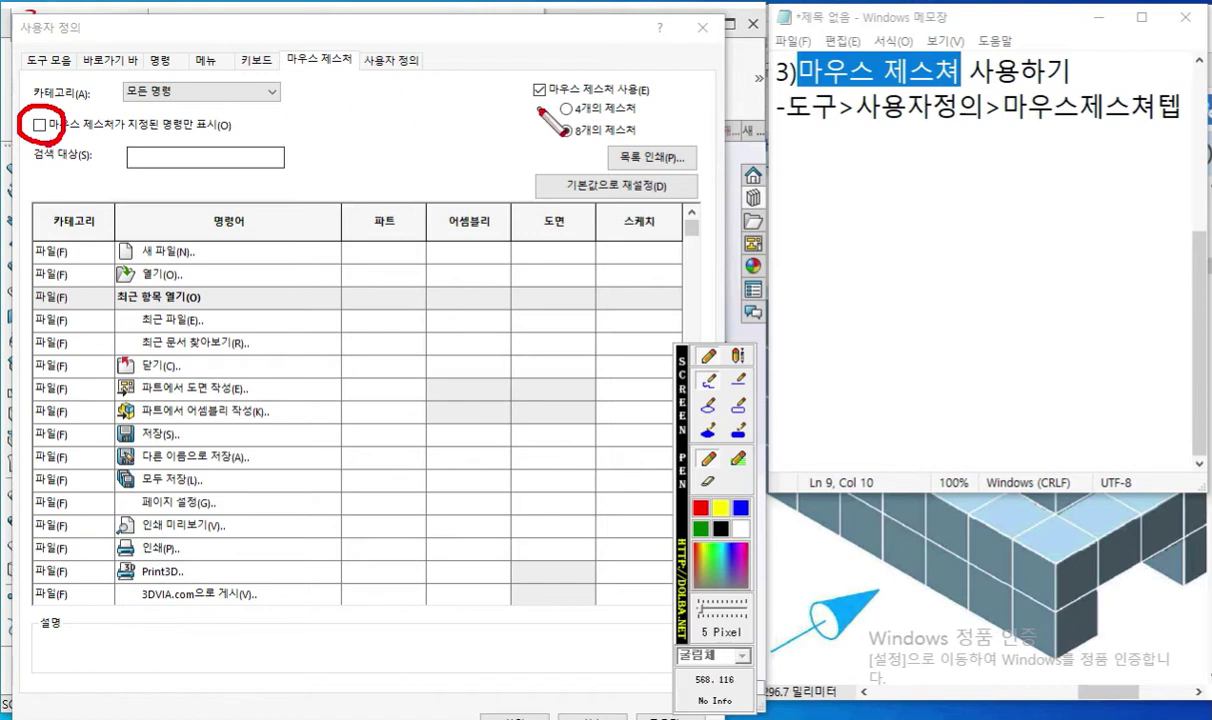
{"action": "mouse_move", "coordinate": [514, 78]}
{"action": "left_mouse_down"}
{"action": "mouse_move", "coordinate": [531, 101]}
{"action": "mouse_move", "coordinate": [567, 58]}
{"action": "left_mouse_up"}
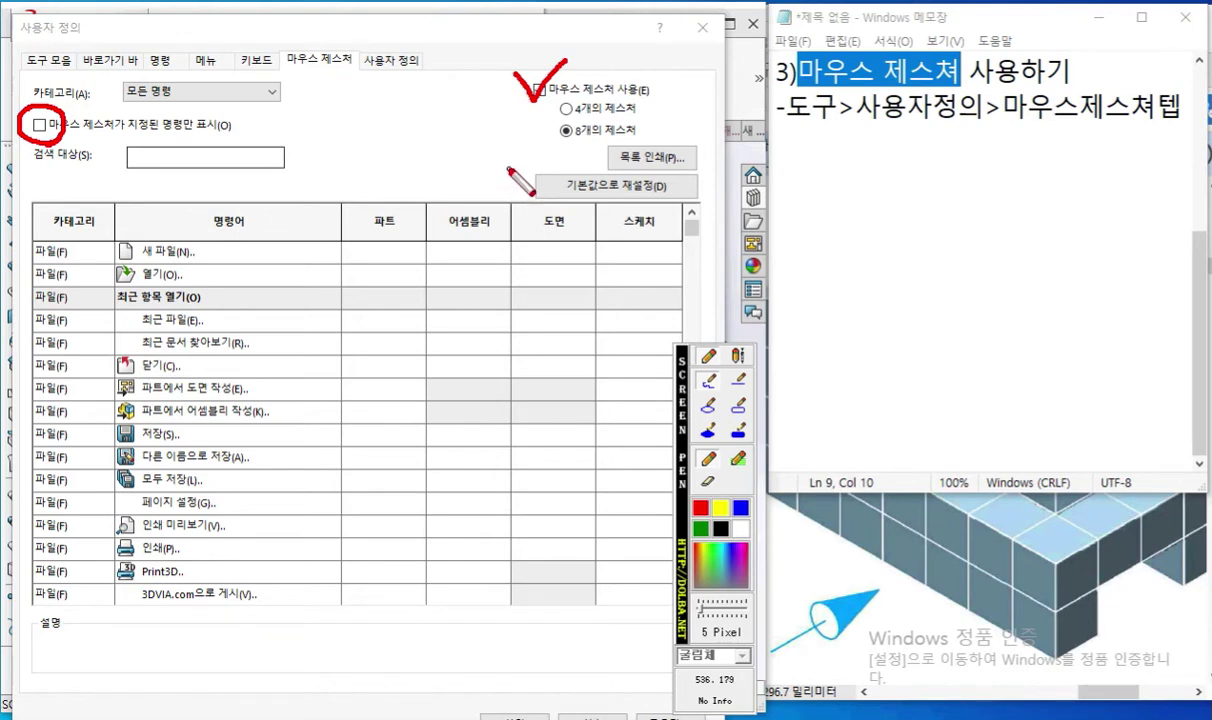
{"action": "left_click_drag", "start_coordinate": [545, 106], "coordinate": [672, 119]}
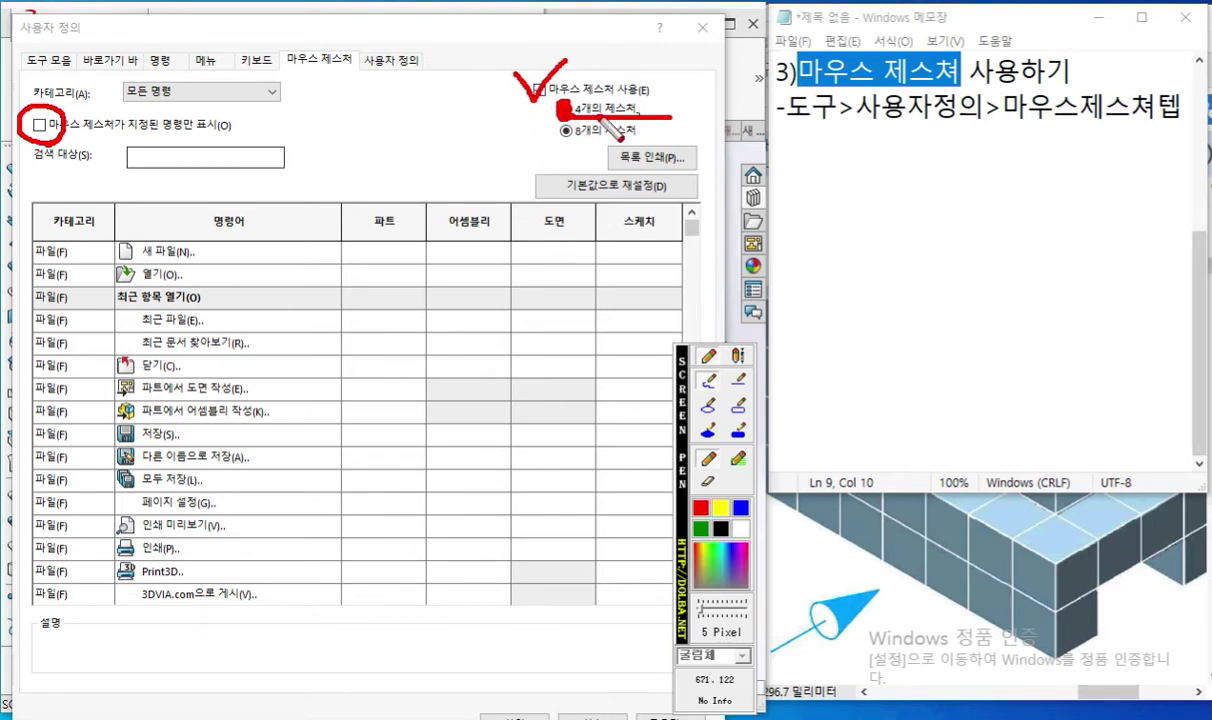
{"action": "key", "text": "Escape"}
{"action": "left_click", "coordinate": [566, 109]}
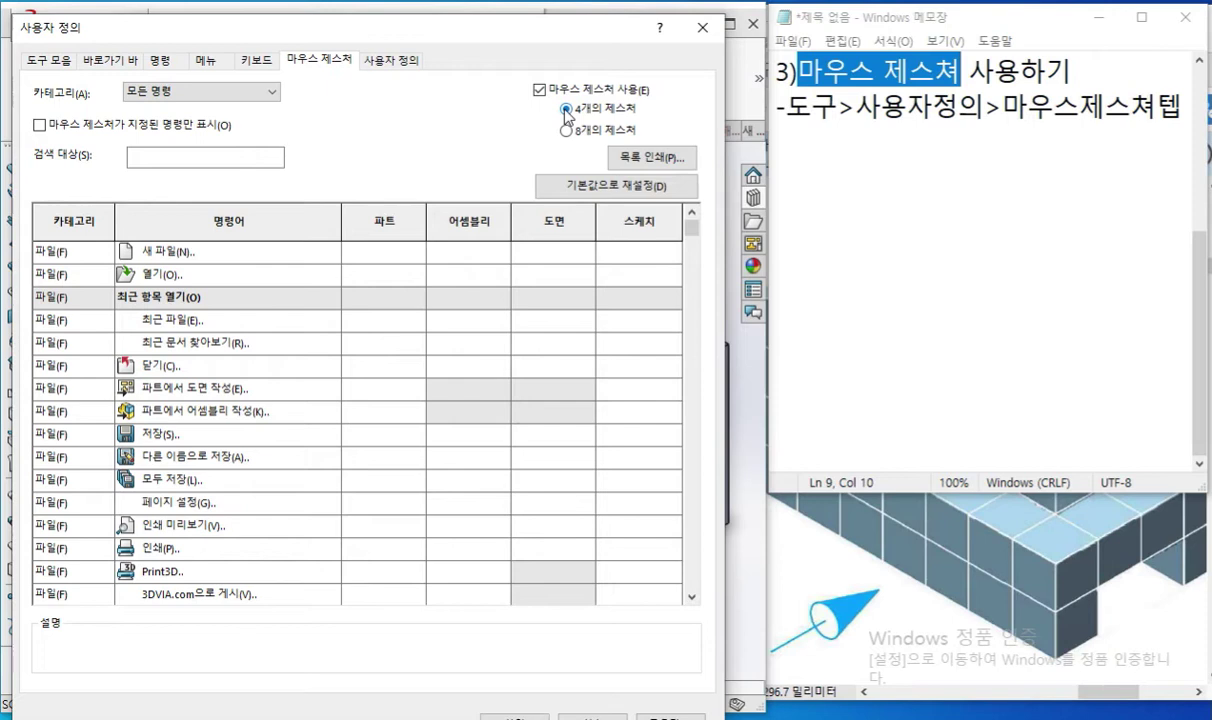
Limit the command list to commands that have a mouse gesture assigned (마우스 제스처가 지정된 명령만 표시).
{"action": "mouse_move", "coordinate": [553, 109]}
{"action": "left_mouse_down"}
{"action": "mouse_move", "coordinate": [231, 131]}
{"action": "mouse_move", "coordinate": [291, 160]}
{"action": "left_mouse_up"}
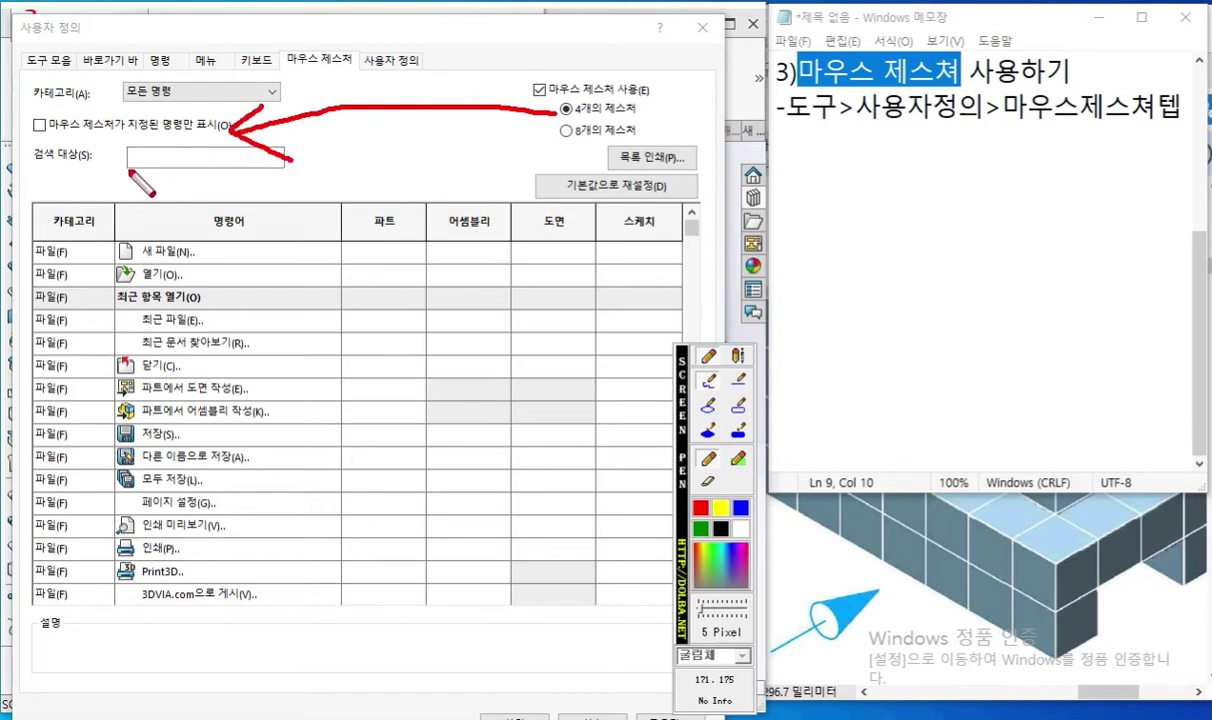
{"action": "left_click_drag", "start_coordinate": [20, 141], "coordinate": [240, 145]}
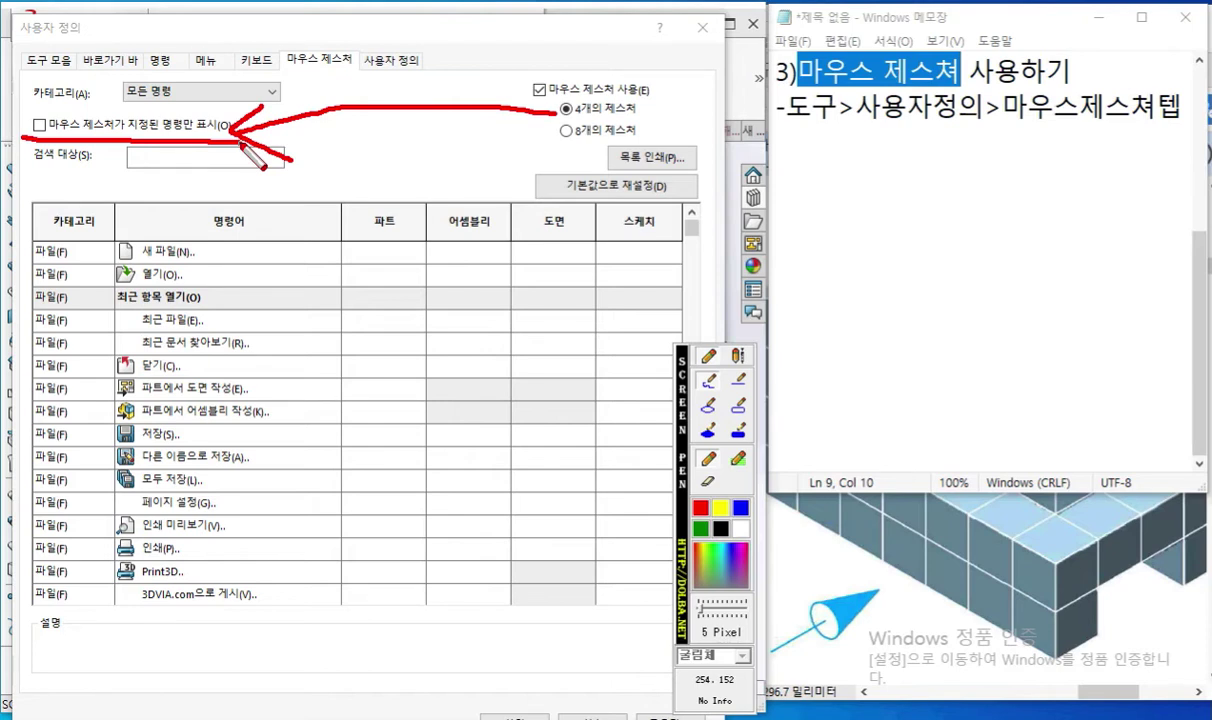
{"action": "key", "text": "Escape"}
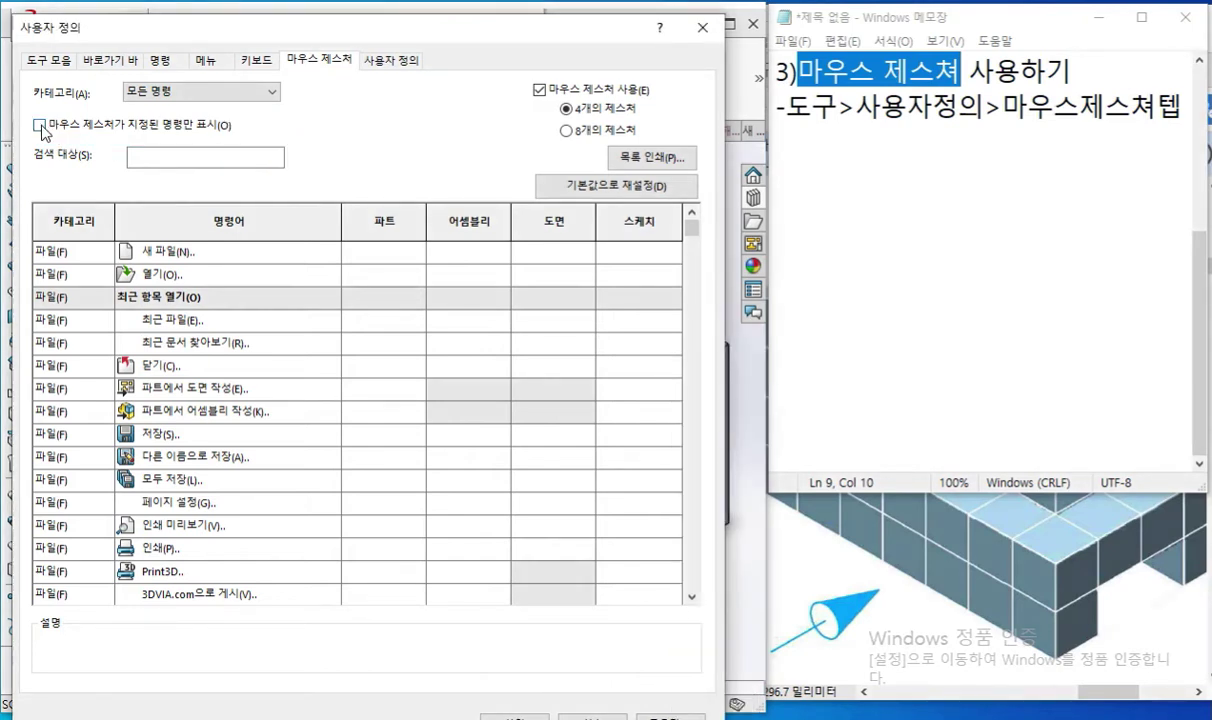
{"action": "left_click", "coordinate": [39, 126]}
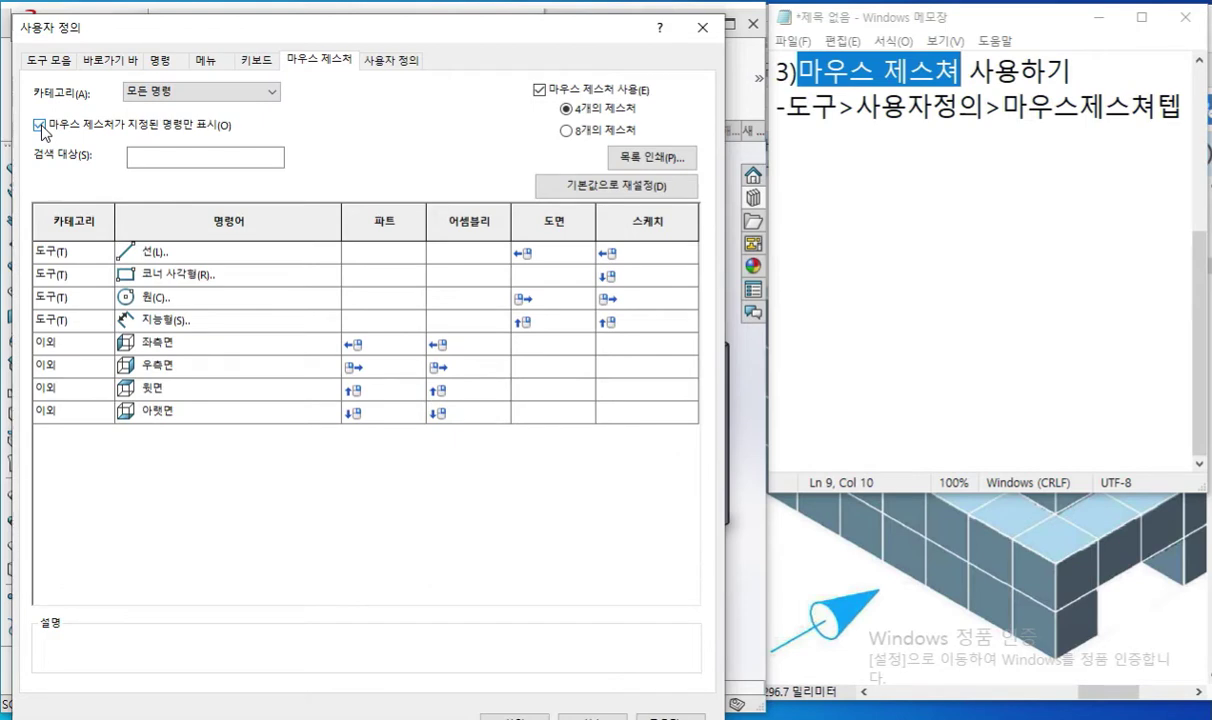
Examine which commands have mouse gestures assigned for sketches, drawings, assemblies and parts.
{"action": "key", "text": "F12"}
{"action": "left_click_drag", "start_coordinate": [27, 113], "coordinate": [50, 105]}
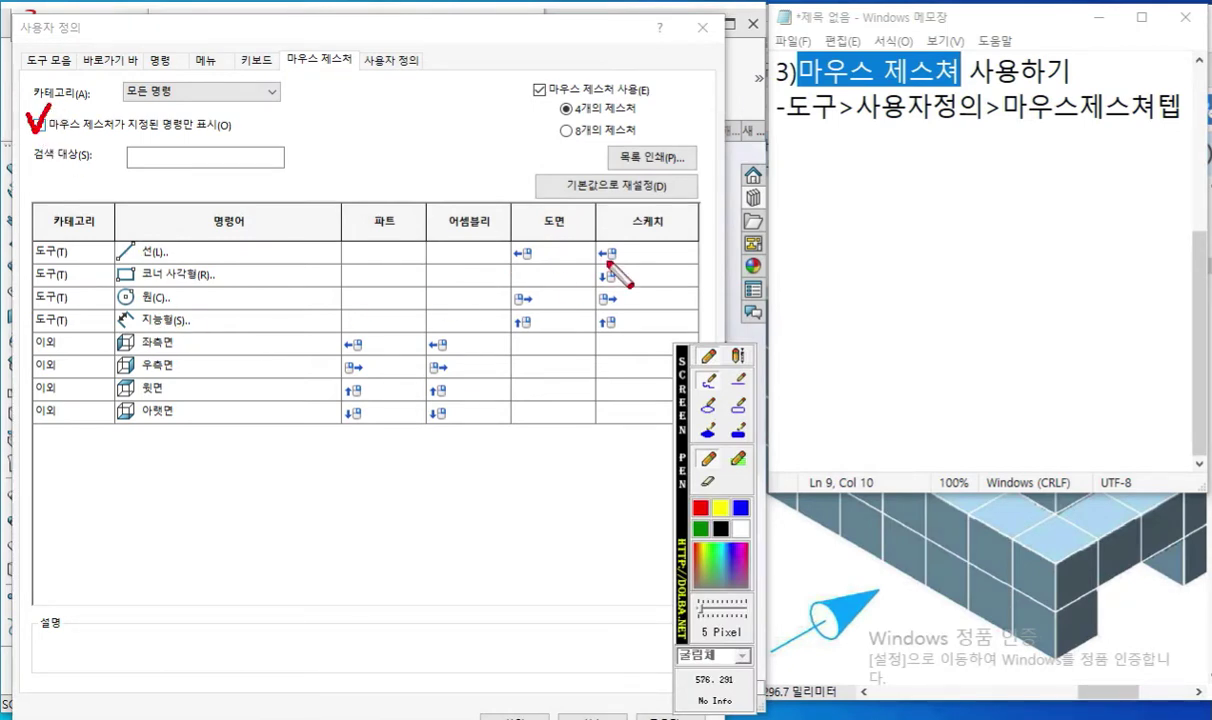
{"action": "mouse_move", "coordinate": [722, 241]}
{"action": "left_mouse_down"}
{"action": "mouse_move", "coordinate": [615, 410]}
{"action": "mouse_move", "coordinate": [267, 414]}
{"action": "mouse_move", "coordinate": [522, 192]}
{"action": "mouse_move", "coordinate": [684, 310]}
{"action": "left_mouse_up"}
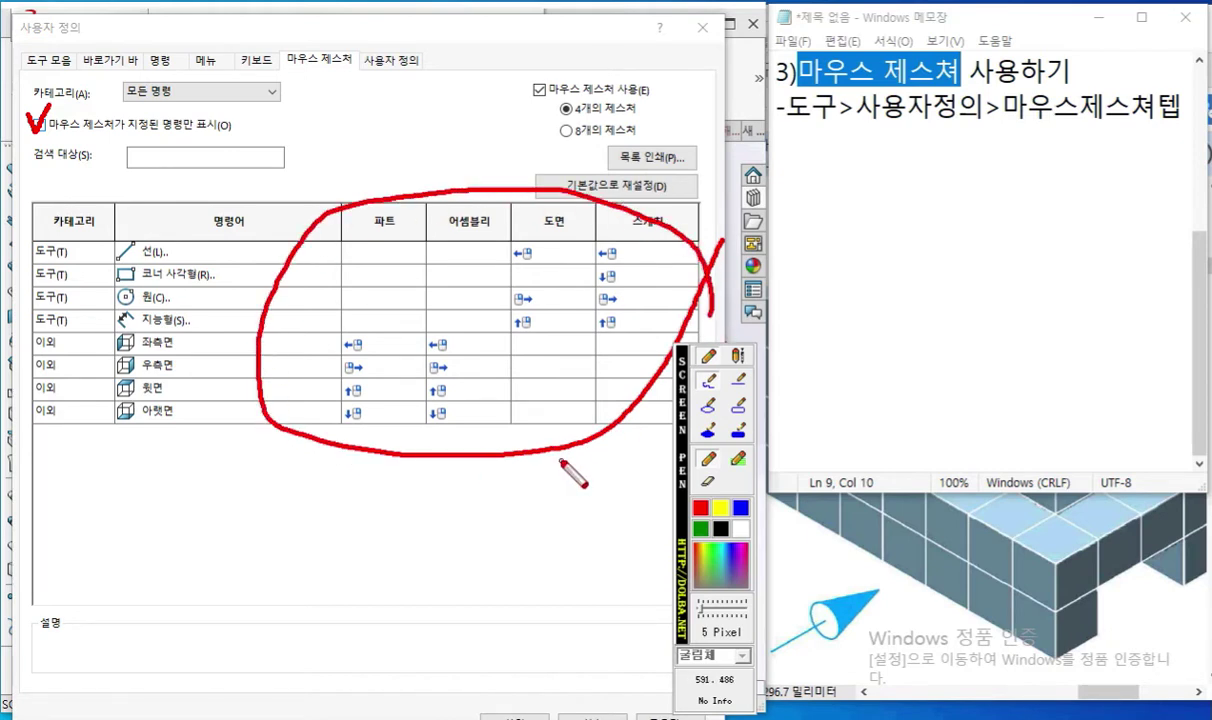
{"action": "key", "text": "Escape"}
{"action": "key", "text": "F12"}
{"action": "mouse_move", "coordinate": [705, 213]}
{"action": "left_mouse_down"}
{"action": "mouse_move", "coordinate": [580, 205]}
{"action": "mouse_move", "coordinate": [566, 335]}
{"action": "mouse_move", "coordinate": [650, 448]}
{"action": "mouse_move", "coordinate": [716, 293]}
{"action": "mouse_move", "coordinate": [706, 236]}
{"action": "left_mouse_up"}
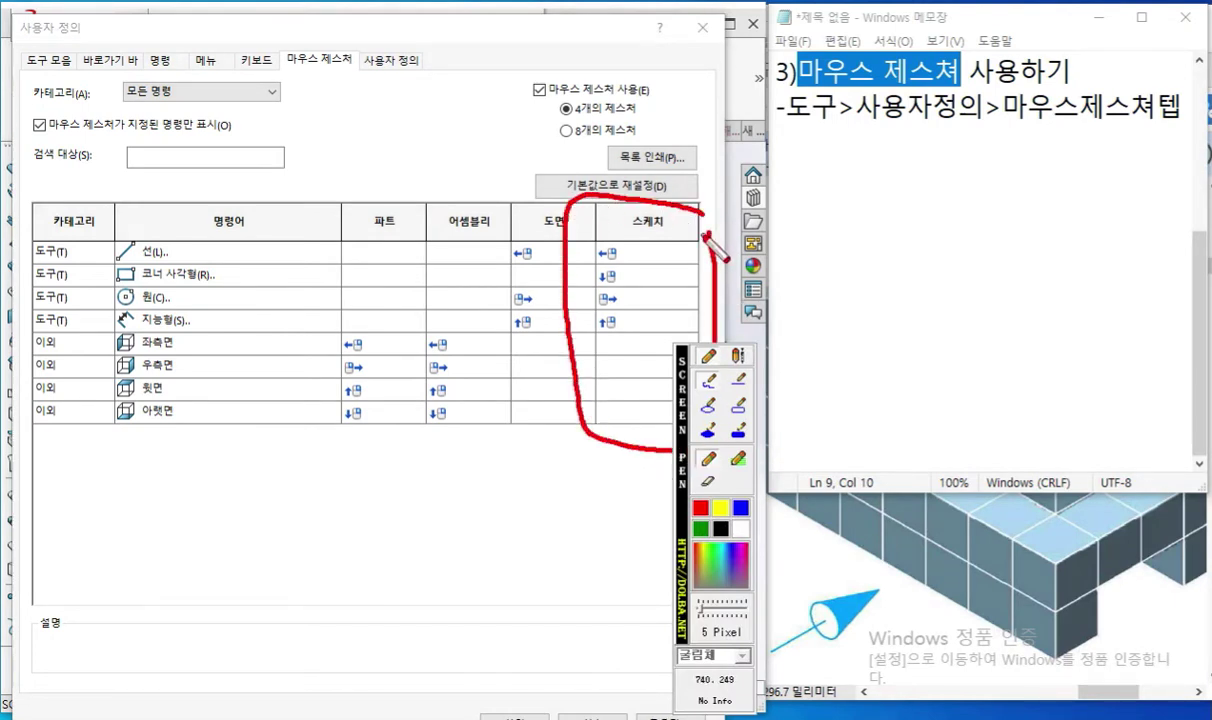
{"action": "mouse_move", "coordinate": [116, 262]}
{"action": "left_mouse_down"}
{"action": "mouse_move", "coordinate": [176, 265]}
{"action": "mouse_move", "coordinate": [230, 288]}
{"action": "left_mouse_up"}
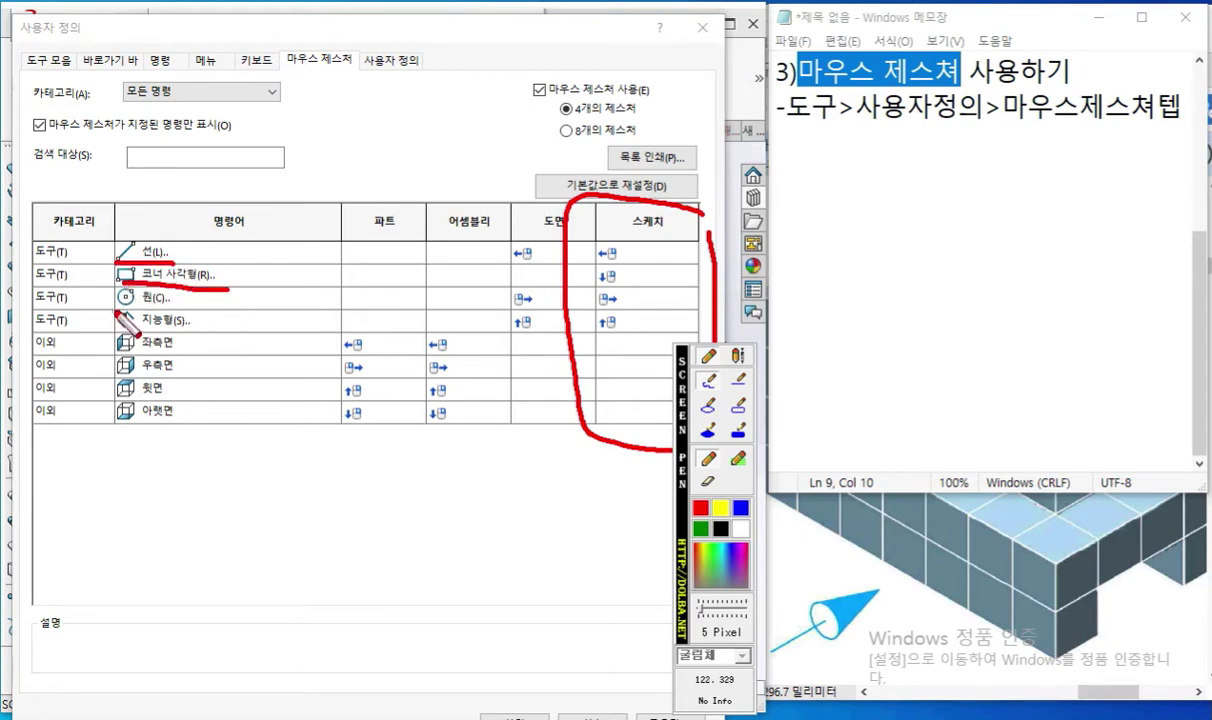
{"action": "left_click_drag", "start_coordinate": [113, 310], "coordinate": [190, 310]}
{"action": "left_click_drag", "start_coordinate": [122, 331], "coordinate": [222, 332]}
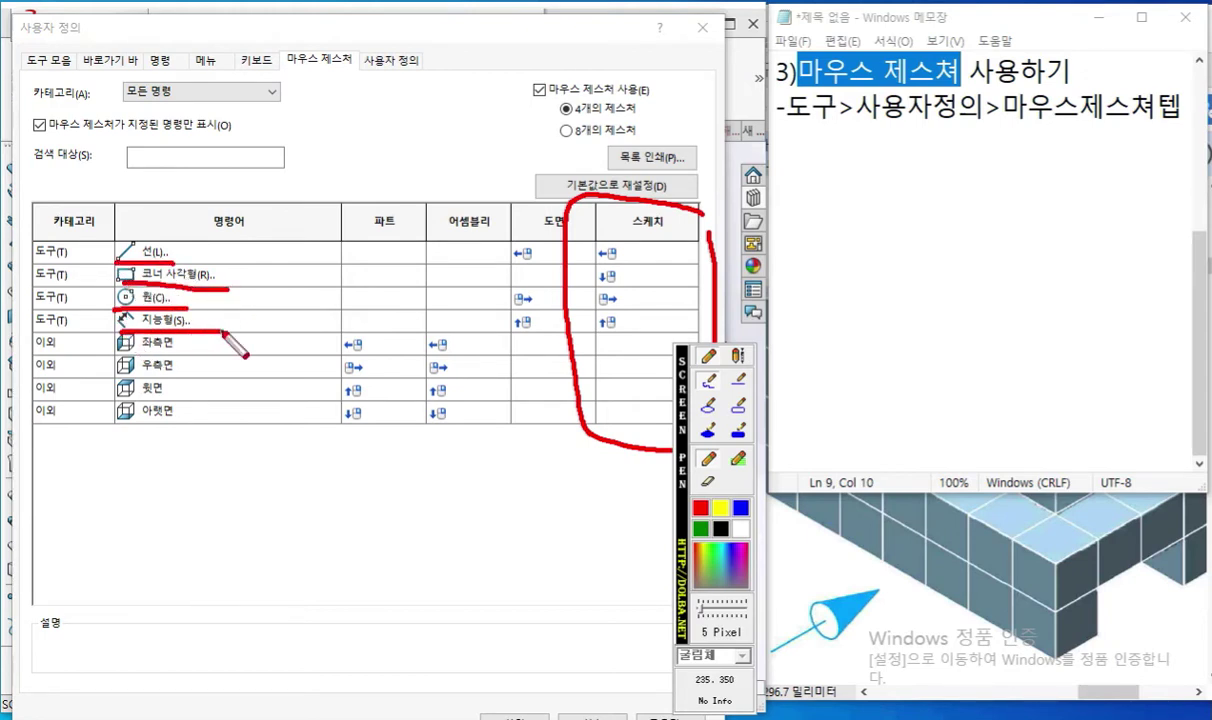
{"action": "left_click_drag", "start_coordinate": [626, 233], "coordinate": [675, 234]}
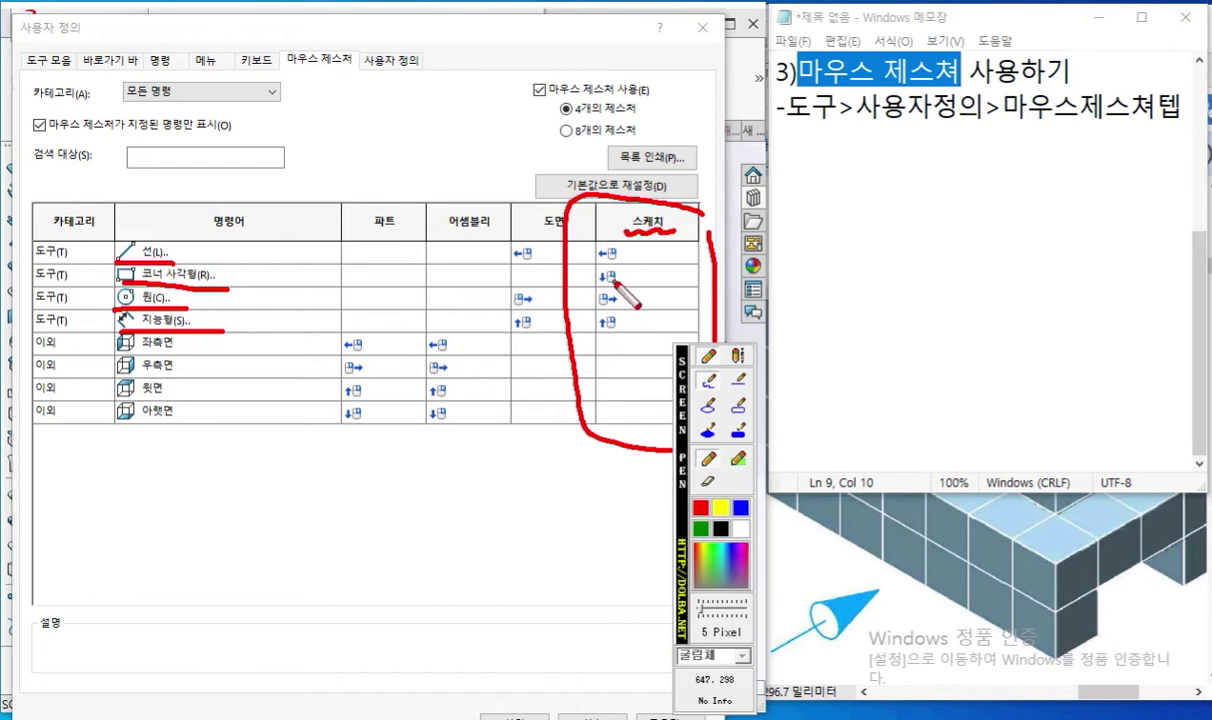
{"action": "key", "text": "Escape"}
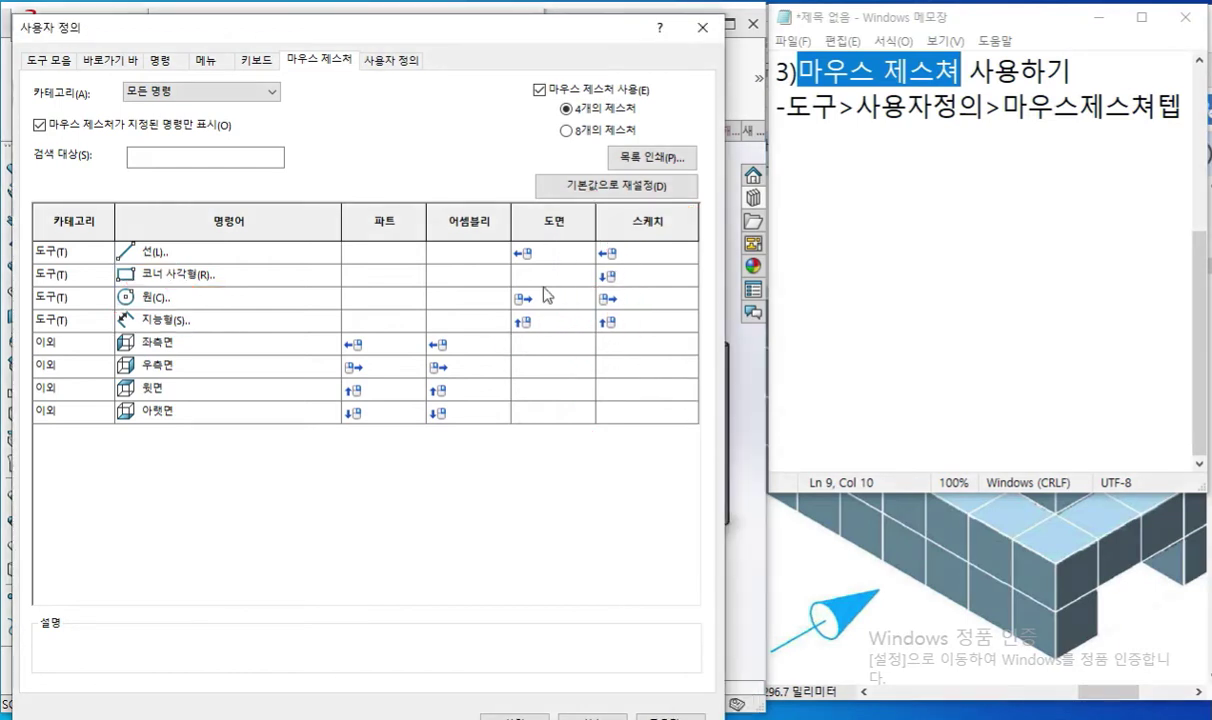
{"action": "key", "text": "F12"}
{"action": "left_click_drag", "start_coordinate": [581, 233], "coordinate": [537, 236]}
{"action": "left_click_drag", "start_coordinate": [434, 237], "coordinate": [488, 238]}
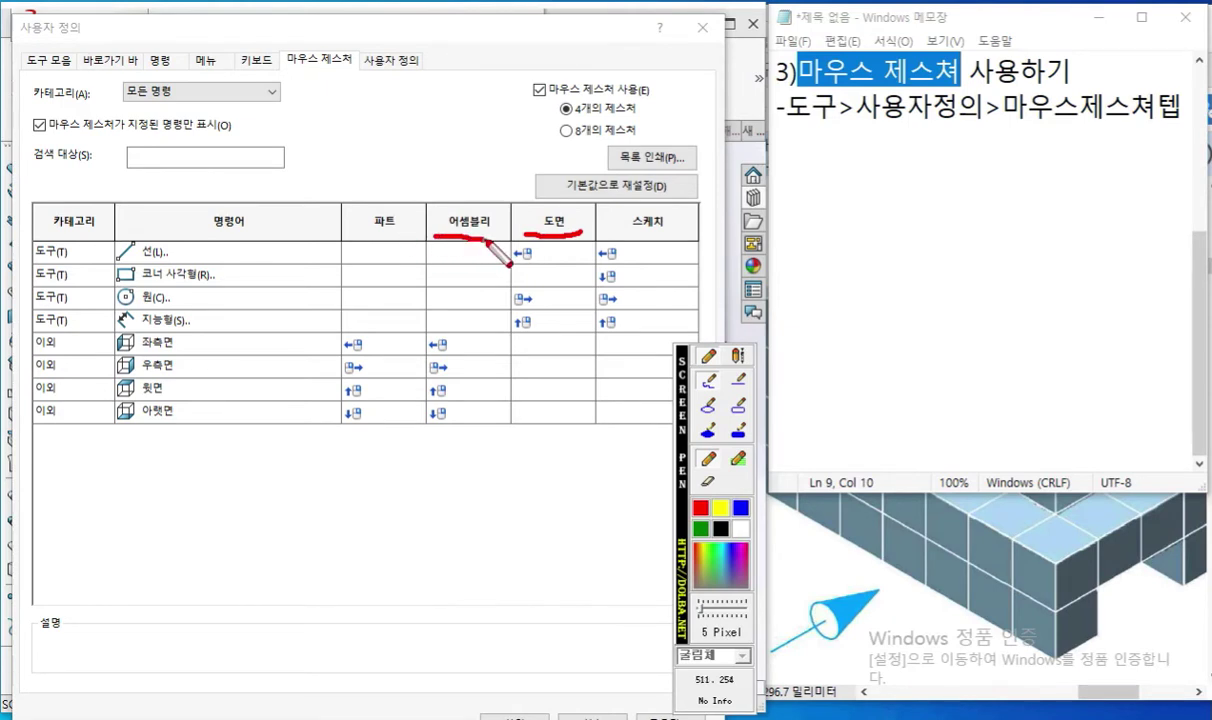
{"action": "left_click_drag", "start_coordinate": [348, 237], "coordinate": [406, 238]}
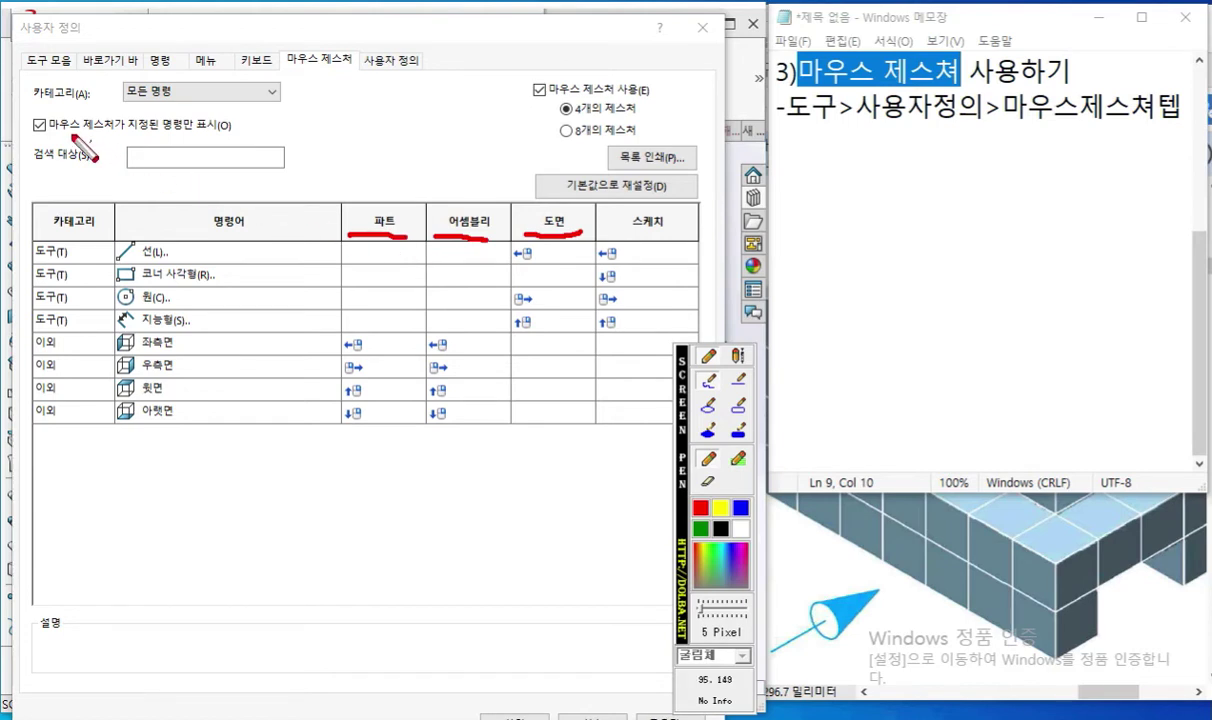
{"action": "mouse_move", "coordinate": [34, 118]}
{"action": "left_mouse_down"}
{"action": "mouse_move", "coordinate": [45, 134]}
{"action": "mouse_move", "coordinate": [70, 126]}
{"action": "left_mouse_up"}
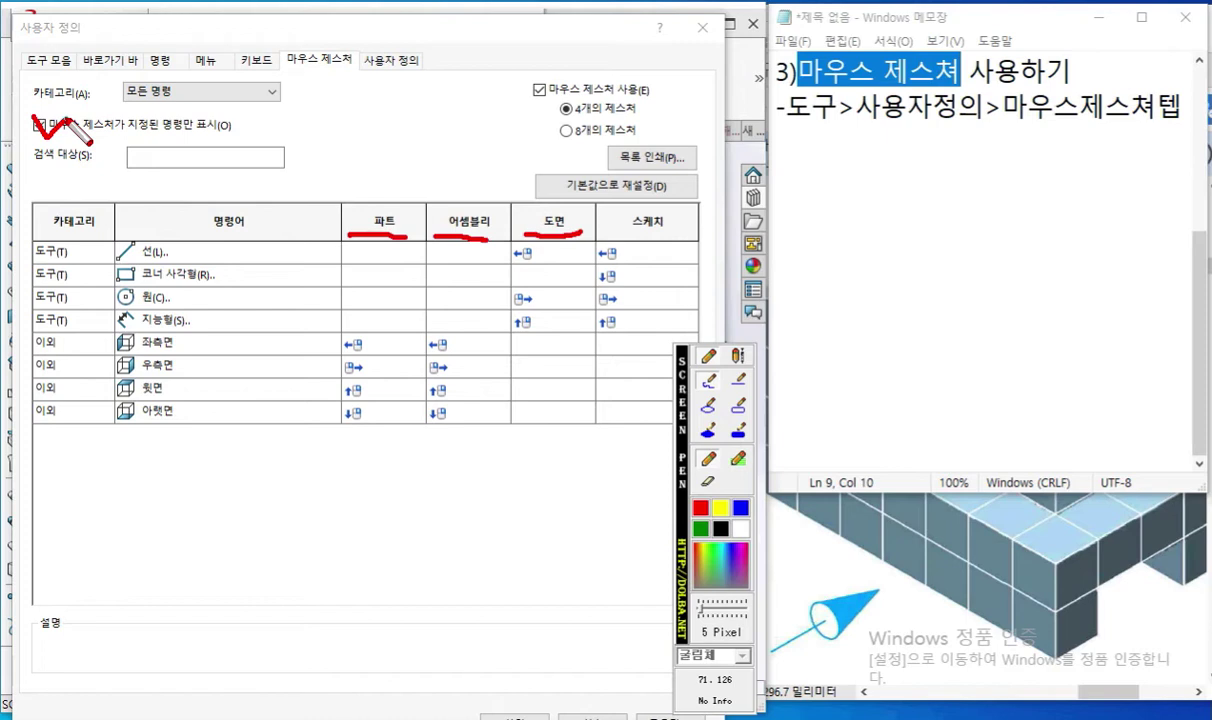
{"action": "key", "text": "Escape"}
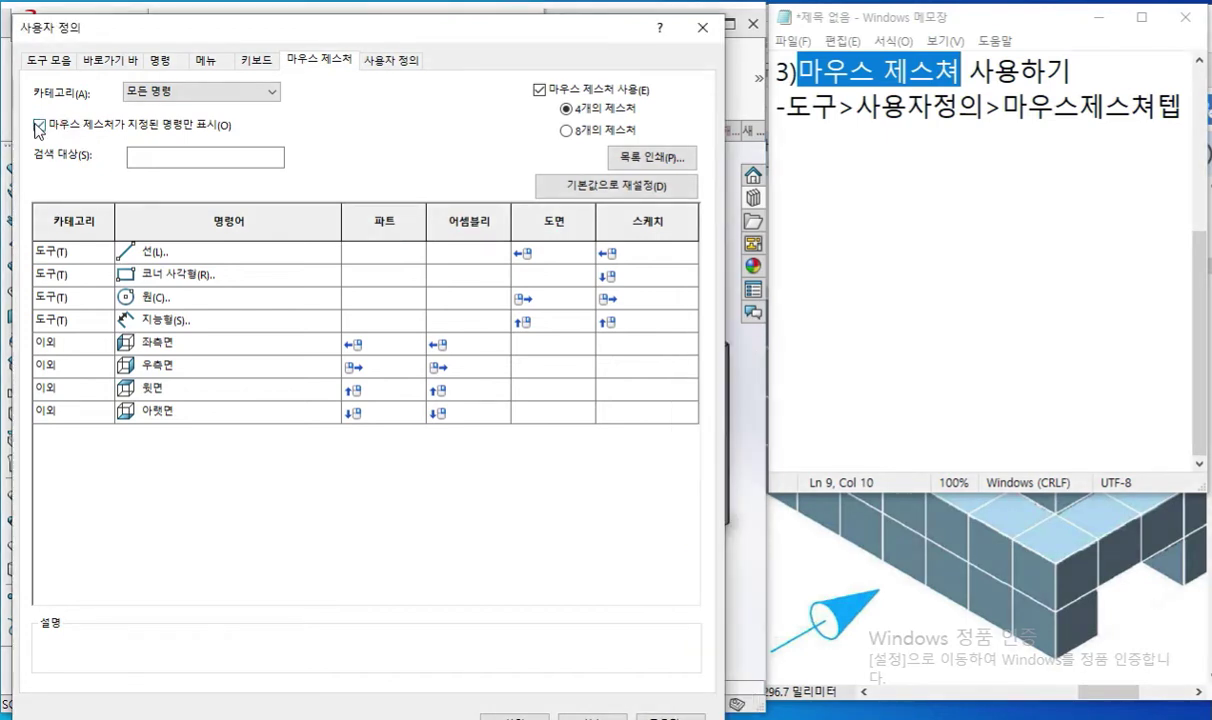
Turn off the assigned-gestures-only filter and browse the commands of the Edit (편집) category.
{"action": "left_click", "coordinate": [38, 124]}
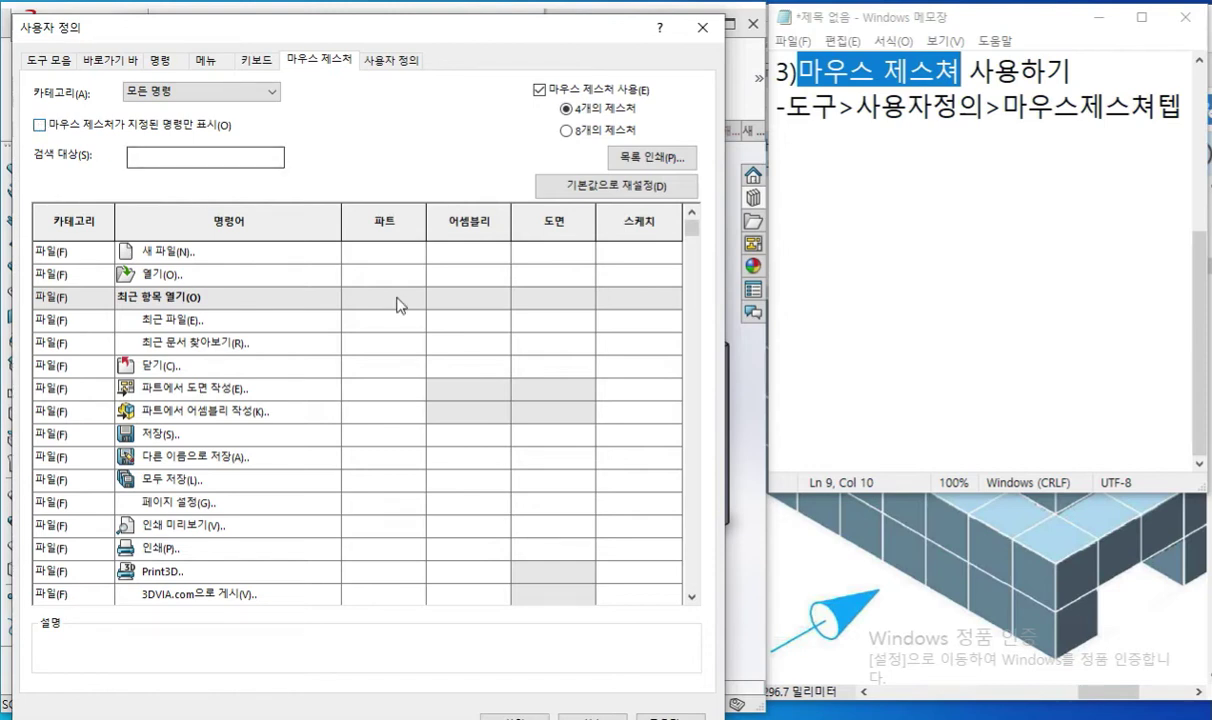
{"action": "left_click", "coordinate": [272, 92]}
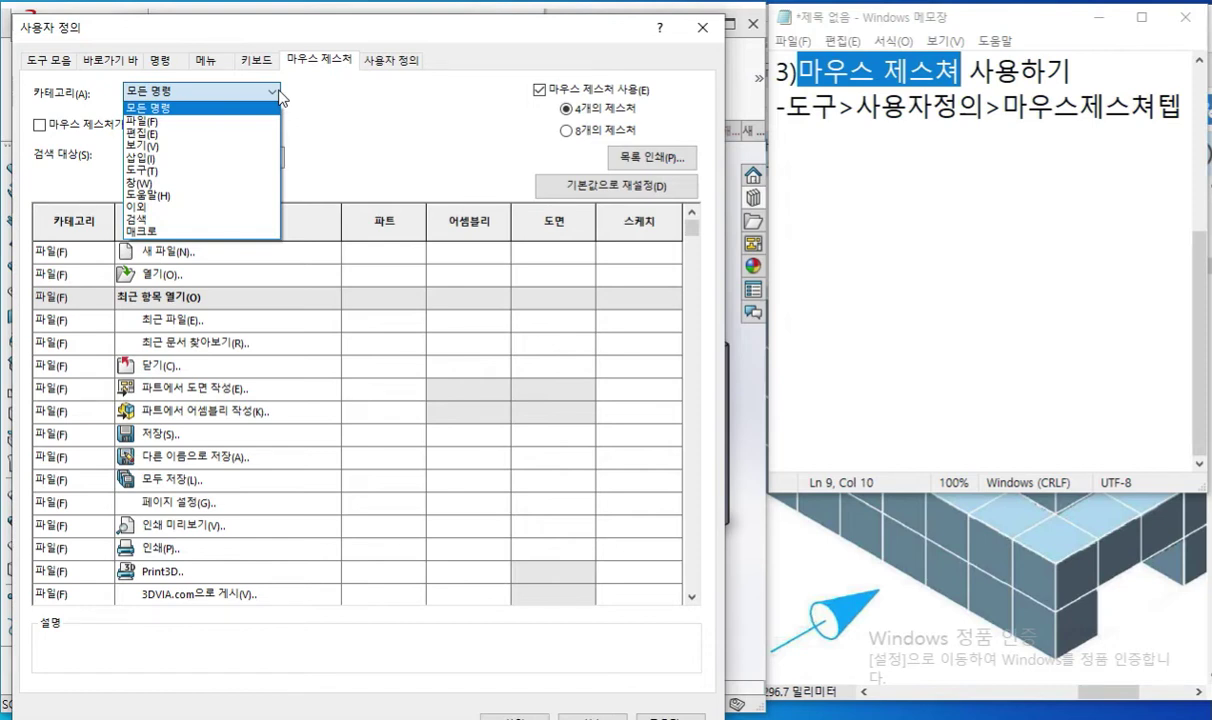
{"action": "left_click", "coordinate": [243, 134]}
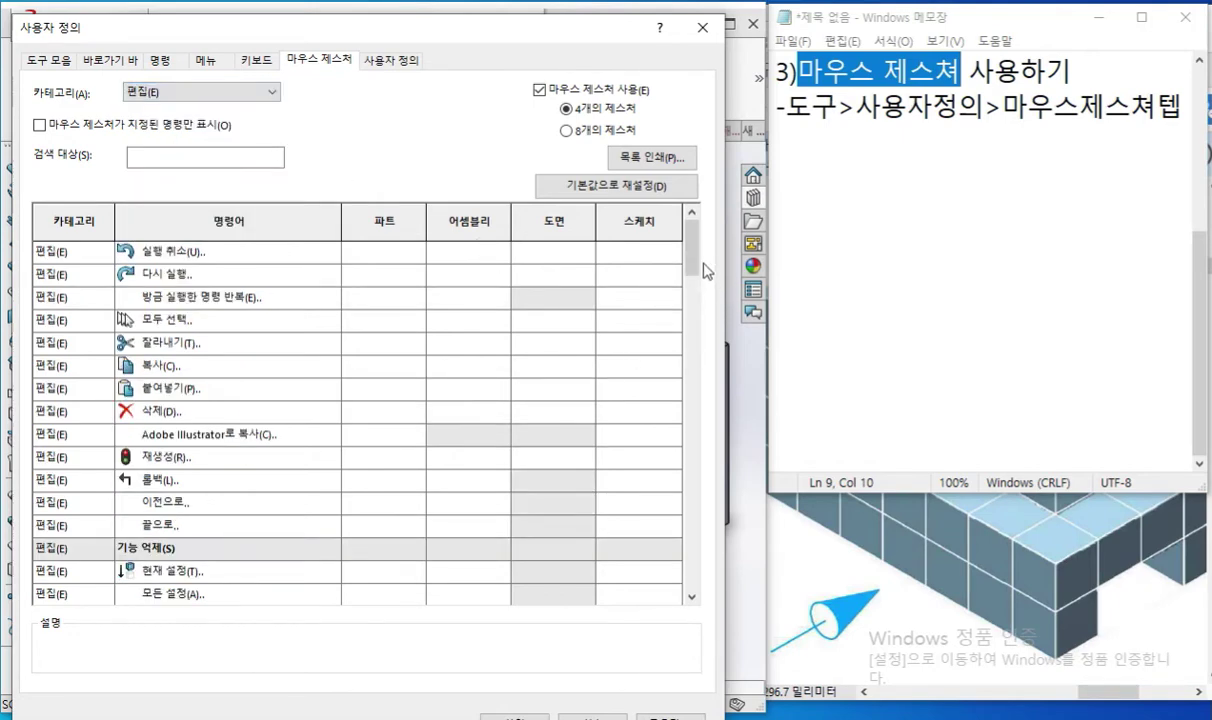
{"action": "left_click_drag", "start_coordinate": [697, 256], "coordinate": [692, 578]}
Filter the command list by the Tools (도구) category and find its Sketch Tools (스케치 도구) commands.
{"action": "left_click", "coordinate": [271, 93]}
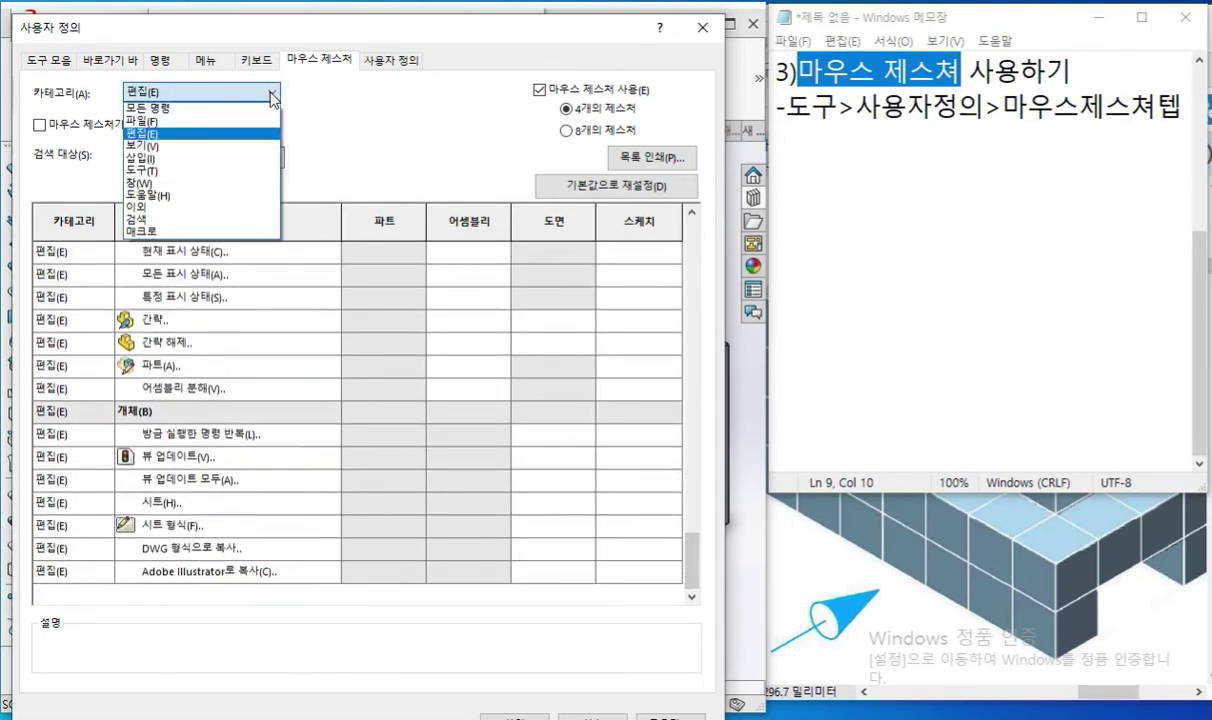
{"action": "left_click", "coordinate": [238, 171]}
{"action": "mouse_move", "coordinate": [697, 336]}
{"action": "left_mouse_down"}
{"action": "mouse_move", "coordinate": [692, 232]}
{"action": "mouse_move", "coordinate": [696, 328]}
{"action": "left_mouse_up"}
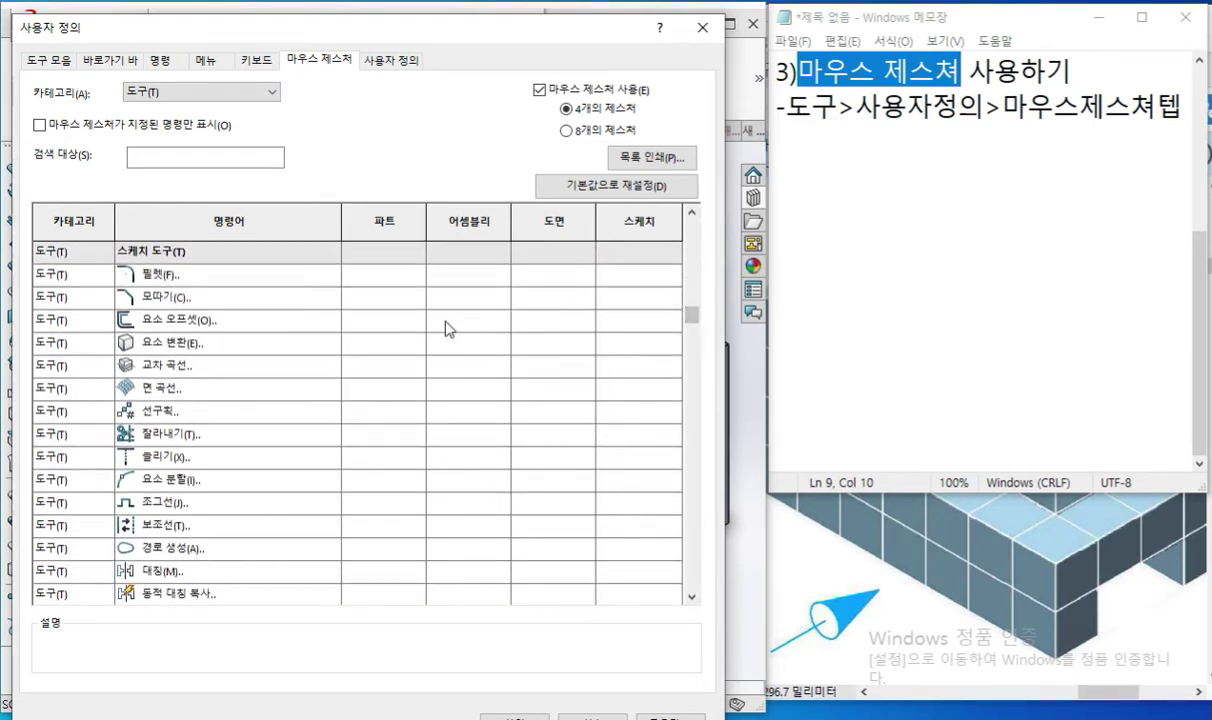
{"action": "key", "text": "F12"}
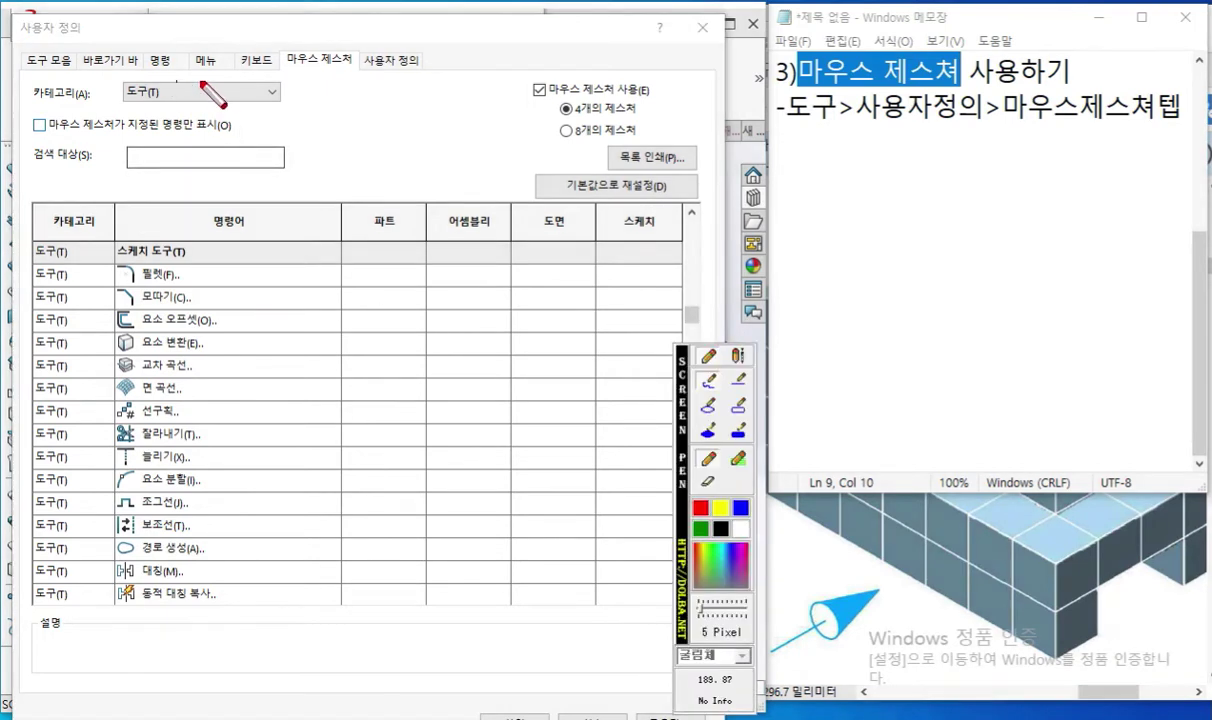
{"action": "mouse_move", "coordinate": [198, 82]}
{"action": "left_mouse_down"}
{"action": "mouse_move", "coordinate": [185, 107]}
{"action": "mouse_move", "coordinate": [233, 76]}
{"action": "mouse_move", "coordinate": [242, 128]}
{"action": "left_mouse_up"}
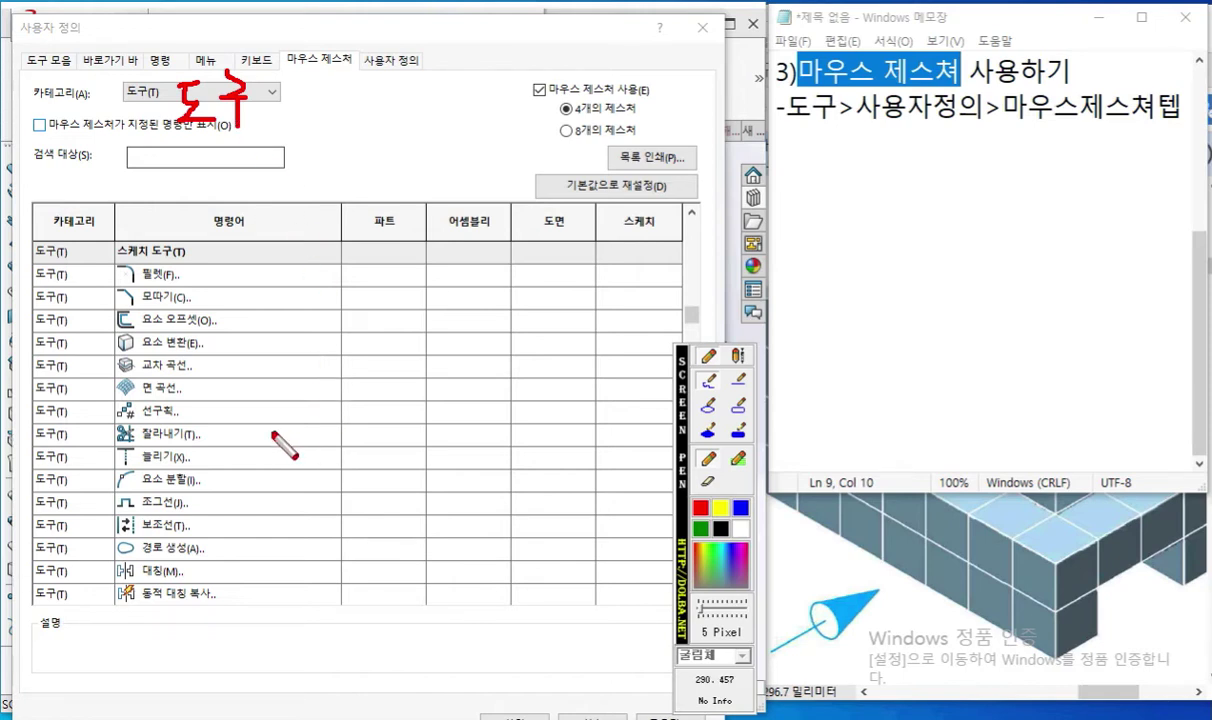
{"action": "mouse_move", "coordinate": [684, 296]}
{"action": "left_mouse_down"}
{"action": "mouse_move", "coordinate": [709, 331]}
{"action": "mouse_move", "coordinate": [708, 295]}
{"action": "mouse_move", "coordinate": [684, 295]}
{"action": "left_mouse_up"}
{"action": "left_click_drag", "start_coordinate": [704, 231], "coordinate": [705, 283]}
{"action": "left_click_drag", "start_coordinate": [705, 283], "coordinate": [719, 265]}
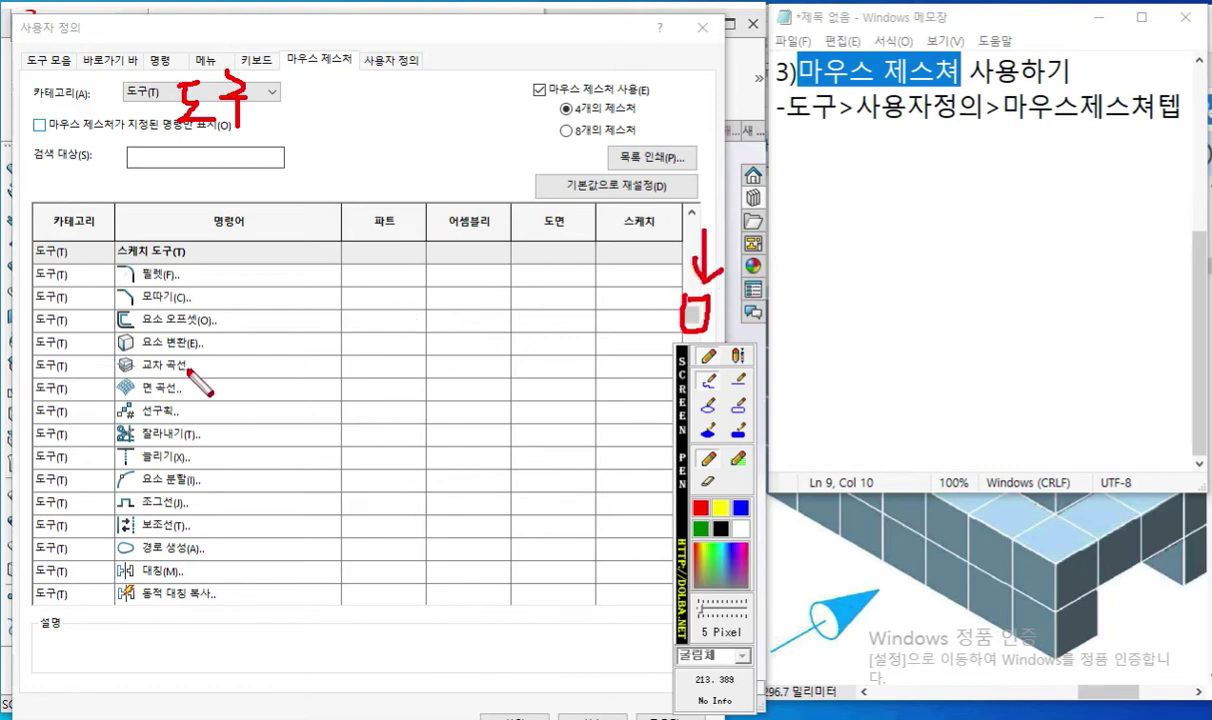
{"action": "mouse_move", "coordinate": [98, 352]}
{"action": "left_mouse_down"}
{"action": "mouse_move", "coordinate": [228, 352]}
{"action": "mouse_move", "coordinate": [260, 335]}
{"action": "mouse_move", "coordinate": [254, 354]}
{"action": "mouse_move", "coordinate": [318, 352]}
{"action": "left_mouse_up"}
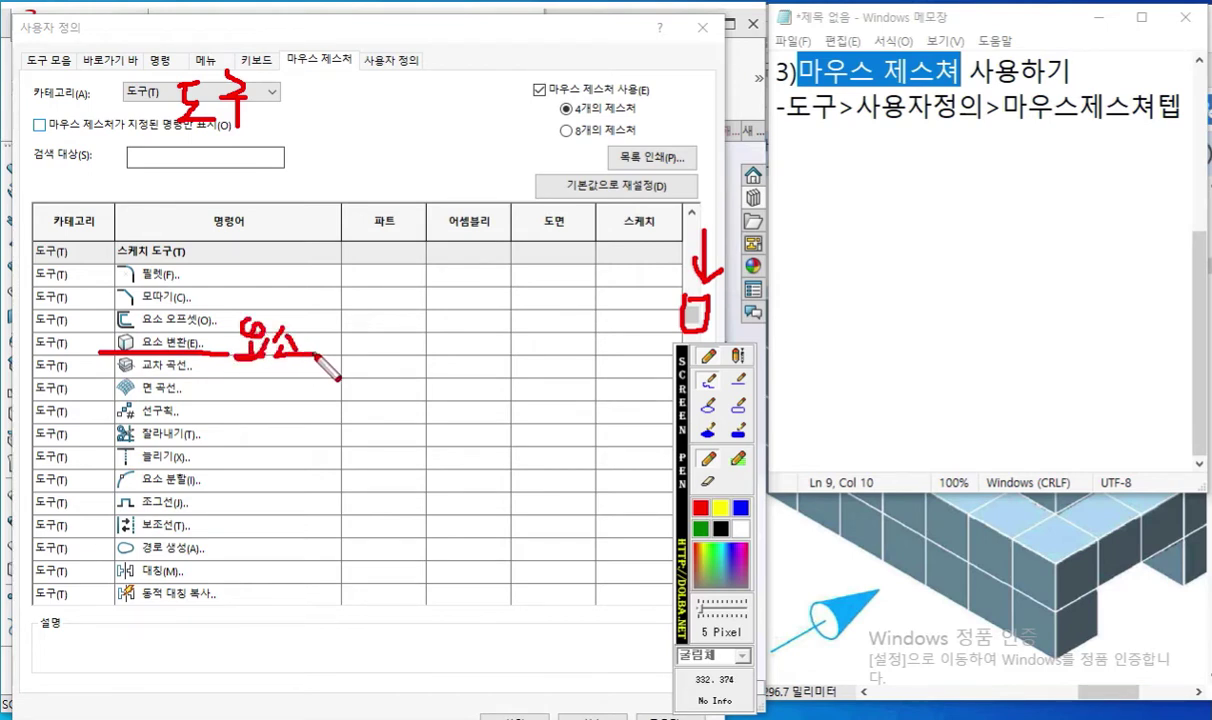
{"action": "left_click_drag", "start_coordinate": [684, 423], "coordinate": [738, 437]}
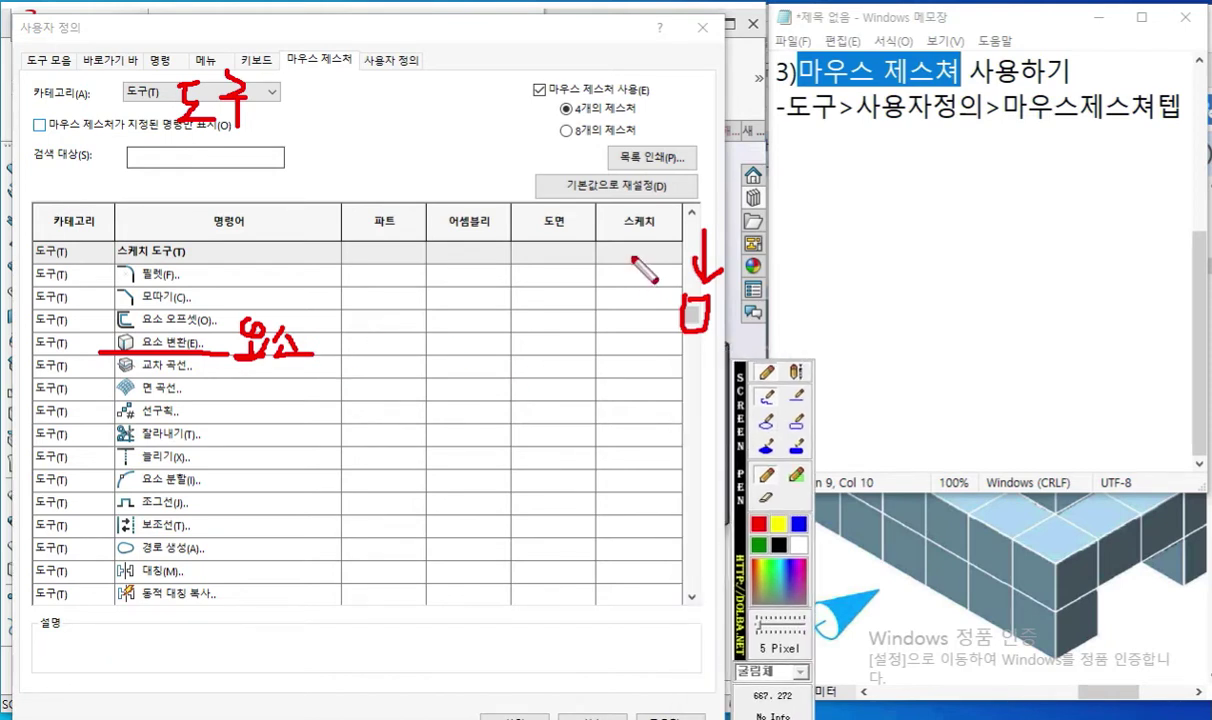
{"action": "left_click_drag", "start_coordinate": [678, 236], "coordinate": [600, 236]}
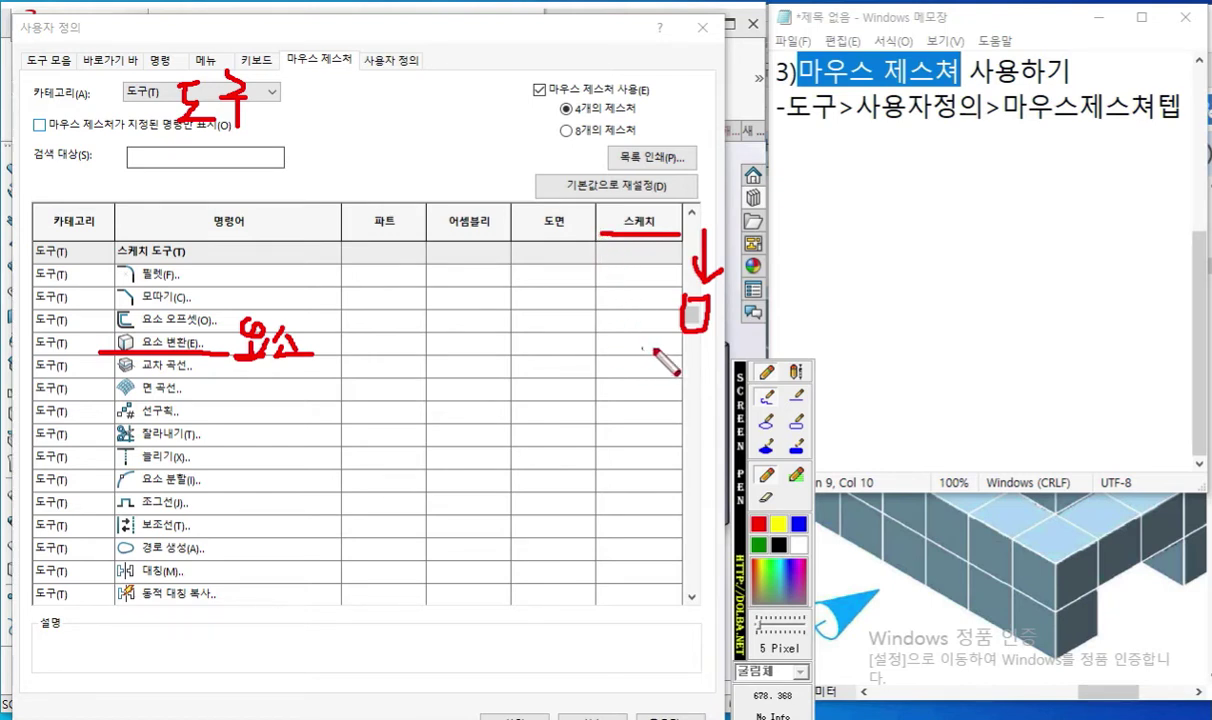
{"action": "mouse_move", "coordinate": [668, 351]}
{"action": "left_mouse_down"}
{"action": "mouse_move", "coordinate": [604, 346]}
{"action": "mouse_move", "coordinate": [660, 330]}
{"action": "mouse_move", "coordinate": [656, 352]}
{"action": "left_mouse_up"}
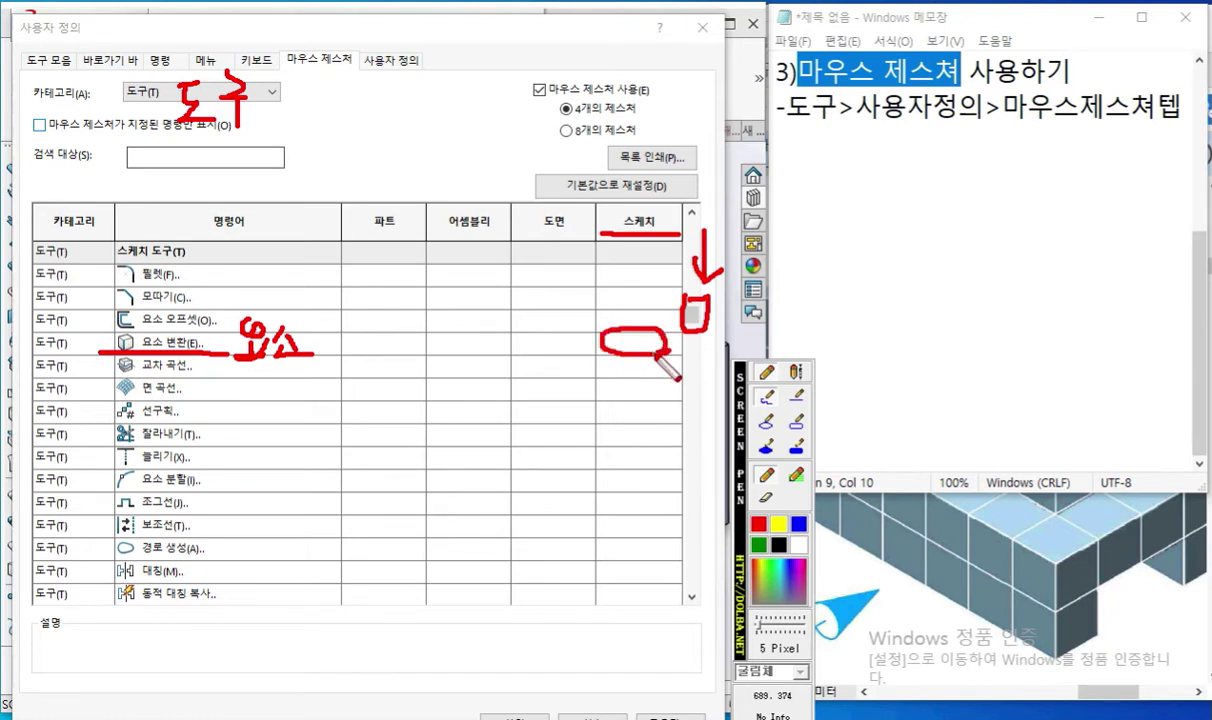
{"action": "left_click_drag", "start_coordinate": [644, 340], "coordinate": [658, 345]}
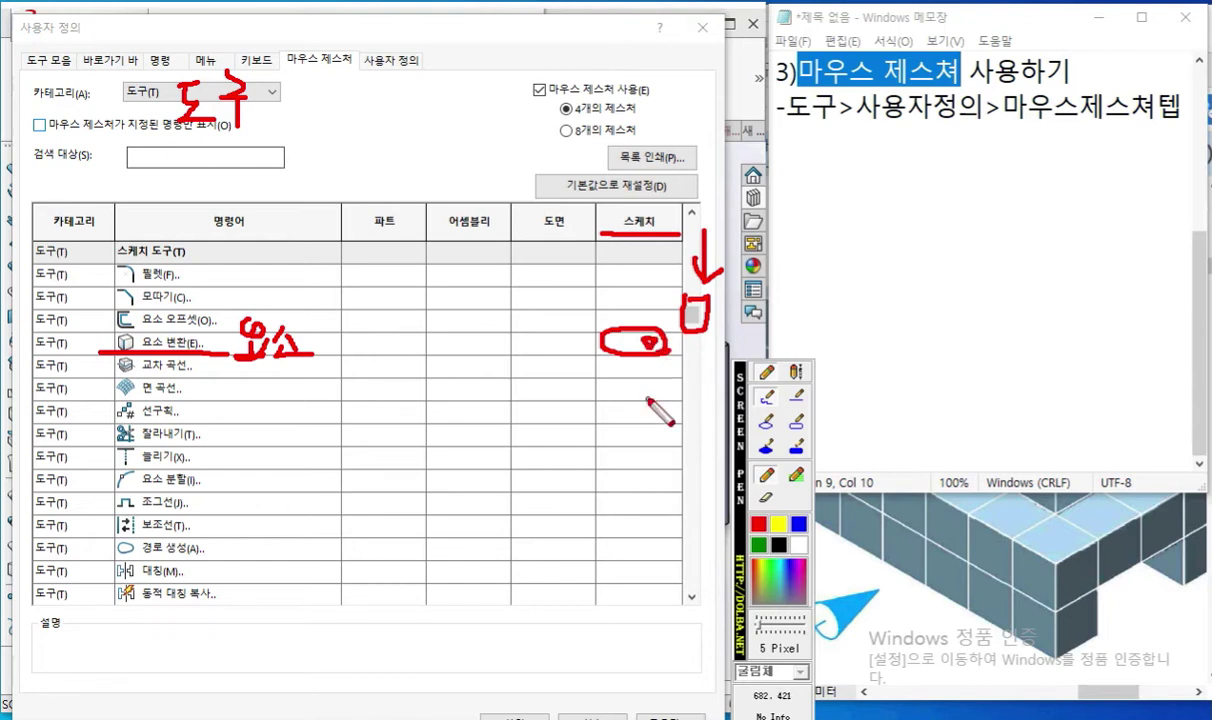
{"action": "key", "text": "Escape"}
Assign the leftward mouse gesture to Convert Entities (요소 변환) for sketches and apply the customization.
{"action": "left_click", "coordinate": [672, 343]}
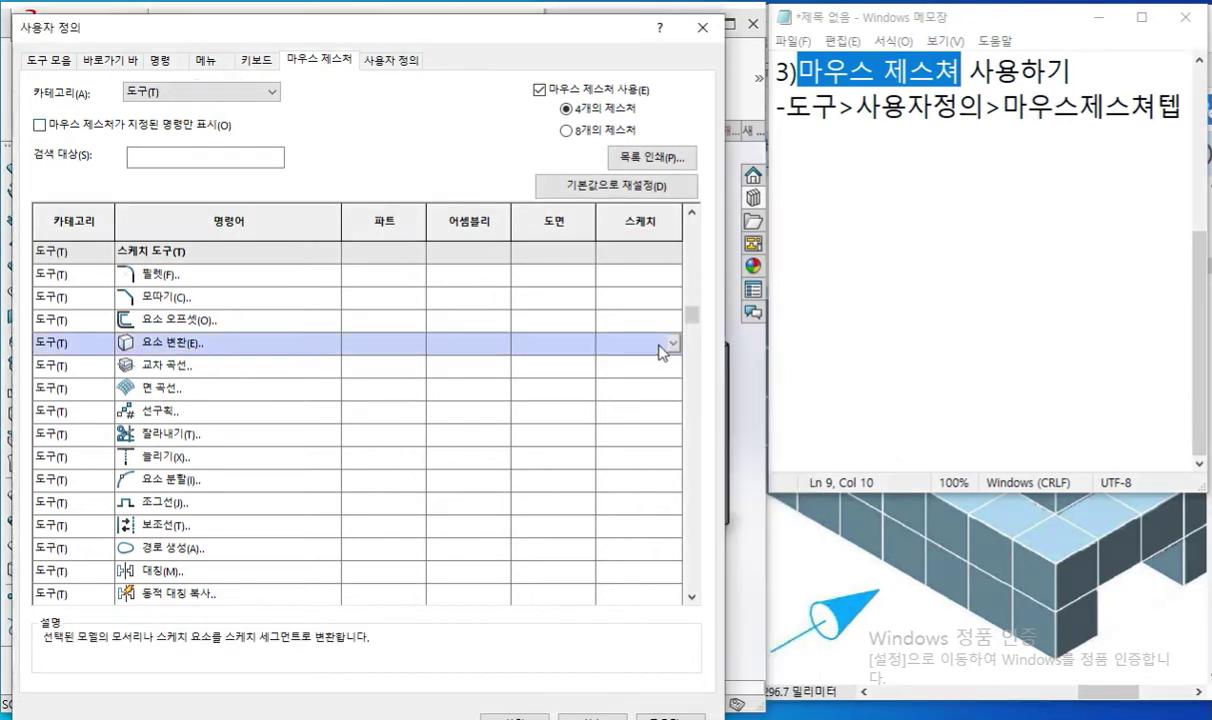
{"action": "left_click", "coordinate": [674, 344]}
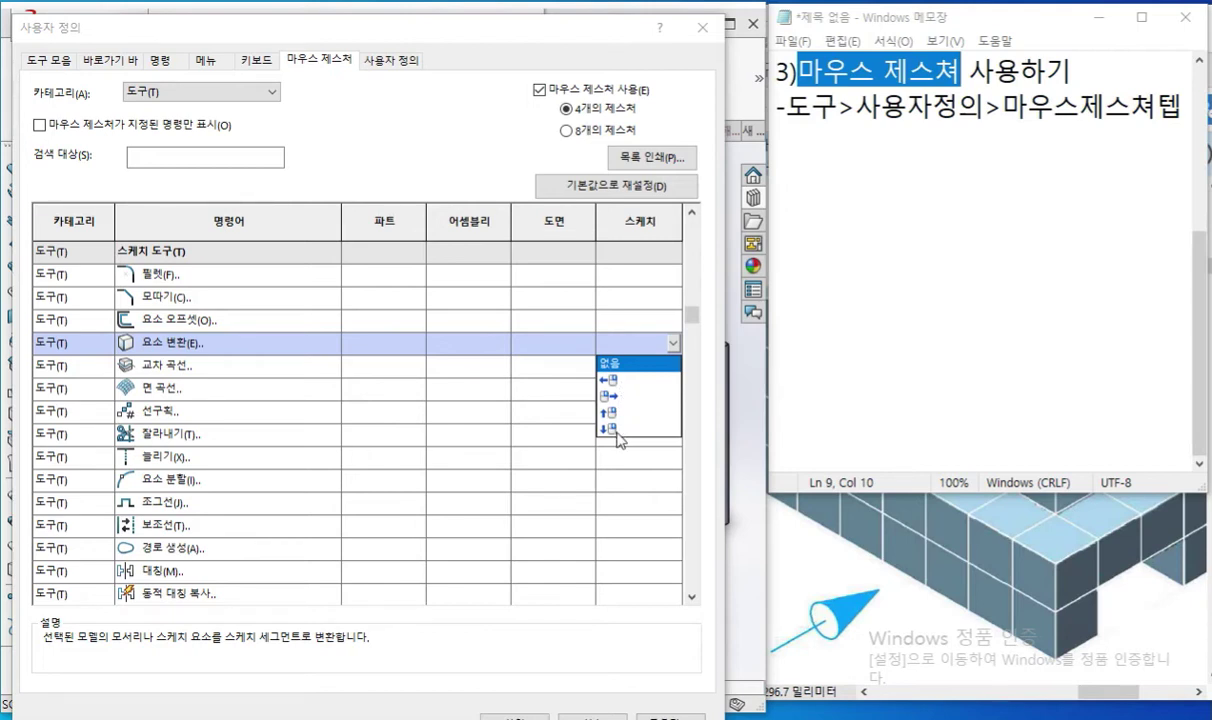
{"action": "left_click", "coordinate": [618, 381]}
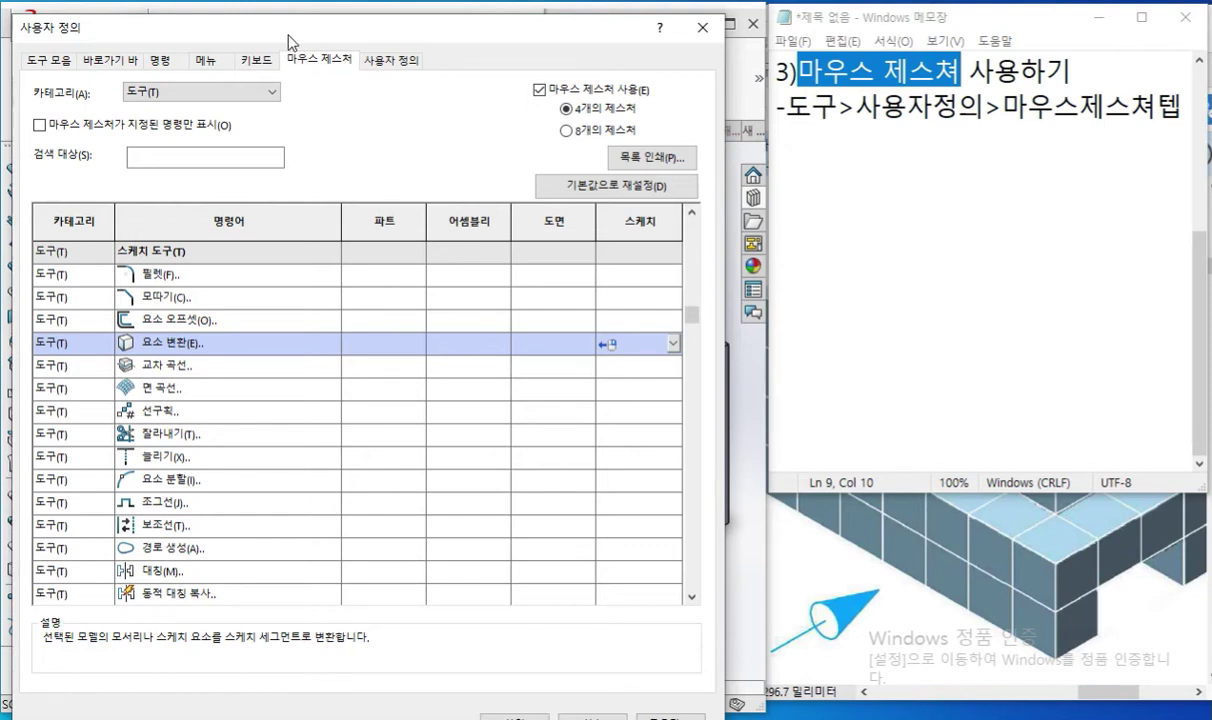
{"action": "left_click_drag", "start_coordinate": [298, 41], "coordinate": [295, 28]}
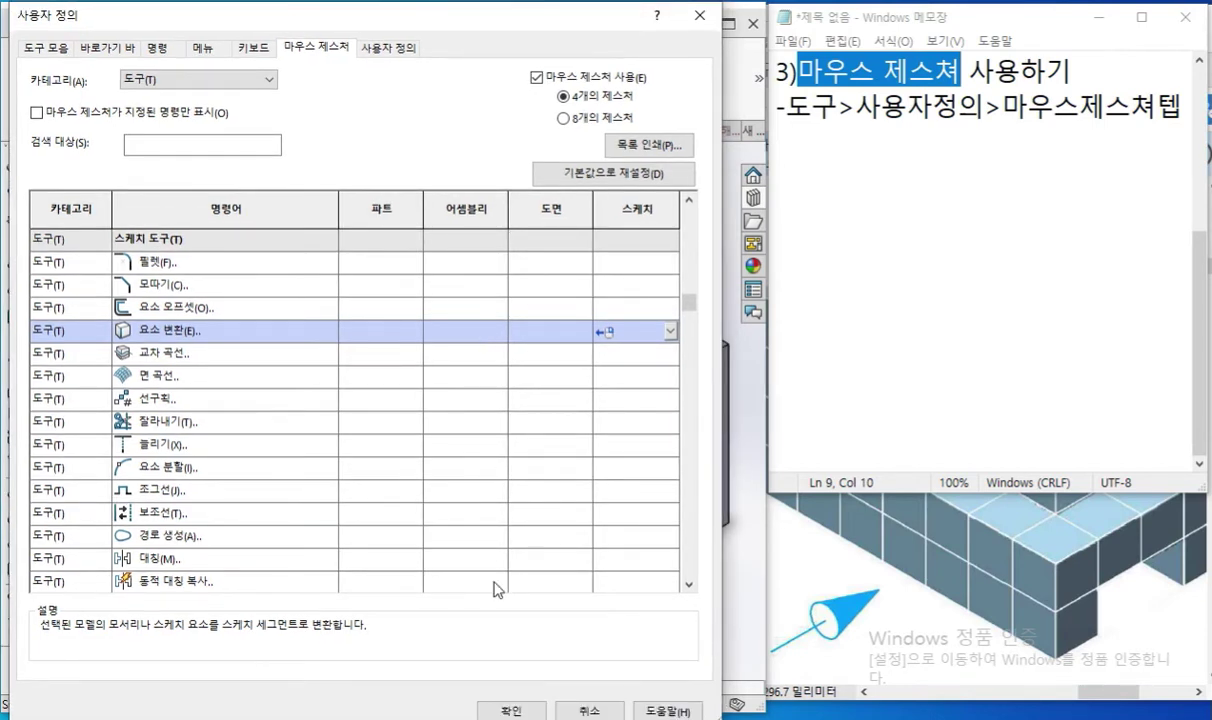
{"action": "left_click", "coordinate": [513, 711]}
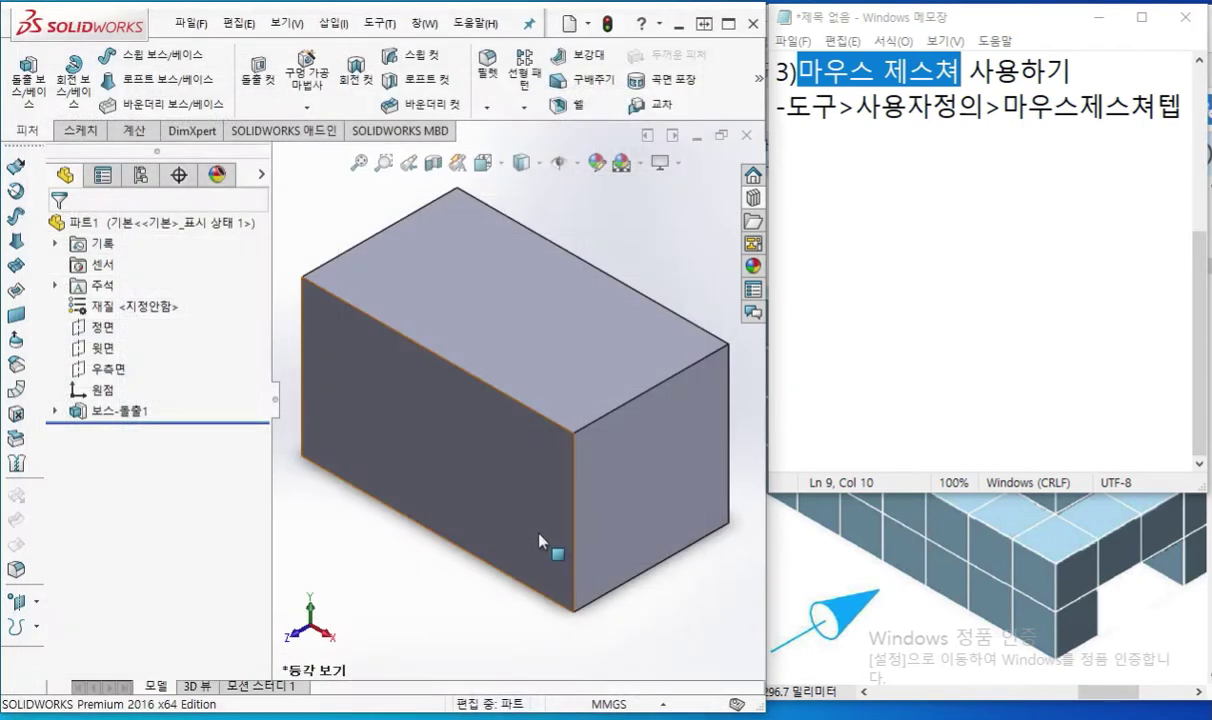
Start a sketch on the box's top face and convert the face's edges into sketch entities with the leftward mouse gesture.
{"action": "left_click", "coordinate": [519, 319]}
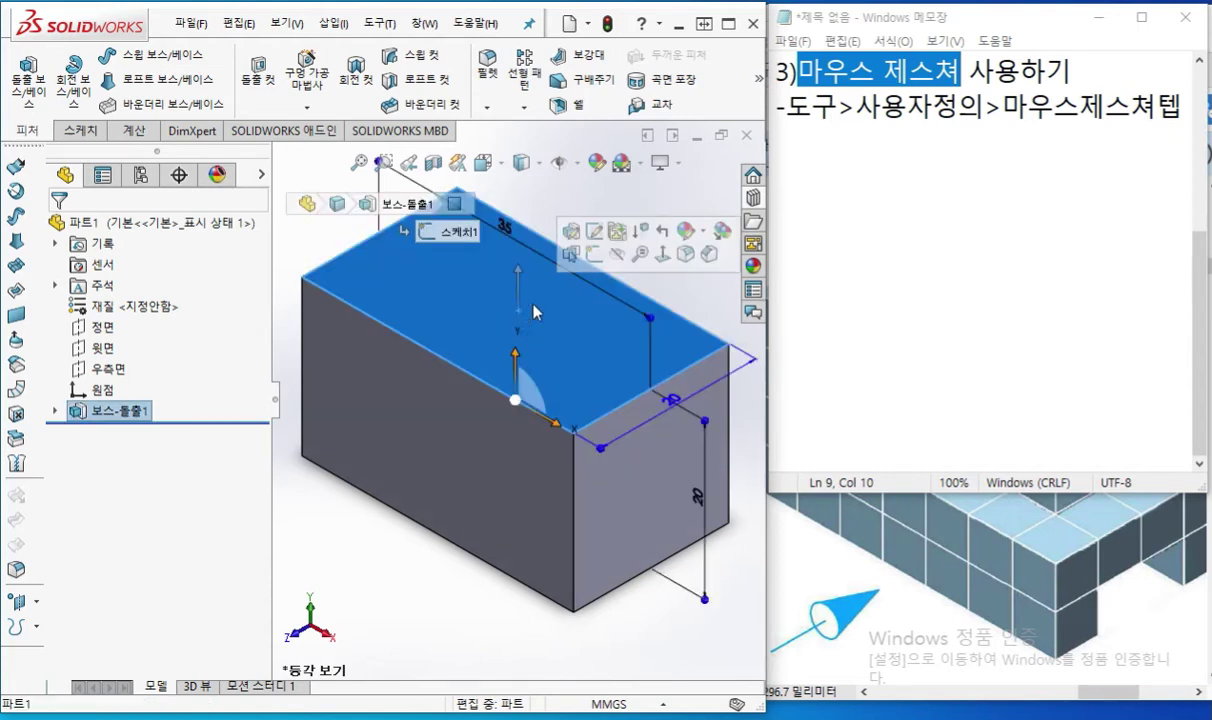
{"action": "left_click", "coordinate": [596, 257]}
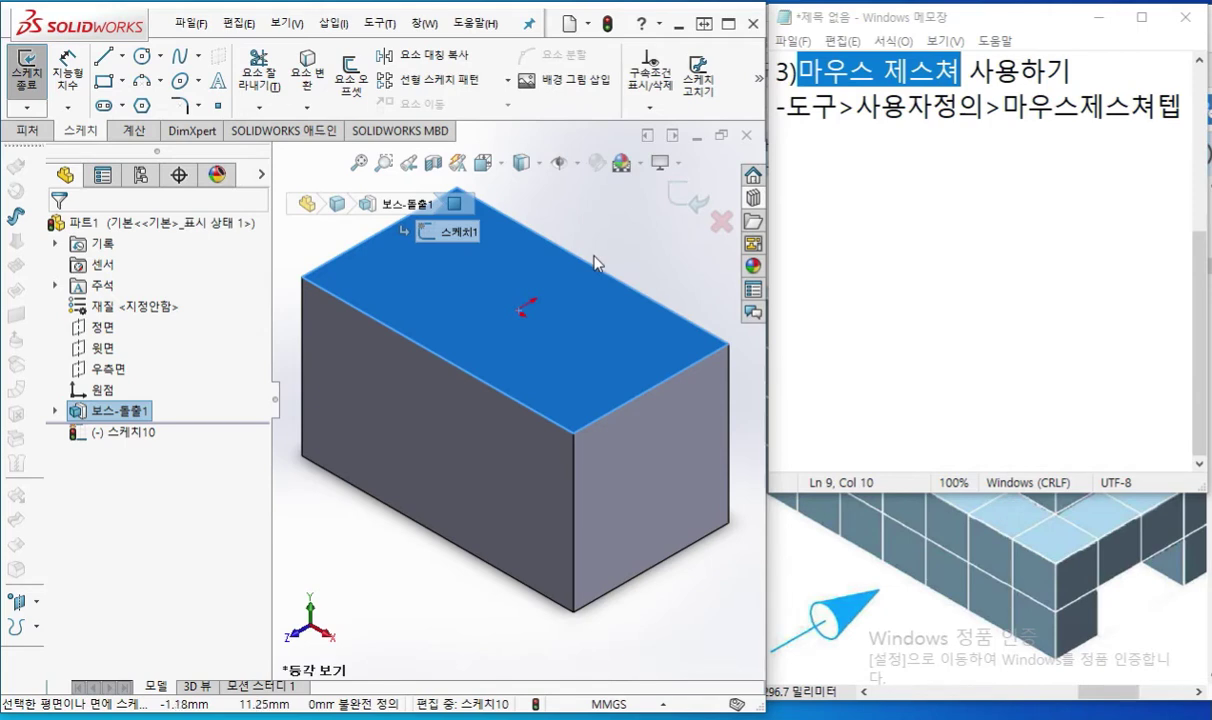
{"action": "key", "text": "f"}
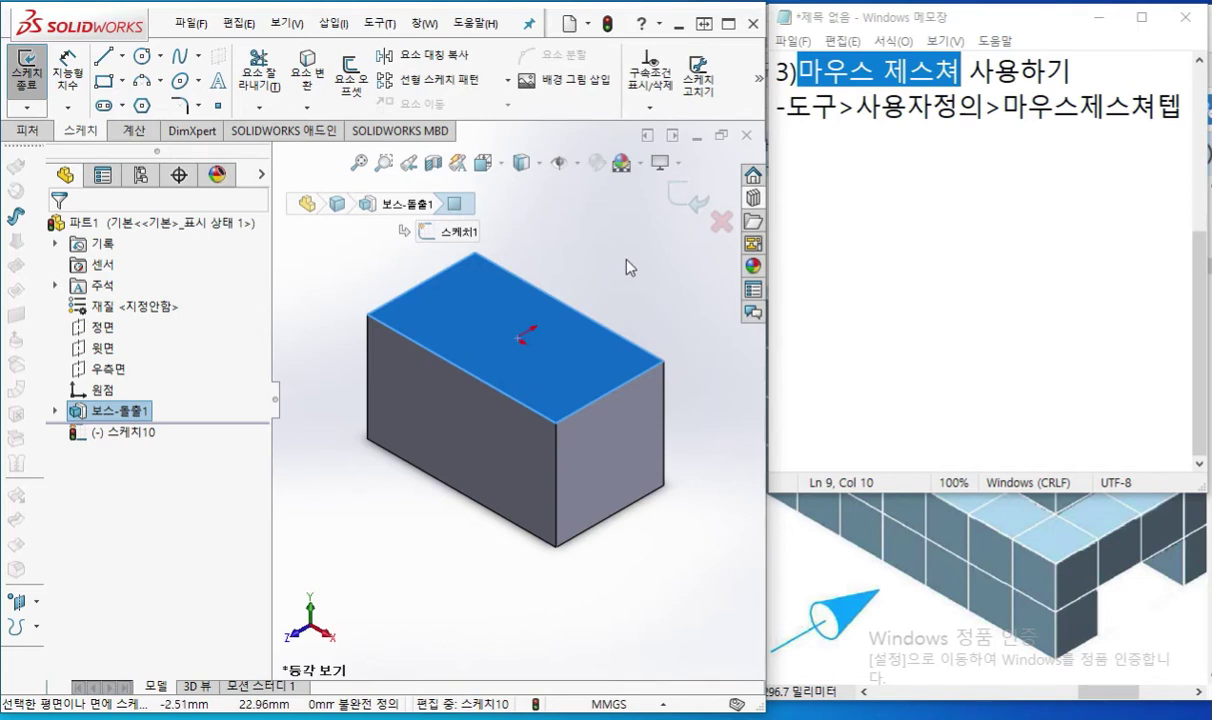
{"action": "right_click_drag", "start_coordinate": [628, 266], "coordinate": [596, 269]}
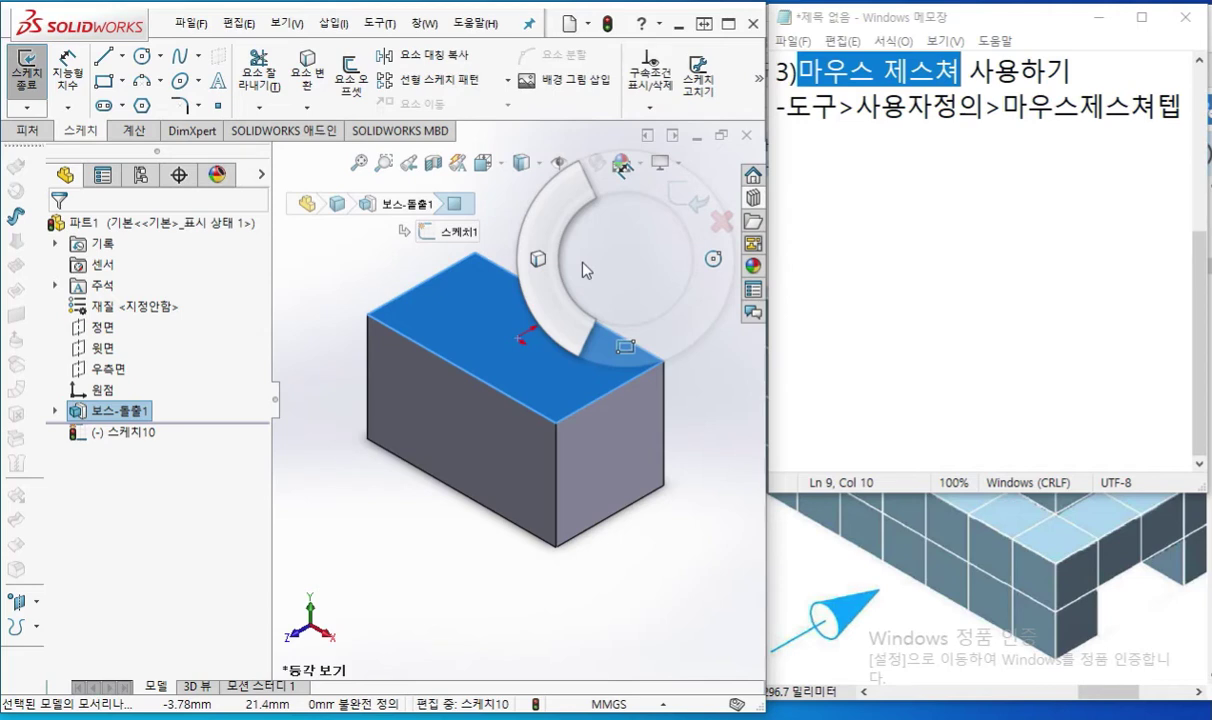
{"action": "right_click_drag", "start_coordinate": [586, 270], "coordinate": [586, 270]}
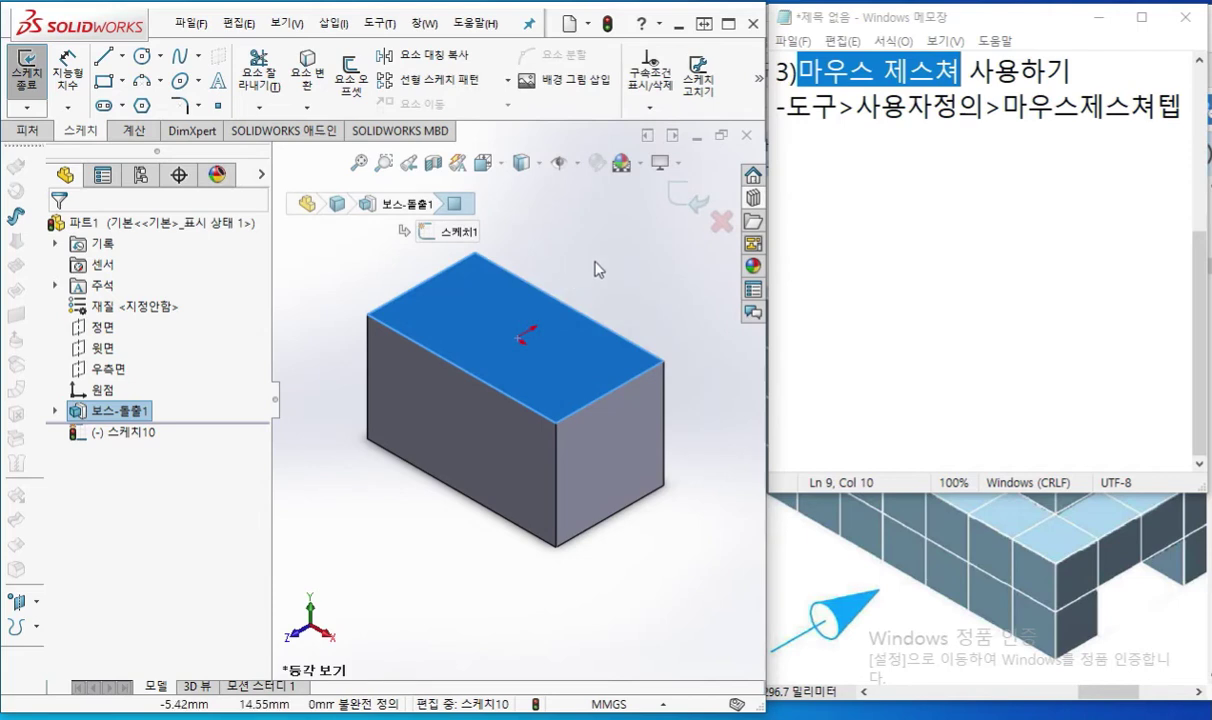
{"action": "right_click_drag", "start_coordinate": [617, 260], "coordinate": [543, 270]}
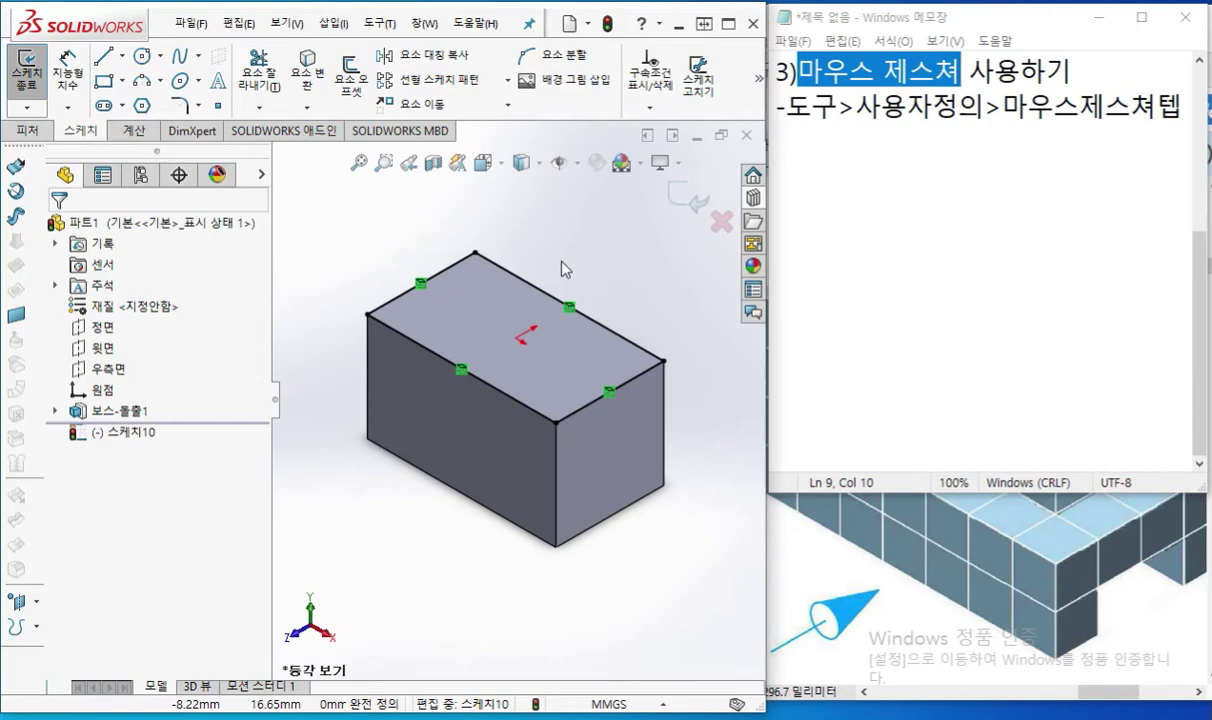
Try the leftward mouse gesture again while Convert Entities is already running, and cancel the command.
{"action": "right_click_drag", "start_coordinate": [618, 271], "coordinate": [500, 264]}
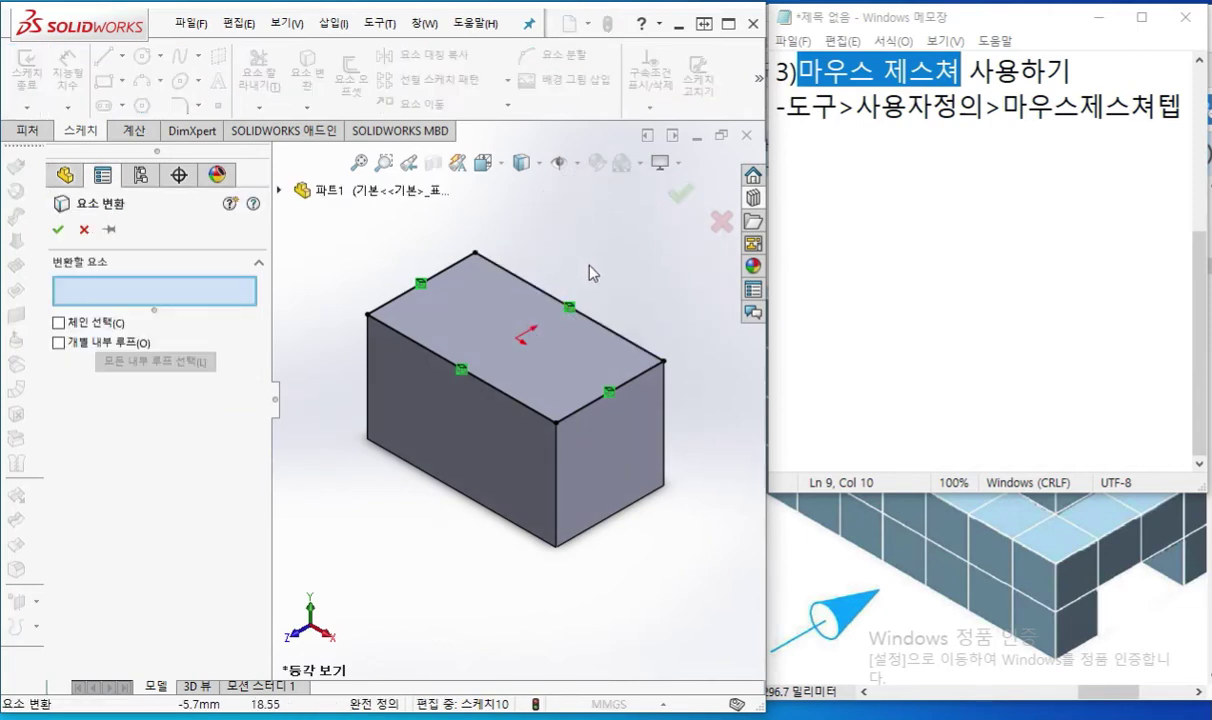
{"action": "right_click_drag", "start_coordinate": [649, 293], "coordinate": [588, 290]}
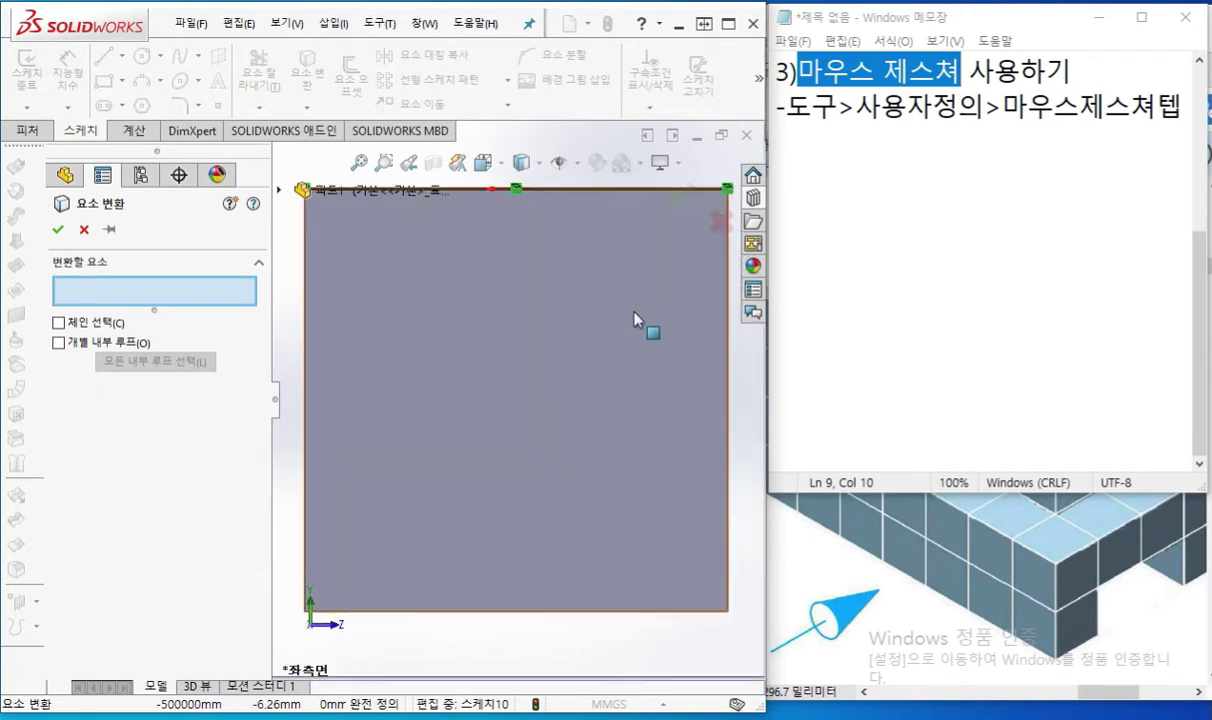
{"action": "middle_click_drag", "start_coordinate": [607, 307], "coordinate": [569, 287]}
{"action": "scroll", "coordinate": [570, 287], "scroll_direction": "down", "scroll_amount": 2}
{"action": "right_click_drag", "start_coordinate": [640, 271], "coordinate": [582, 283]}
{"action": "middle_click_drag", "start_coordinate": [538, 294], "coordinate": [420, 300]}
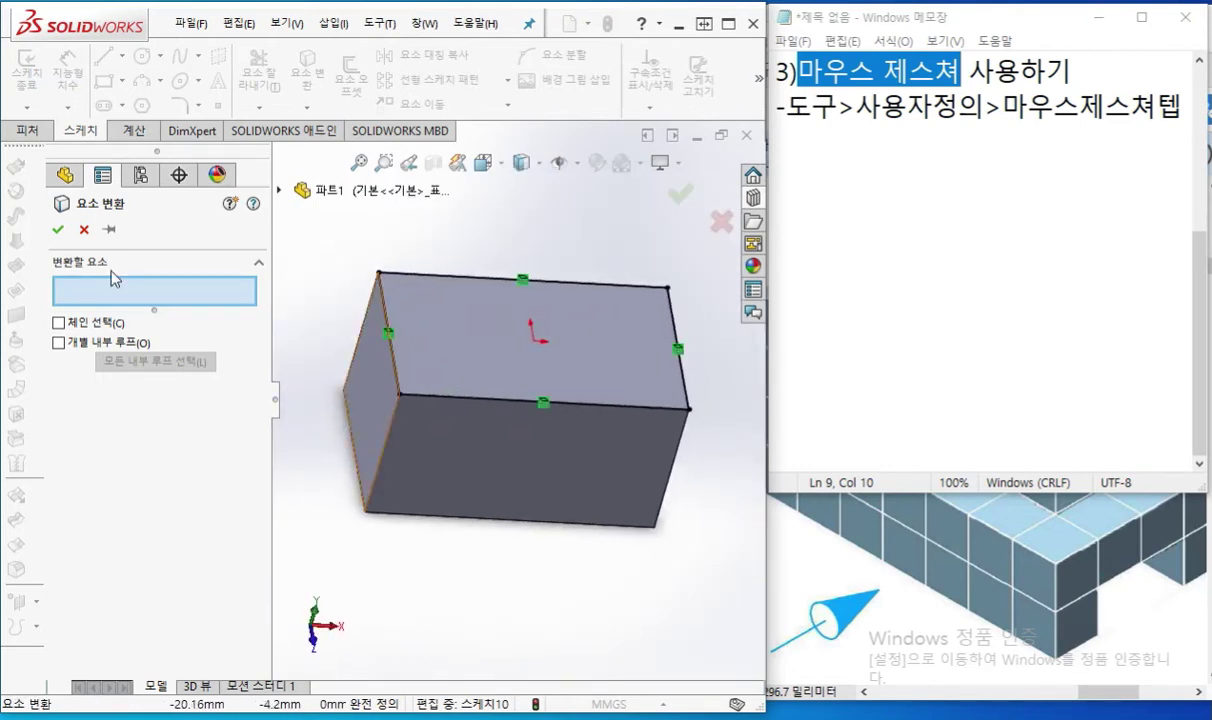
{"action": "left_click", "coordinate": [84, 229]}
Practise starting Convert Entities with the leftward mouse gesture in the open sketch, cancelling the command each time.
{"action": "right_click_drag", "start_coordinate": [535, 232], "coordinate": [495, 244]}
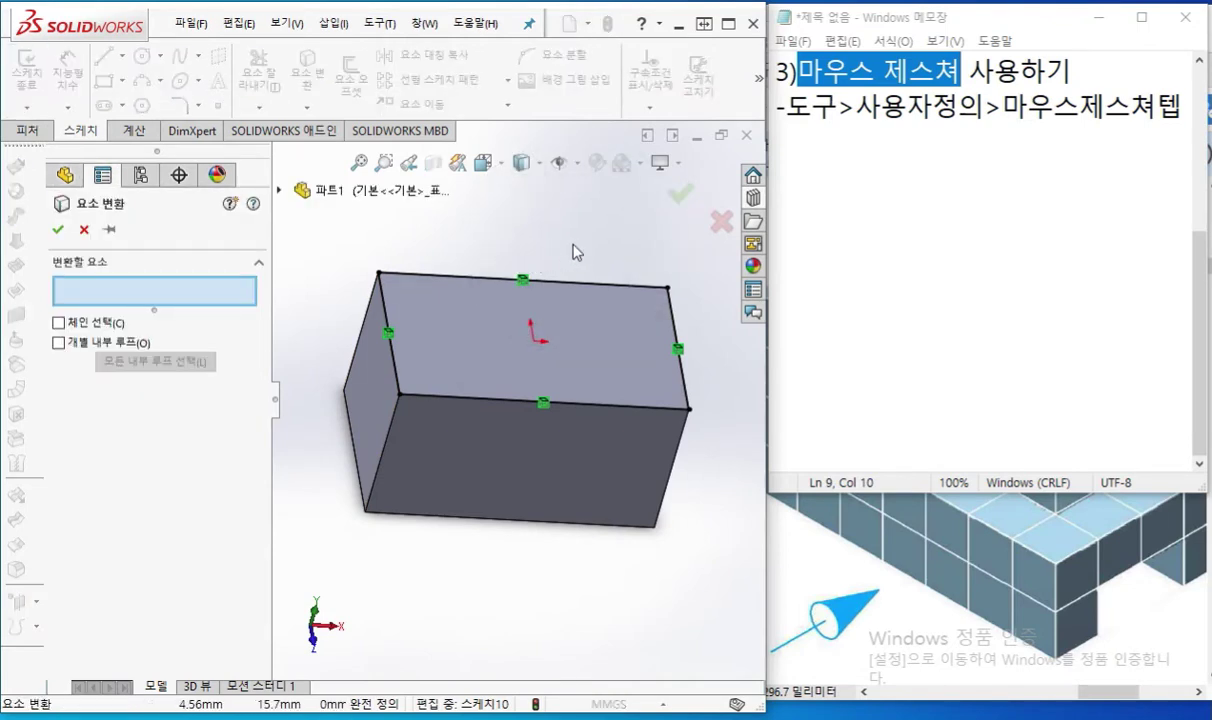
{"action": "key", "text": "Escape"}
{"action": "right_click_drag", "start_coordinate": [555, 230], "coordinate": [491, 289]}
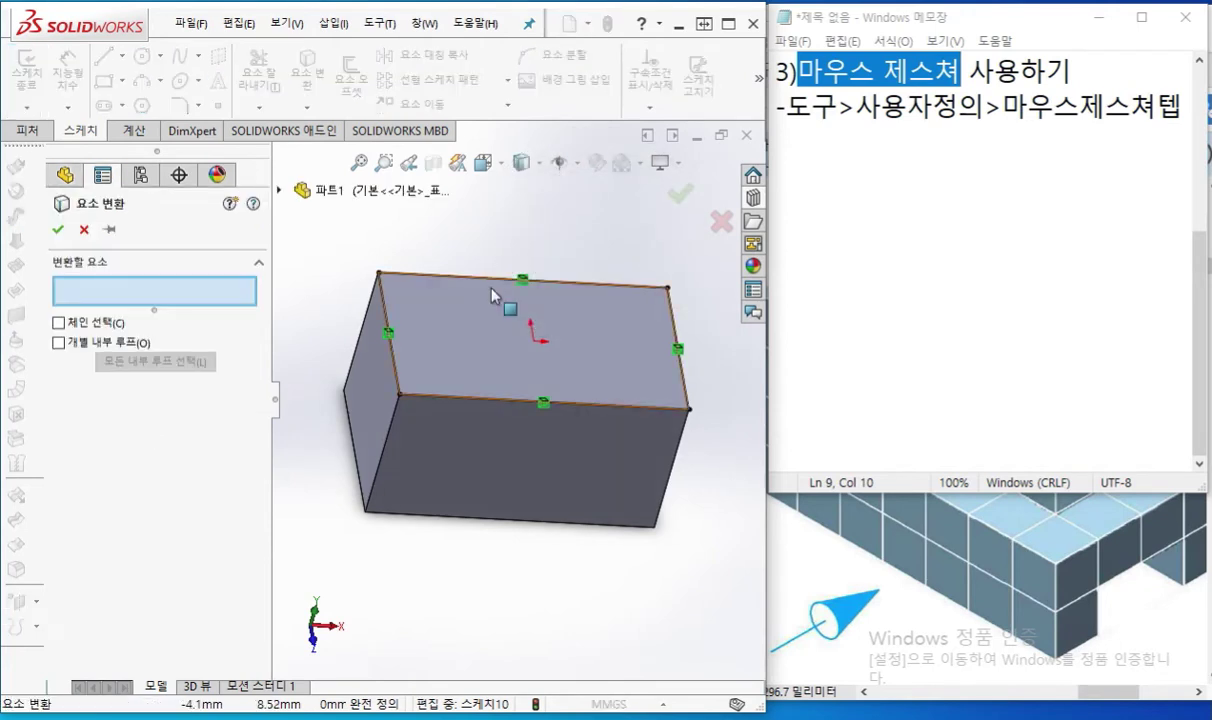
{"action": "key", "text": "Escape"}
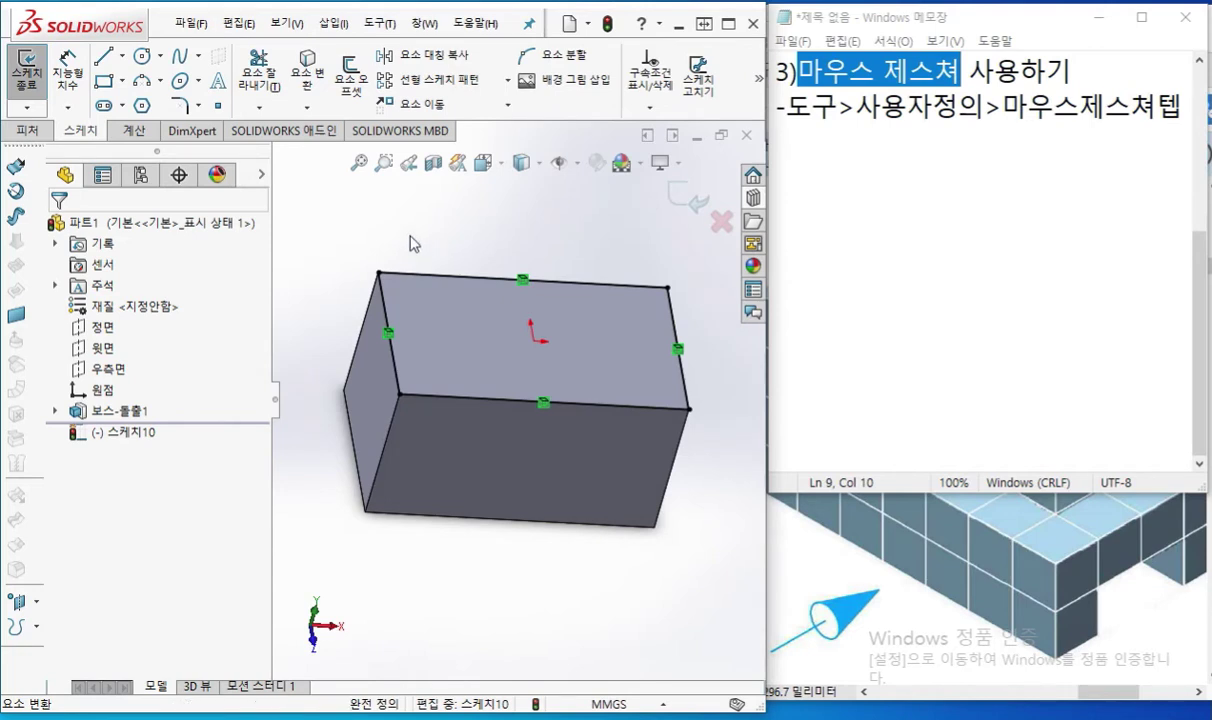
{"action": "mouse_move", "coordinate": [411, 238]}
{"action": "right_mouse_down"}
{"action": "mouse_move", "coordinate": [536, 248]}
{"action": "mouse_move", "coordinate": [491, 324]}
{"action": "mouse_move", "coordinate": [530, 336]}
{"action": "right_mouse_up"}
{"action": "key", "text": "Escape"}
{"action": "key", "text": "Escape"}
{"action": "right_click_drag", "start_coordinate": [552, 242], "coordinate": [557, 185]}
{"action": "key", "text": "Escape"}
{"action": "right_click_drag", "start_coordinate": [552, 232], "coordinate": [451, 238]}
{"action": "key", "text": "Escape"}
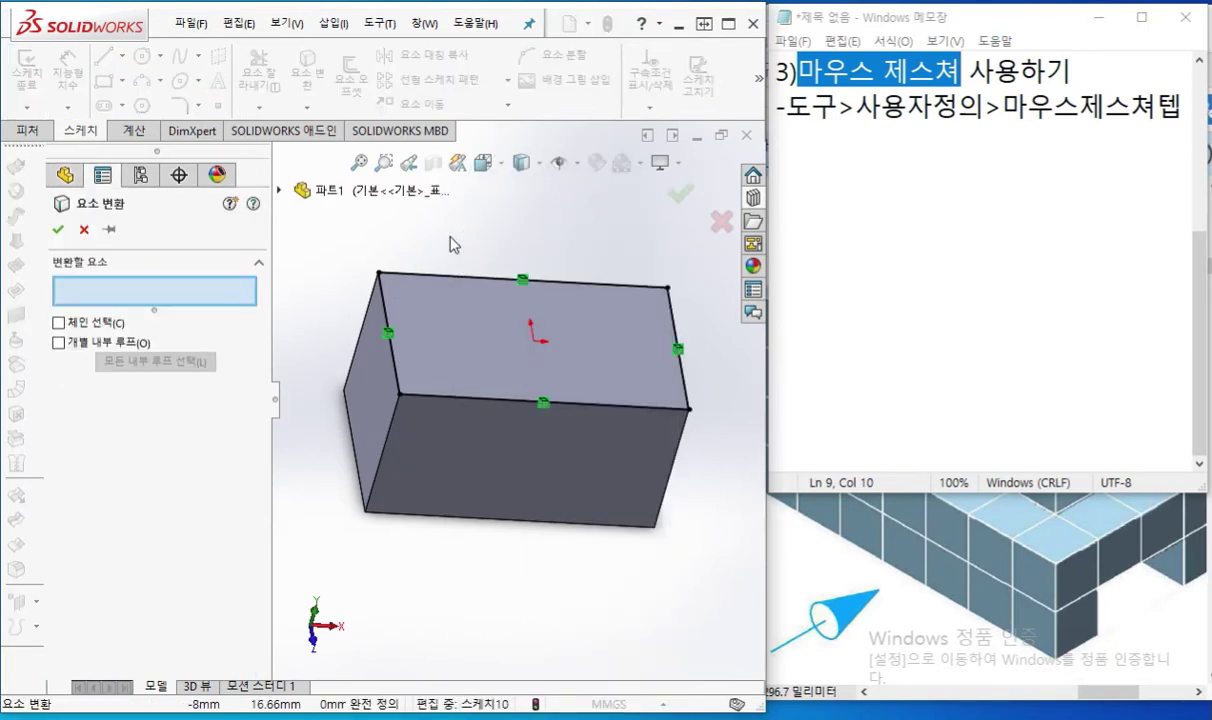
{"action": "key", "text": "Escape"}
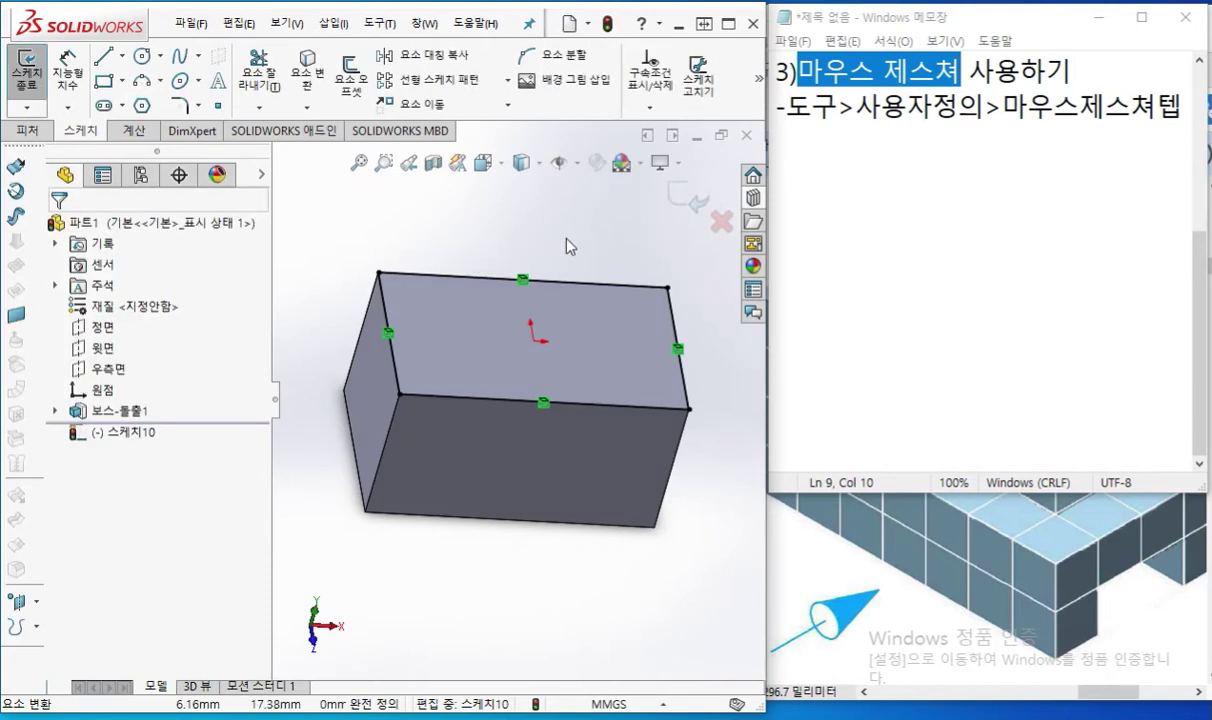
{"action": "right_click_drag", "start_coordinate": [553, 245], "coordinate": [492, 245]}
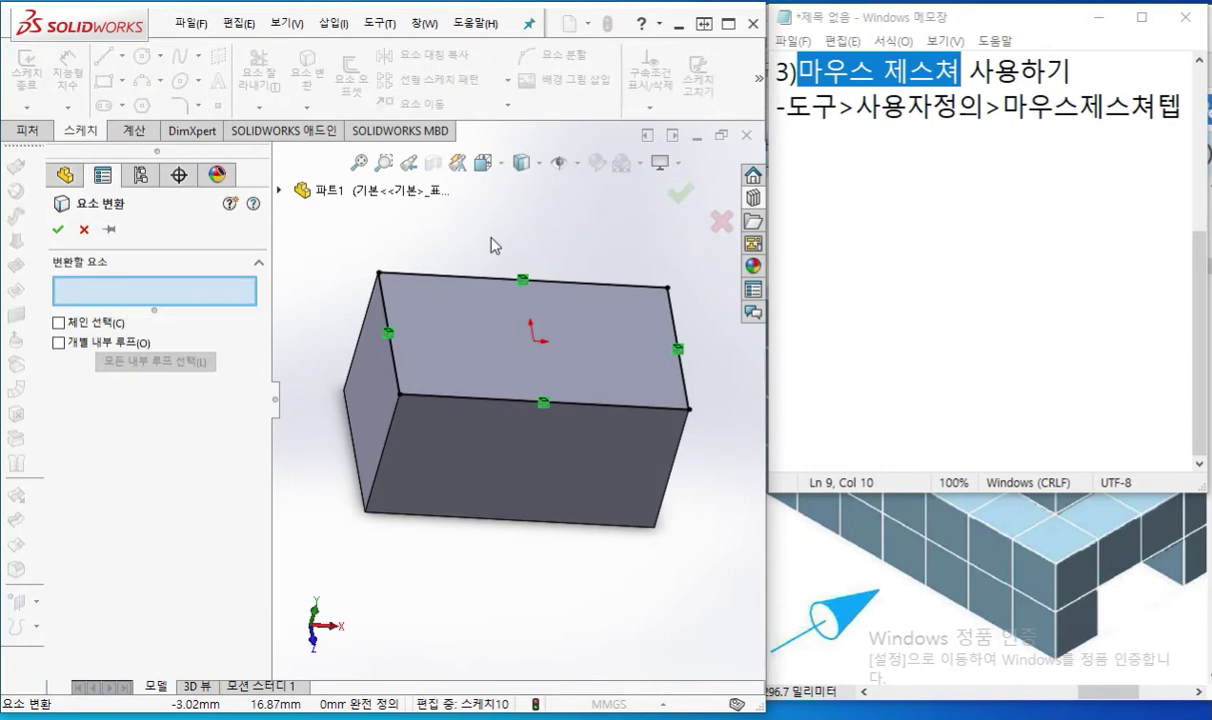
{"action": "key", "text": "Escape"}
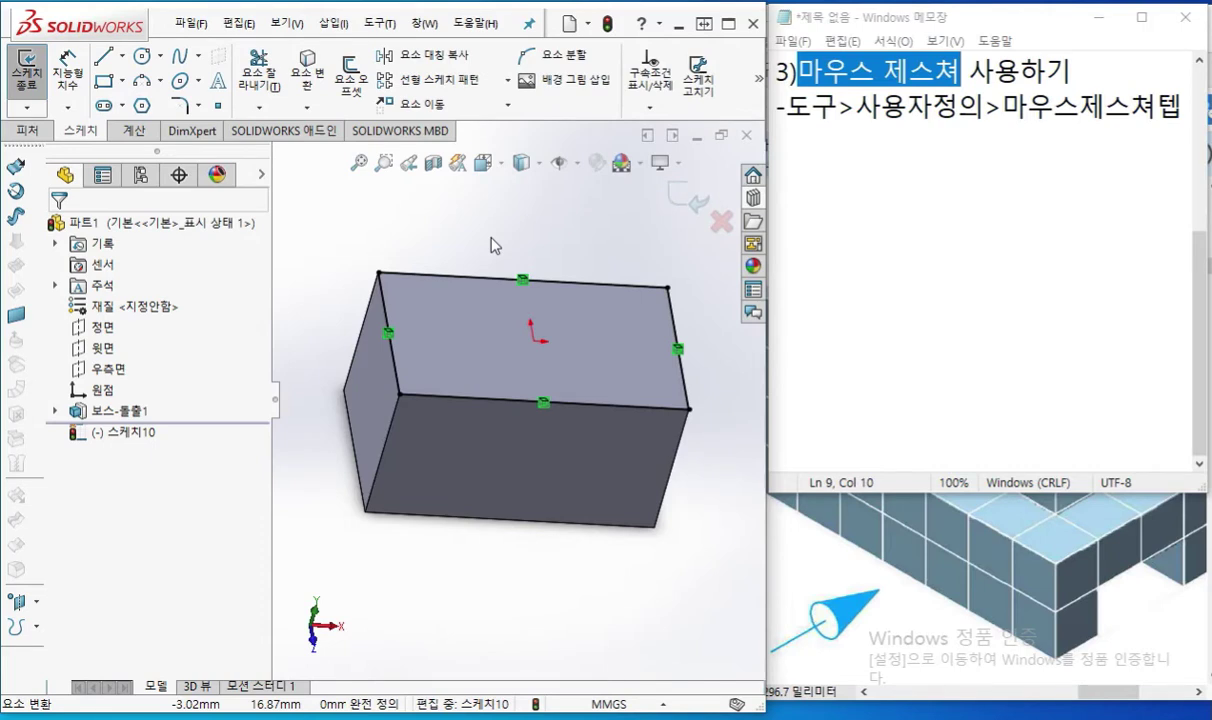
Reopen the mouse gesture customization and show only the commands that have a gesture assigned (마우스 제스처가 지정된 명령만 표시).
{"action": "left_click", "coordinate": [380, 24]}
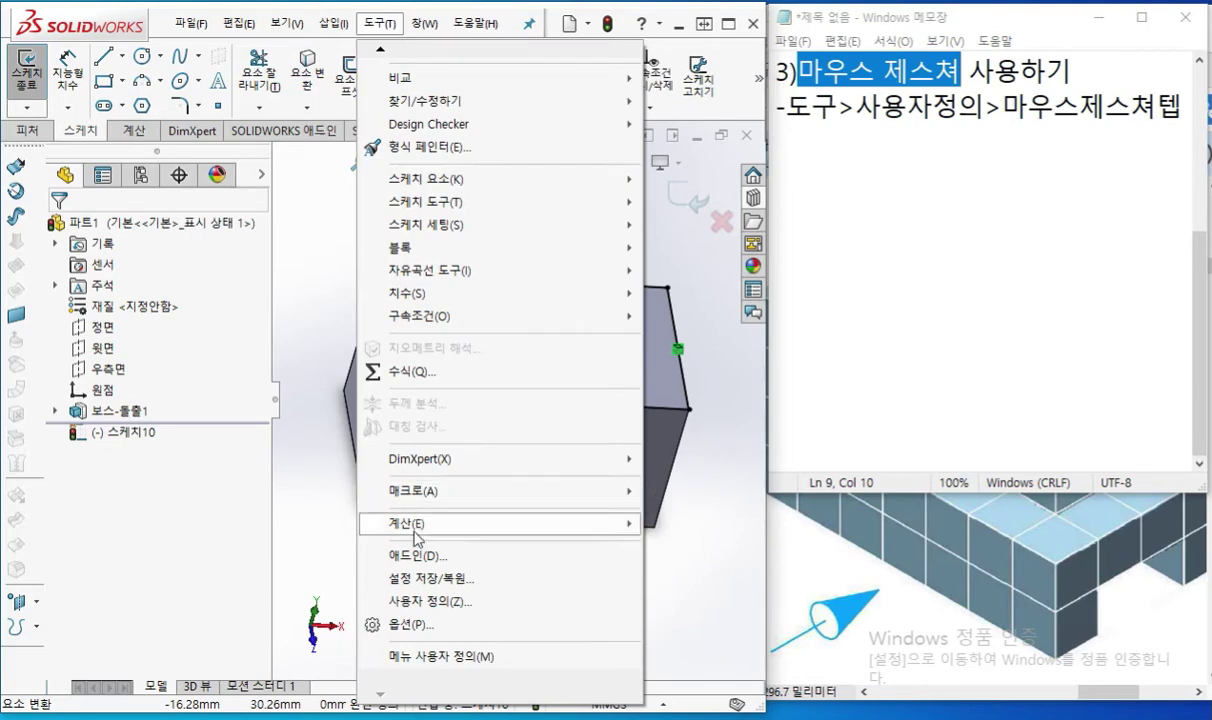
{"action": "left_click", "coordinate": [420, 602]}
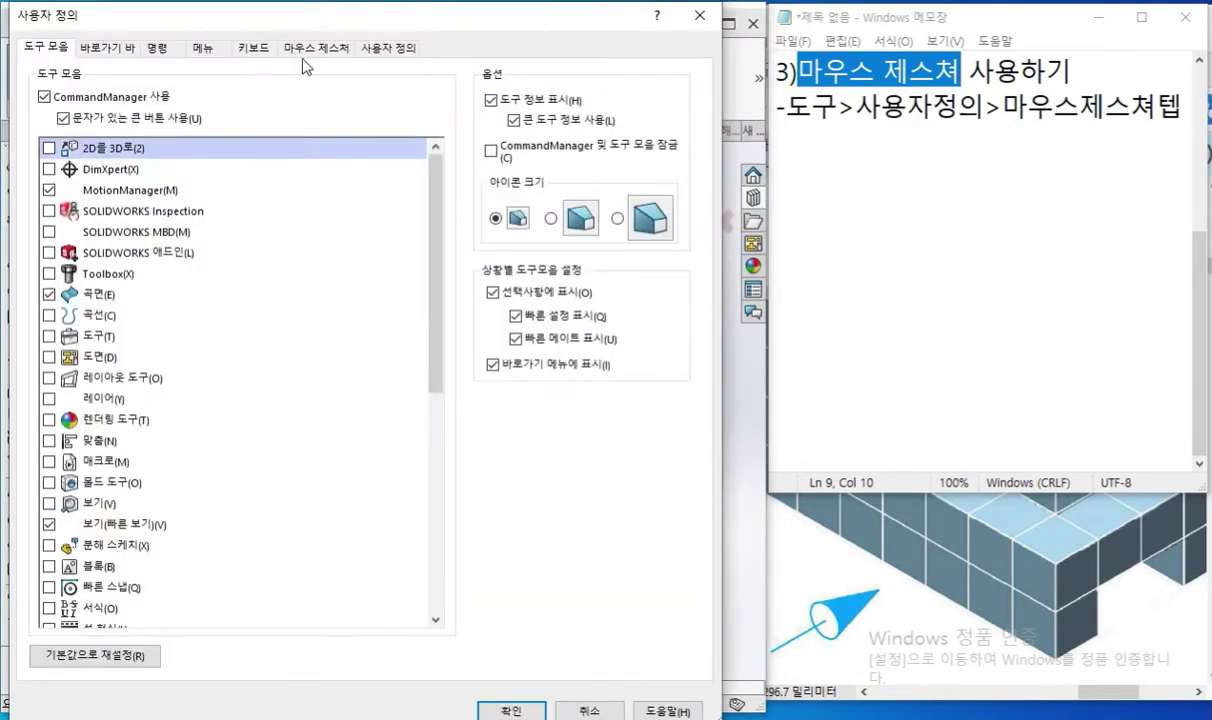
{"action": "left_click", "coordinate": [316, 48]}
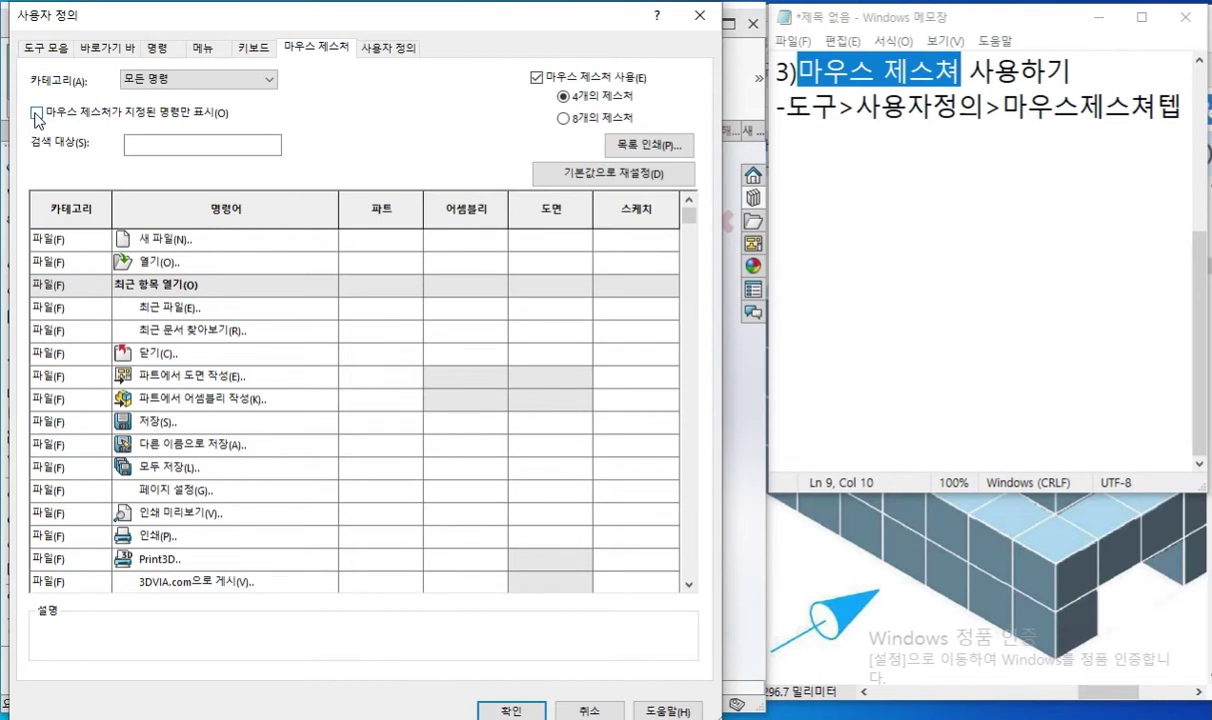
{"action": "left_click", "coordinate": [37, 114]}
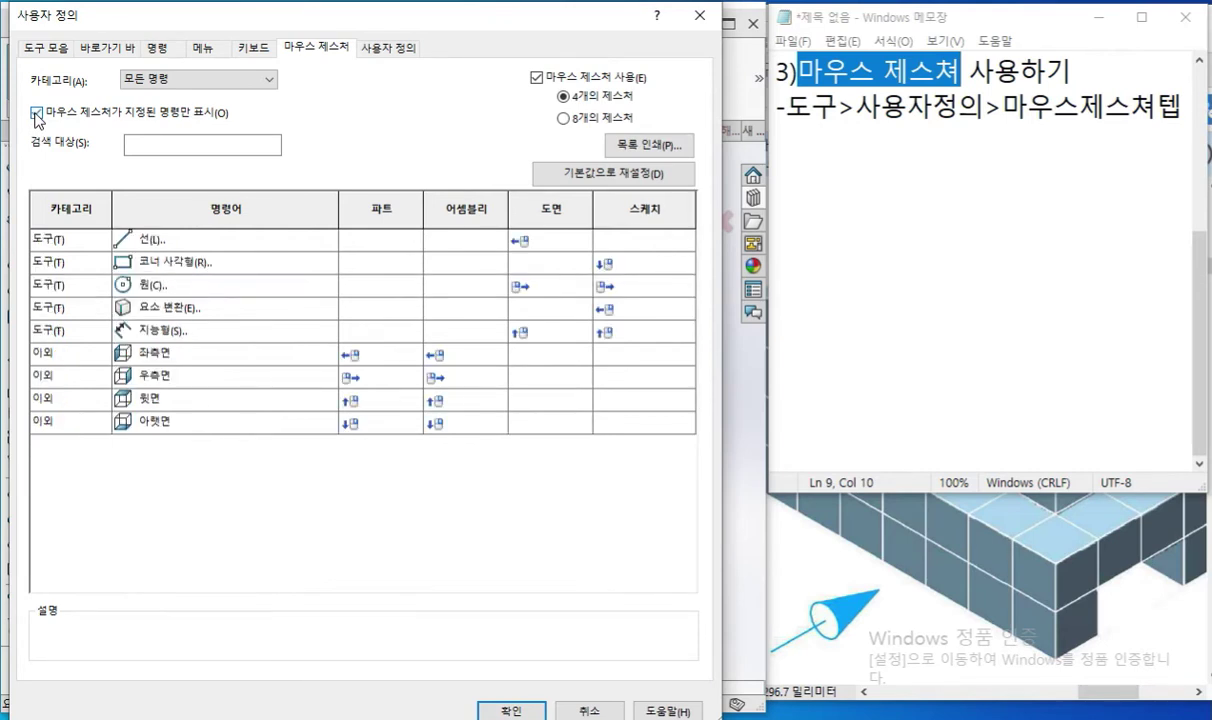
{"action": "key", "text": "ctrl+F12"}
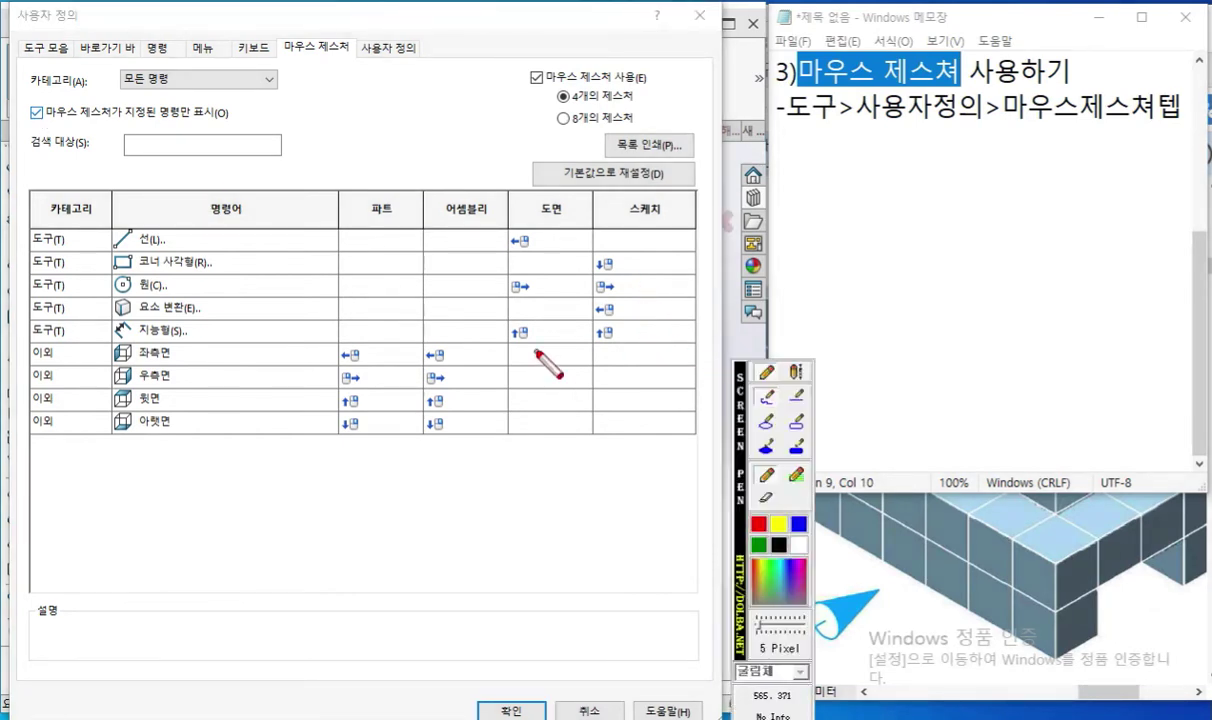
{"action": "mouse_move", "coordinate": [687, 217]}
{"action": "left_mouse_down"}
{"action": "mouse_move", "coordinate": [684, 360]}
{"action": "mouse_move", "coordinate": [584, 352]}
{"action": "mouse_move", "coordinate": [583, 215]}
{"action": "mouse_move", "coordinate": [688, 213]}
{"action": "mouse_move", "coordinate": [694, 297]}
{"action": "left_mouse_up"}
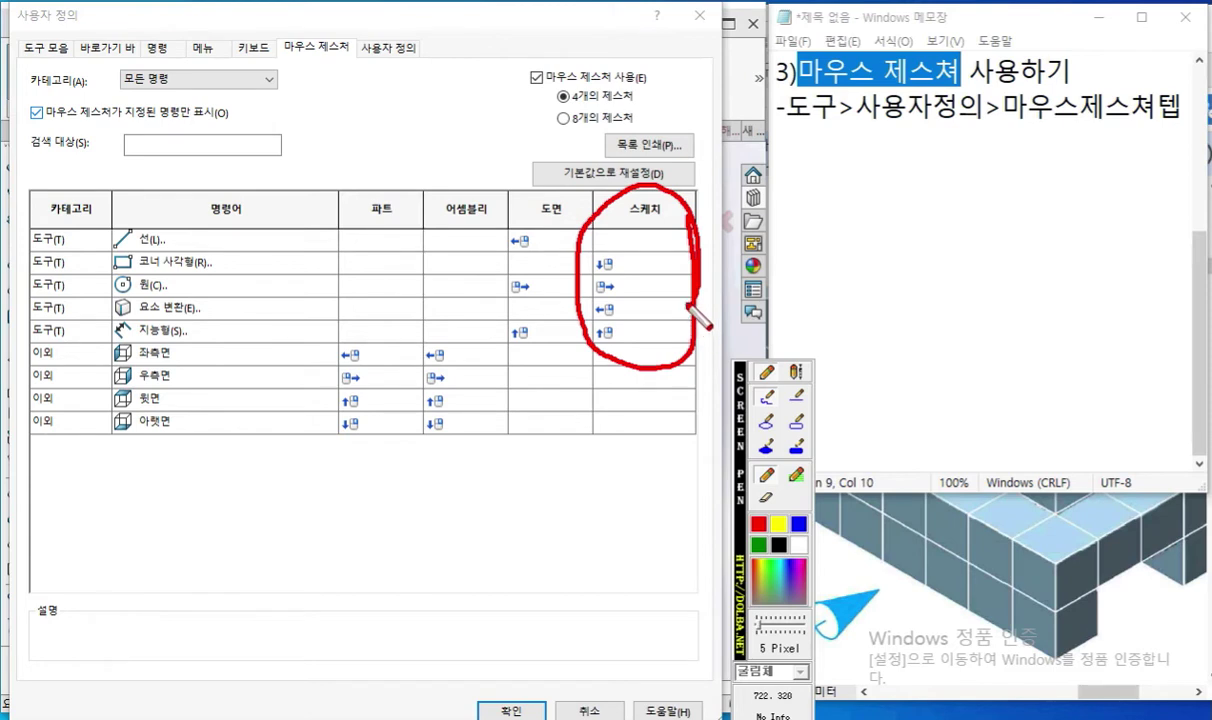
{"action": "mouse_move", "coordinate": [638, 240]}
{"action": "left_mouse_down"}
{"action": "mouse_move", "coordinate": [598, 238]}
{"action": "mouse_move", "coordinate": [638, 236]}
{"action": "mouse_move", "coordinate": [648, 252]}
{"action": "left_mouse_up"}
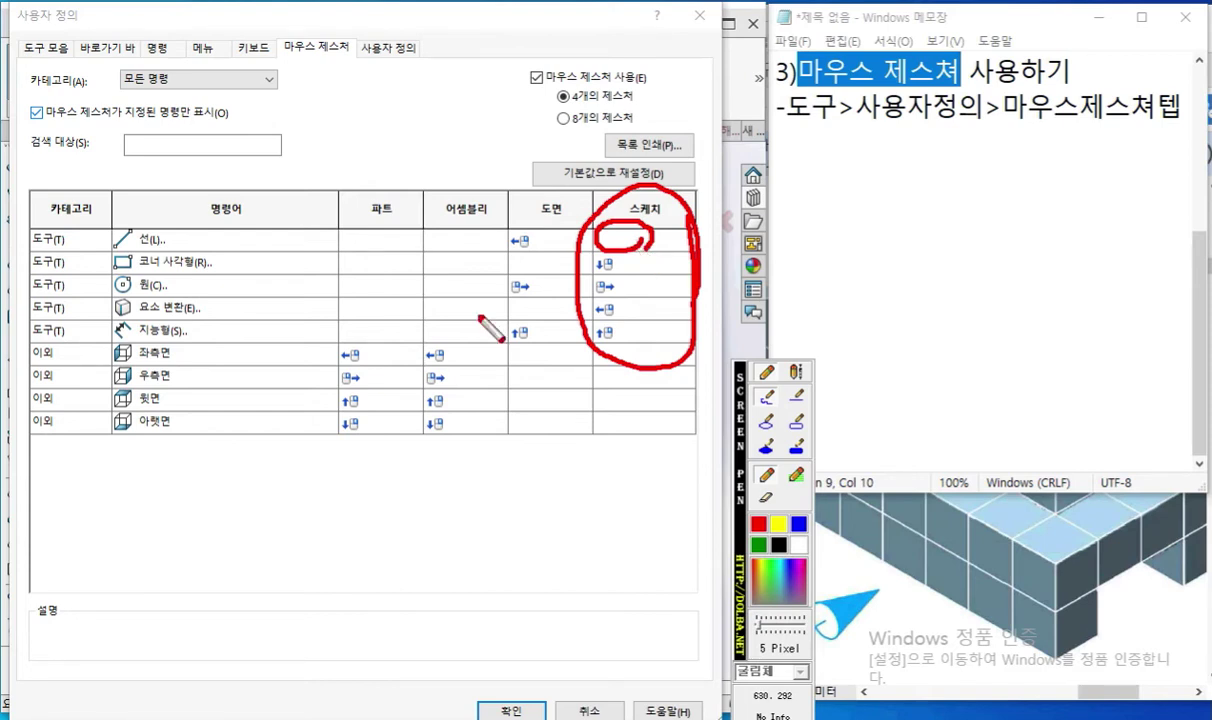
{"action": "left_click_drag", "start_coordinate": [95, 317], "coordinate": [617, 326]}
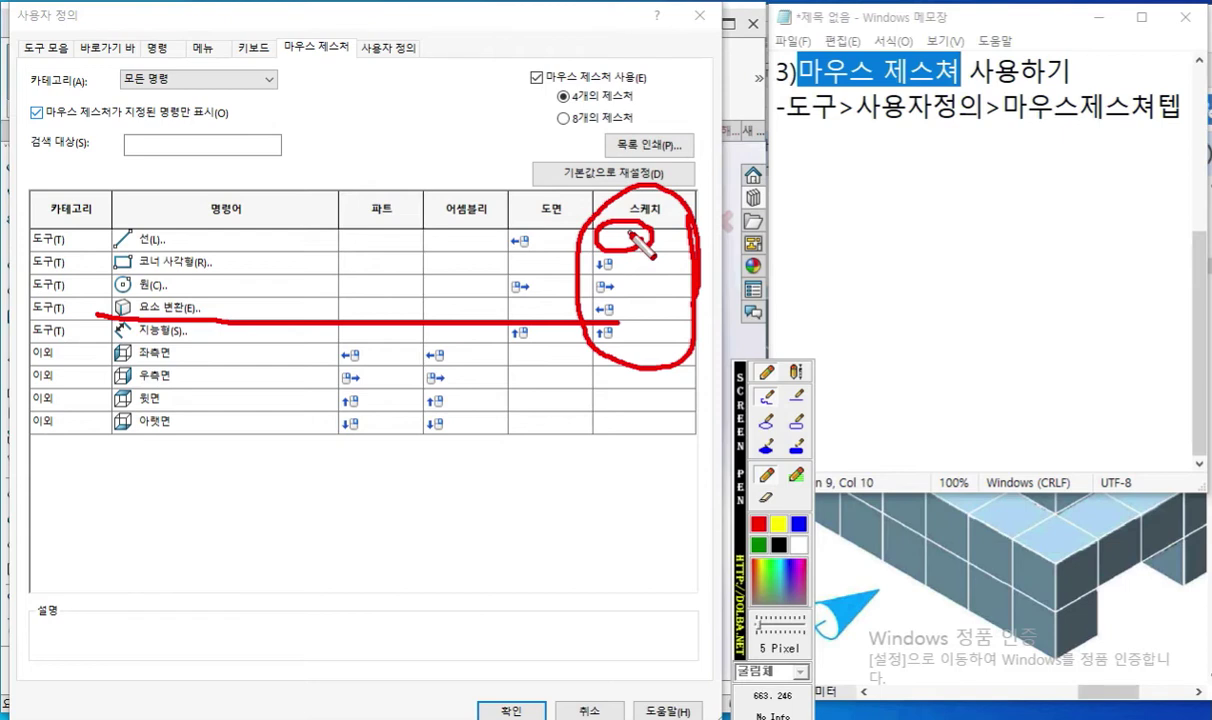
{"action": "key", "text": "Escape"}
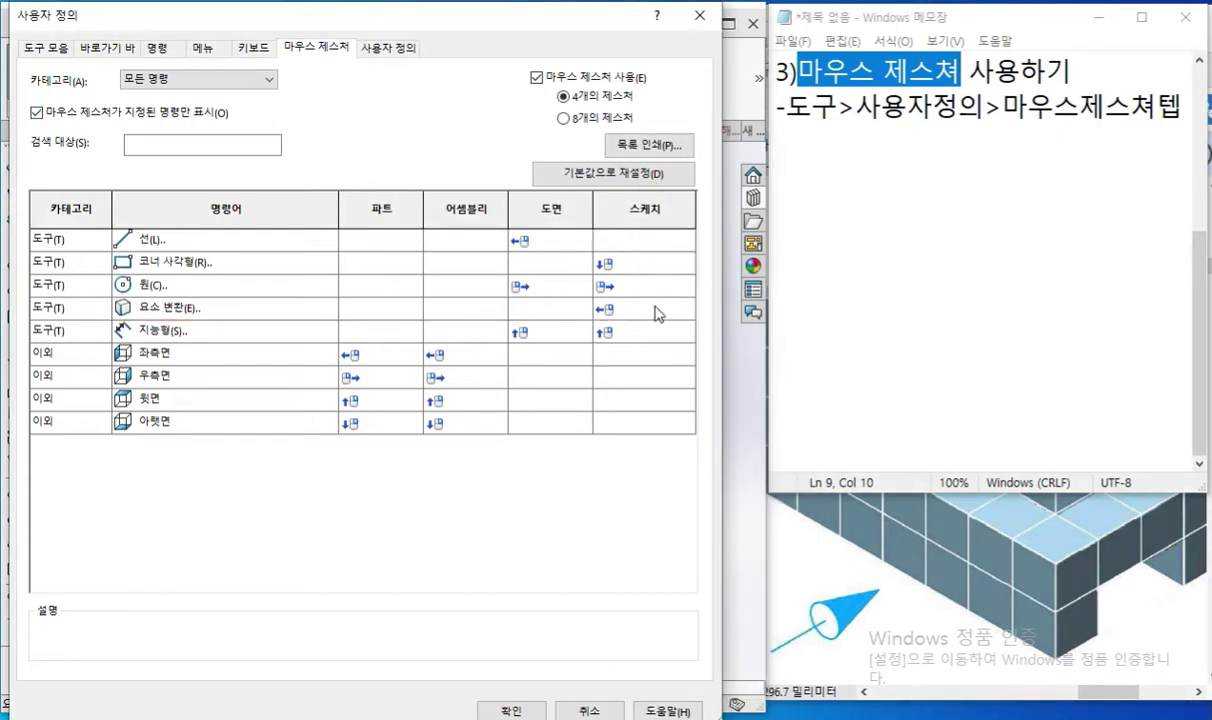
Mark the Line command (선) row with the screen pen and assign Line the leftward mouse gesture for sketches.
{"action": "left_click", "coordinate": [664, 243]}
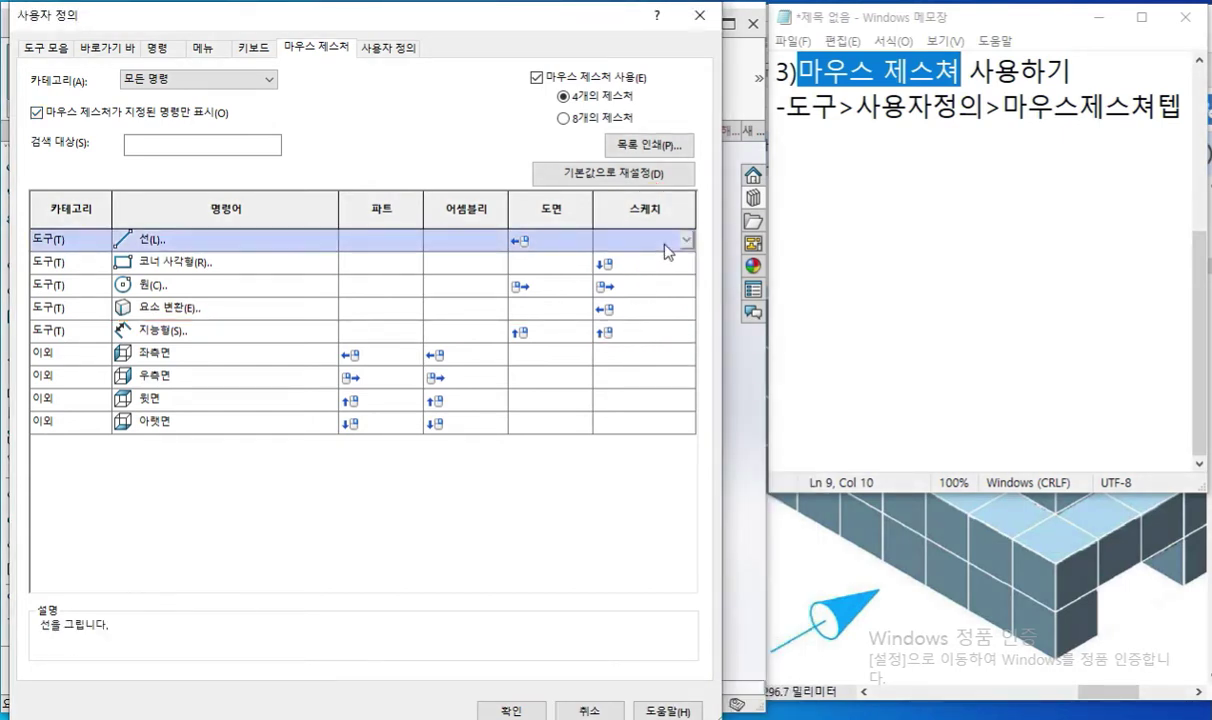
{"action": "key", "text": "F12"}
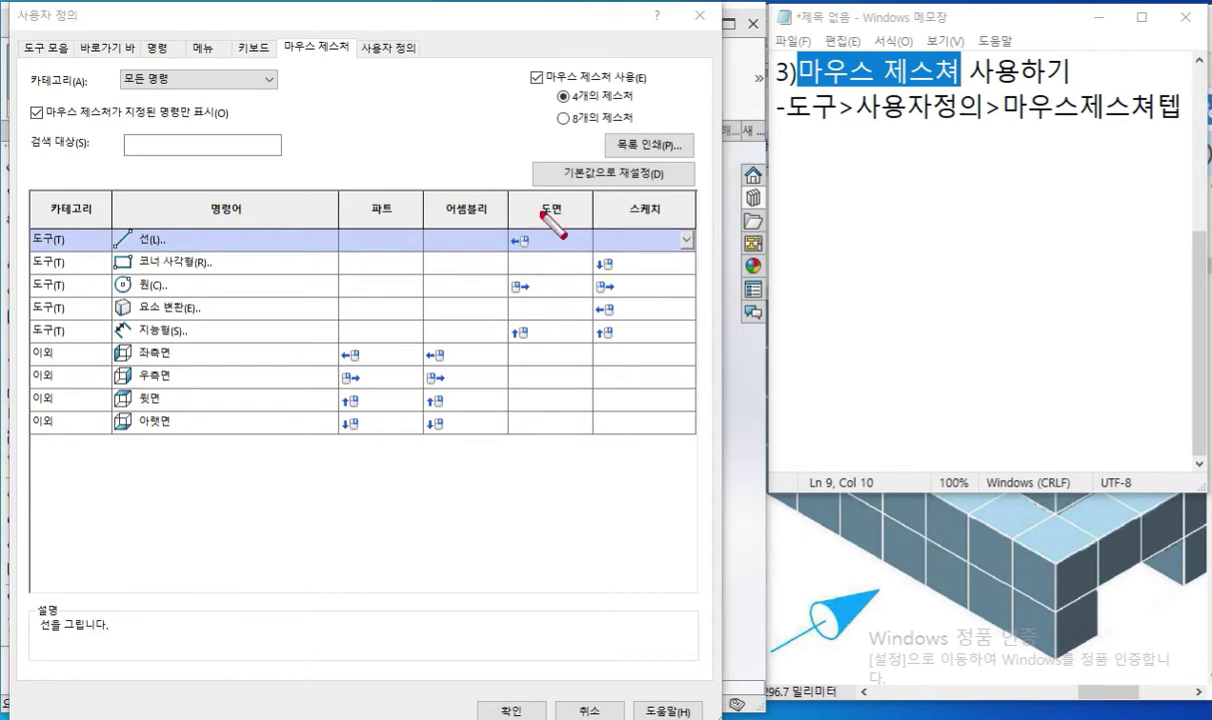
{"action": "left_click_drag", "start_coordinate": [17, 98], "coordinate": [64, 97]}
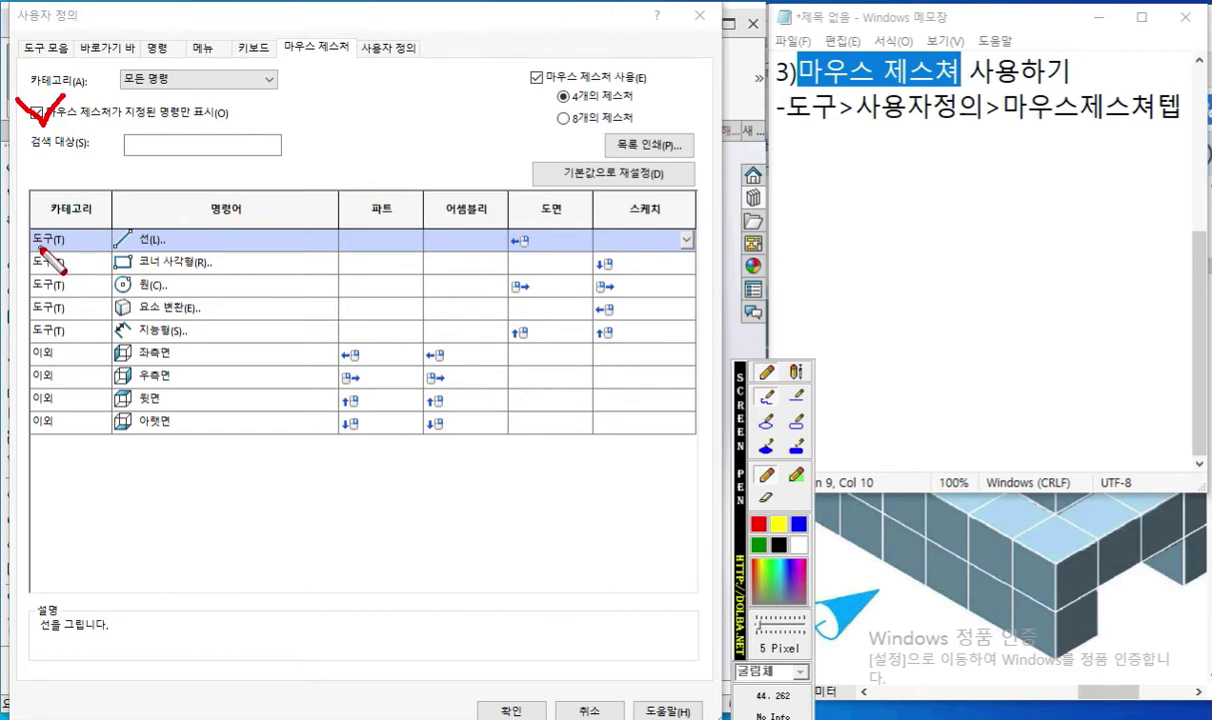
{"action": "mouse_move", "coordinate": [38, 252]}
{"action": "left_mouse_down"}
{"action": "mouse_move", "coordinate": [385, 245]}
{"action": "mouse_move", "coordinate": [536, 257]}
{"action": "mouse_move", "coordinate": [700, 240]}
{"action": "mouse_move", "coordinate": [605, 205]}
{"action": "mouse_move", "coordinate": [627, 262]}
{"action": "mouse_move", "coordinate": [684, 241]}
{"action": "mouse_move", "coordinate": [725, 205]}
{"action": "left_mouse_up"}
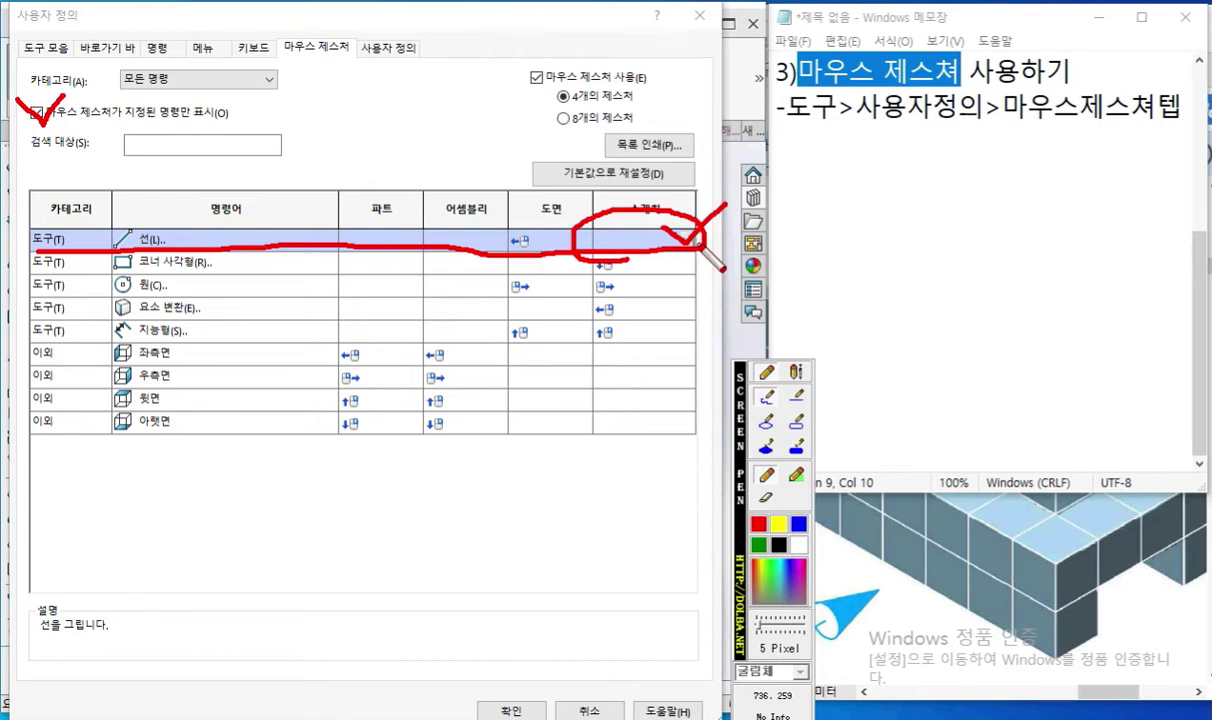
{"action": "key", "text": "Escape"}
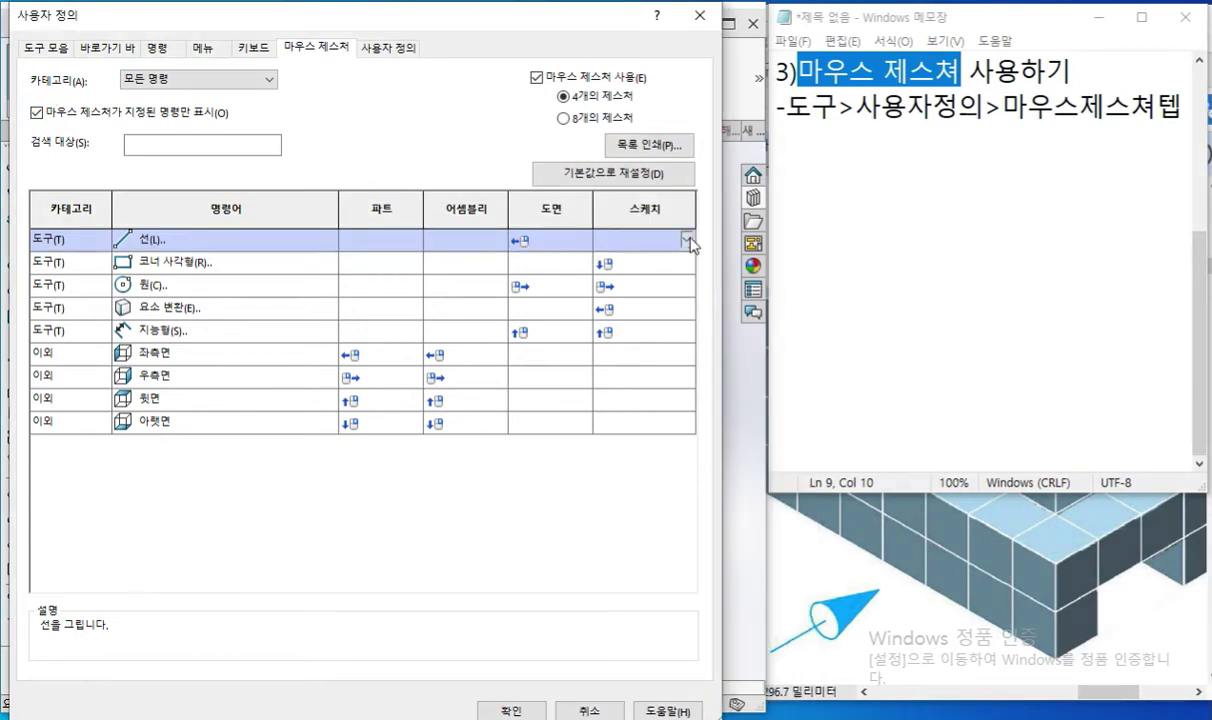
{"action": "left_click", "coordinate": [687, 241]}
{"action": "left_click", "coordinate": [617, 275]}
Mark the Convert Entities row, the four- and eight-gesture options and Line's sketch gesture with the screen pen.
{"action": "key", "text": "F12"}
{"action": "mouse_move", "coordinate": [140, 313]}
{"action": "left_mouse_down"}
{"action": "mouse_move", "coordinate": [605, 318]}
{"action": "mouse_move", "coordinate": [618, 316]}
{"action": "mouse_move", "coordinate": [612, 292]}
{"action": "mouse_move", "coordinate": [628, 318]}
{"action": "left_mouse_up"}
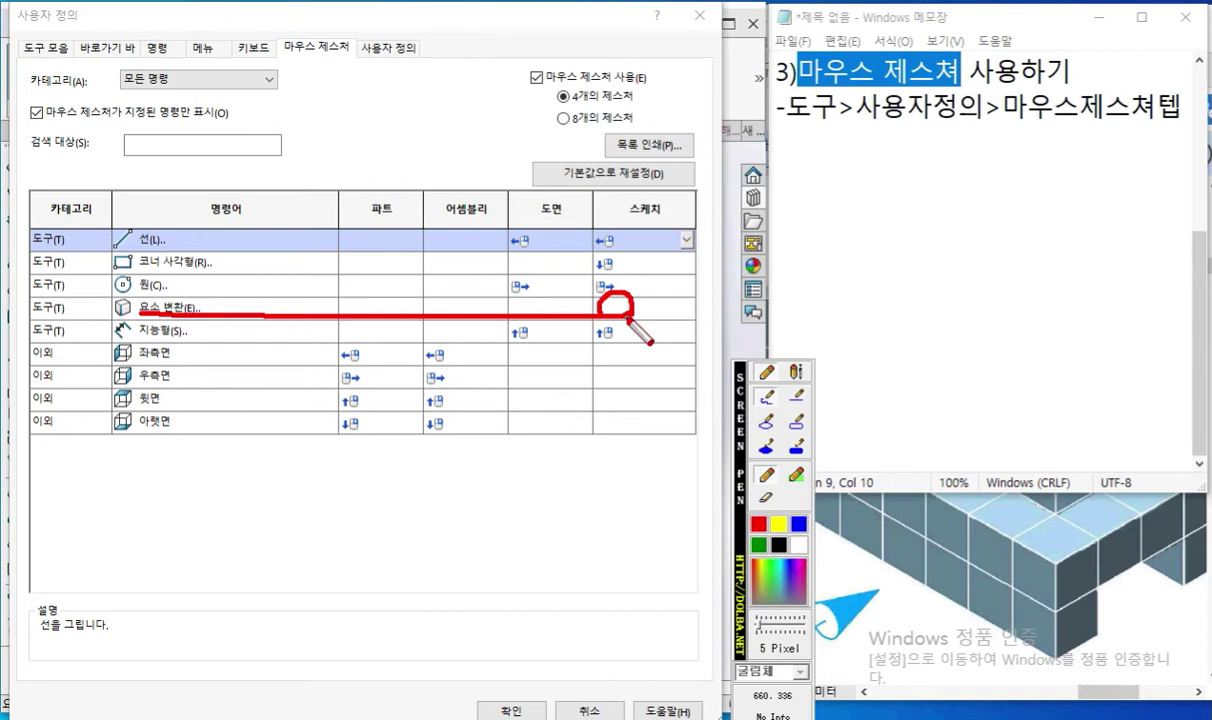
{"action": "left_click_drag", "start_coordinate": [547, 110], "coordinate": [653, 110]}
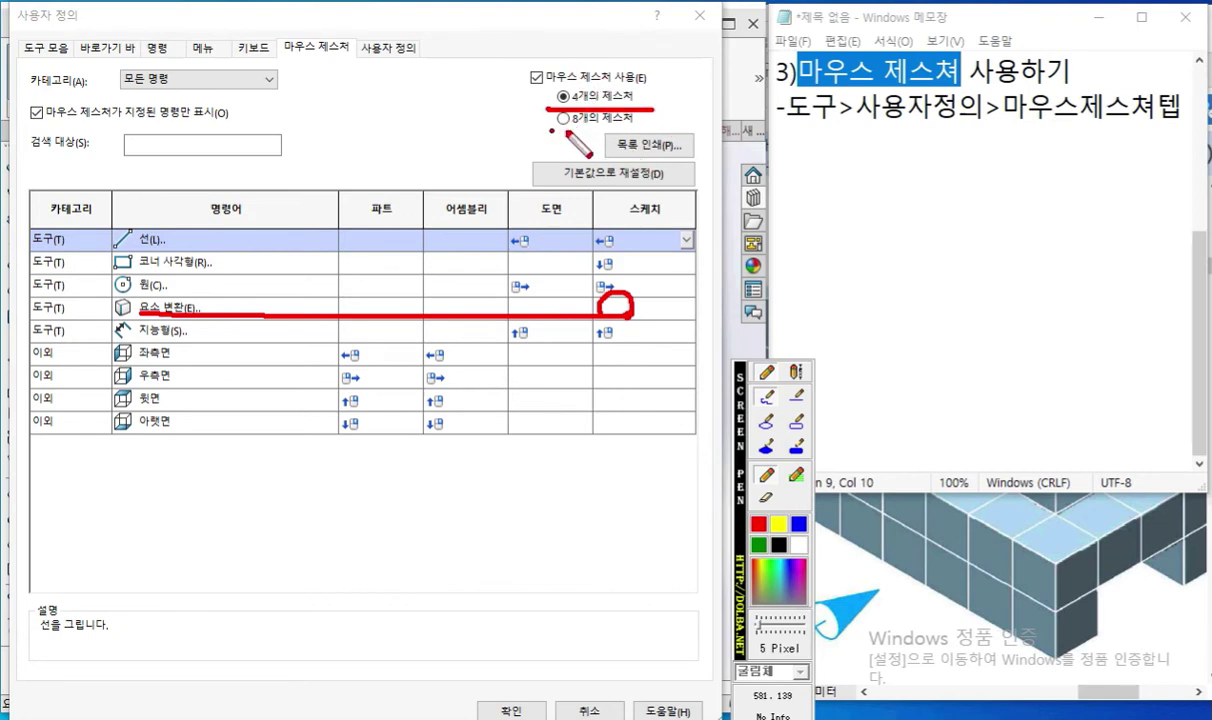
{"action": "left_click_drag", "start_coordinate": [549, 128], "coordinate": [656, 129]}
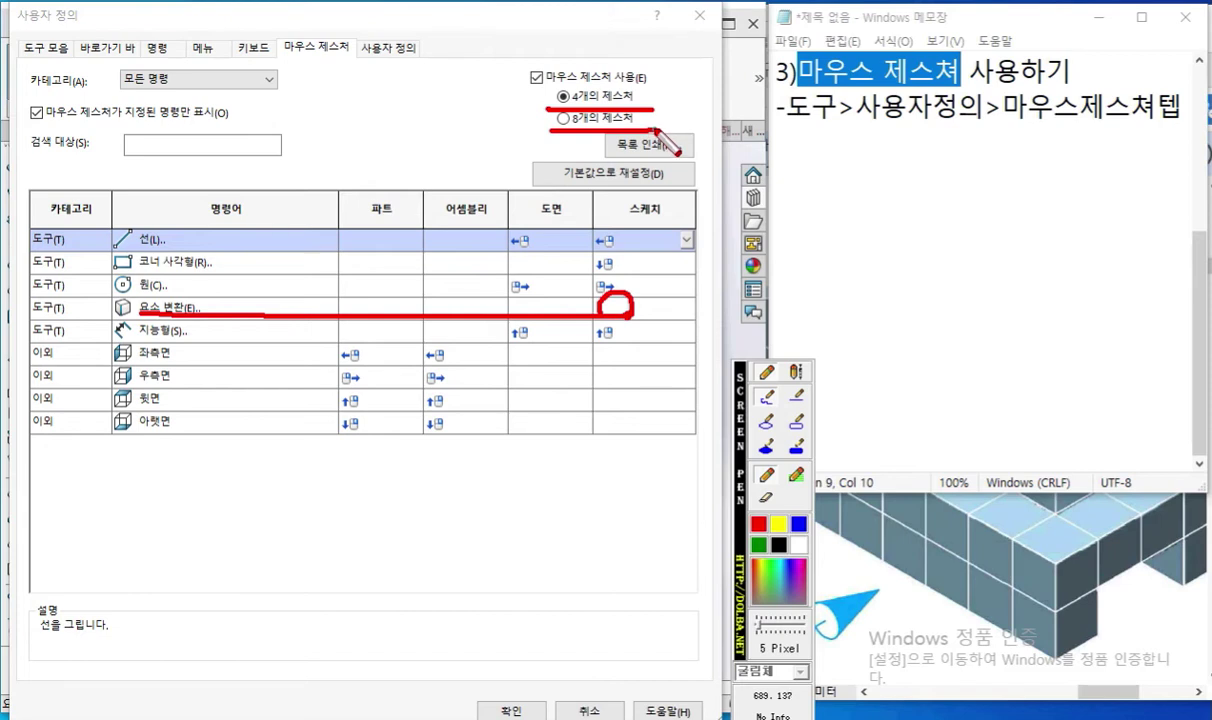
{"action": "mouse_move", "coordinate": [633, 243]}
{"action": "left_mouse_down"}
{"action": "mouse_move", "coordinate": [603, 262]}
{"action": "mouse_move", "coordinate": [596, 222]}
{"action": "mouse_move", "coordinate": [630, 226]}
{"action": "mouse_move", "coordinate": [626, 257]}
{"action": "left_mouse_up"}
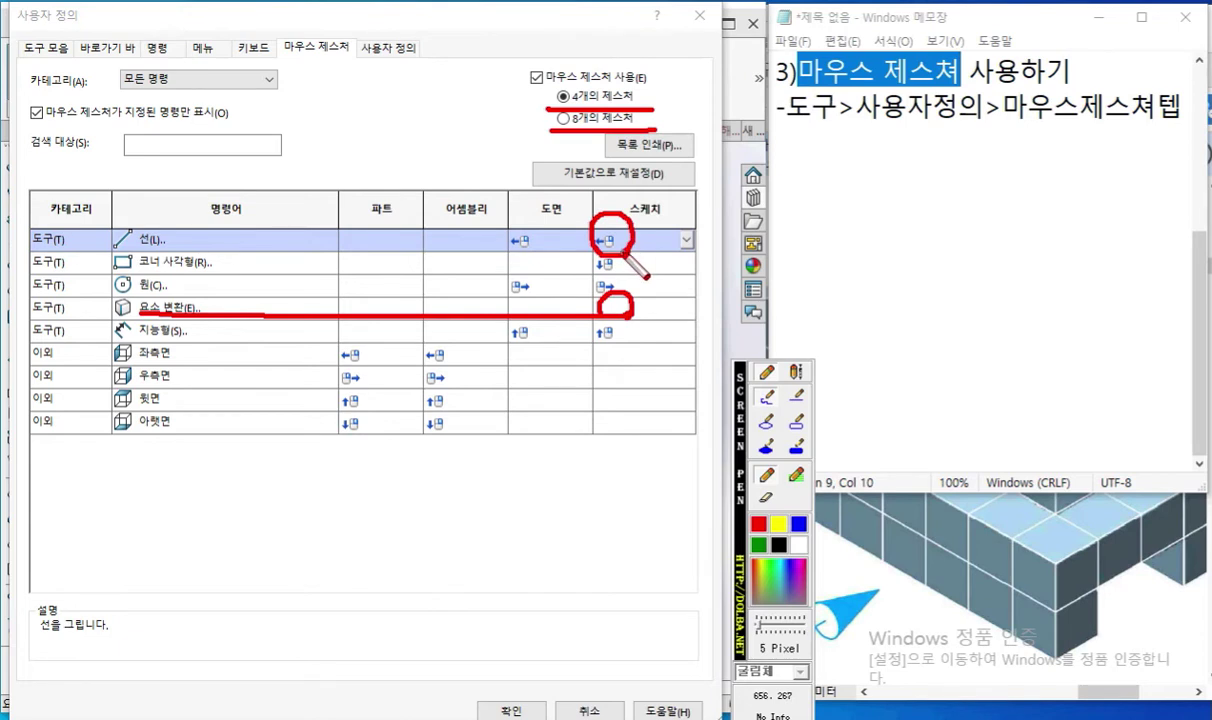
{"action": "mouse_move", "coordinate": [160, 248]}
{"action": "left_mouse_down"}
{"action": "mouse_move", "coordinate": [110, 222]}
{"action": "mouse_move", "coordinate": [167, 247]}
{"action": "left_mouse_up"}
{"action": "mouse_move", "coordinate": [197, 290]}
{"action": "left_mouse_down"}
{"action": "mouse_move", "coordinate": [172, 323]}
{"action": "mouse_move", "coordinate": [192, 318]}
{"action": "left_mouse_up"}
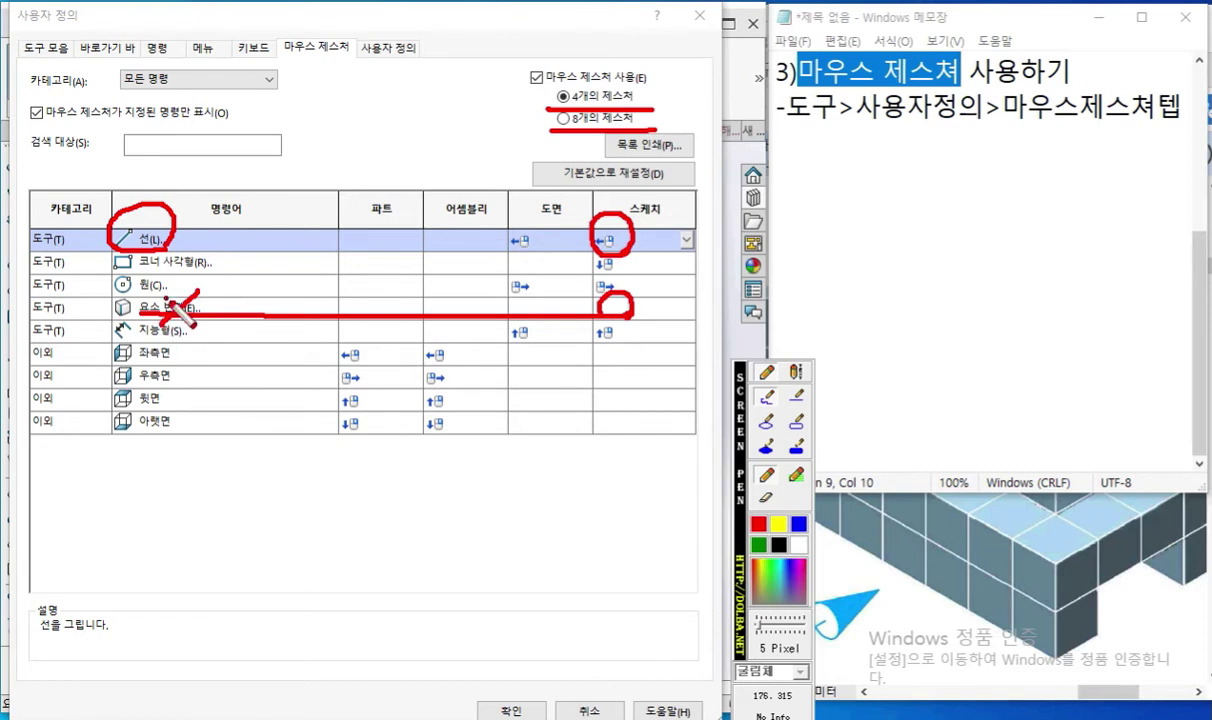
{"action": "left_click_drag", "start_coordinate": [505, 318], "coordinate": [635, 313]}
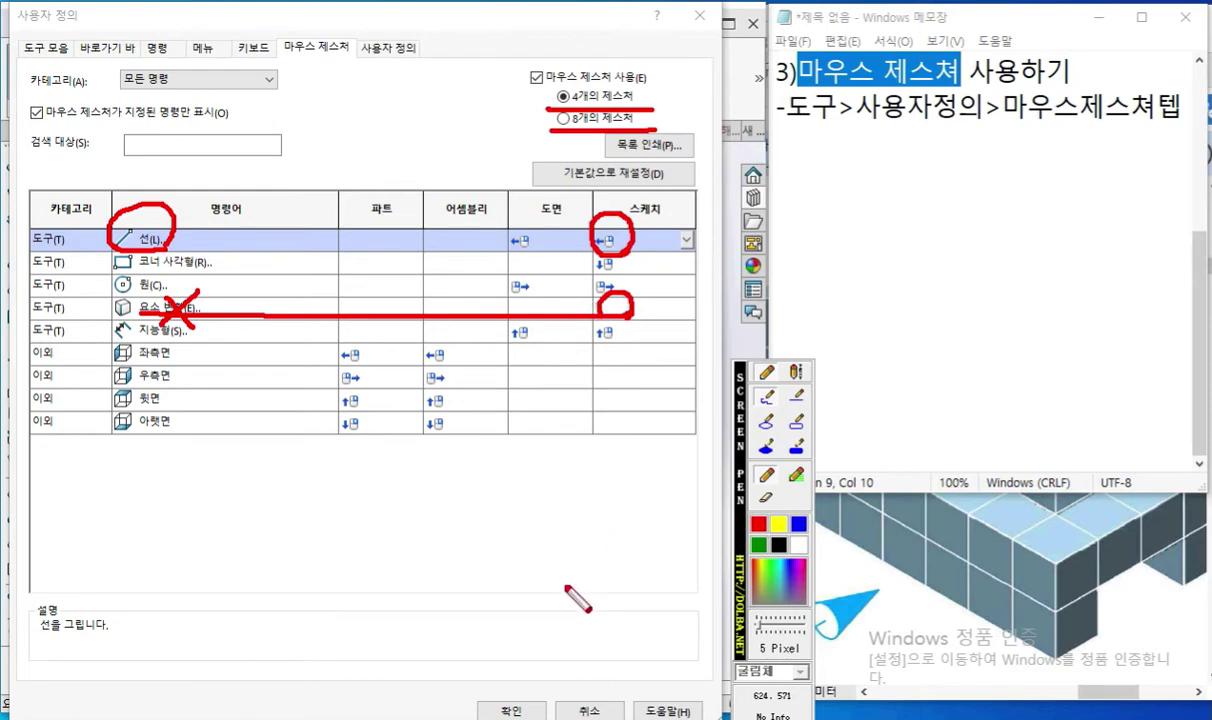
Accept the mouse gesture settings and exit the open top-face sketch without keeping it.
{"action": "left_click", "coordinate": [511, 711]}
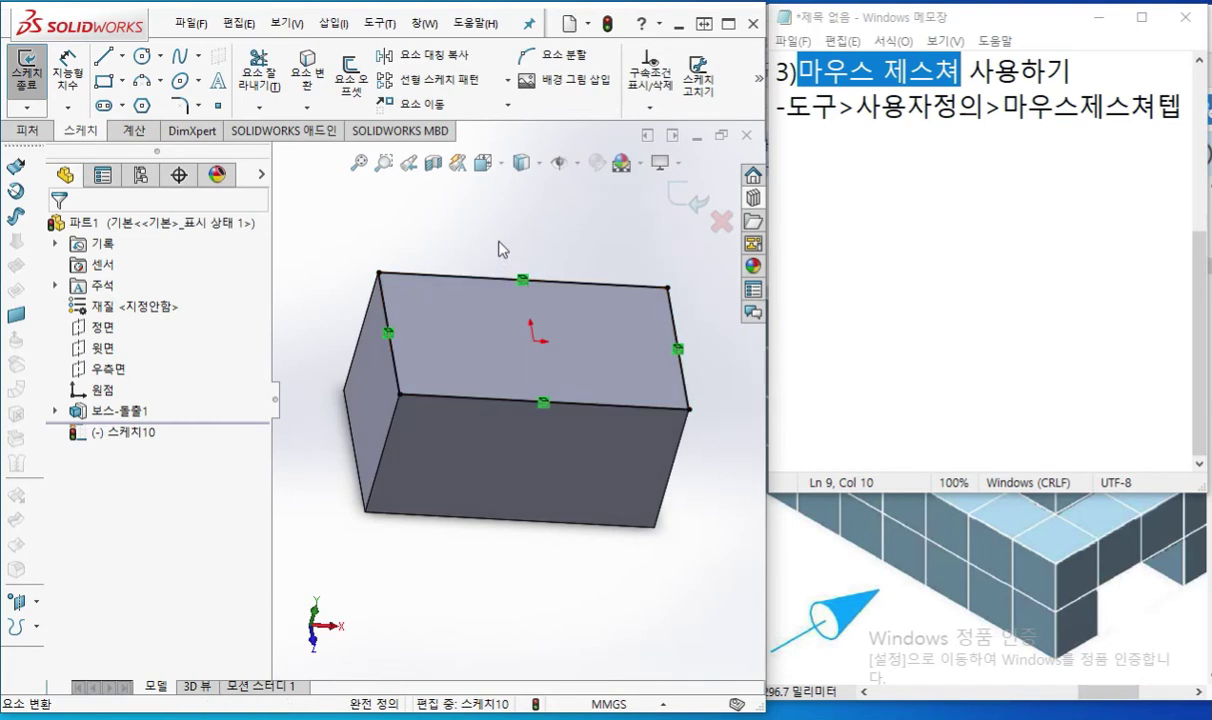
{"action": "left_click", "coordinate": [721, 221]}
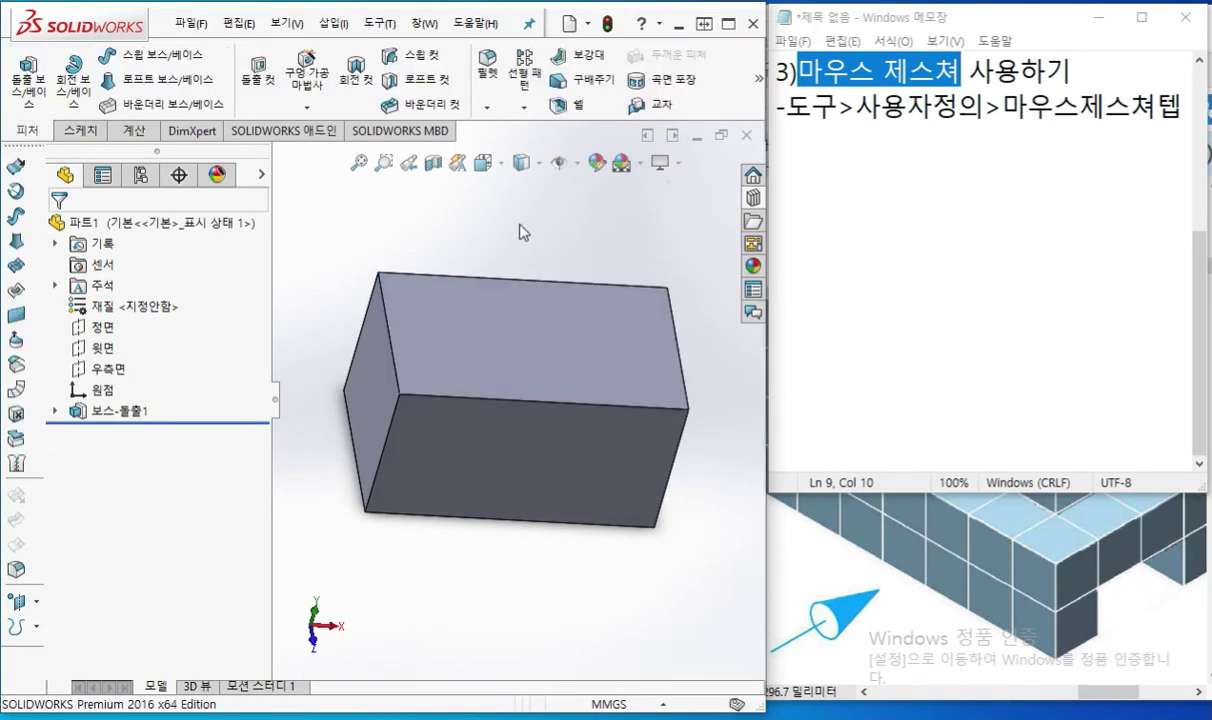
Bring the reference PDF drawing into view and start a sketch on the box's front face.
{"action": "middle_click_drag", "start_coordinate": [663, 506], "coordinate": [588, 478]}
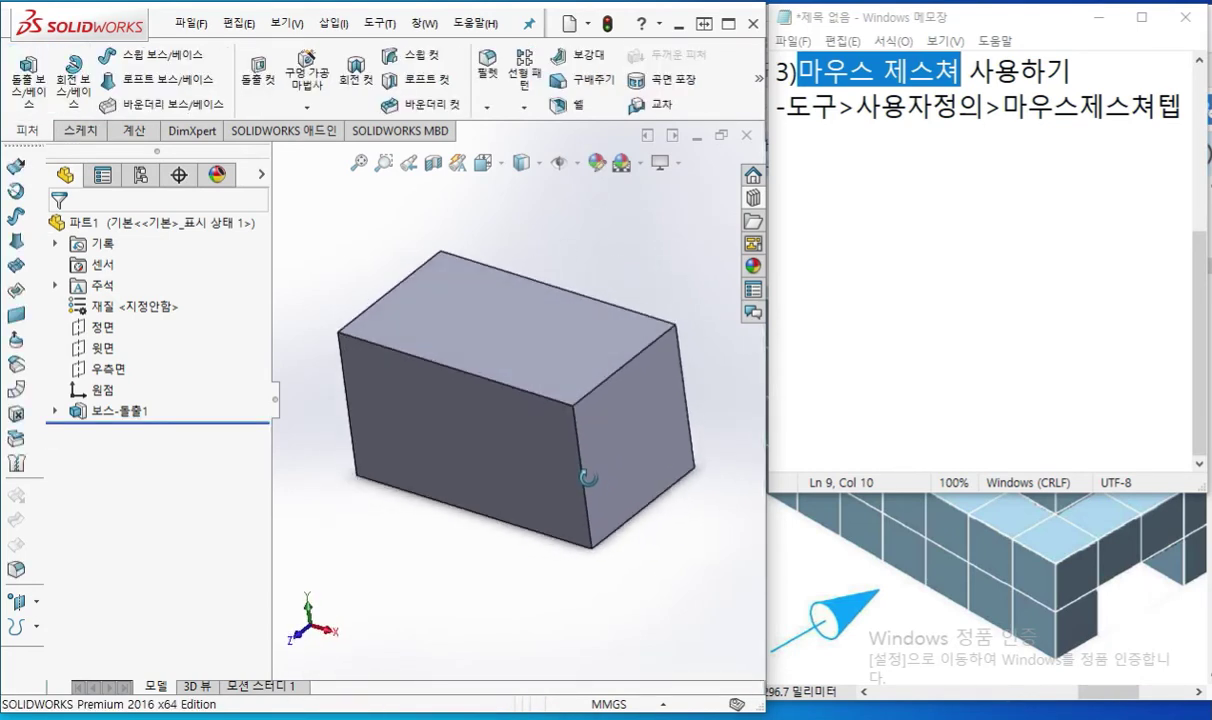
{"action": "left_click", "coordinate": [1025, 628]}
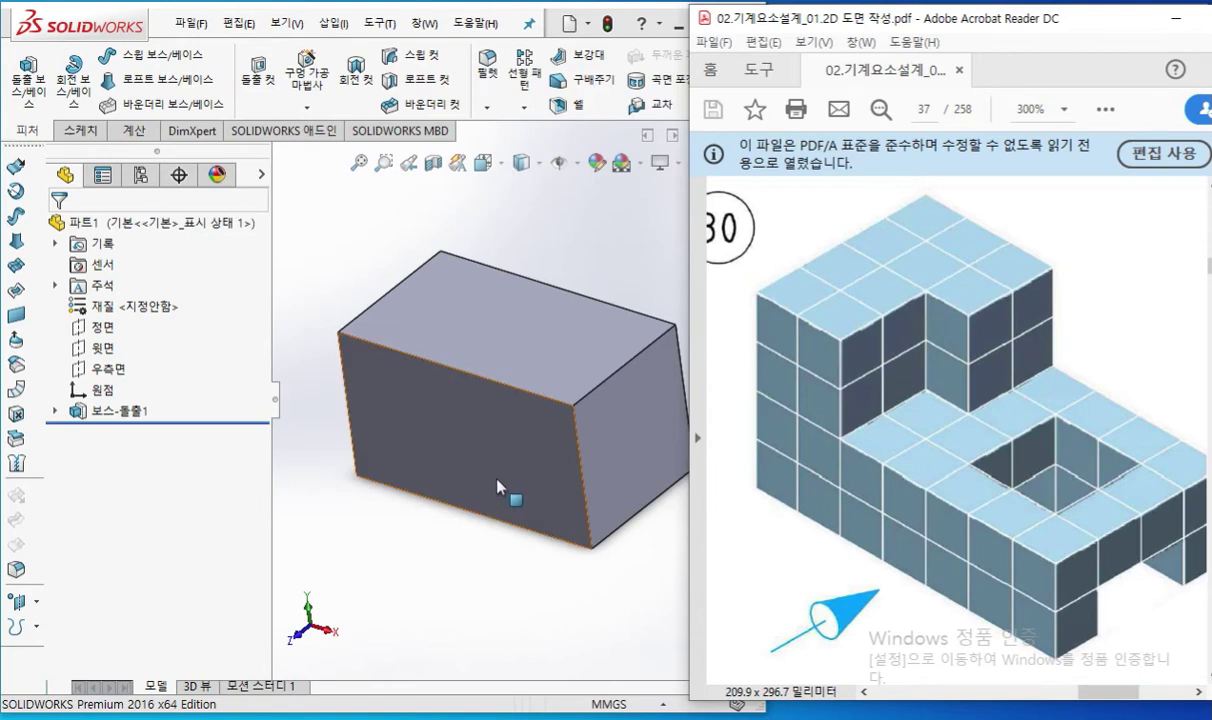
{"action": "left_click", "coordinate": [440, 402]}
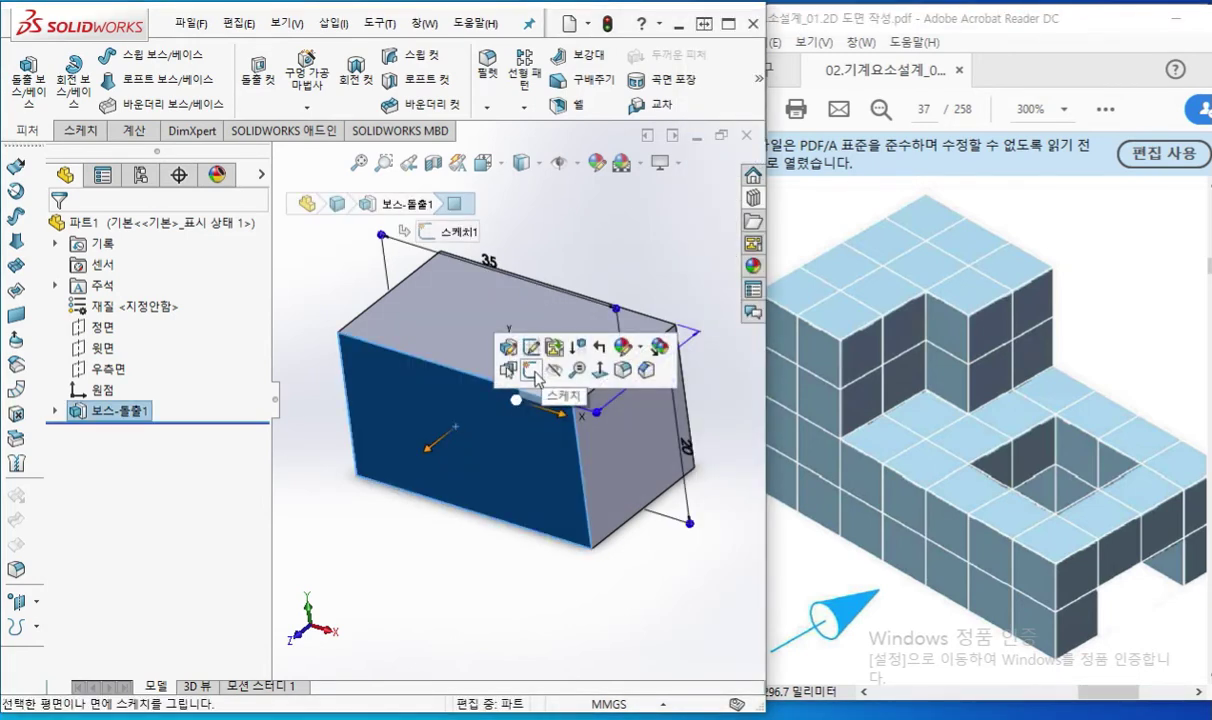
{"action": "left_click", "coordinate": [533, 372]}
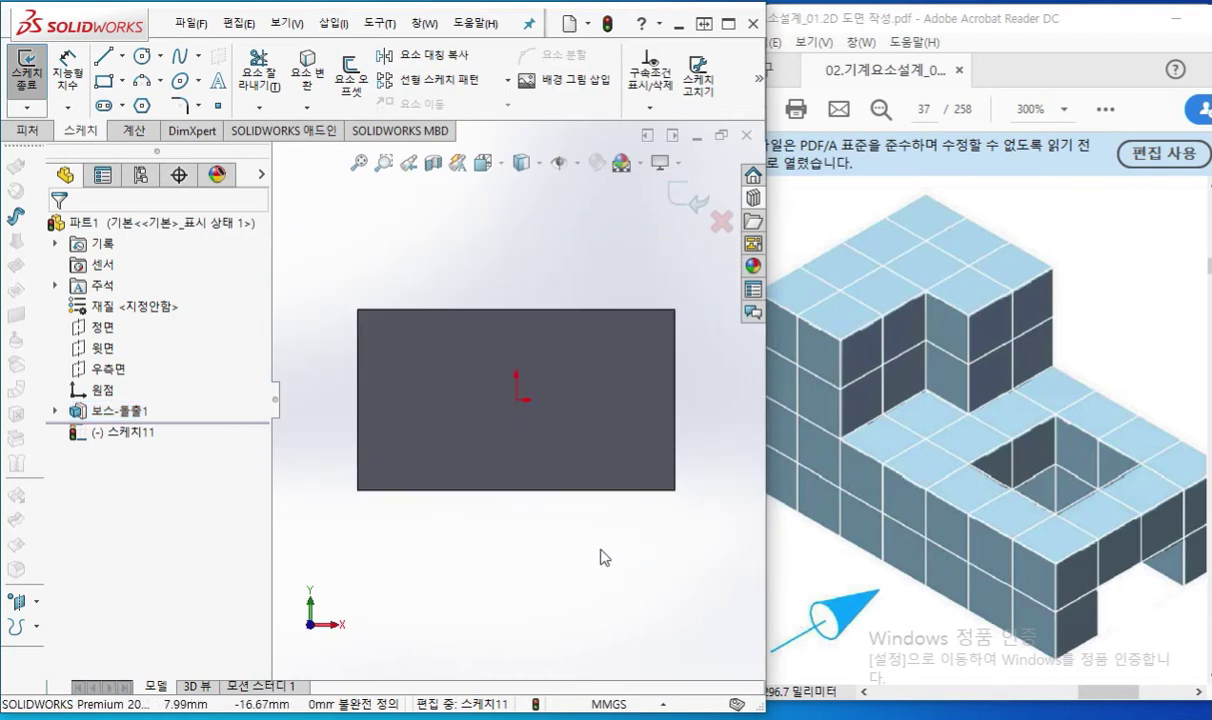
Draw a corner rectangle about 6.9 mm high from the front face's upper-right corner, starting the command with the downward mouse gesture.
{"action": "right_click_drag", "start_coordinate": [555, 520], "coordinate": [555, 600]}
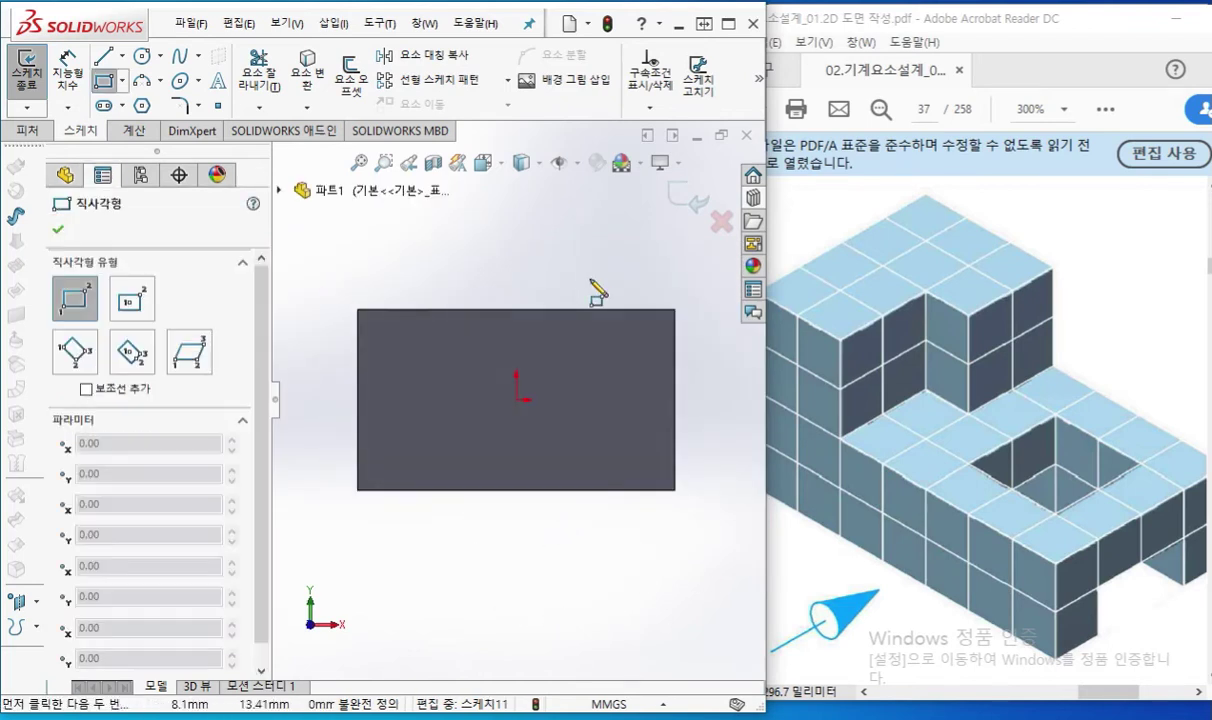
{"action": "left_click", "coordinate": [672, 312]}
{"action": "left_click", "coordinate": [553, 372]}
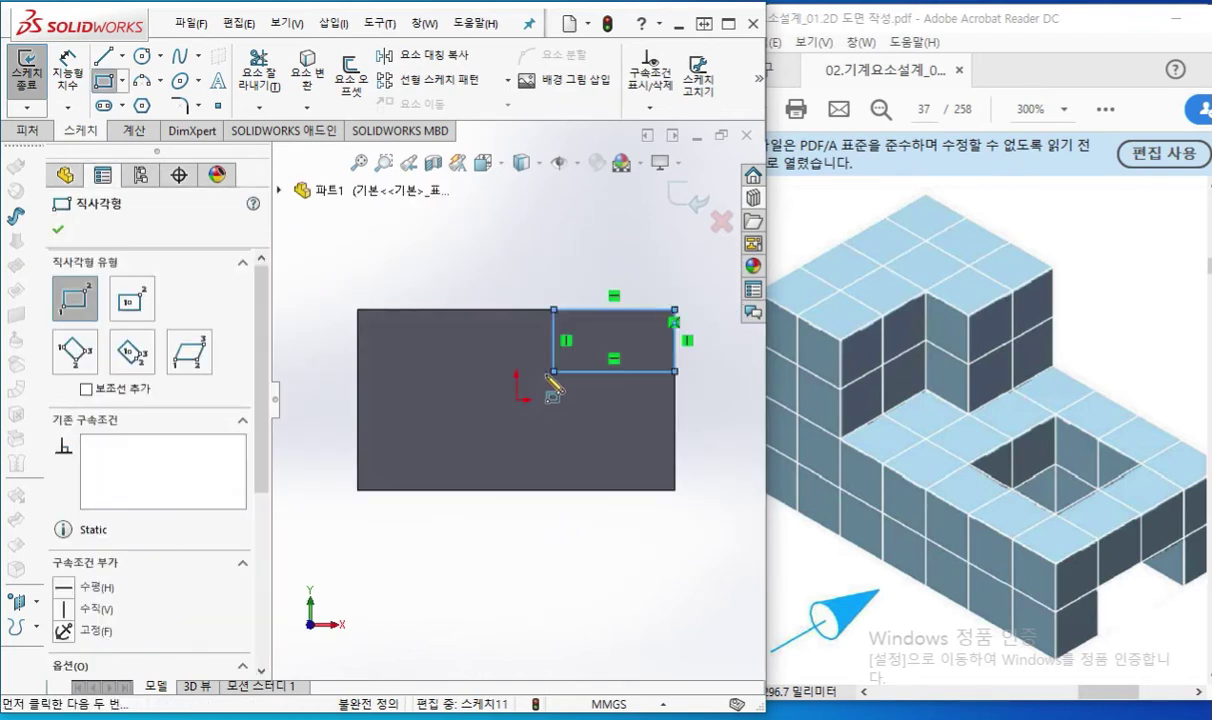
Dimension the rectangle's left side 15 mm from the front face's left edge.
{"action": "right_click", "coordinate": [410, 362]}
{"action": "left_click", "coordinate": [537, 325]}
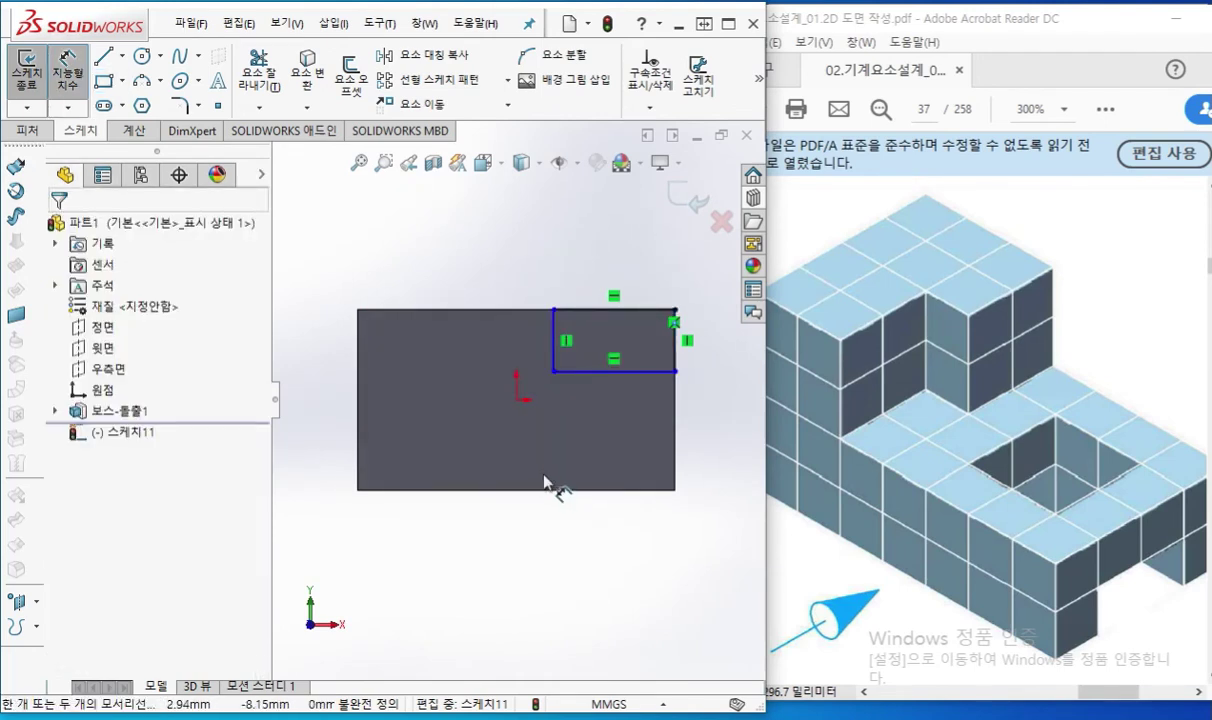
{"action": "left_click", "coordinate": [554, 340]}
{"action": "left_click", "coordinate": [357, 318]}
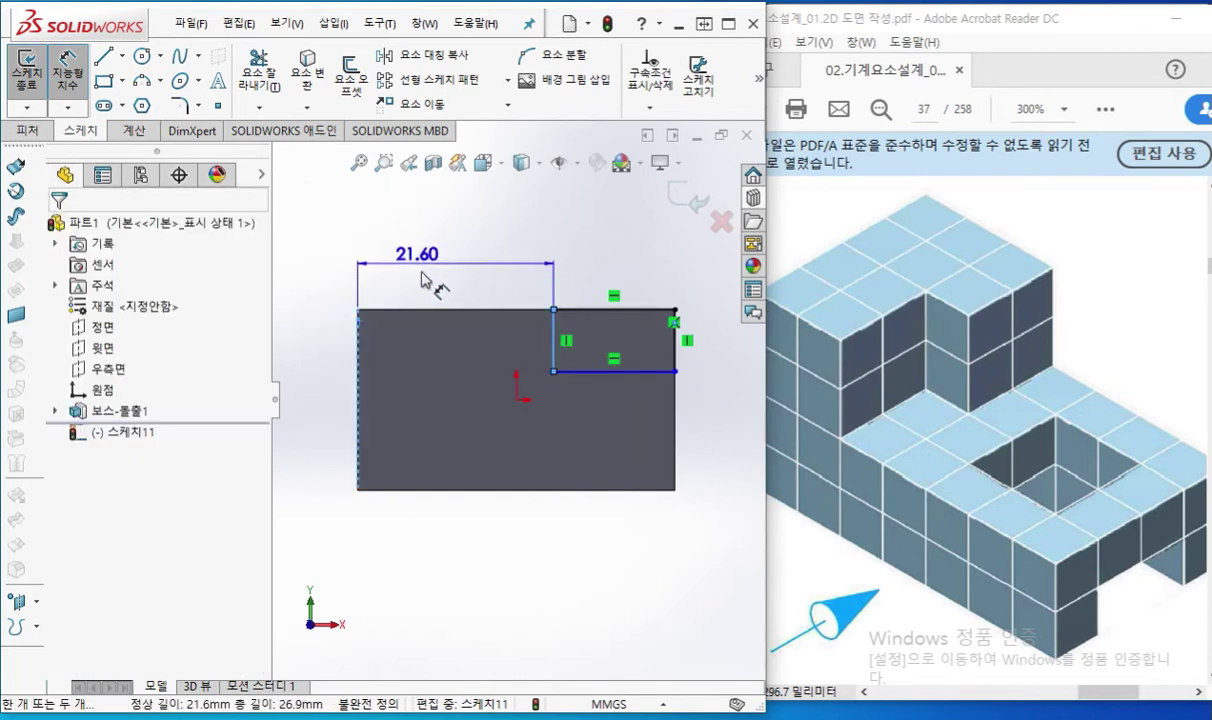
{"action": "left_click", "coordinate": [485, 302]}
{"action": "type", "text": "15"}
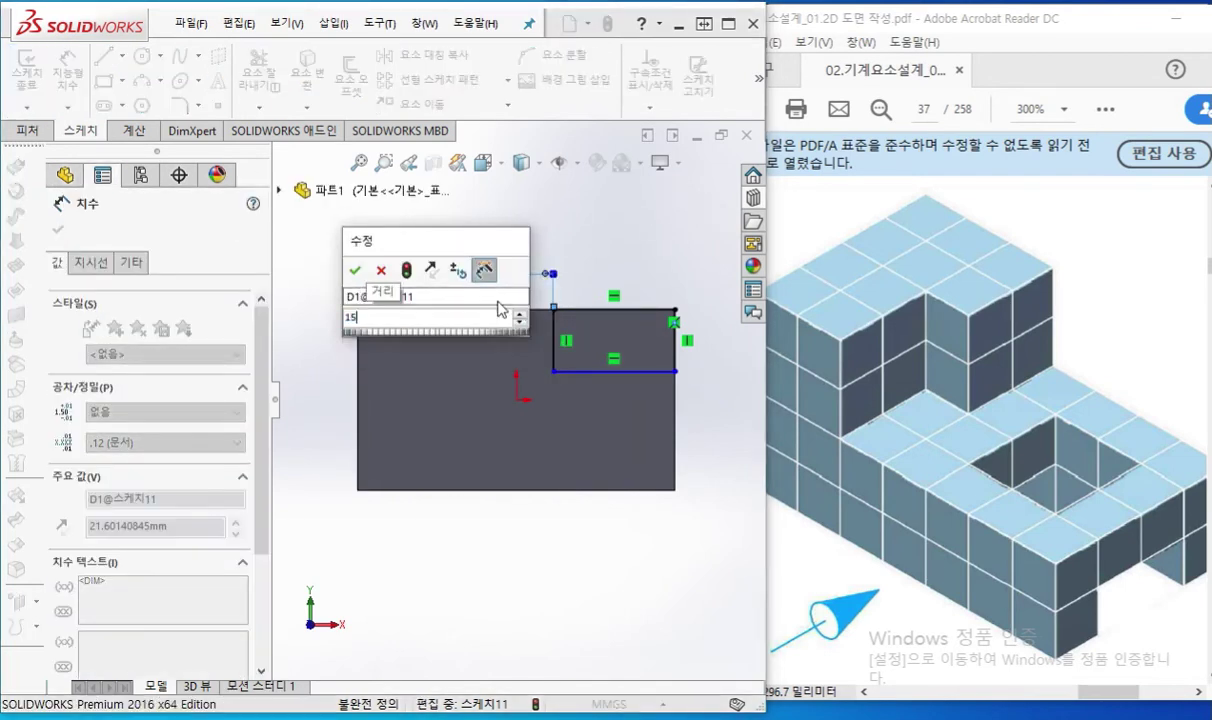
{"action": "key", "text": "Return"}
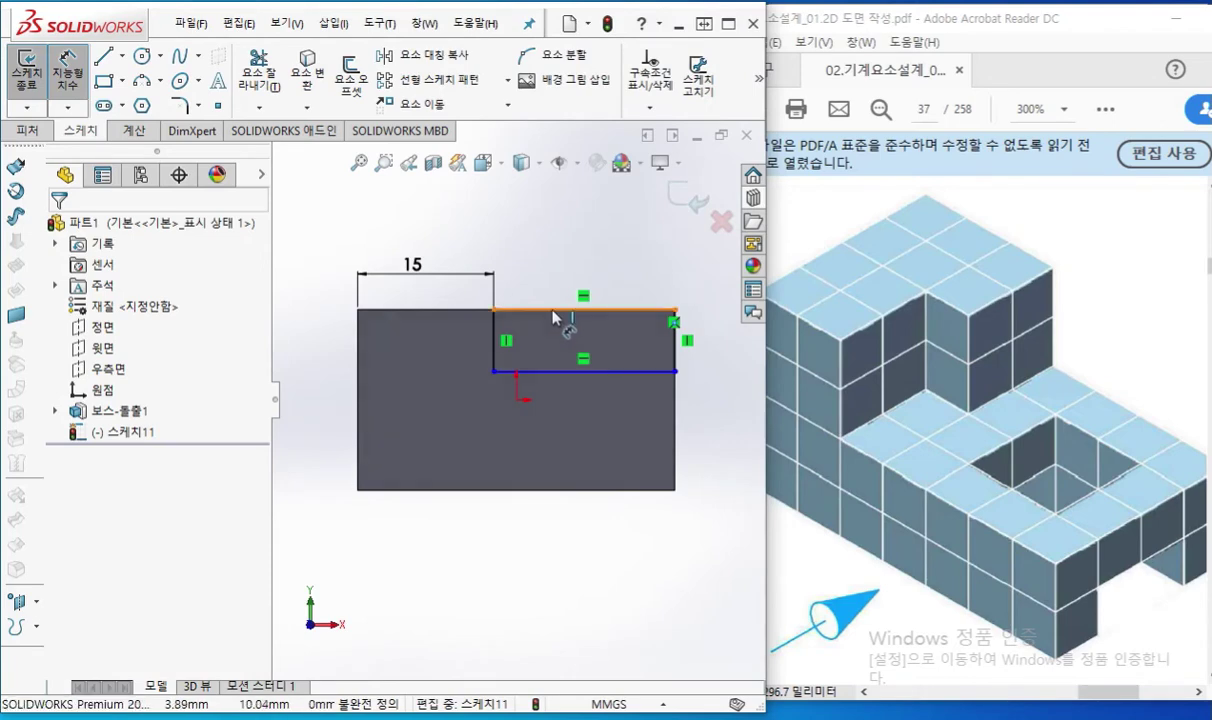
Set the distance between the rectangle's upper and lower lines to 10 mm.
{"action": "left_click", "coordinate": [555, 318]}
{"action": "left_click", "coordinate": [556, 373]}
{"action": "left_click", "coordinate": [712, 355]}
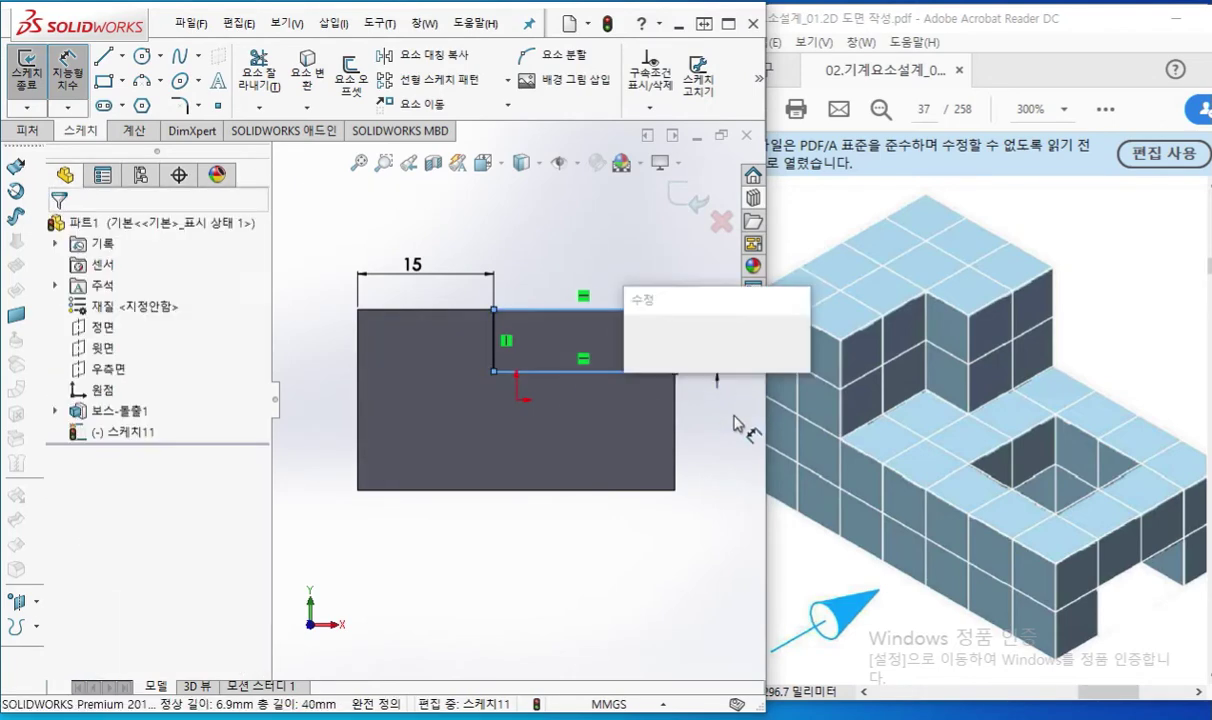
{"action": "type", "text": "10"}
{"action": "key", "text": "Return"}
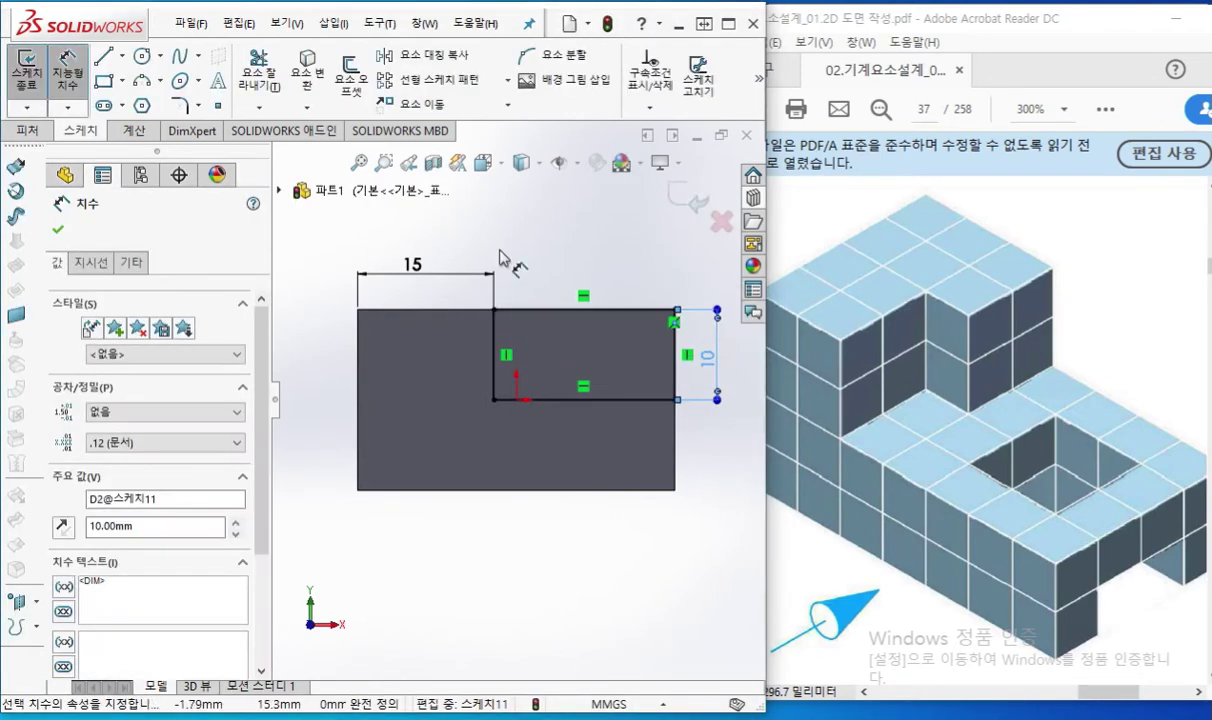
{"action": "key", "text": "Escape"}
Extrude-cut the rectangle through the full depth of the box to form the step.
{"action": "key", "text": "s"}
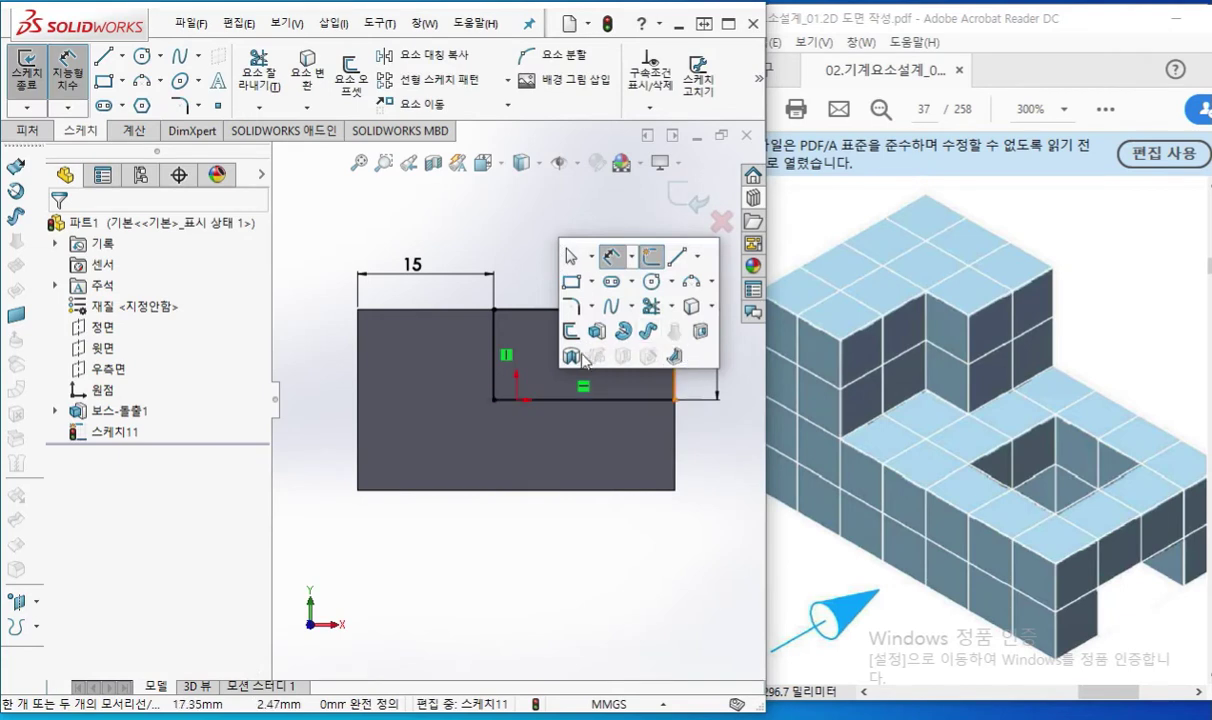
{"action": "left_click", "coordinate": [676, 330]}
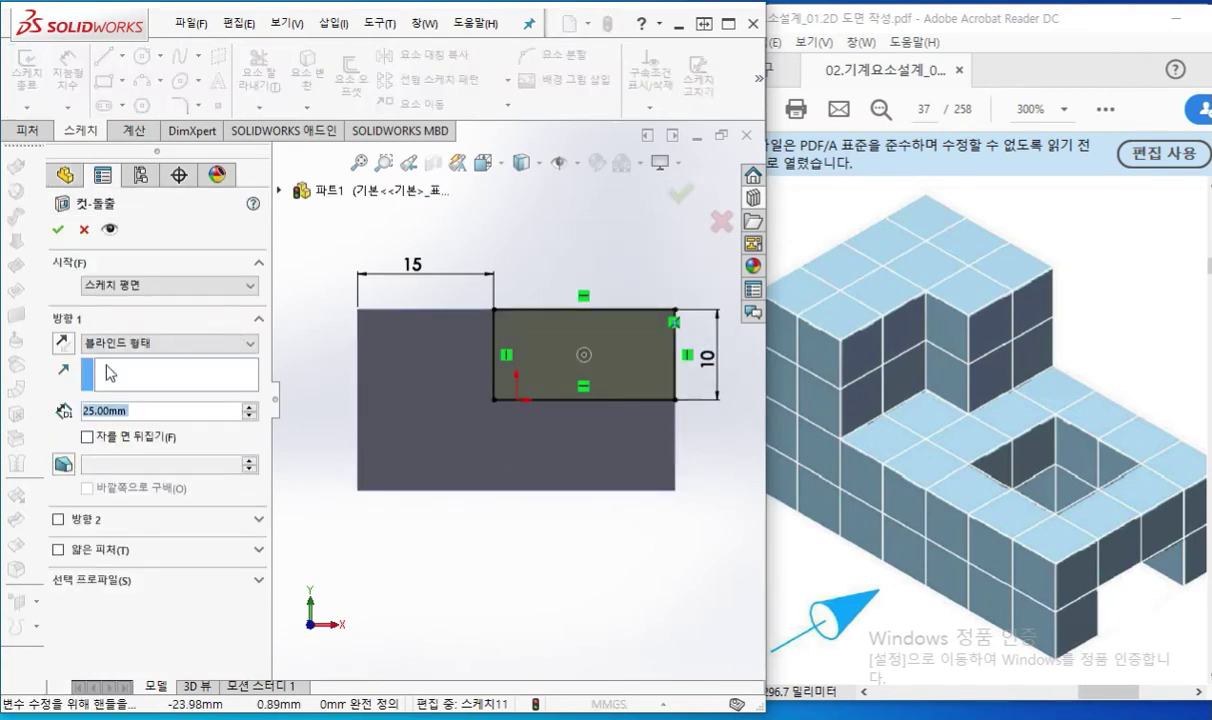
{"action": "left_click", "coordinate": [160, 346]}
{"action": "left_click", "coordinate": [130, 399]}
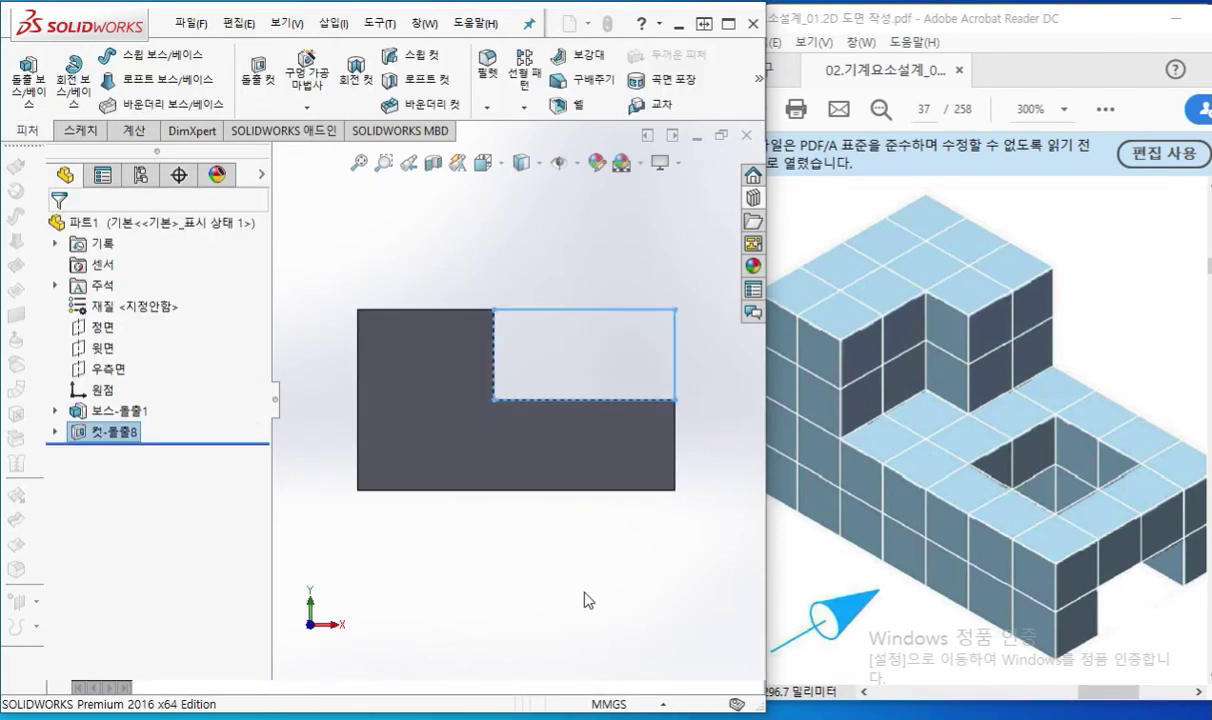
Start a sketch on the lower step's right end face and draw a corner rectangle rising from its bottom edge.
{"action": "middle_click_drag", "start_coordinate": [570, 332], "coordinate": [480, 350]}
{"action": "left_click", "coordinate": [545, 504]}
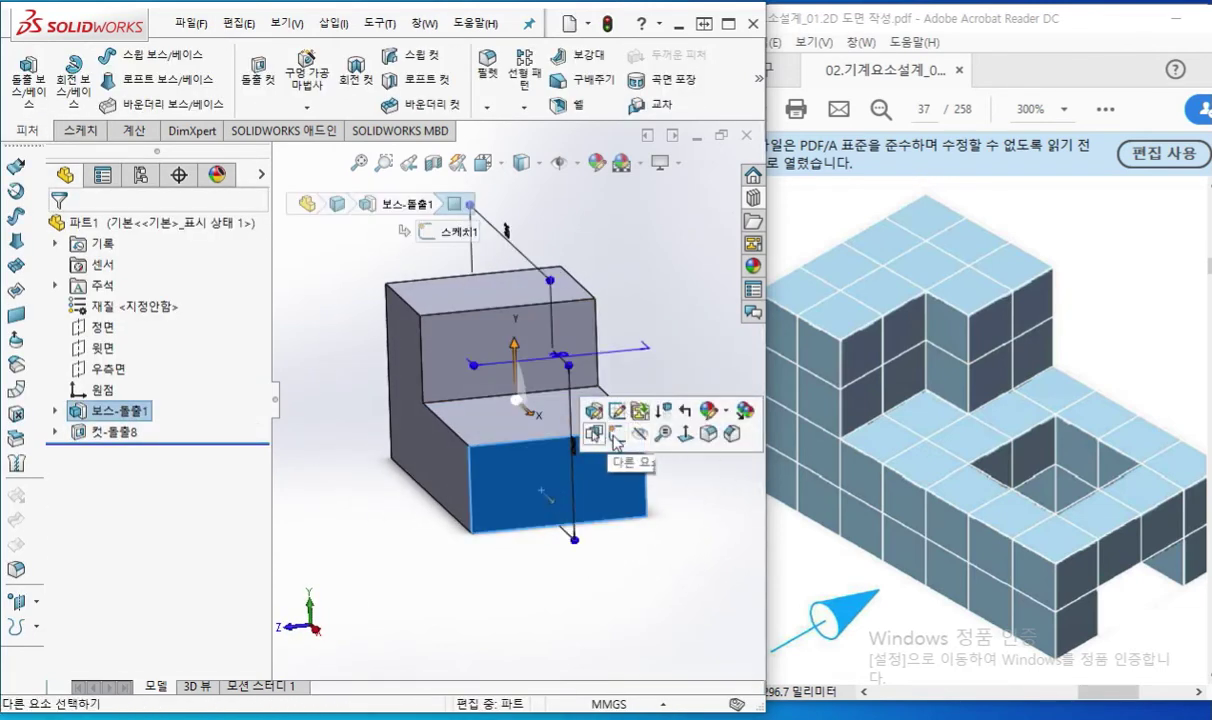
{"action": "left_click", "coordinate": [612, 430]}
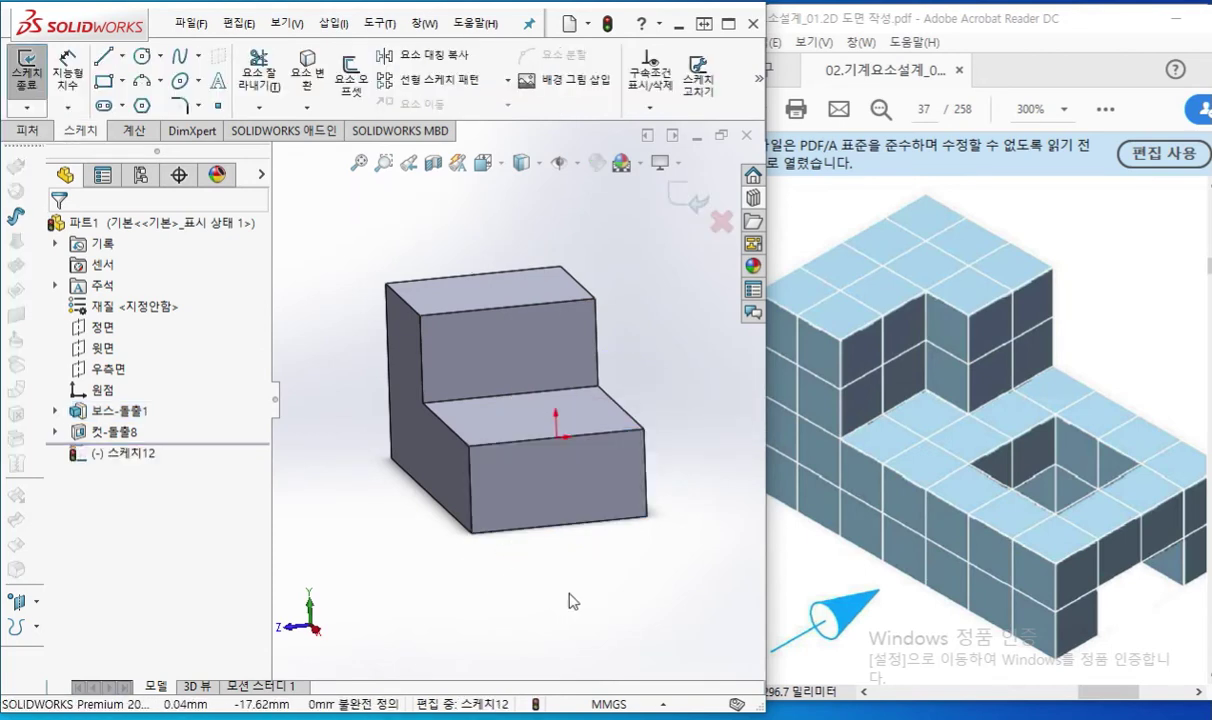
{"action": "key", "text": "r"}
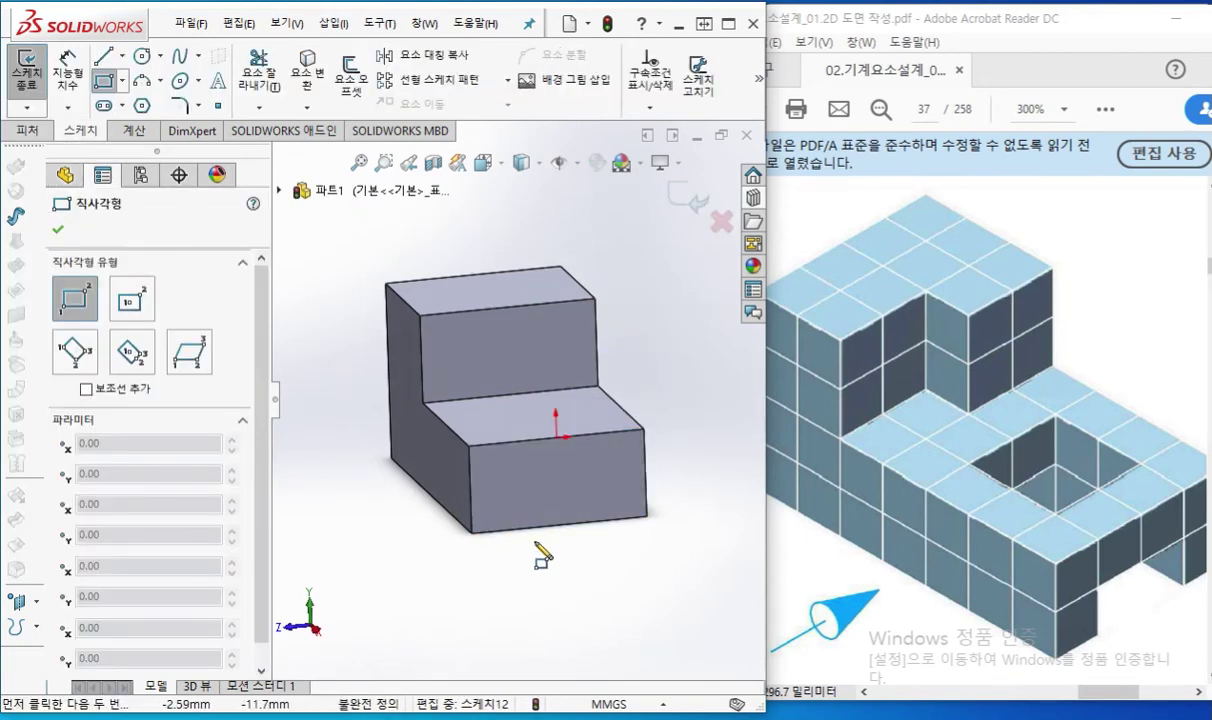
{"action": "left_click", "coordinate": [520, 527]}
{"action": "left_click", "coordinate": [609, 466]}
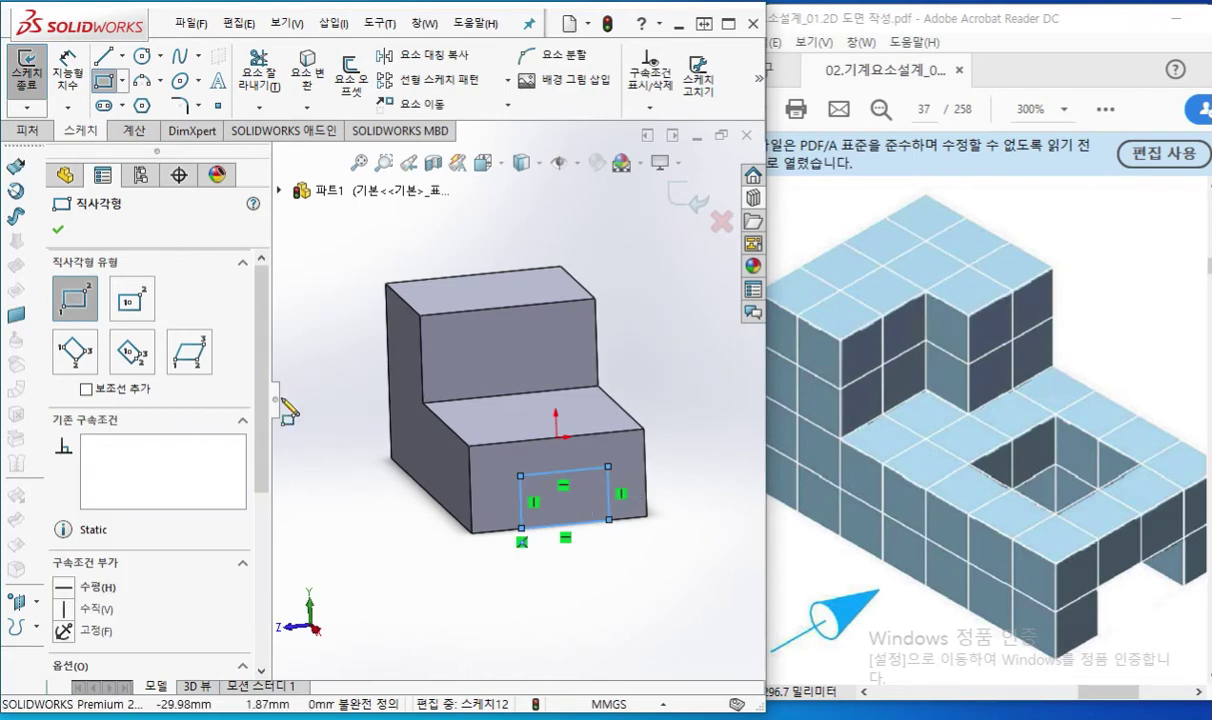
{"action": "right_click", "coordinate": [376, 400]}
{"action": "left_click", "coordinate": [380, 381]}
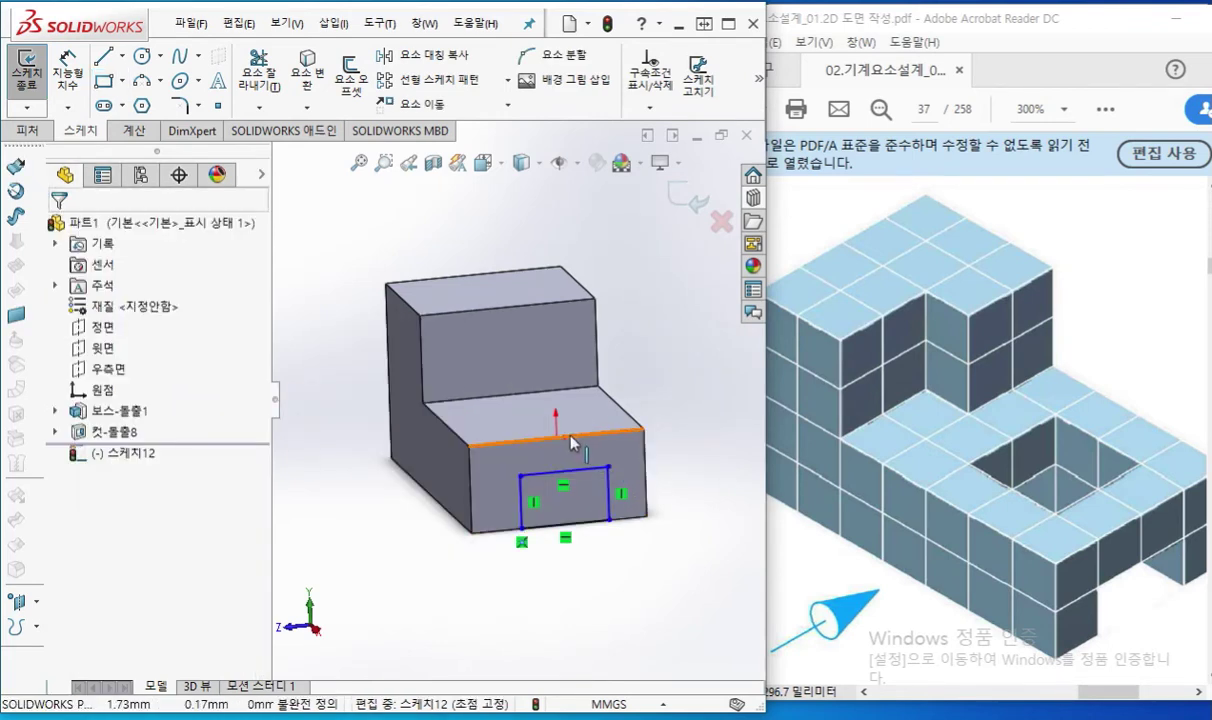
{"action": "left_click", "coordinate": [557, 441]}
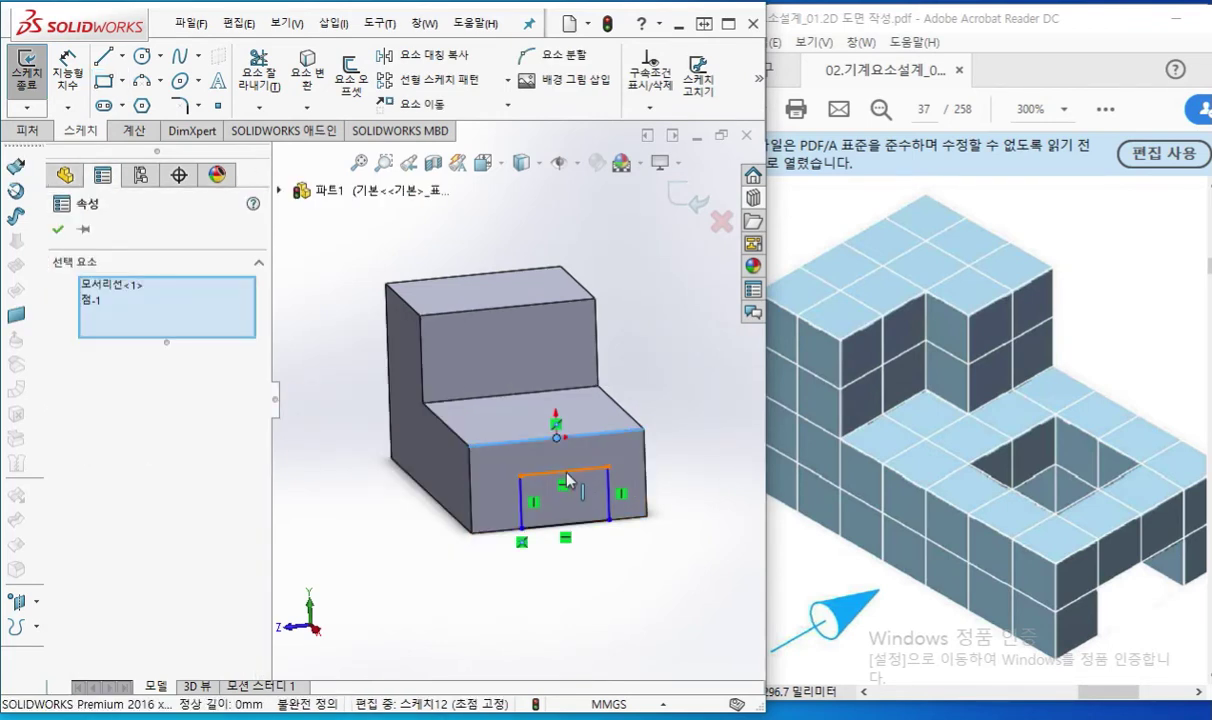
{"action": "left_click", "coordinate": [565, 480], "text": "ctrl"}
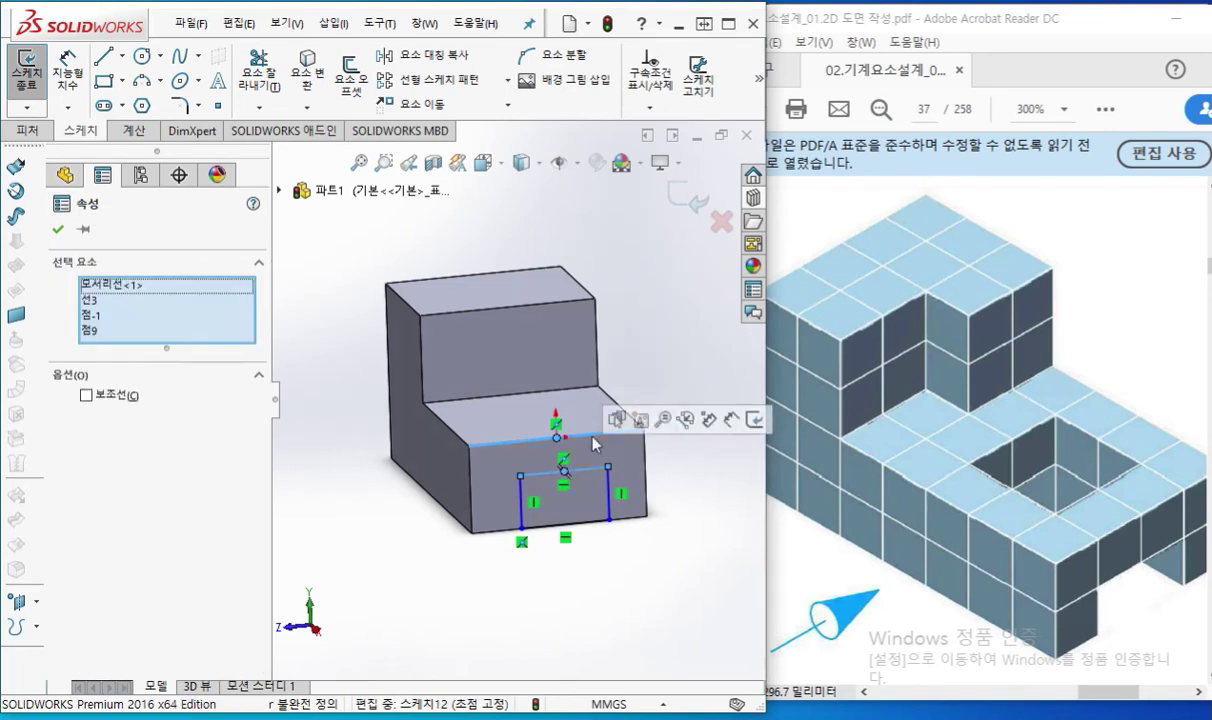
{"action": "key", "text": "Escape"}
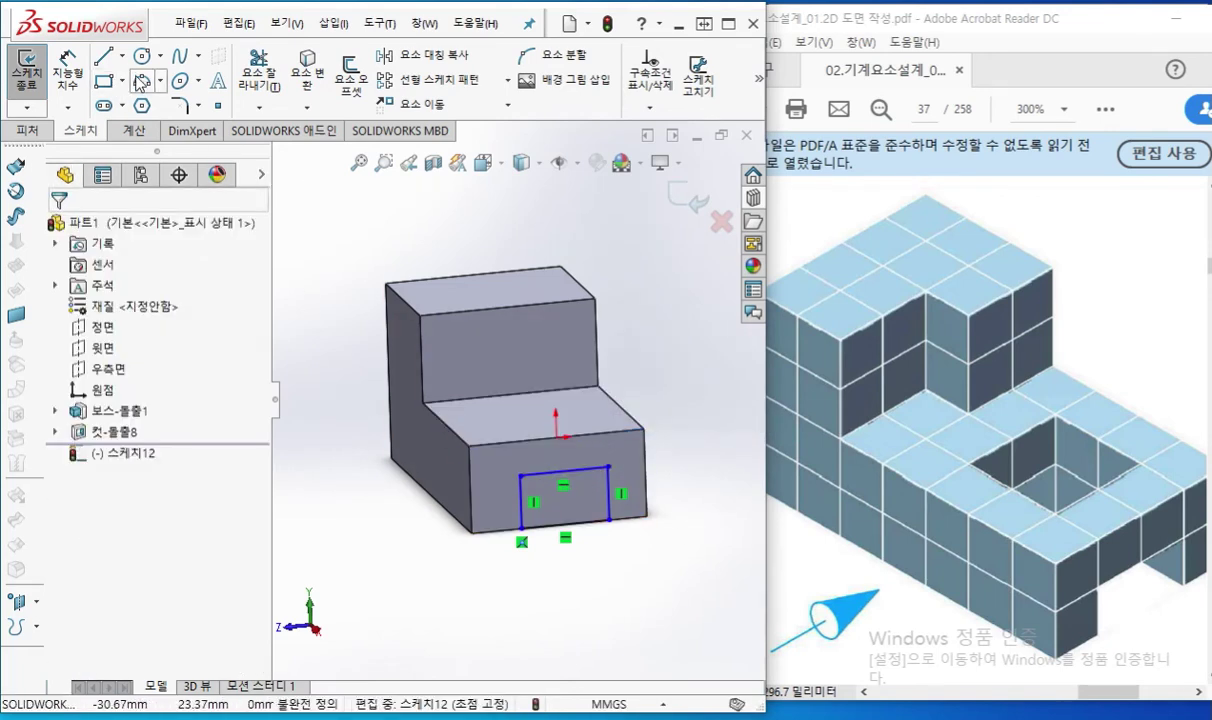
Draw a line from the midpoint of the end face's upper edge to the midpoint of the rectangle's top line.
{"action": "key", "text": "l"}
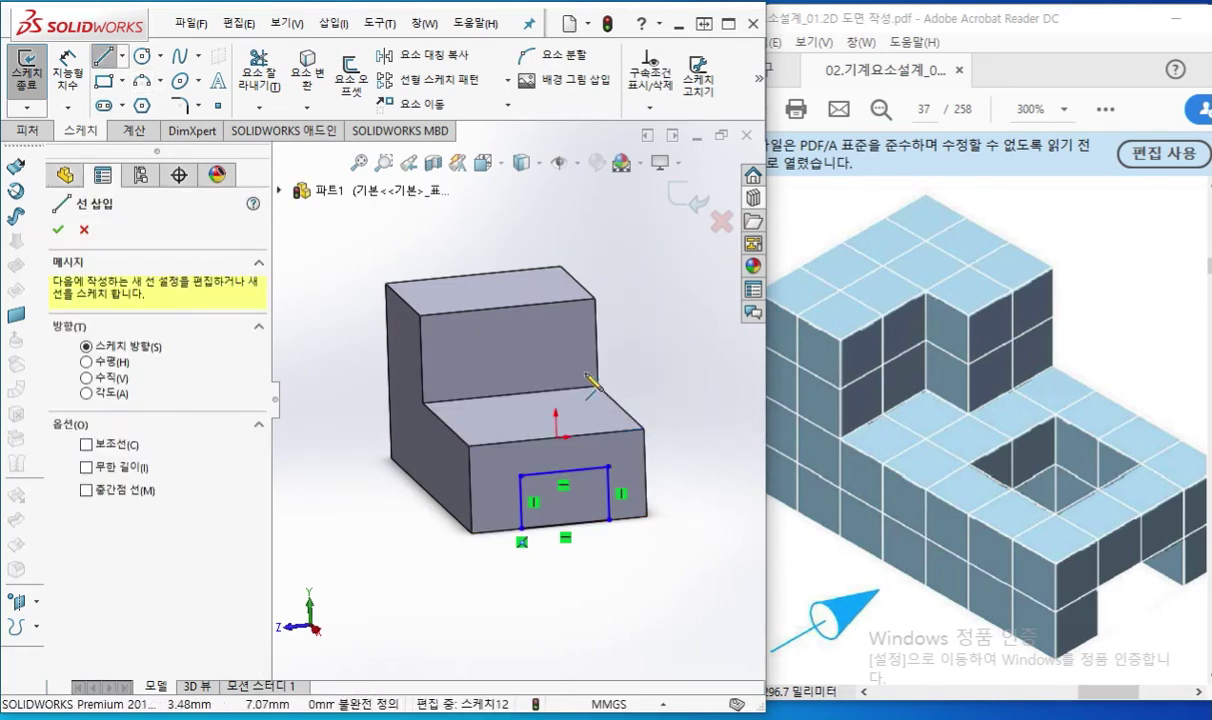
{"action": "left_click", "coordinate": [561, 450]}
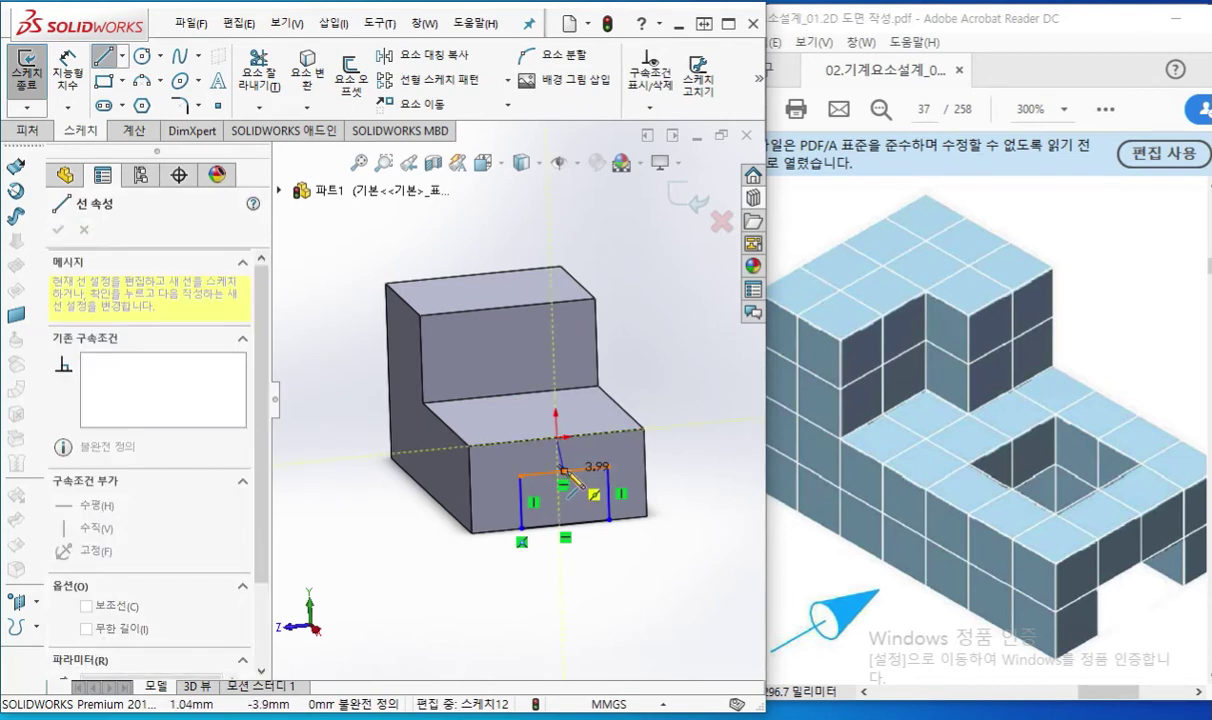
{"action": "right_click", "coordinate": [612, 372]}
{"action": "left_click", "coordinate": [655, 378]}
{"action": "scroll", "coordinate": [506, 385], "scroll_direction": "down", "scroll_amount": 5}
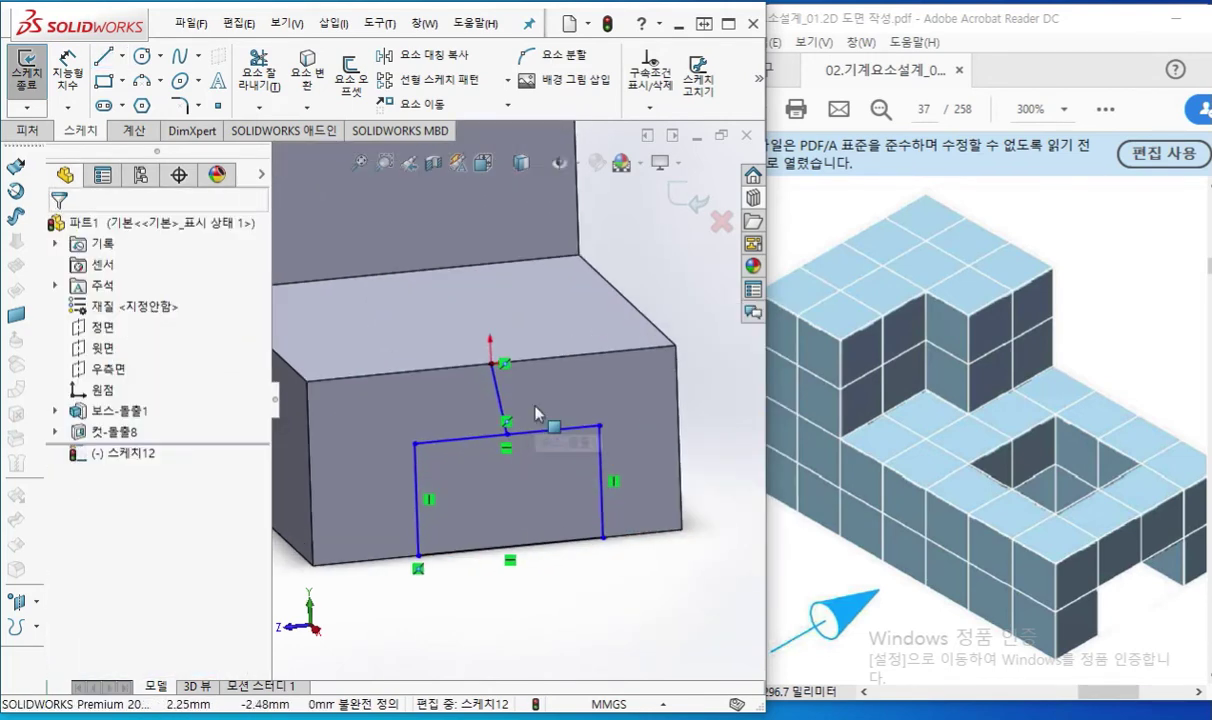
Convert the connecting line to construction geometry and constrain it vertical to center the rectangle on the end face.
{"action": "left_click", "coordinate": [493, 399]}
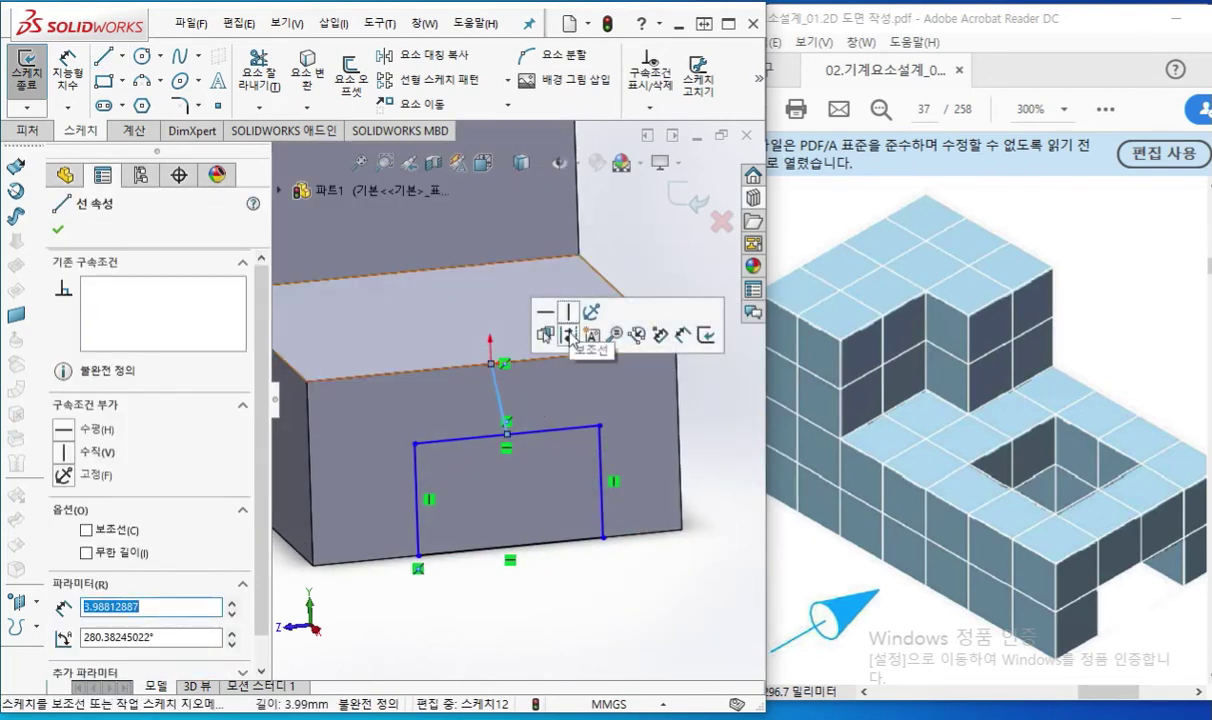
{"action": "left_click", "coordinate": [570, 334]}
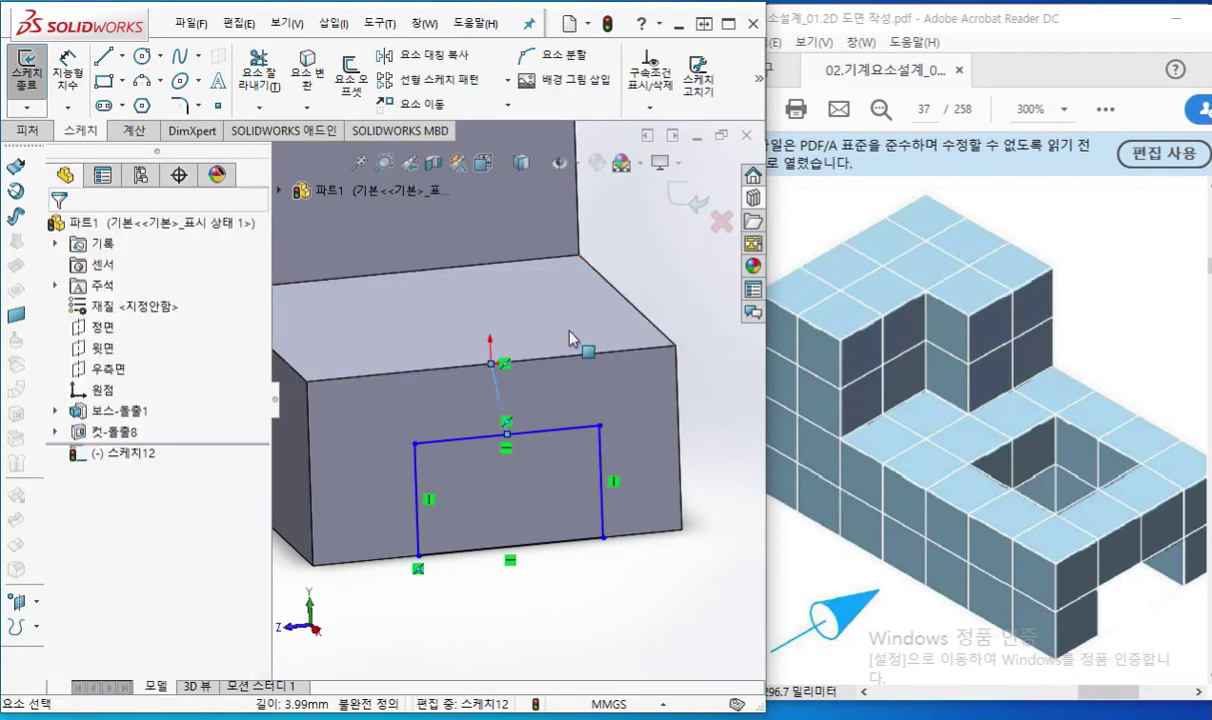
{"action": "left_click", "coordinate": [503, 398]}
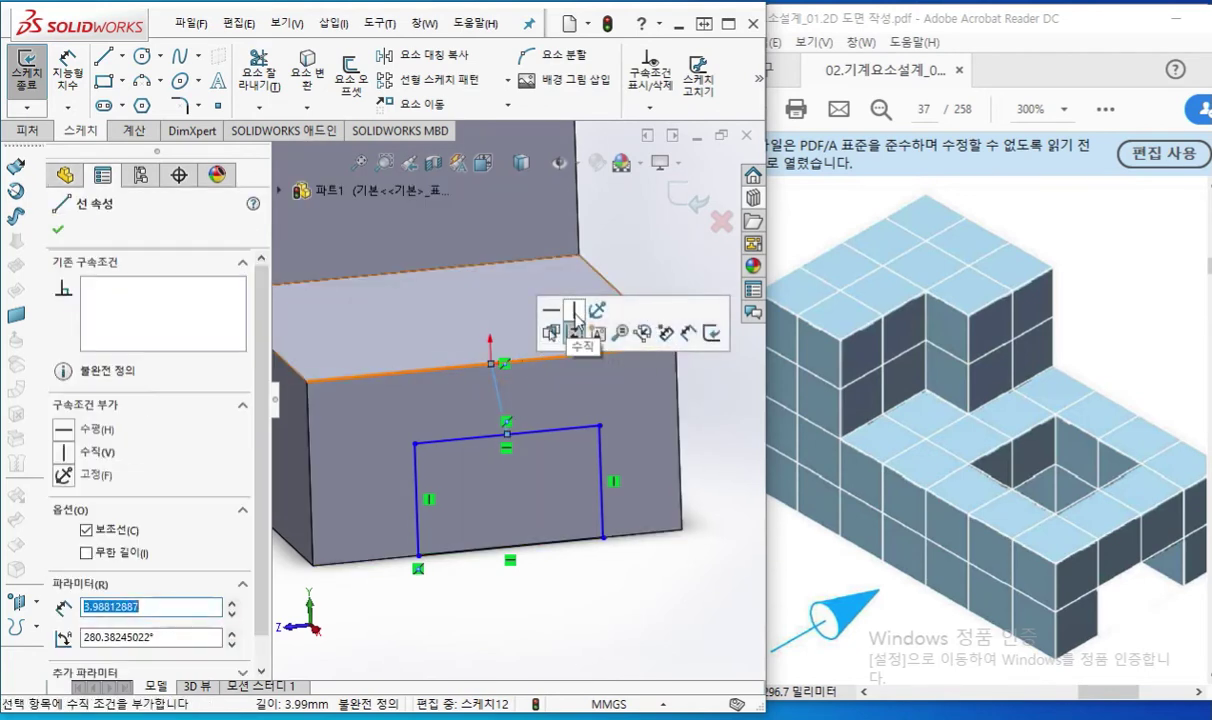
{"action": "left_click", "coordinate": [550, 313]}
{"action": "left_click", "coordinate": [569, 623]}
Dimension the distance from the end face's upper edge to the rectangle's top line as 5 mm.
{"action": "right_click", "coordinate": [569, 623]}
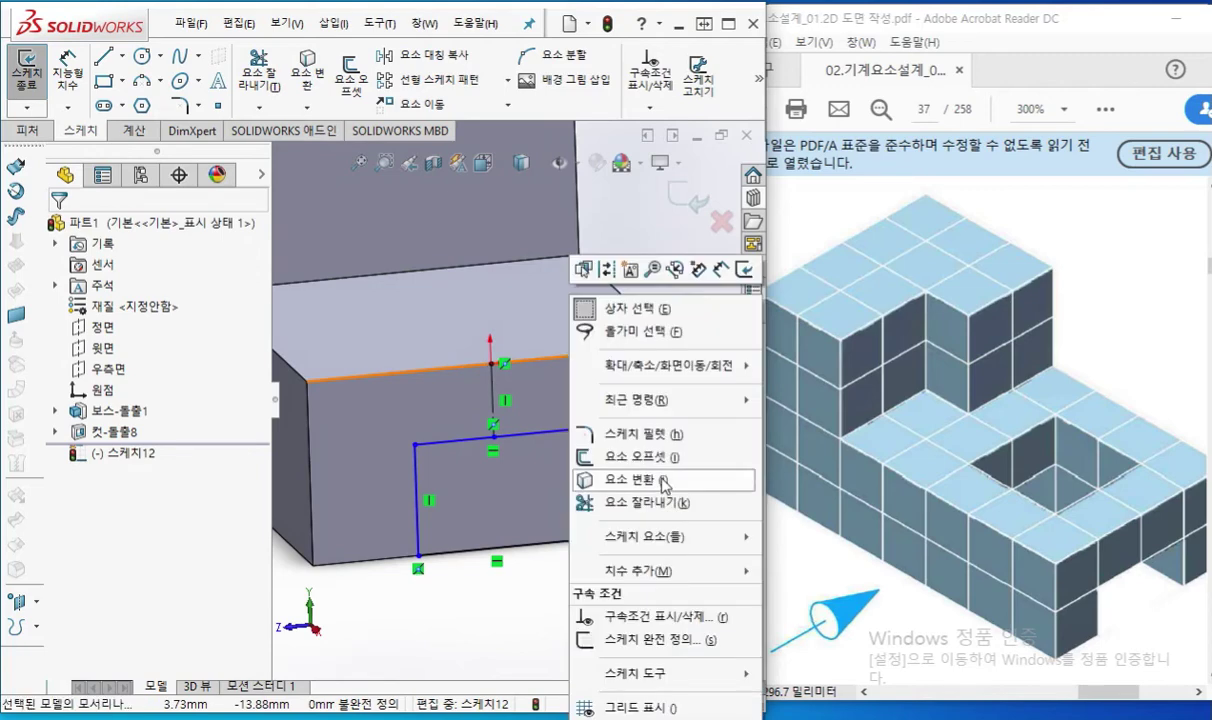
{"action": "left_click", "coordinate": [738, 266]}
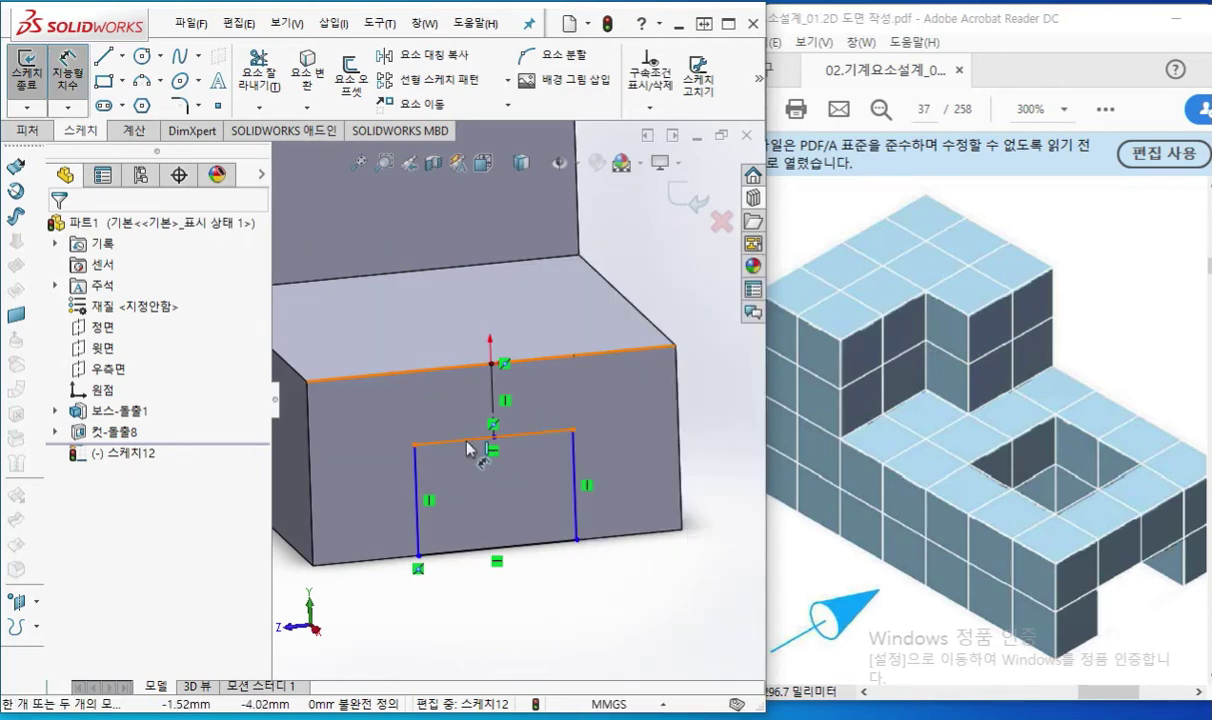
{"action": "left_click", "coordinate": [480, 438]}
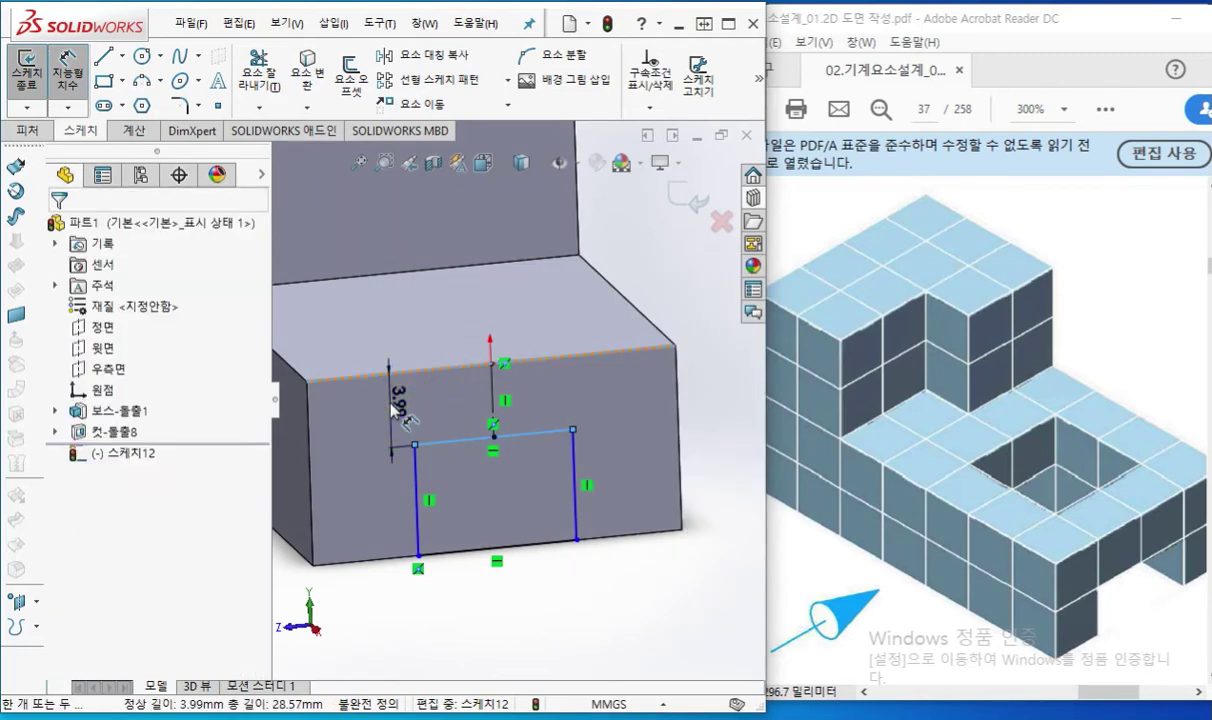
{"action": "left_click", "coordinate": [403, 408]}
{"action": "type", "text": "5"}
{"action": "key", "text": "Return"}
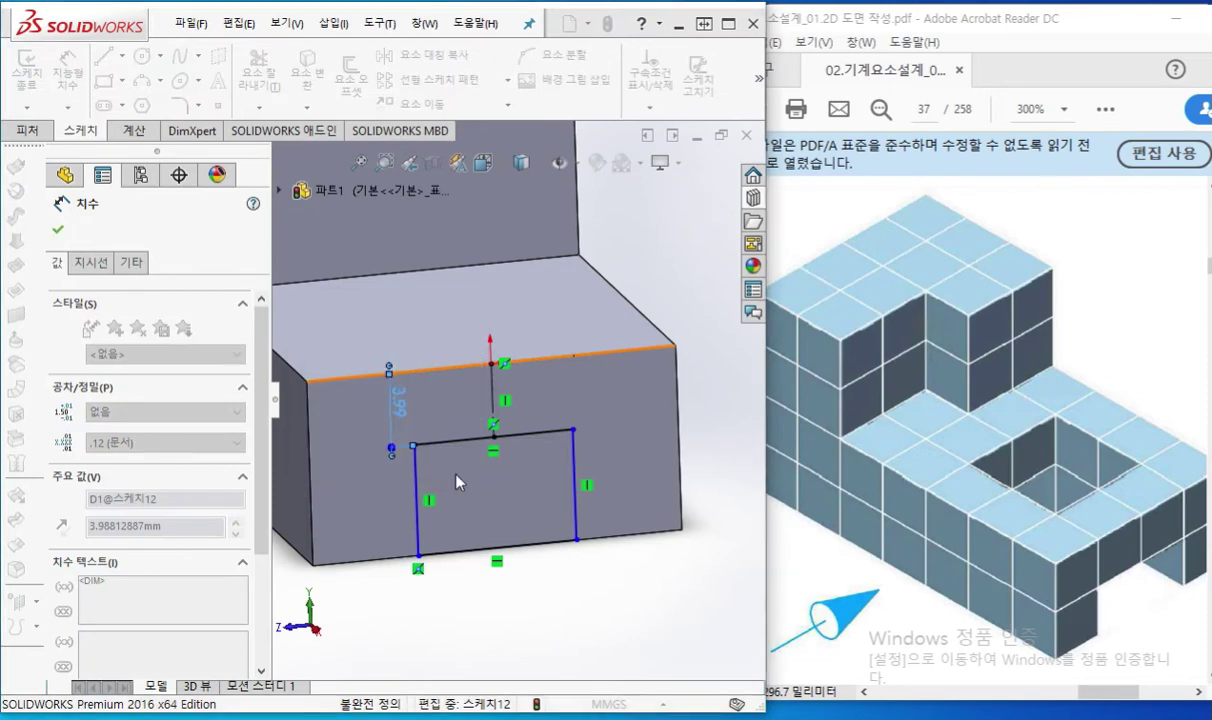
Dimension the rectangle's bottom line to a width of 10 mm.
{"action": "left_click", "coordinate": [484, 549]}
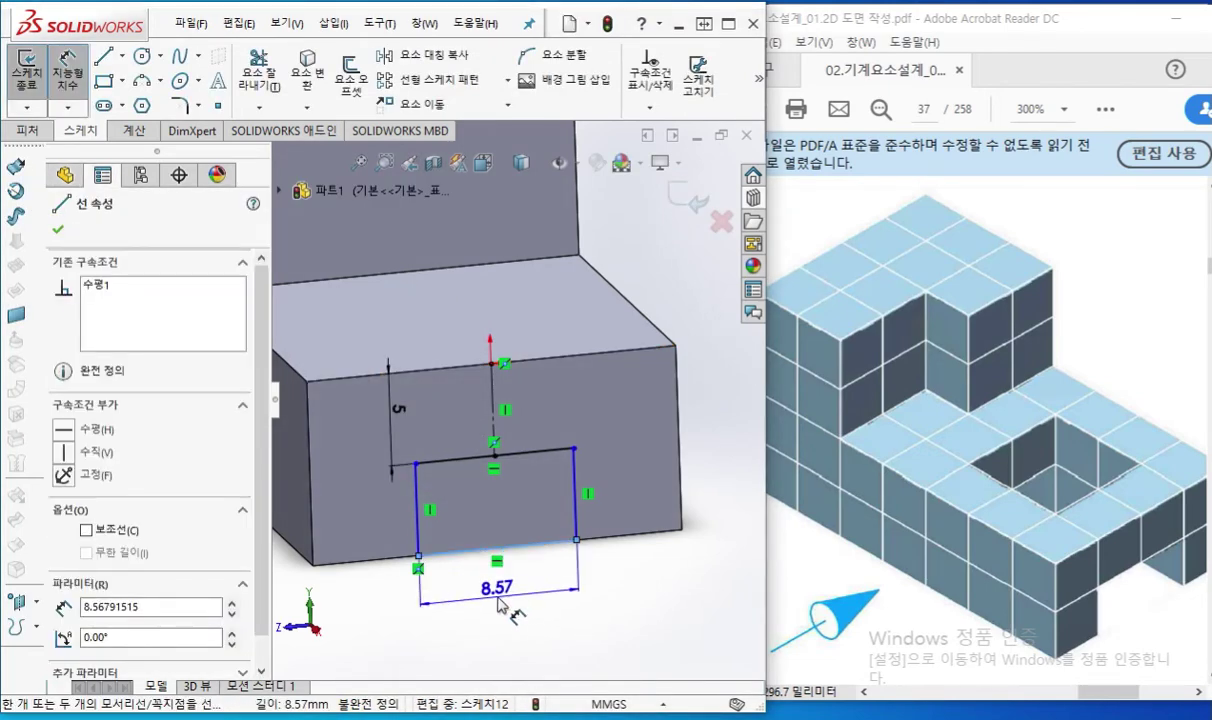
{"action": "left_click", "coordinate": [510, 615]}
{"action": "type", "text": "10"}
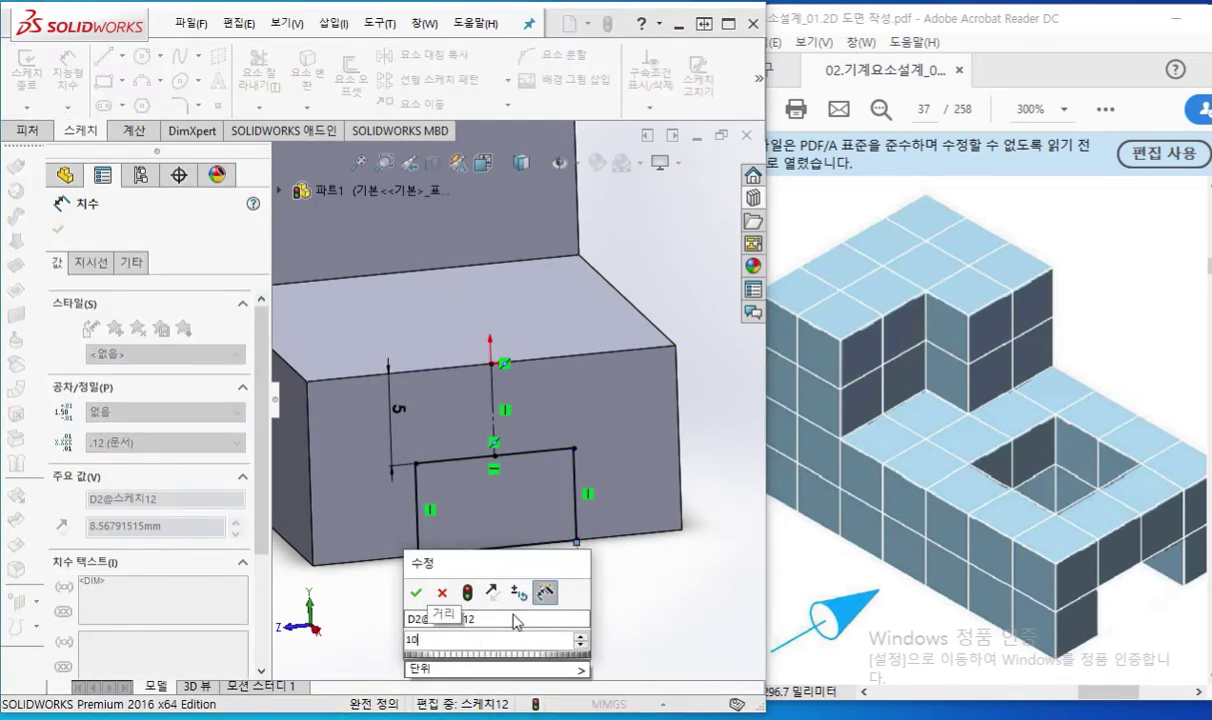
{"action": "key", "text": "Return"}
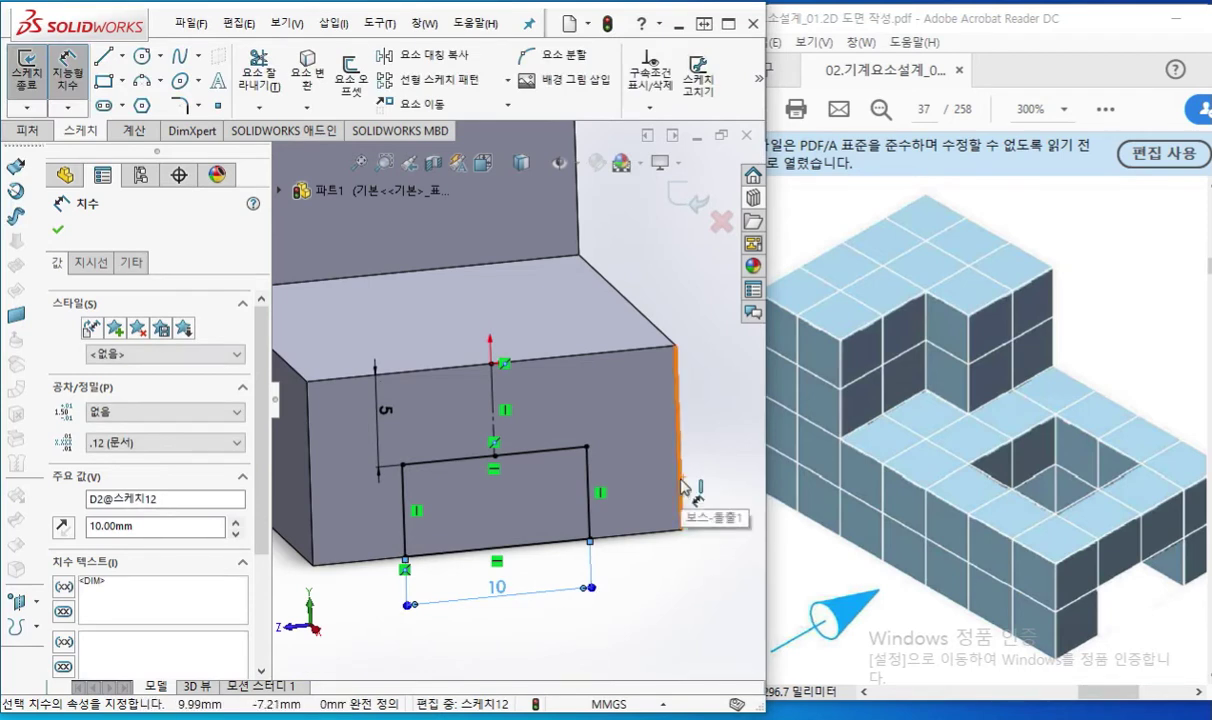
{"action": "left_click", "coordinate": [668, 642]}
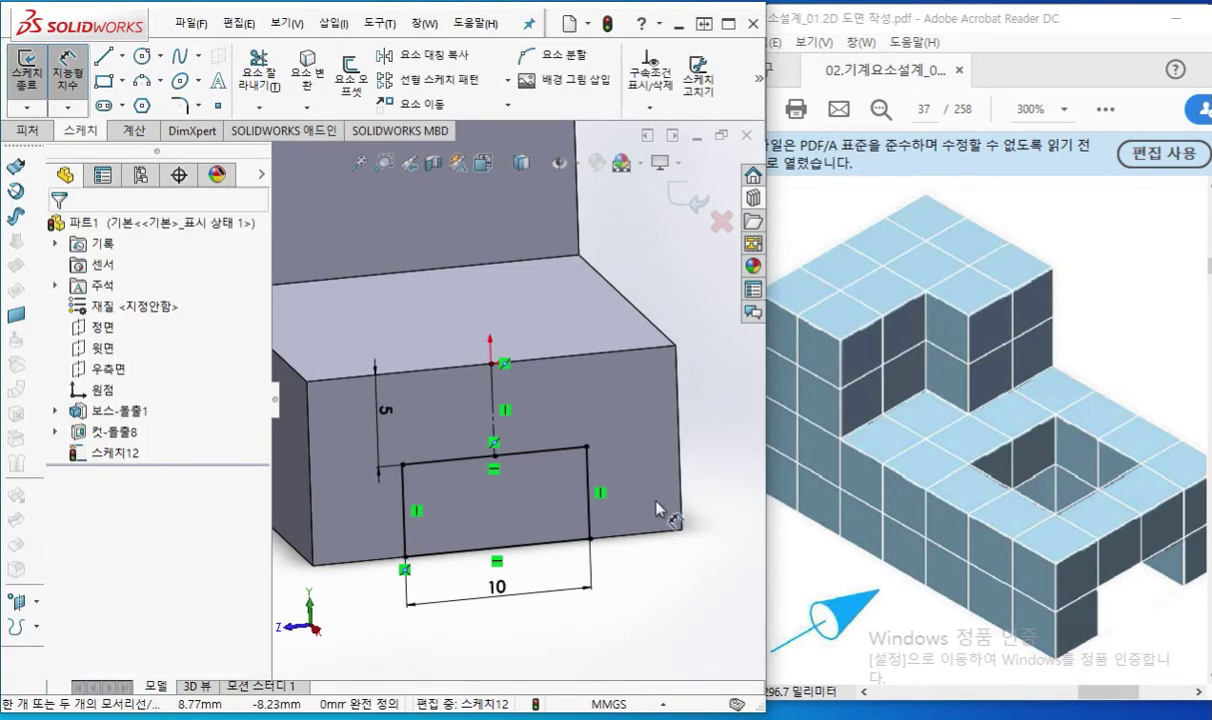
Extrude-cut the rectangle with the Up To Next end condition to form the channel beneath the block.
{"action": "key", "text": "s"}
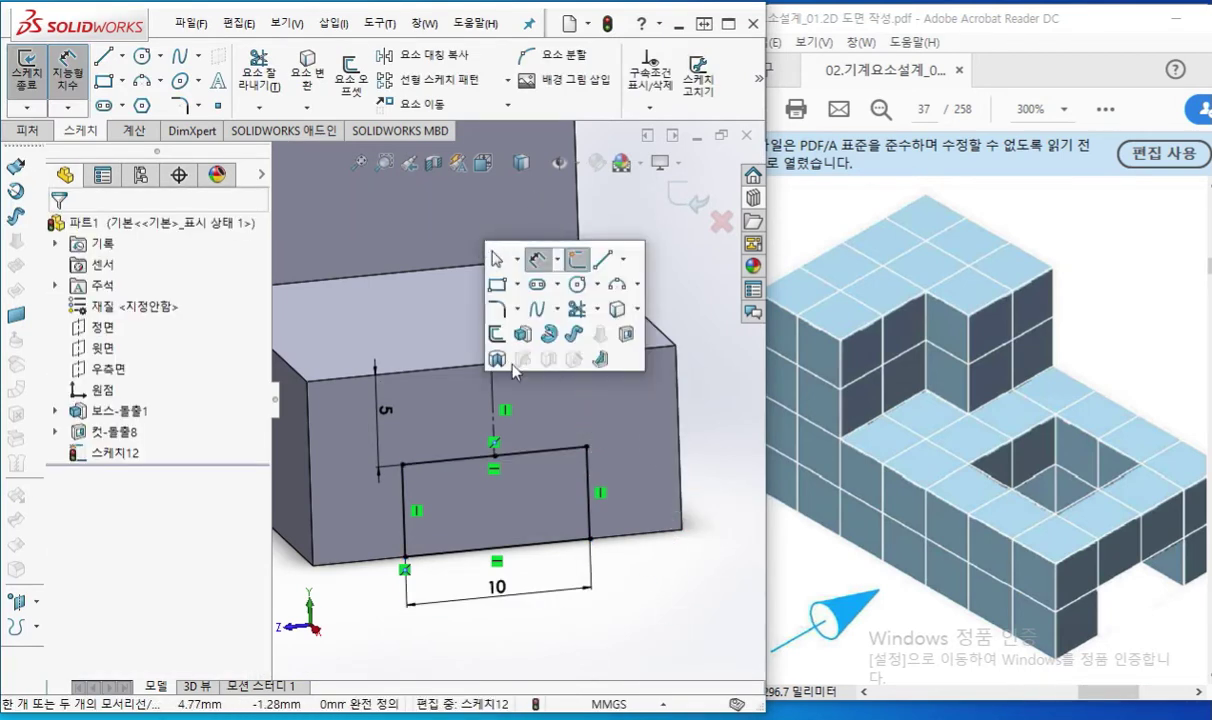
{"action": "left_click", "coordinate": [624, 336]}
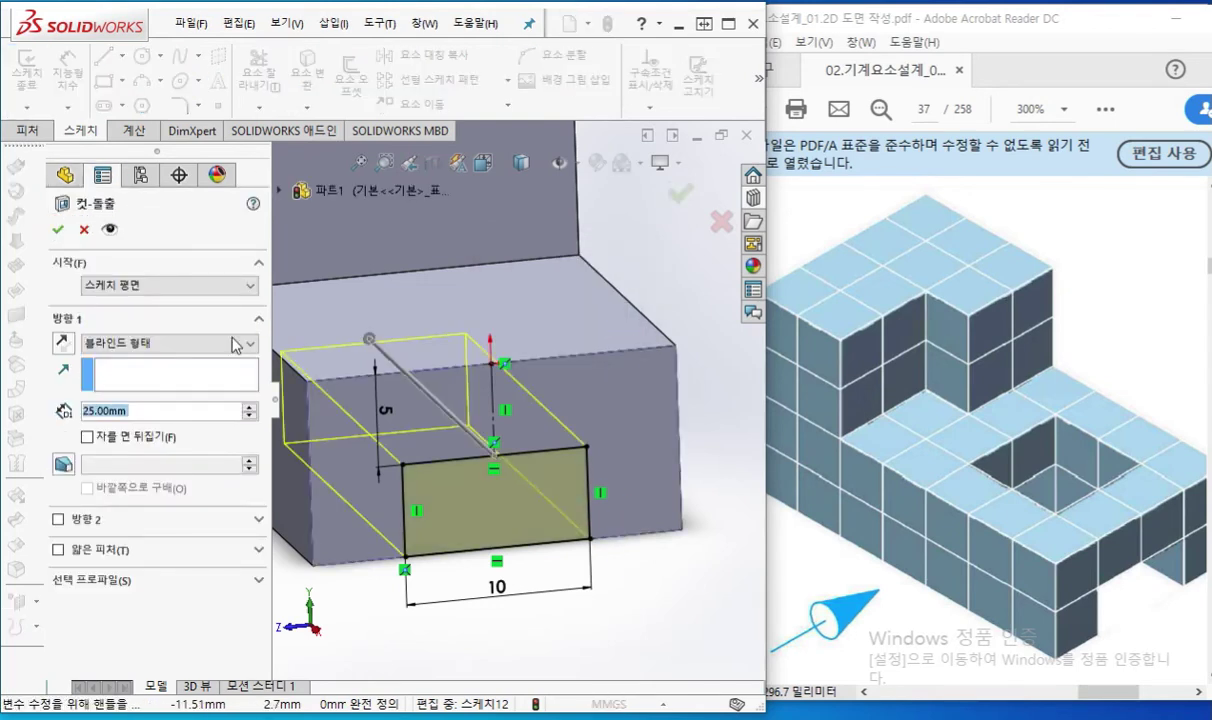
{"action": "left_click", "coordinate": [201, 345]}
{"action": "left_click", "coordinate": [110, 391]}
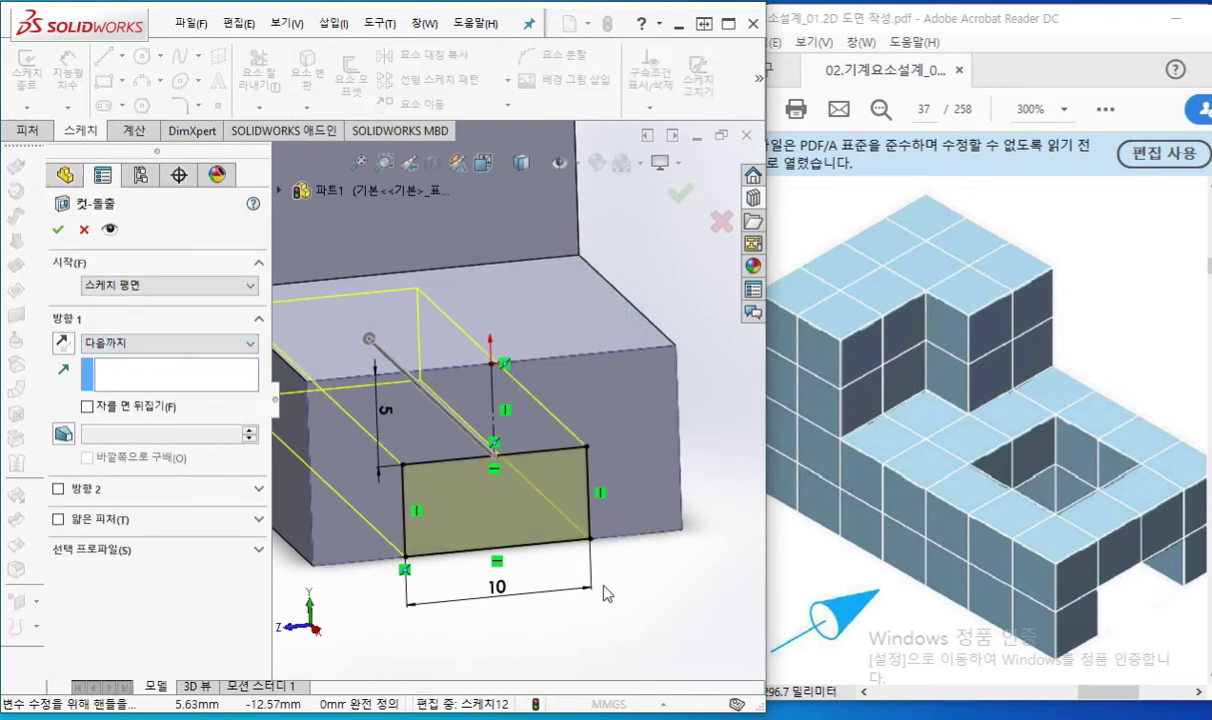
{"action": "key", "text": "Return"}
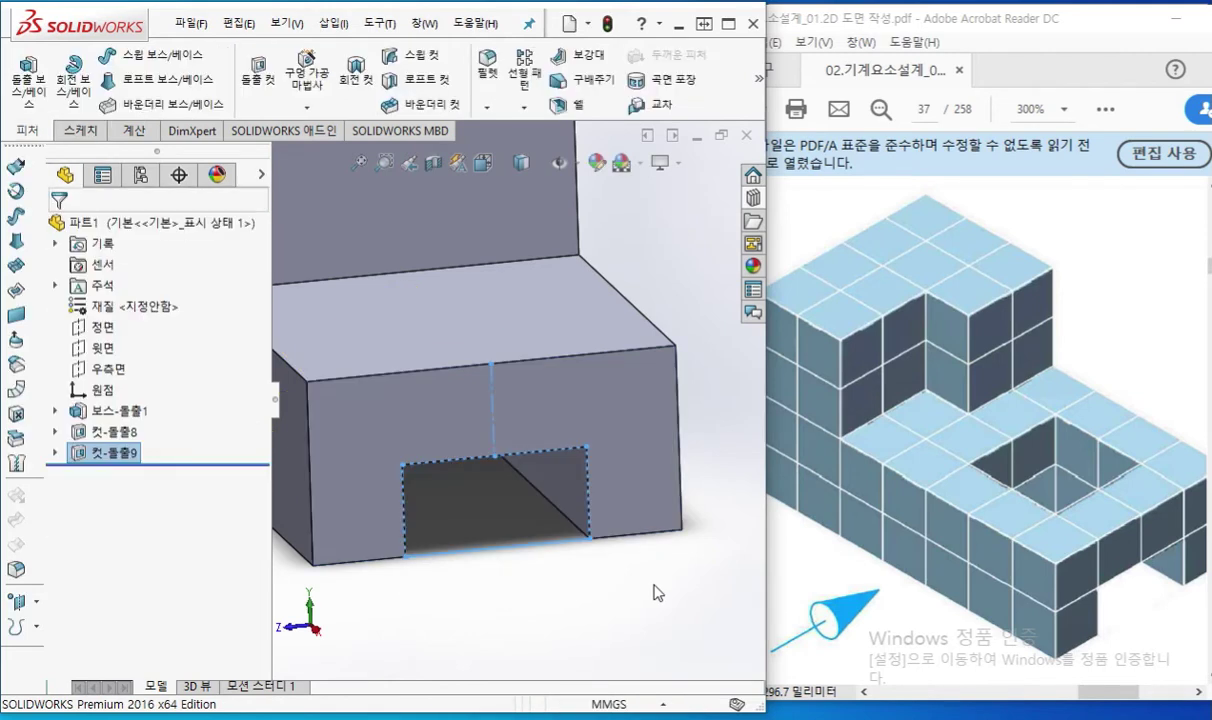
Sketch a corner rectangle on the upper block's top face from its front corner, snapping the adjacent corner to the midpoint of the step-side edge.
{"action": "scroll", "coordinate": [520, 415], "scroll_direction": "up", "scroll_amount": 3}
{"action": "middle_click_drag", "start_coordinate": [519, 415], "coordinate": [553, 438]}
{"action": "left_click", "coordinate": [392, 279]}
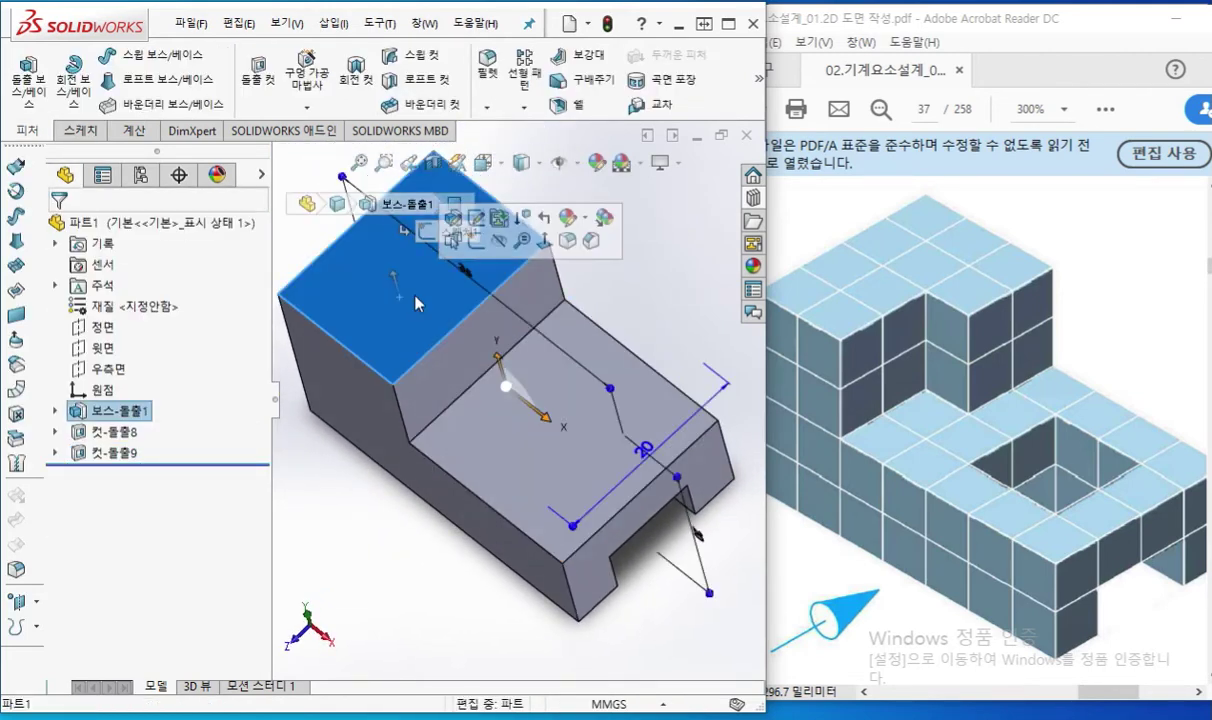
{"action": "left_click", "coordinate": [476, 240]}
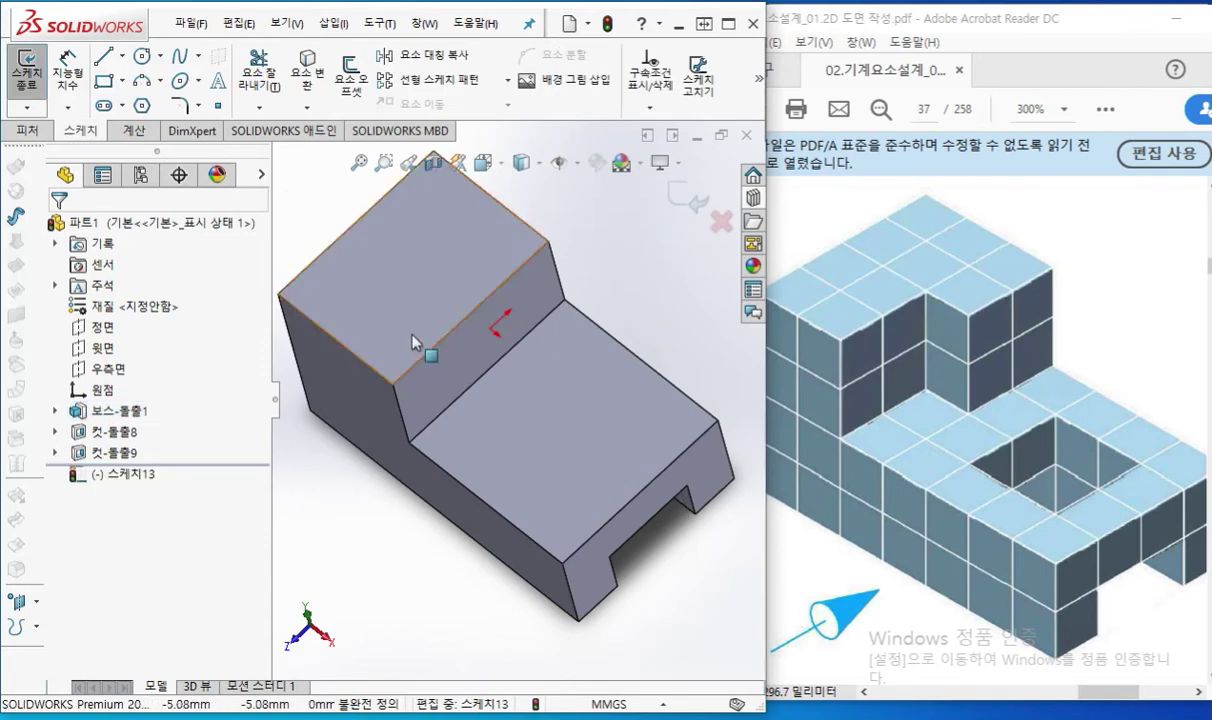
{"action": "right_click_drag", "start_coordinate": [439, 248], "coordinate": [435, 350]}
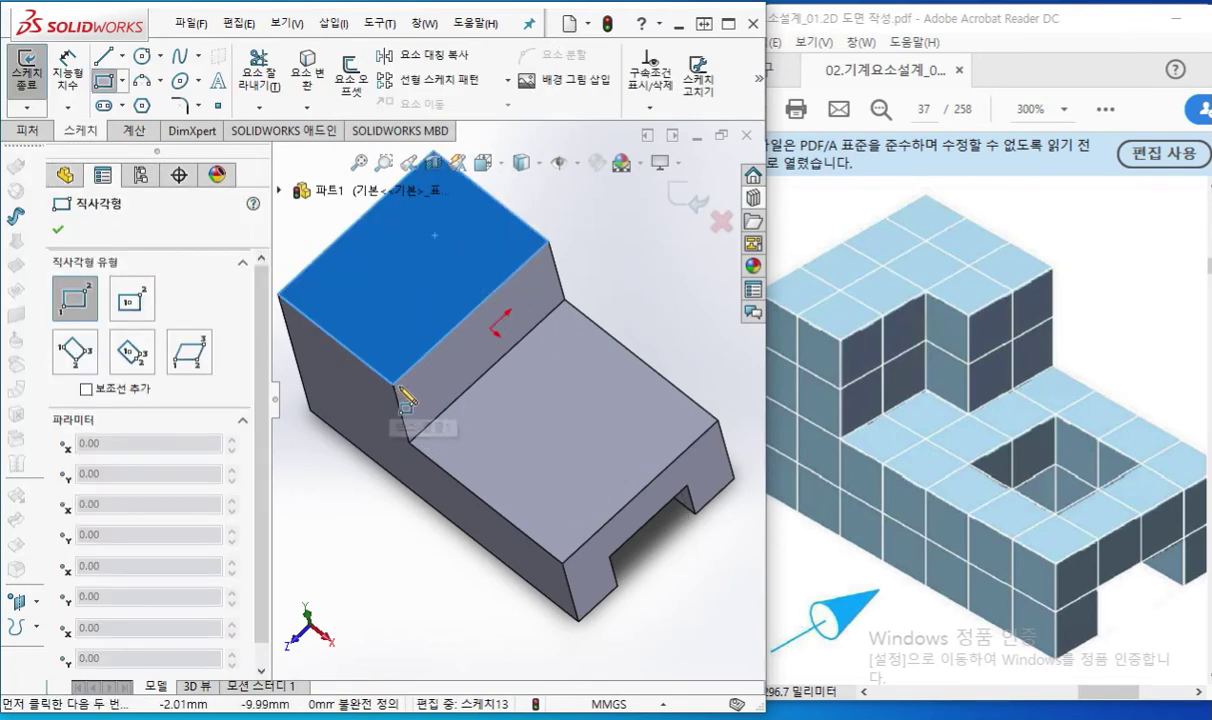
{"action": "left_click", "coordinate": [392, 383]}
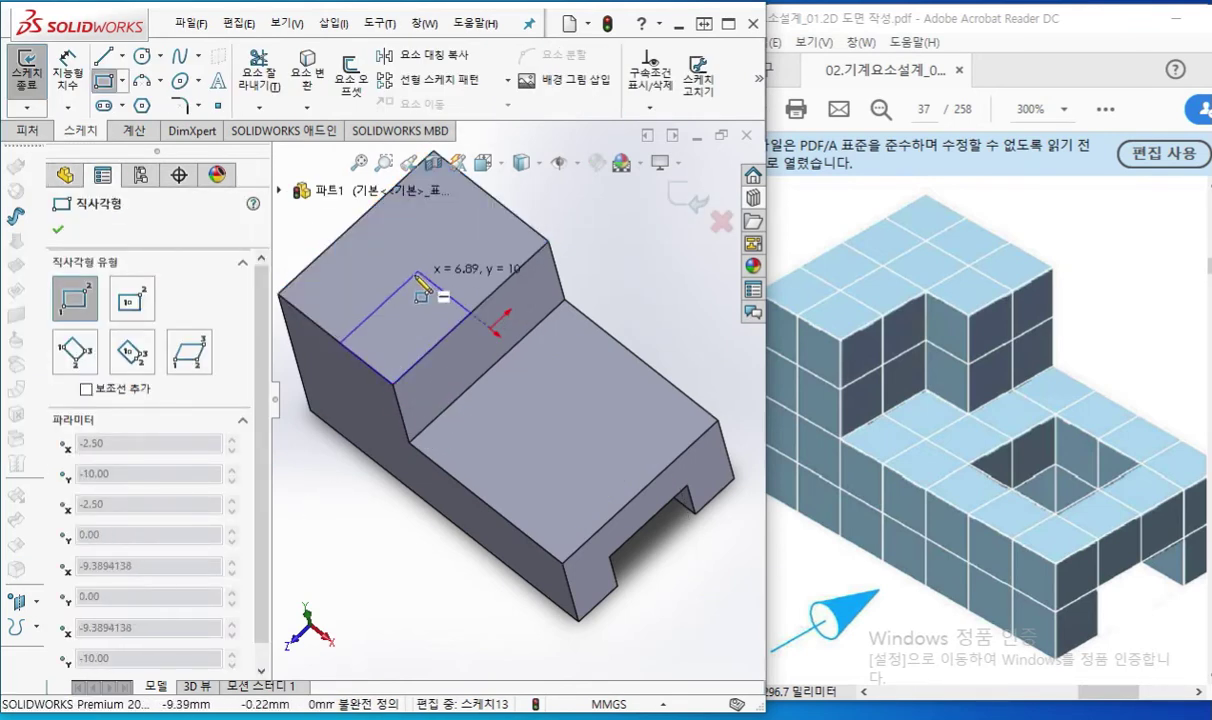
{"action": "left_click", "coordinate": [394, 285]}
{"action": "right_click", "coordinate": [500, 242]}
{"action": "left_click", "coordinate": [558, 256]}
{"action": "left_click_drag", "start_coordinate": [452, 334], "coordinate": [471, 318]}
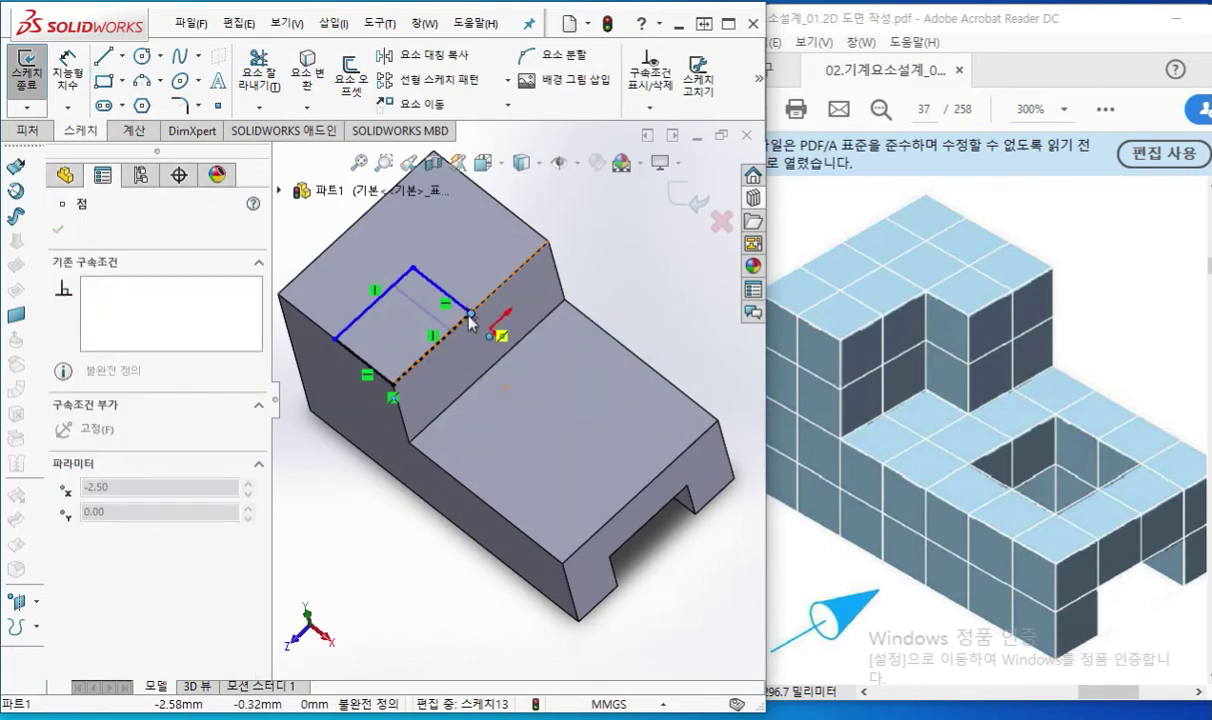
{"action": "left_click", "coordinate": [385, 505]}
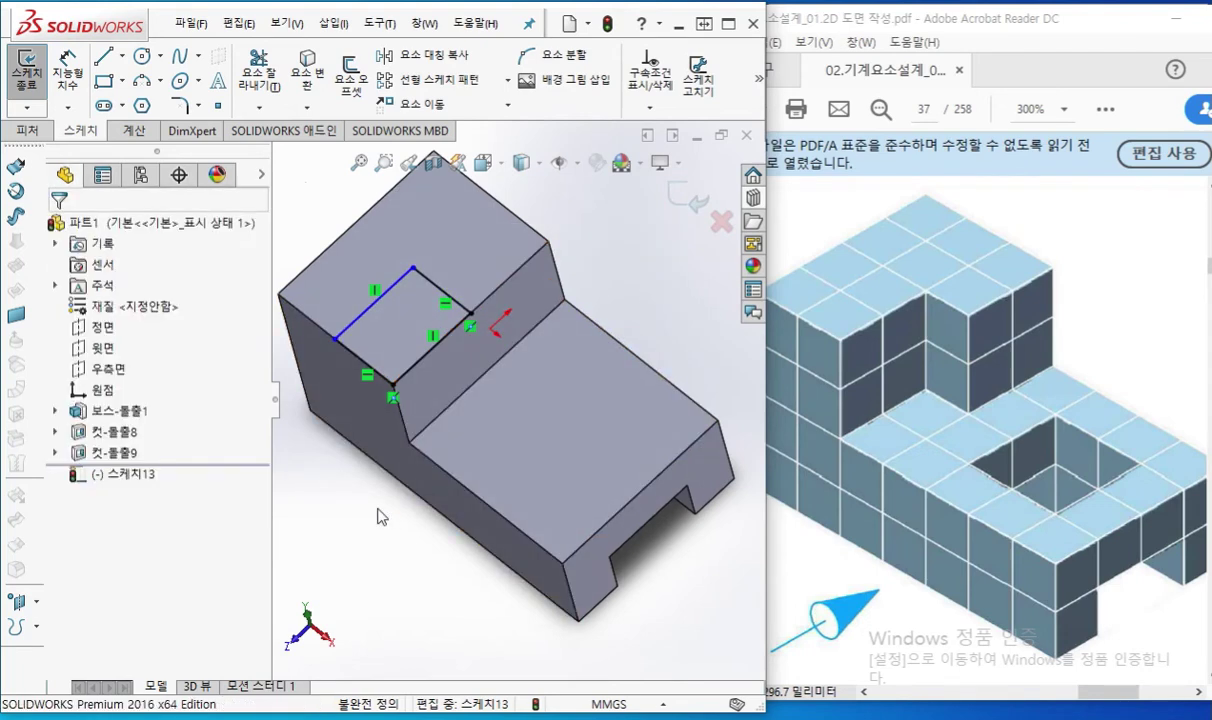
Set the rectangle's depth from the step-side edge to 5 mm.
{"action": "right_click", "coordinate": [417, 294]}
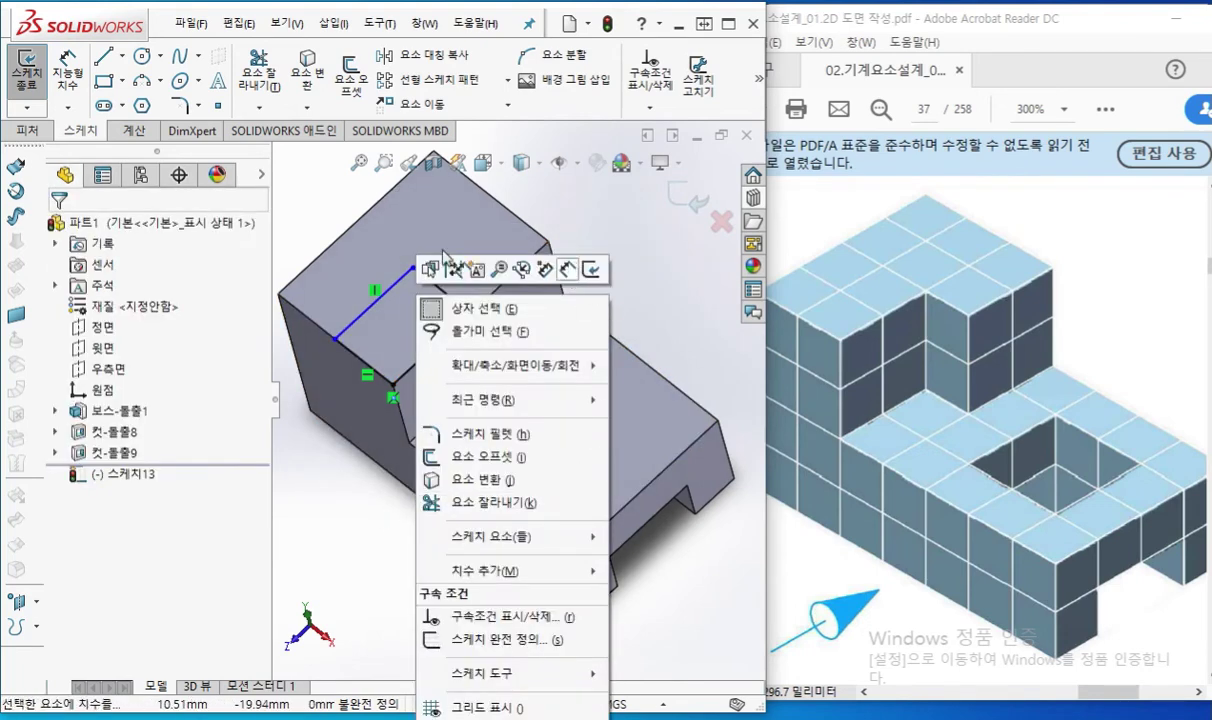
{"action": "left_click", "coordinate": [544, 270]}
{"action": "left_click", "coordinate": [380, 298]}
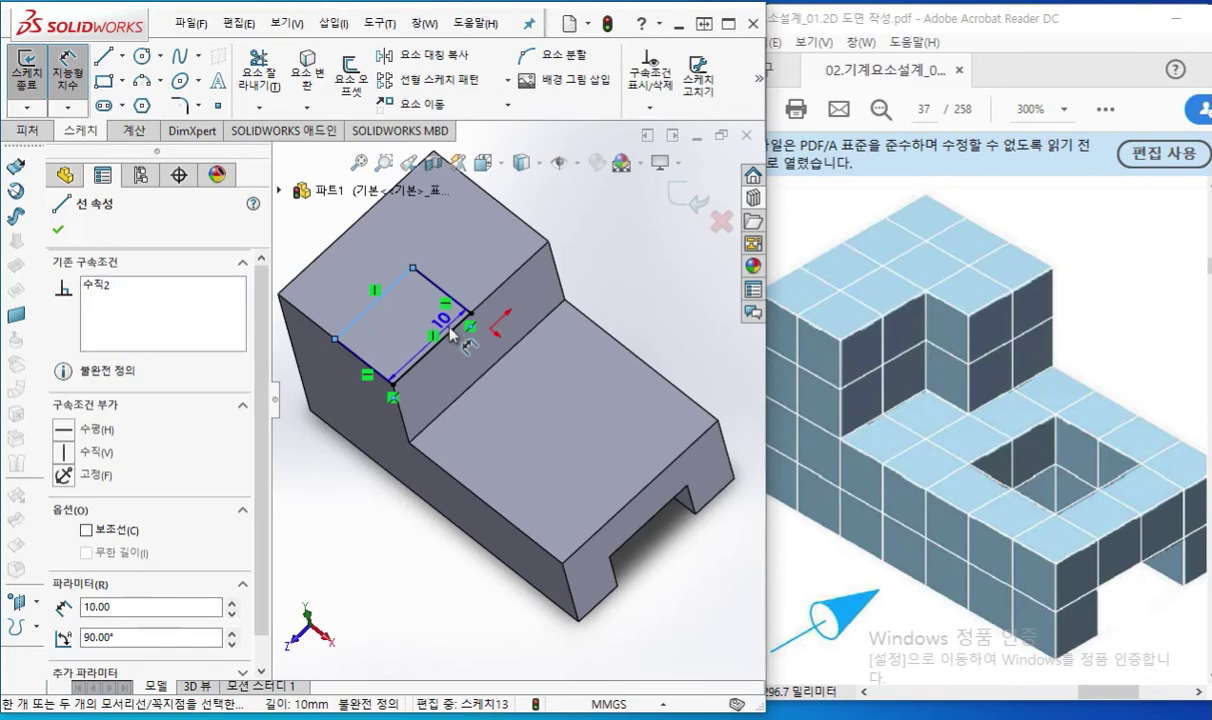
{"action": "left_click", "coordinate": [470, 250]}
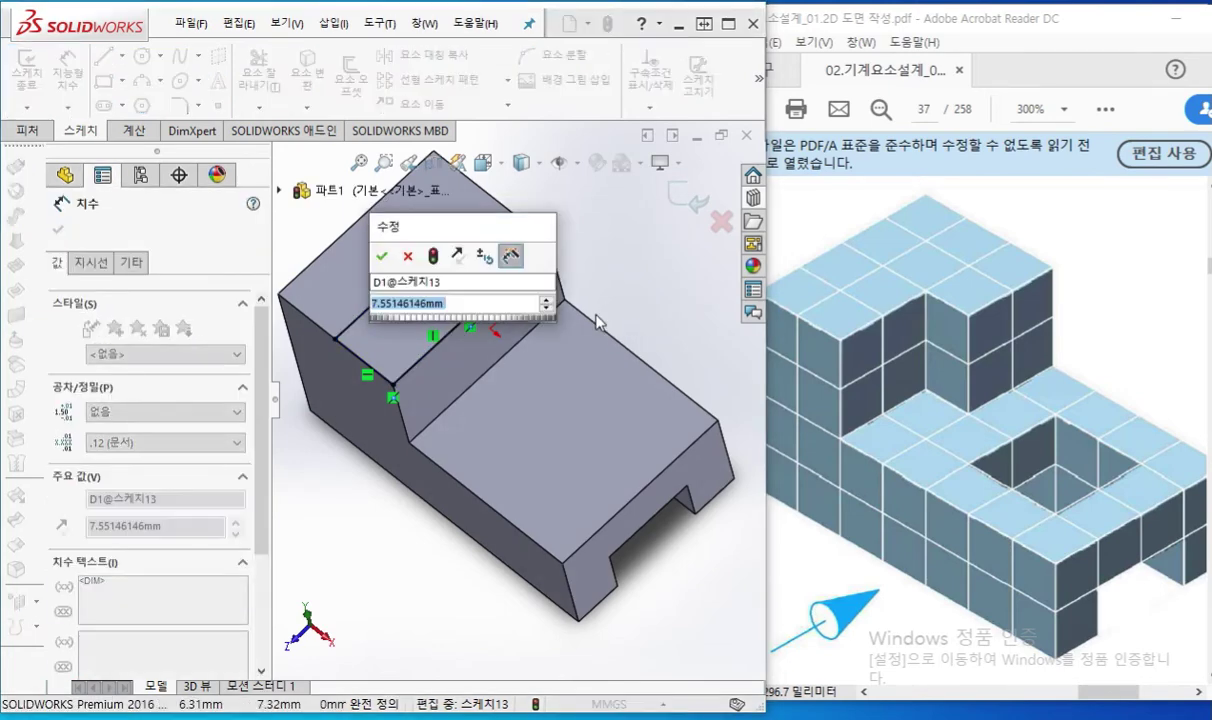
{"action": "type", "text": "5"}
{"action": "key", "text": "Return"}
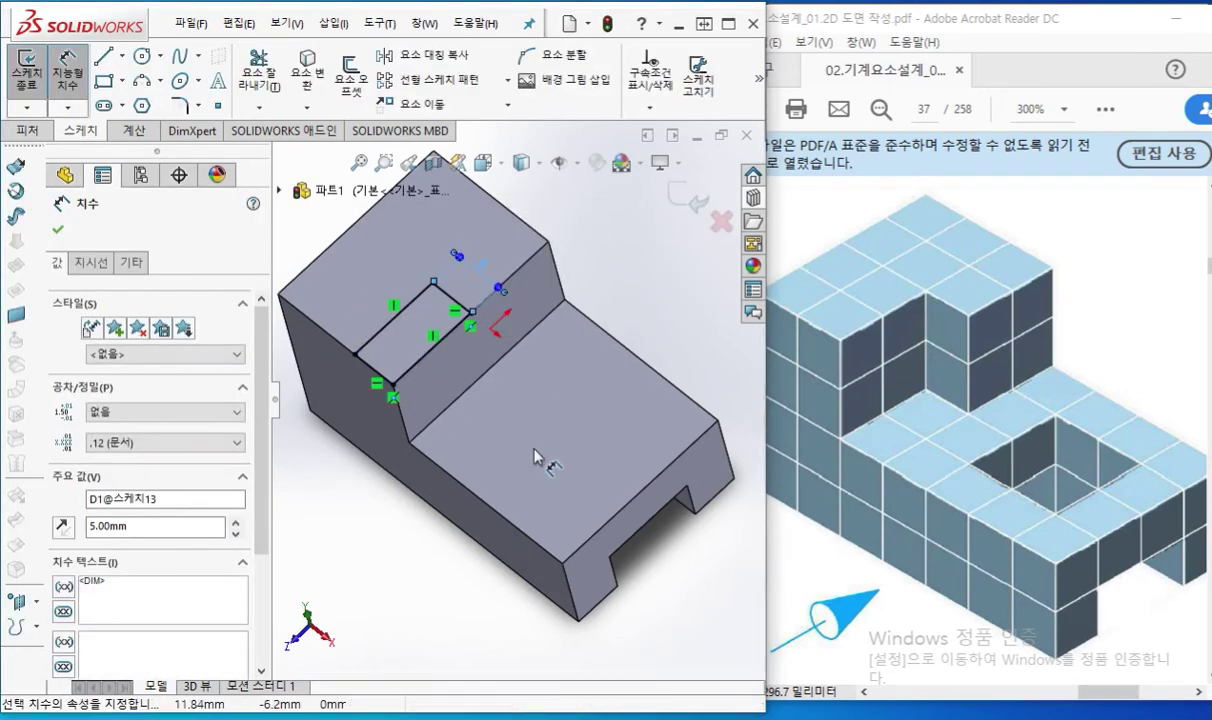
{"action": "left_click", "coordinate": [622, 276]}
{"action": "type", "text": "s"}
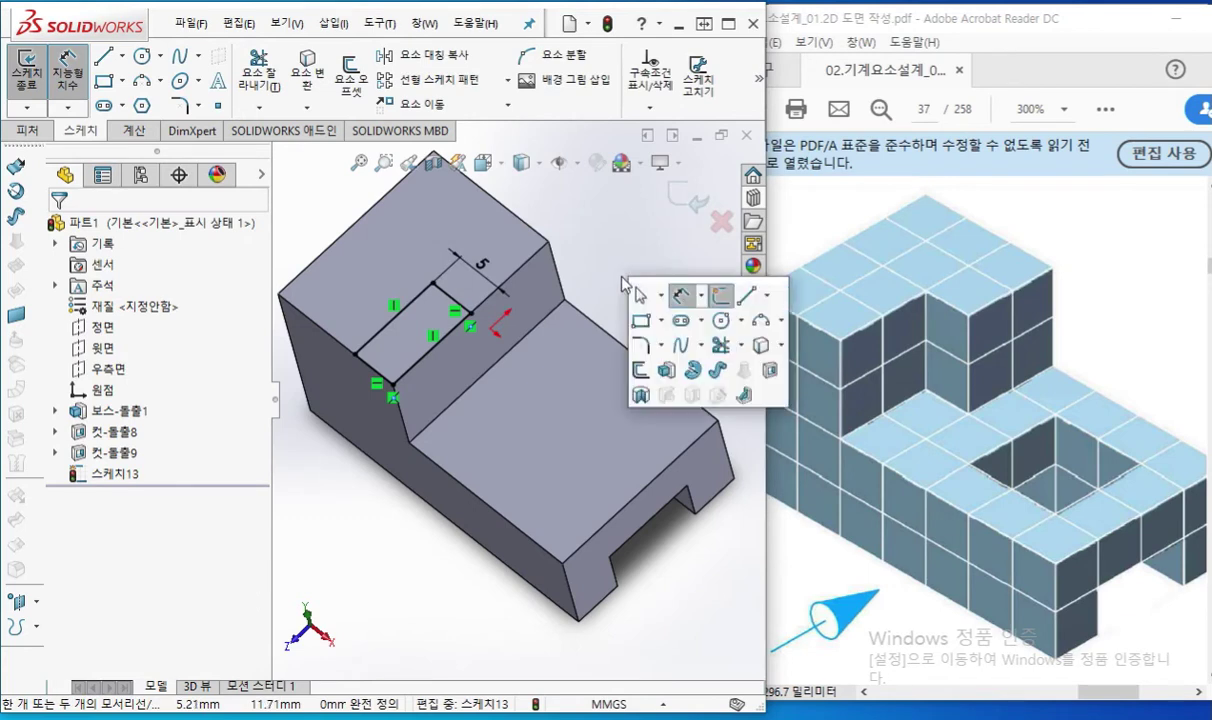
{"action": "type", "text": "ws"}
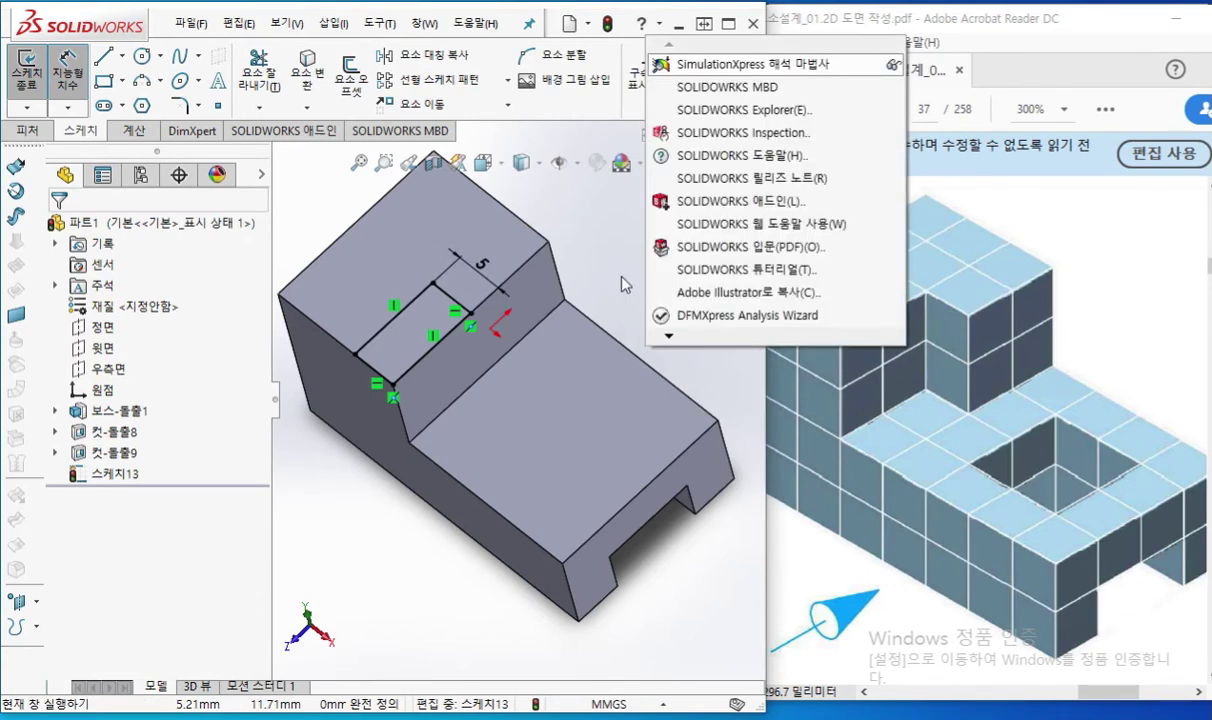
{"action": "key", "text": "Escape"}
{"action": "key", "text": "Escape"}
Extrude-cut the corner rectangle with the Up To Surface end condition, ending at the lower step's top face.
{"action": "key", "text": "s"}
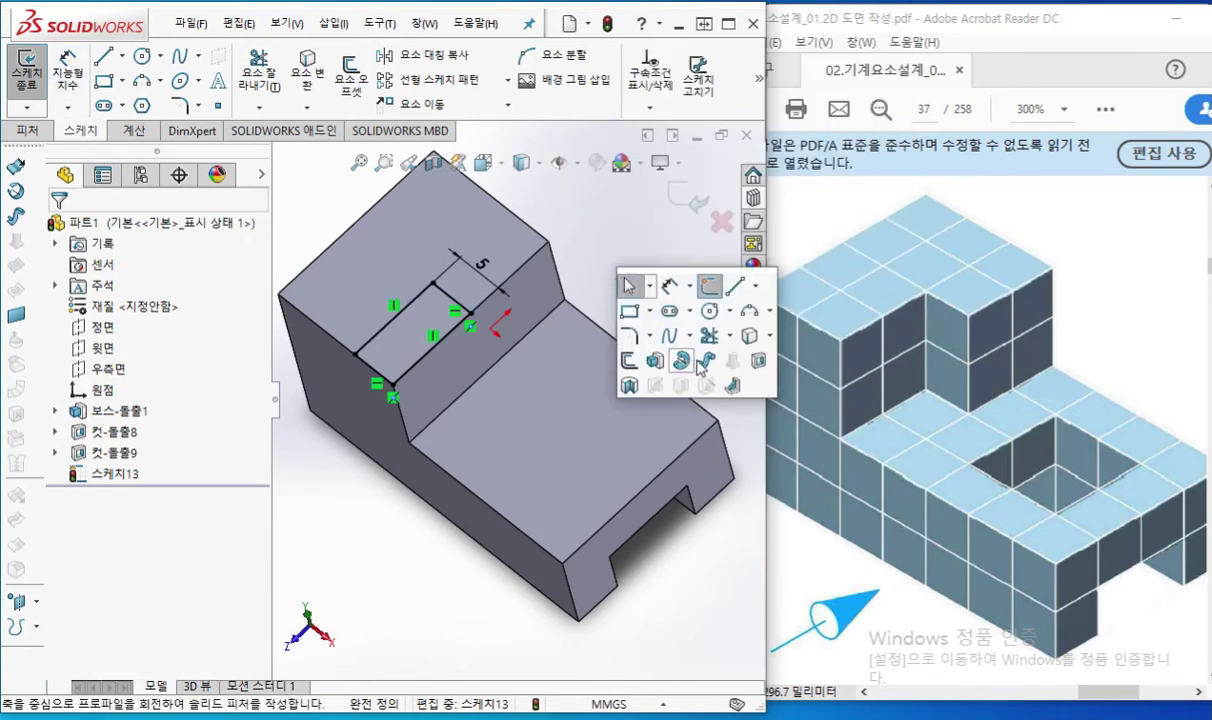
{"action": "left_click", "coordinate": [756, 361]}
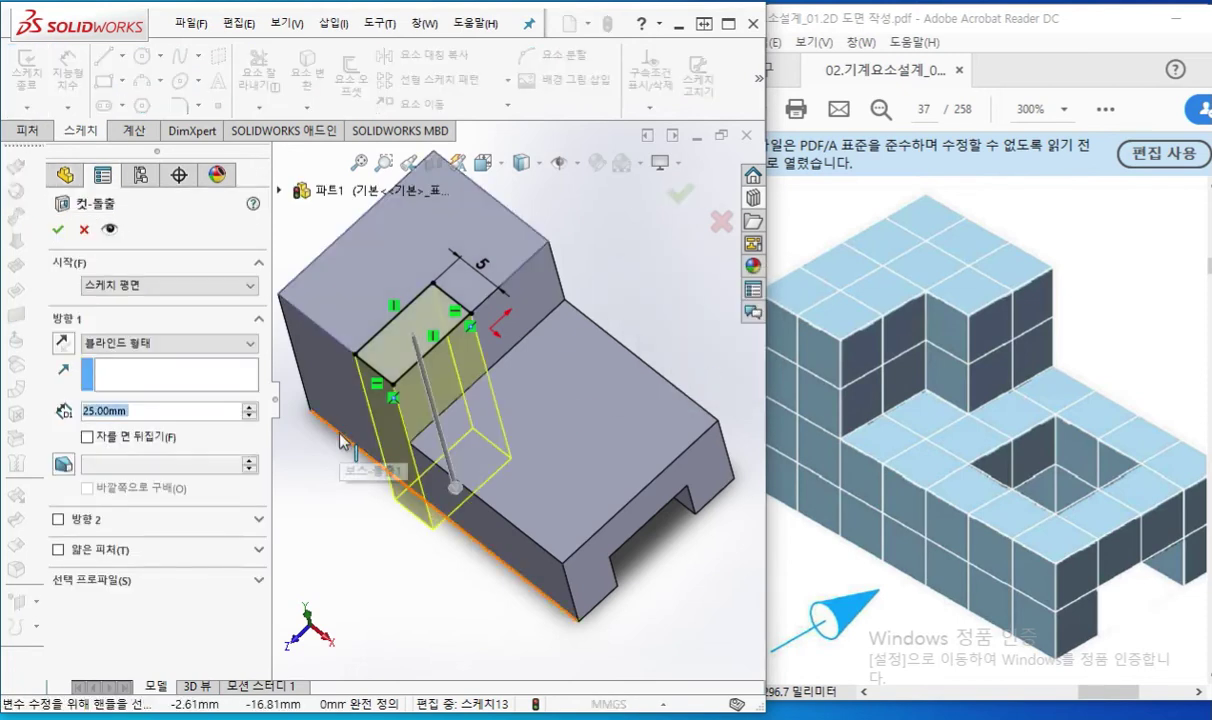
{"action": "left_click", "coordinate": [179, 344]}
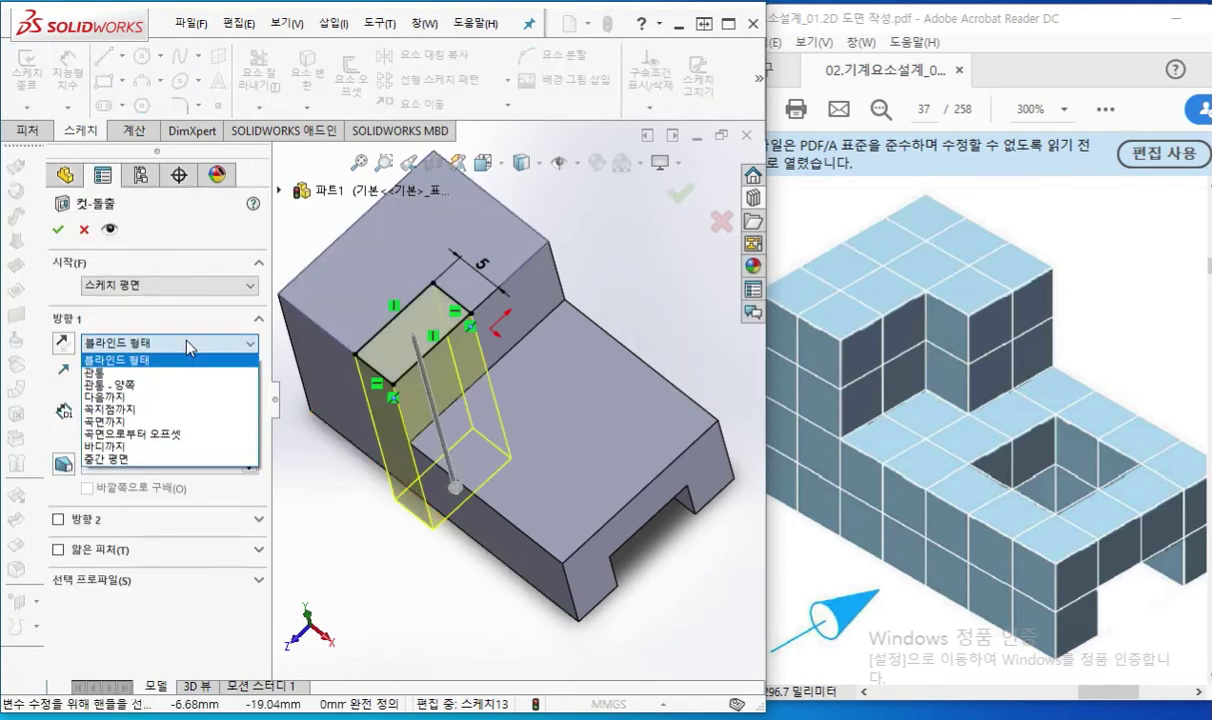
{"action": "left_click", "coordinate": [167, 424]}
{"action": "left_click", "coordinate": [533, 400]}
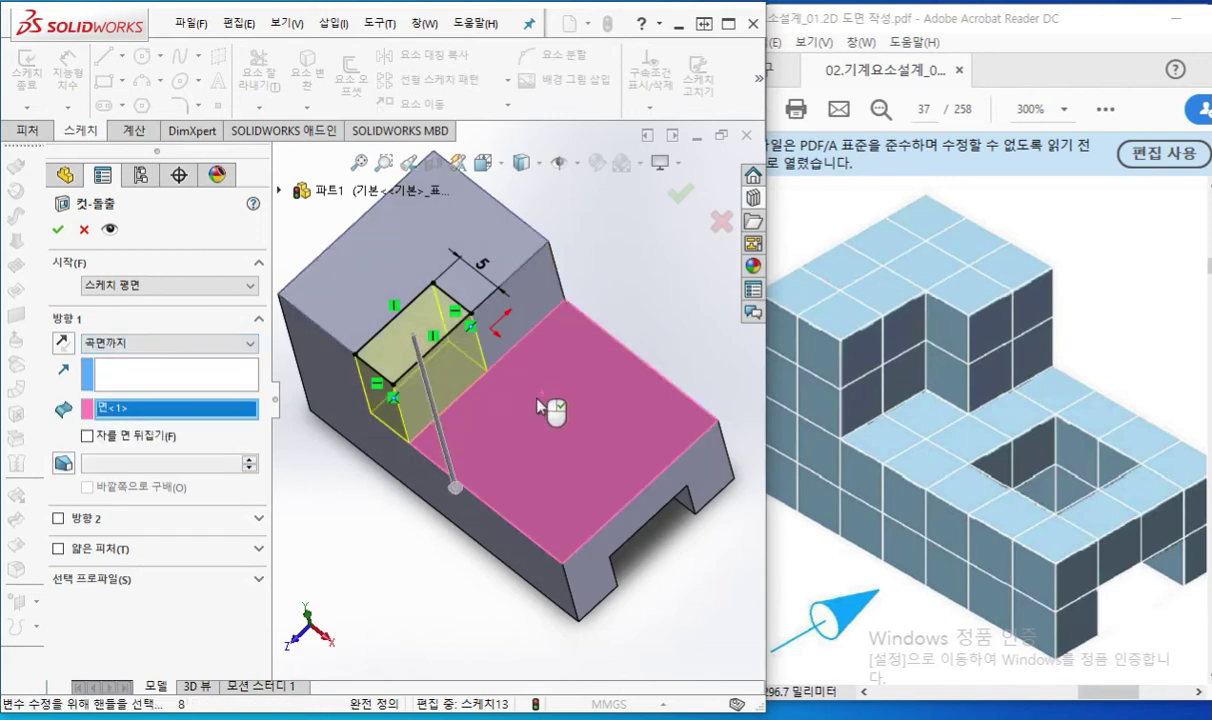
{"action": "right_click", "coordinate": [531, 401]}
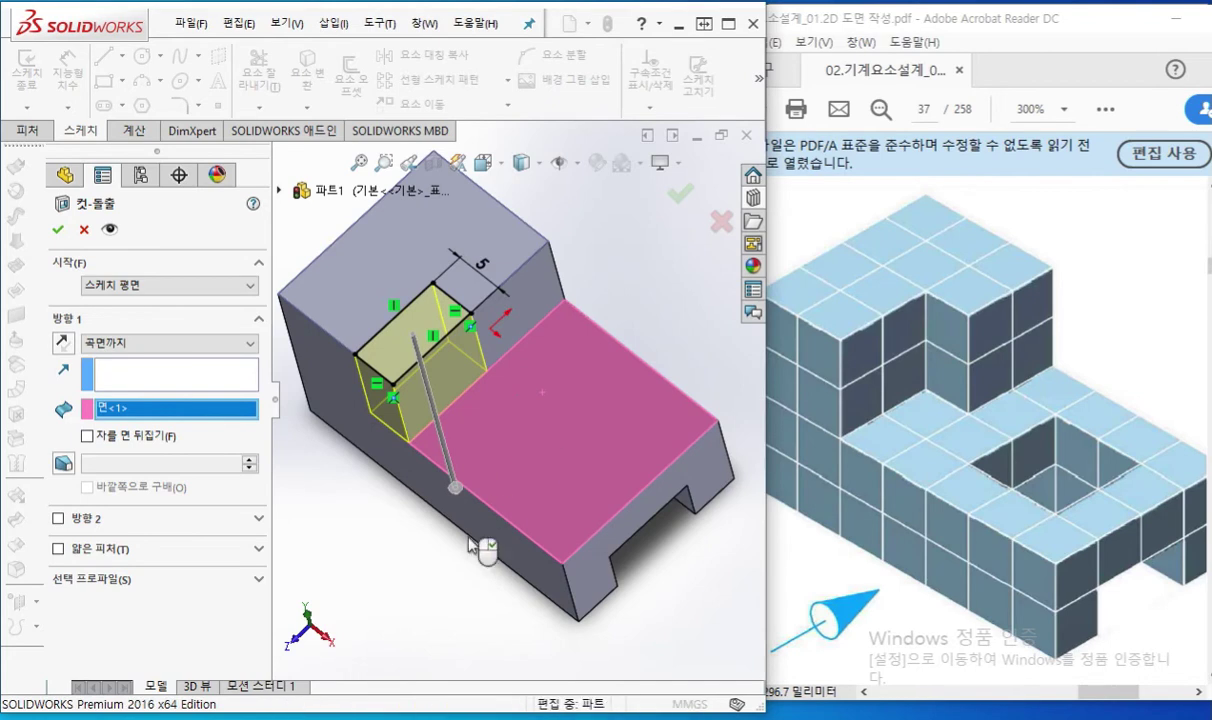
{"action": "left_click", "coordinate": [425, 592]}
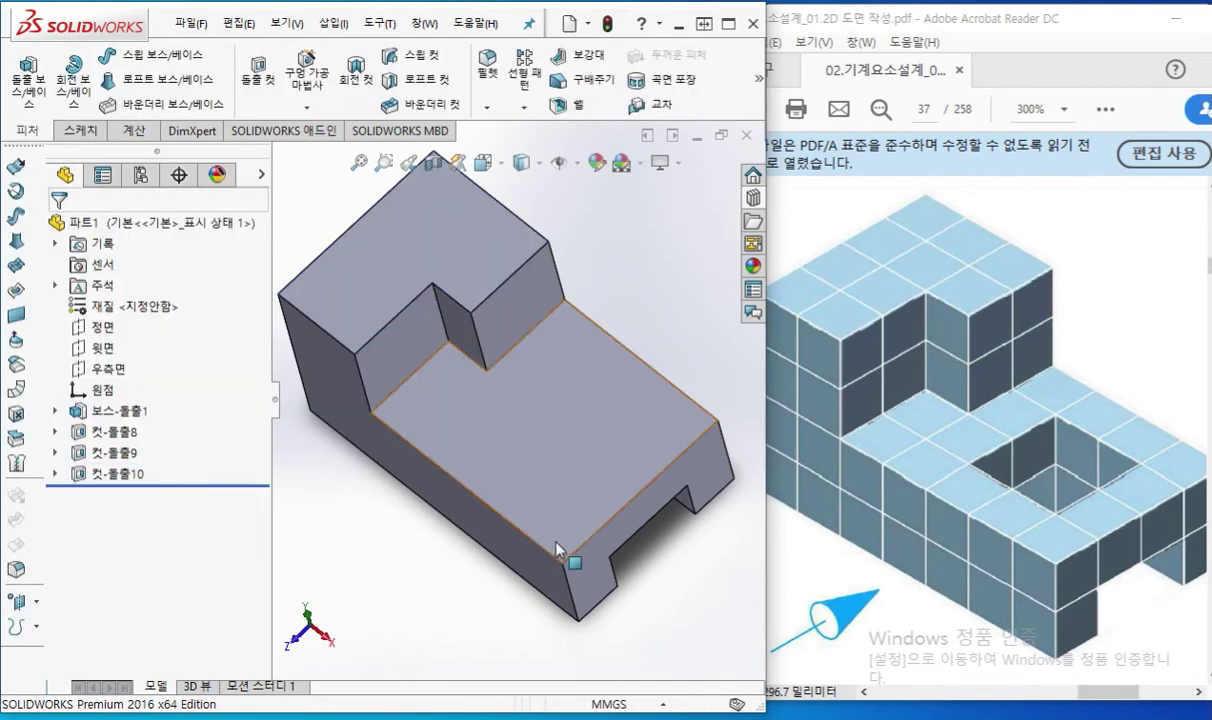
Sketch a center rectangle about 8.5 by 8.4 mm on the lower step's top face, with its center aligned with the origin.
{"action": "left_click", "coordinate": [576, 458]}
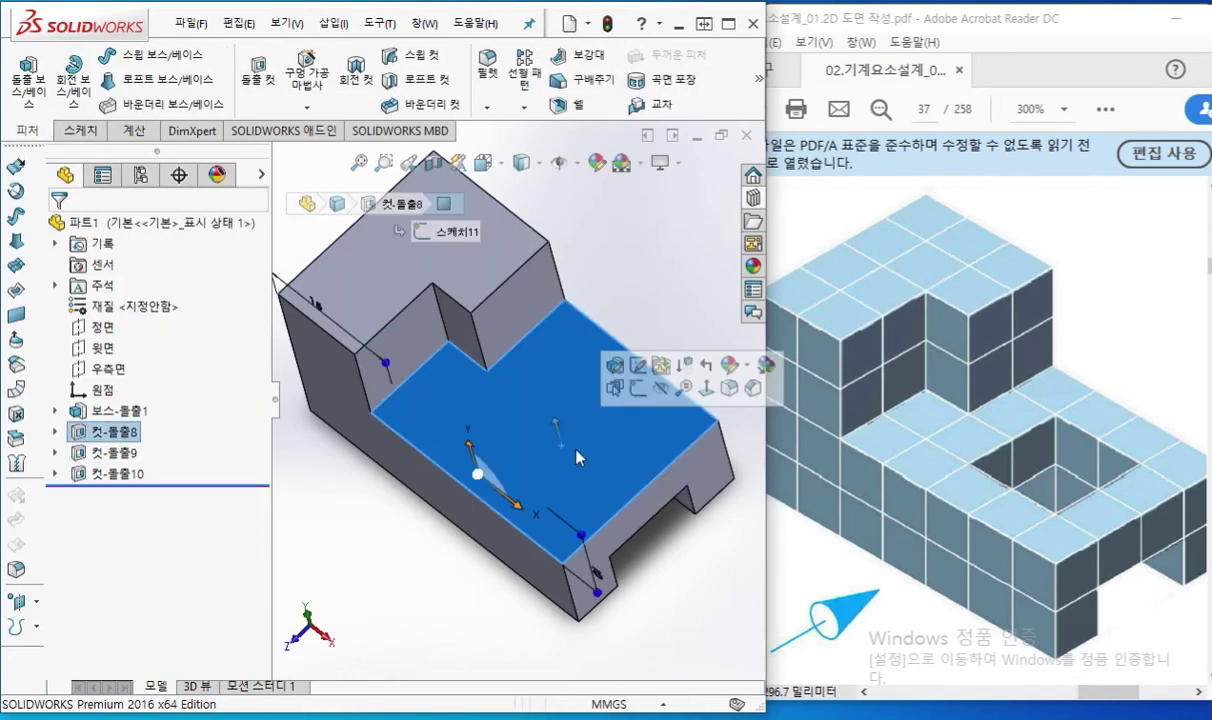
{"action": "left_click", "coordinate": [638, 390]}
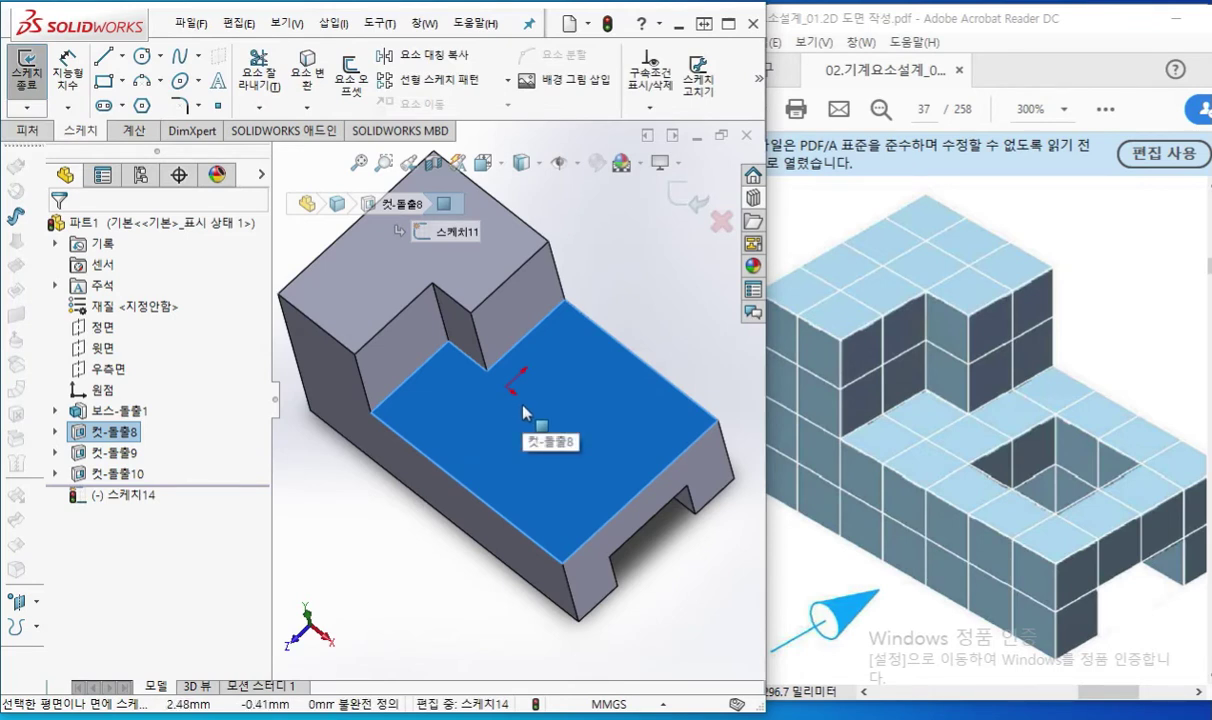
{"action": "mouse_move", "coordinate": [535, 418]}
{"action": "right_mouse_down"}
{"action": "mouse_move", "coordinate": [612, 405]}
{"action": "mouse_move", "coordinate": [655, 445]}
{"action": "right_mouse_up"}
{"action": "right_click_drag", "start_coordinate": [581, 431], "coordinate": [581, 494]}
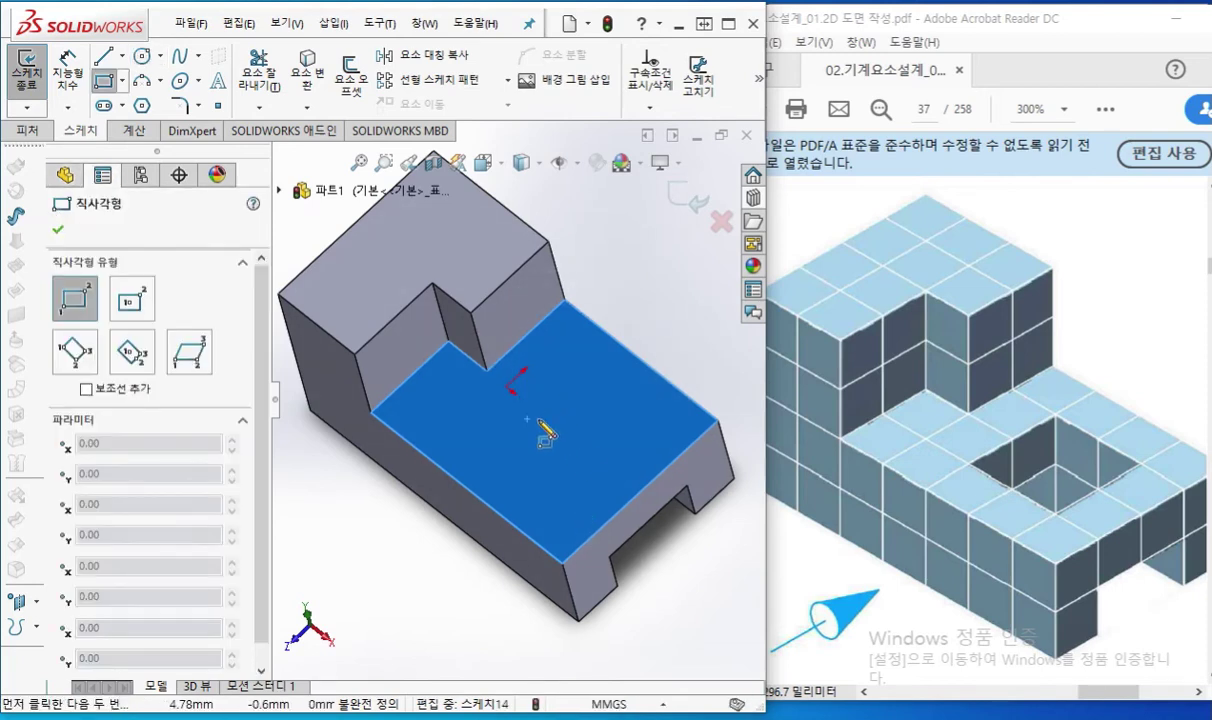
{"action": "left_click", "coordinate": [137, 309]}
{"action": "left_click", "coordinate": [574, 438]}
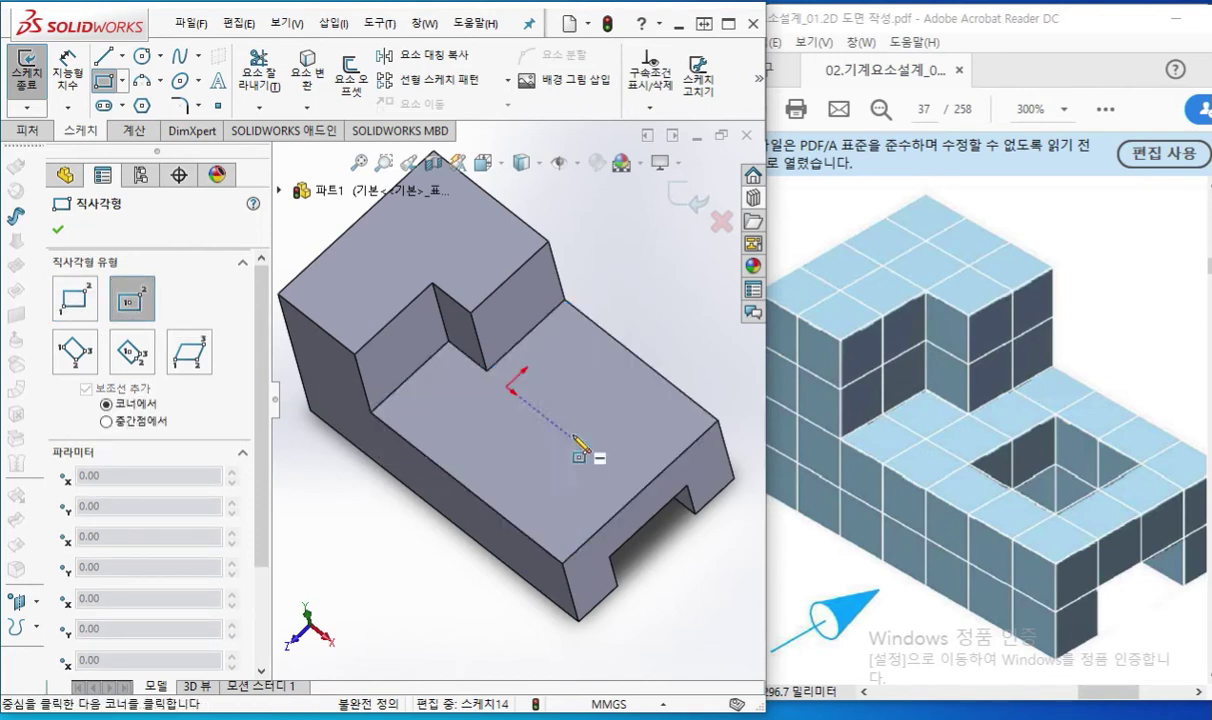
{"action": "left_click", "coordinate": [506, 438]}
{"action": "right_click", "coordinate": [396, 438]}
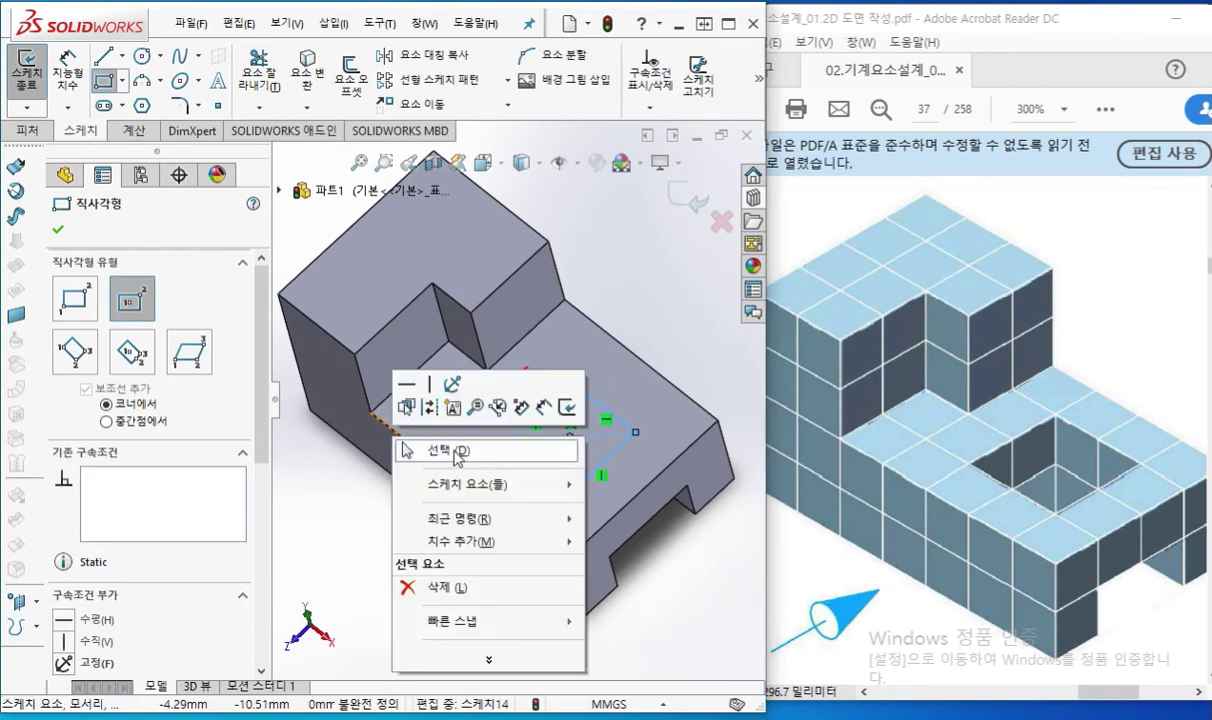
{"action": "left_click", "coordinate": [460, 453]}
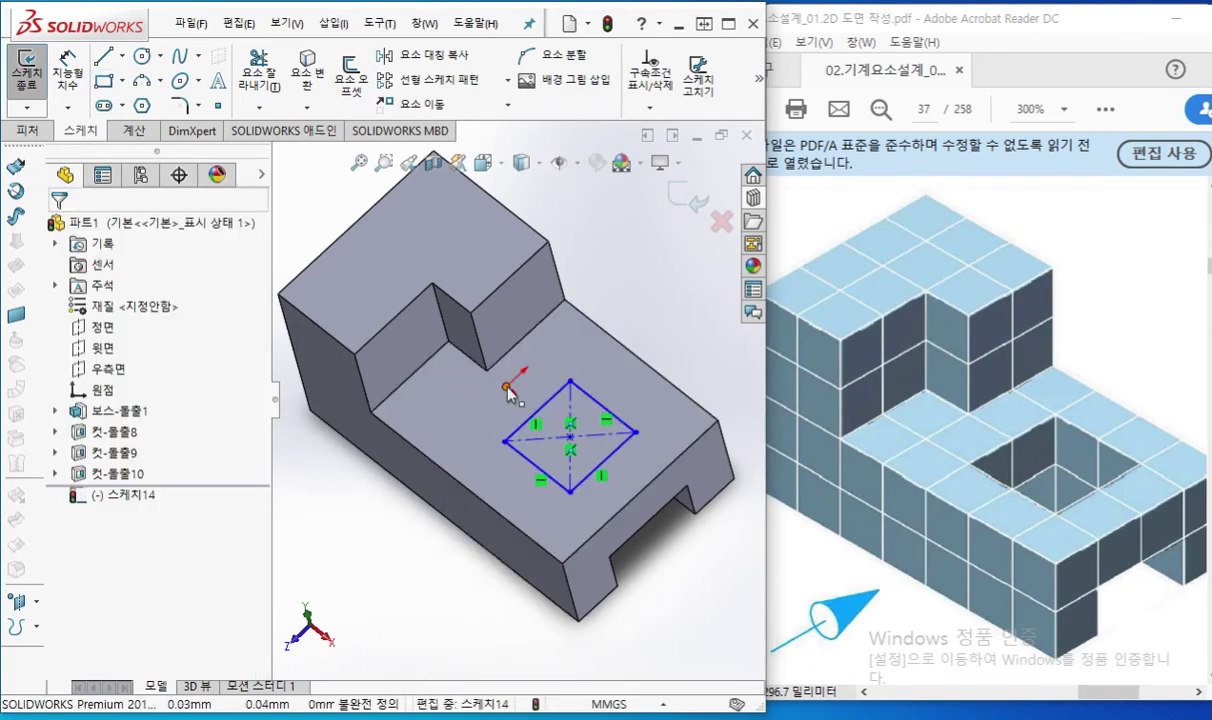
Add a horizontal relation between the rectangle's center point and the origin.
{"action": "left_click", "coordinate": [506, 387]}
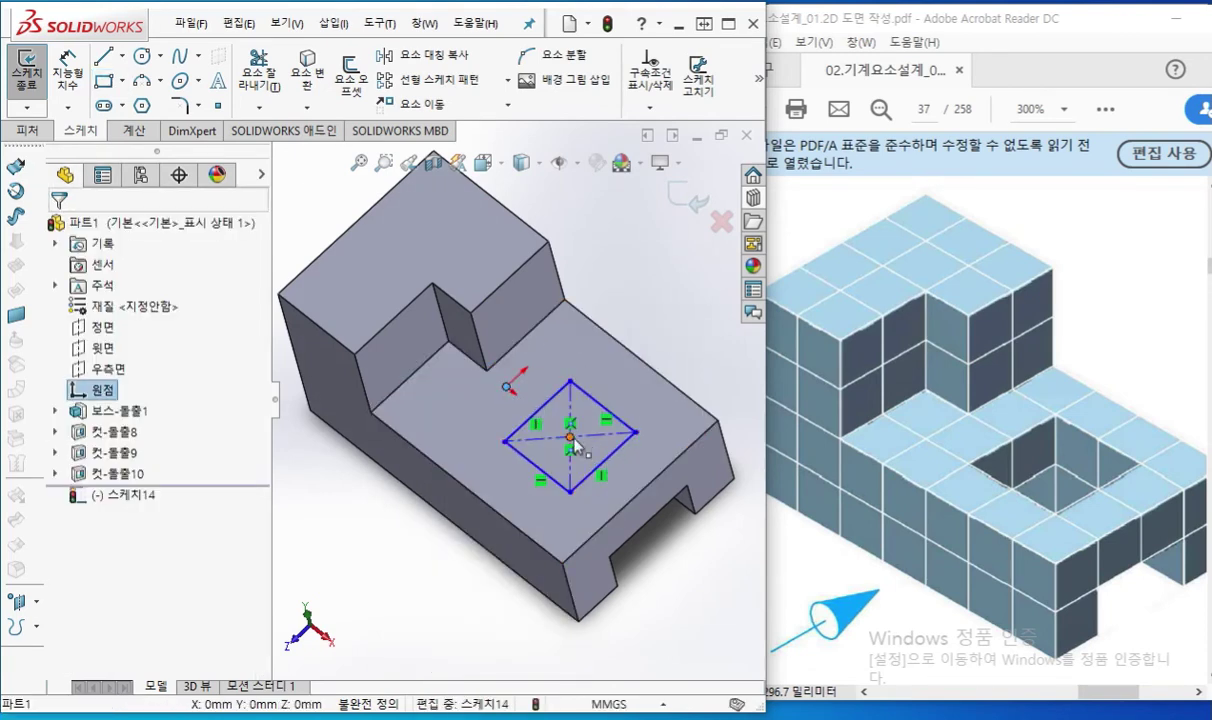
{"action": "left_click", "coordinate": [570, 436], "text": "ctrl"}
{"action": "left_click", "coordinate": [626, 357]}
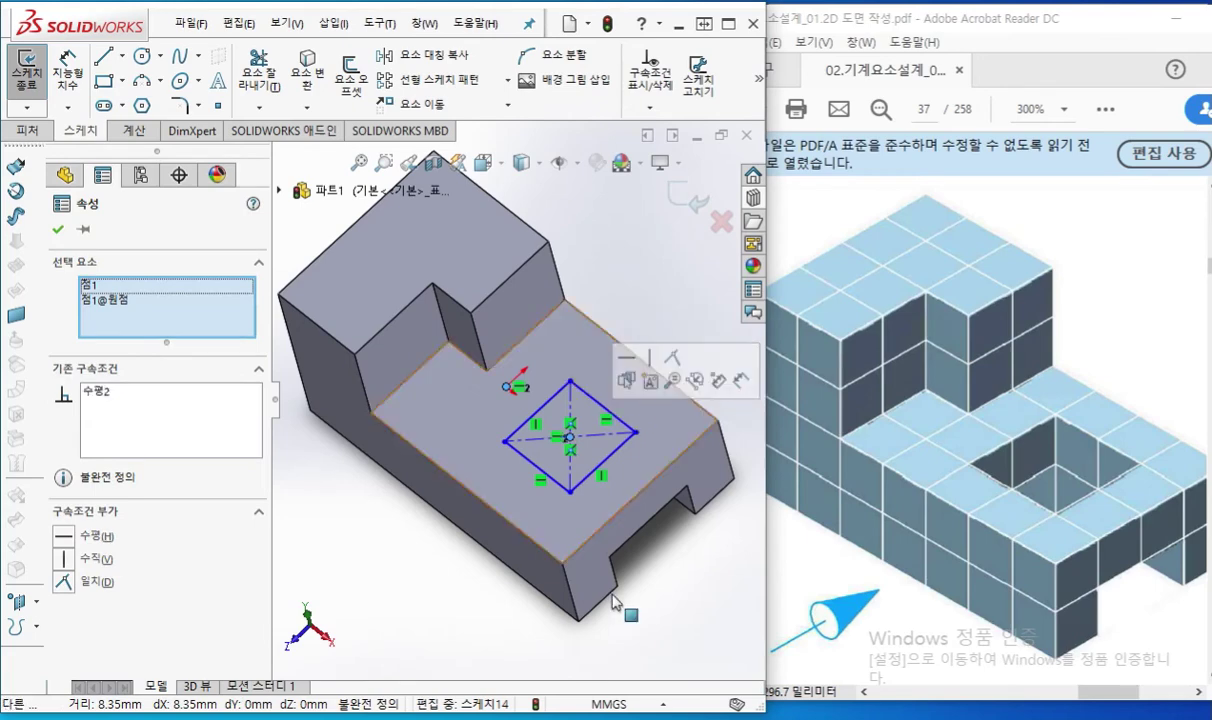
{"action": "key", "text": "Escape"}
Make two adjacent sides of the rectangle equal in length, working in the top view.
{"action": "key", "text": "ctrl+5"}
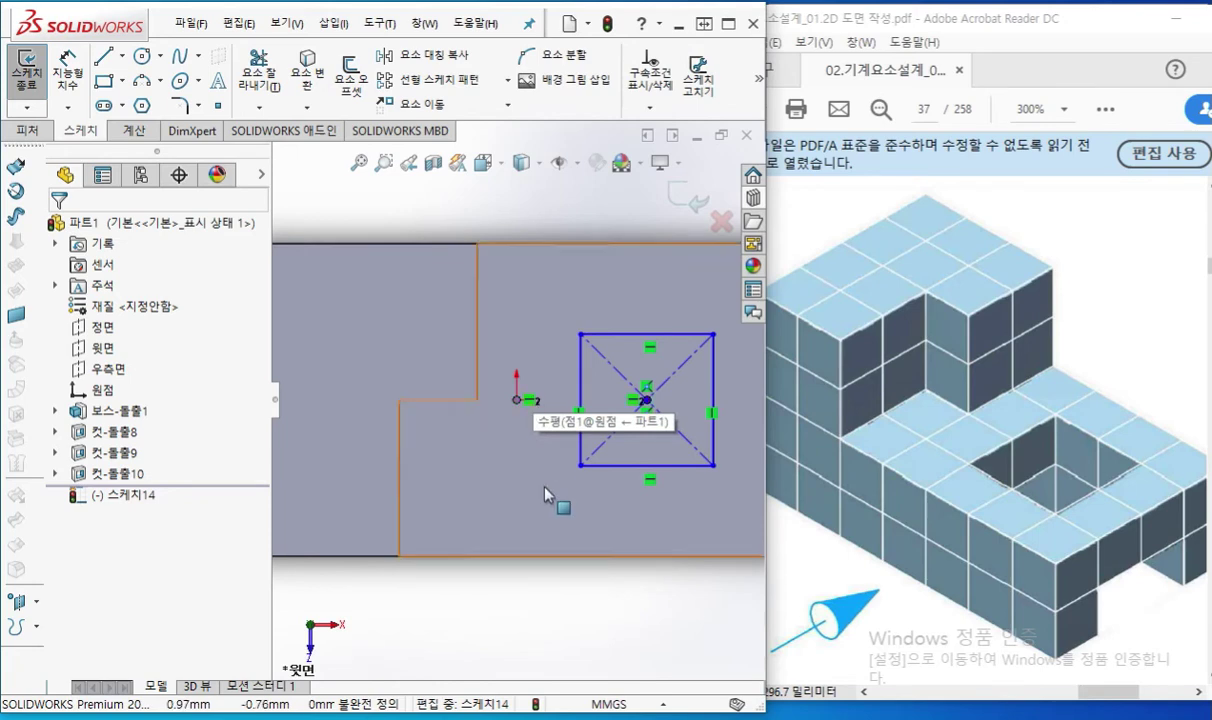
{"action": "scroll", "coordinate": [555, 530], "scroll_direction": "up", "scroll_amount": 3}
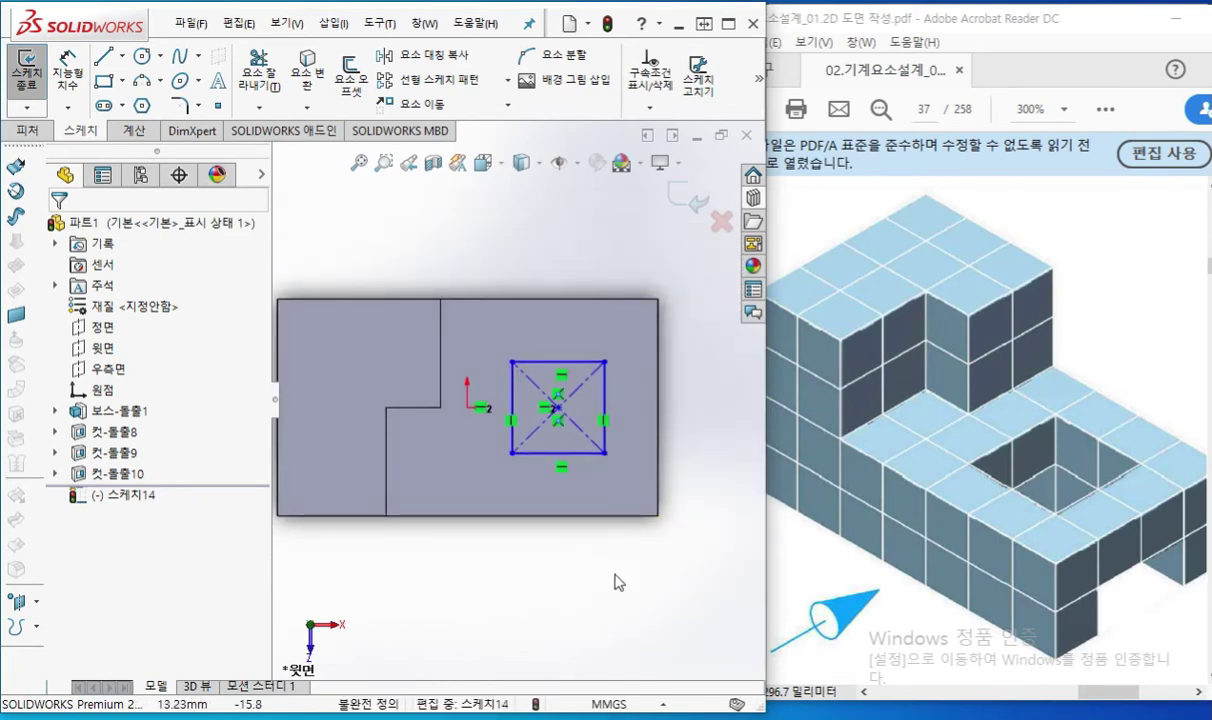
{"action": "left_click", "coordinate": [603, 388]}
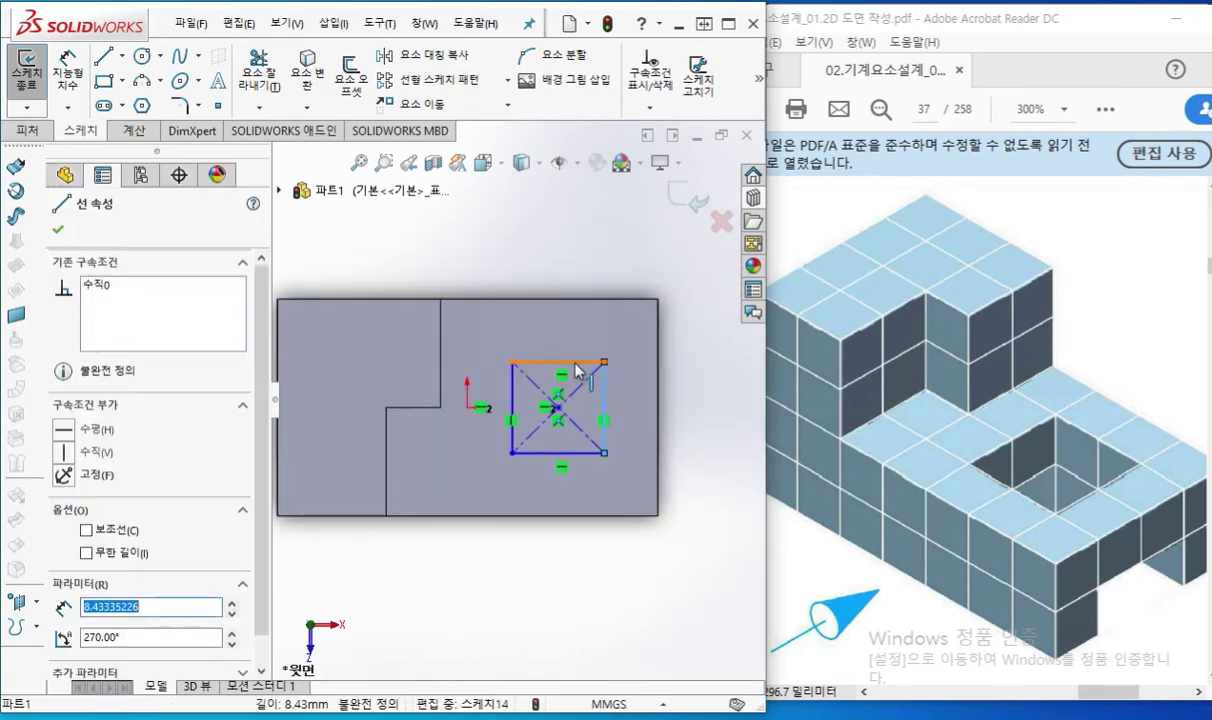
{"action": "left_click", "coordinate": [575, 361], "text": "ctrl"}
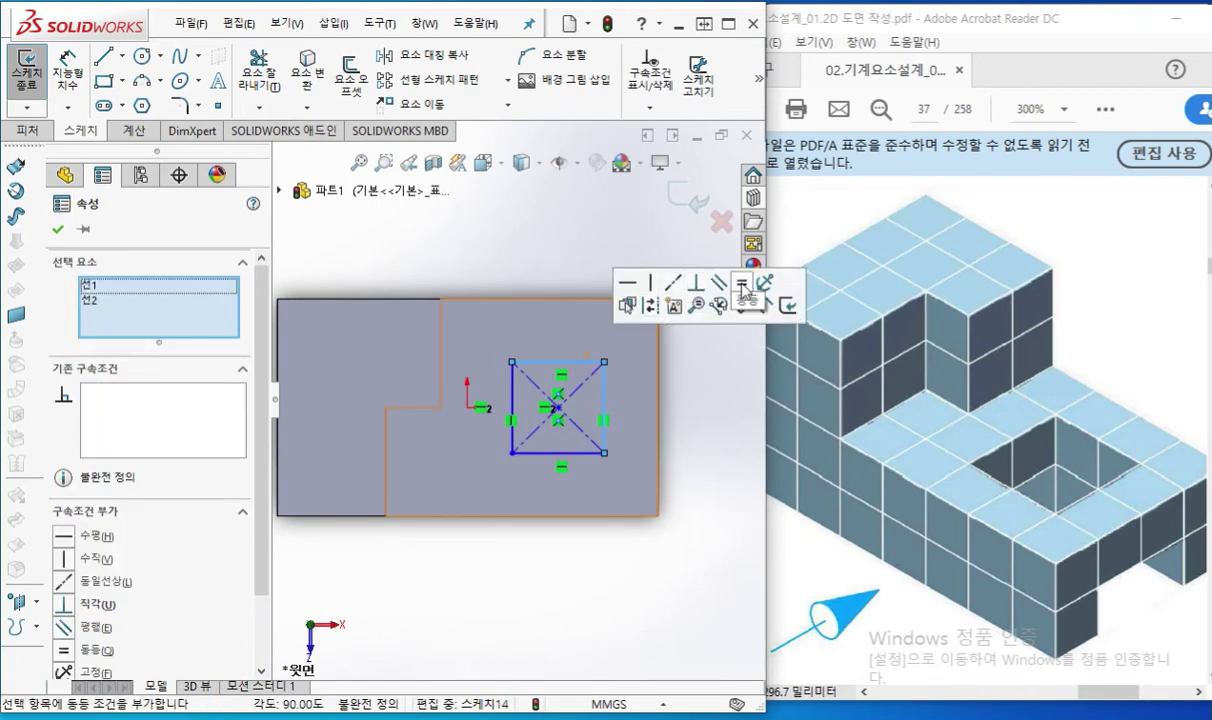
{"action": "left_click", "coordinate": [745, 281]}
{"action": "left_click", "coordinate": [624, 545]}
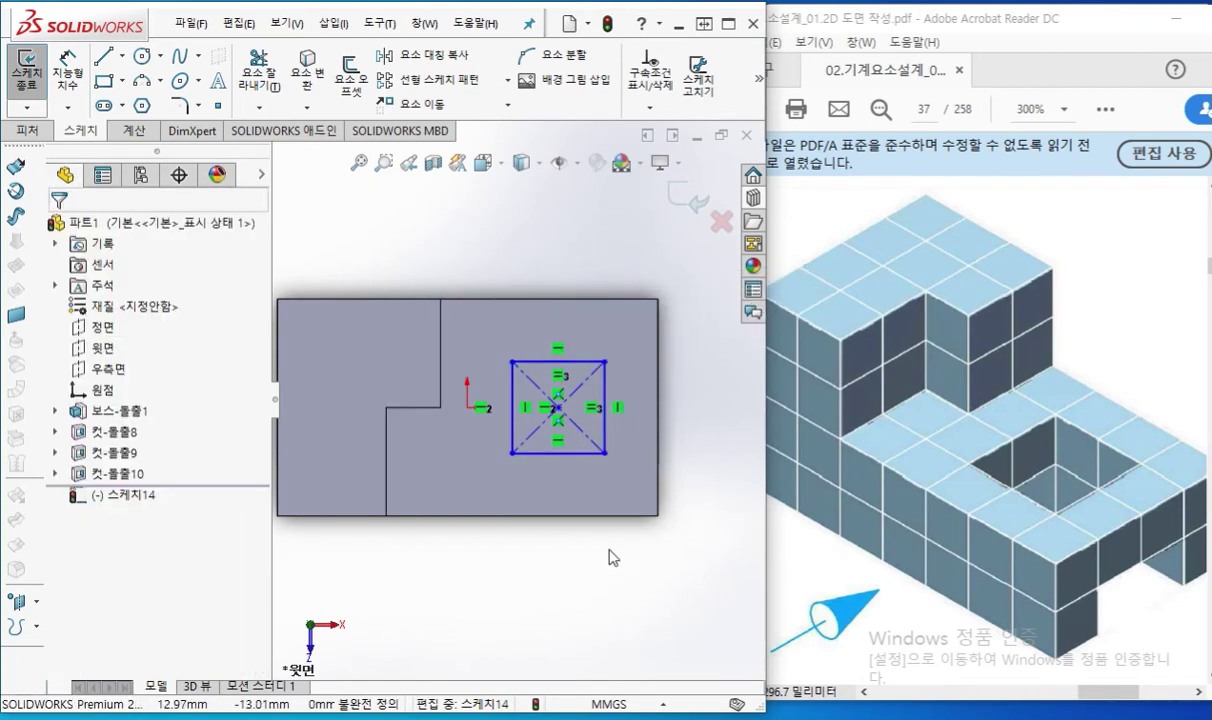
Dimension the square's upper side to 10 mm.
{"action": "right_click", "coordinate": [610, 552]}
{"action": "left_click", "coordinate": [757, 214]}
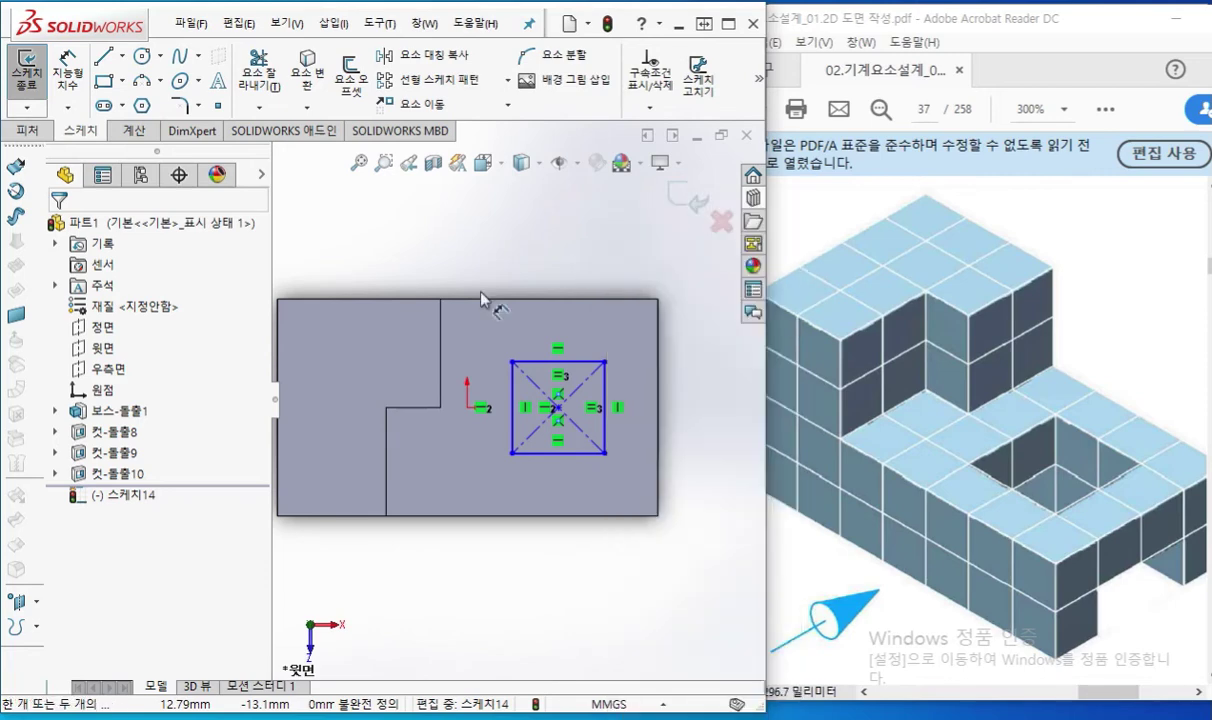
{"action": "left_click", "coordinate": [545, 361]}
{"action": "left_click", "coordinate": [557, 278]}
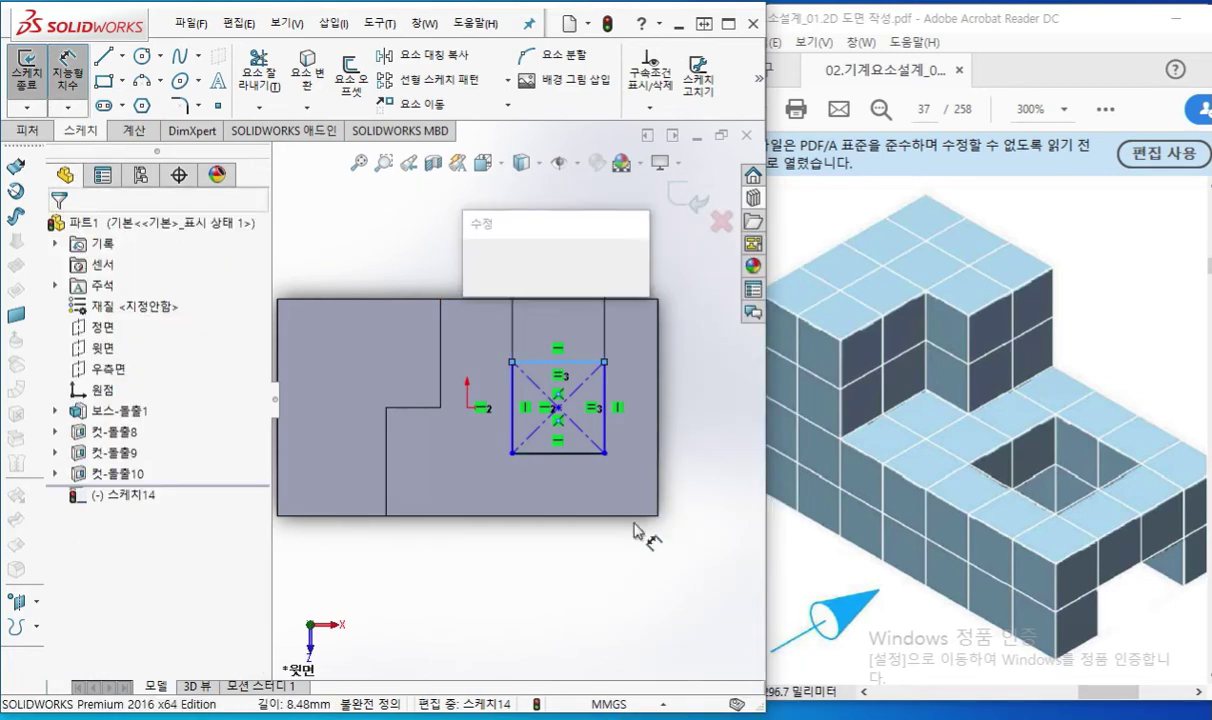
{"action": "type", "text": "10"}
{"action": "key", "text": "Return"}
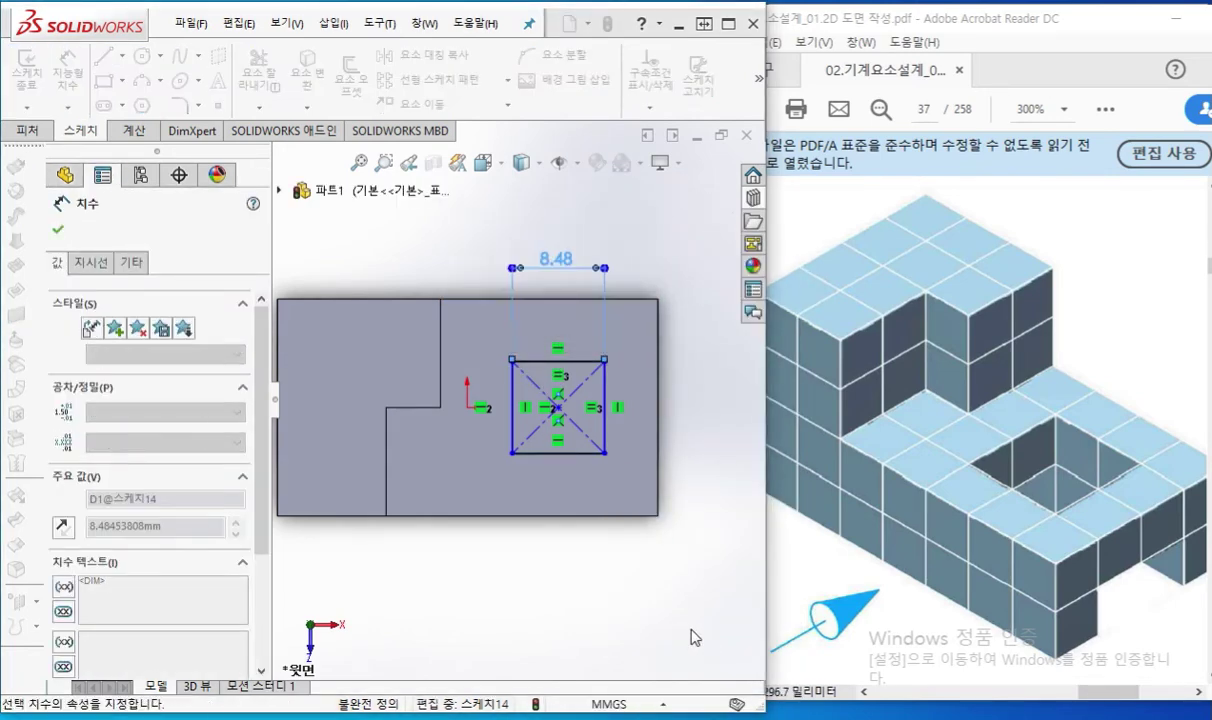
{"action": "key", "text": "Escape"}
Dimension the distance from the square's outer side to the block's low end edge as 5 mm.
{"action": "left_click", "coordinate": [619, 392]}
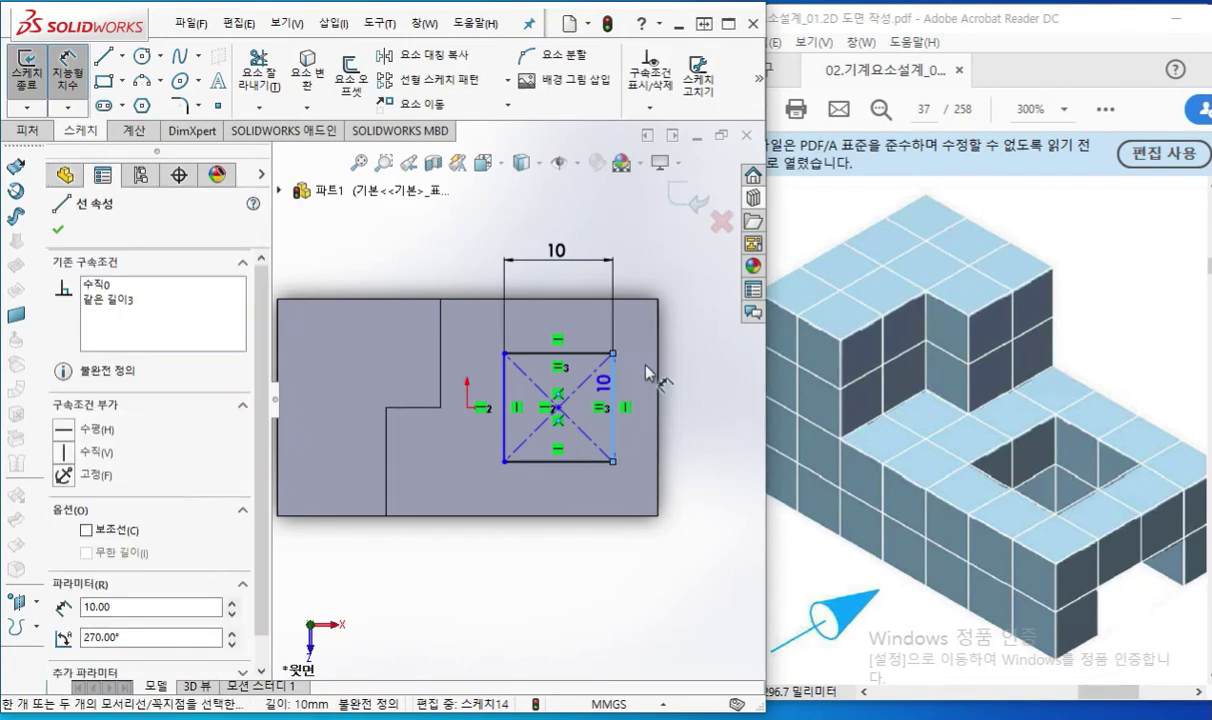
{"action": "left_click", "coordinate": [658, 380]}
{"action": "left_click", "coordinate": [678, 548]}
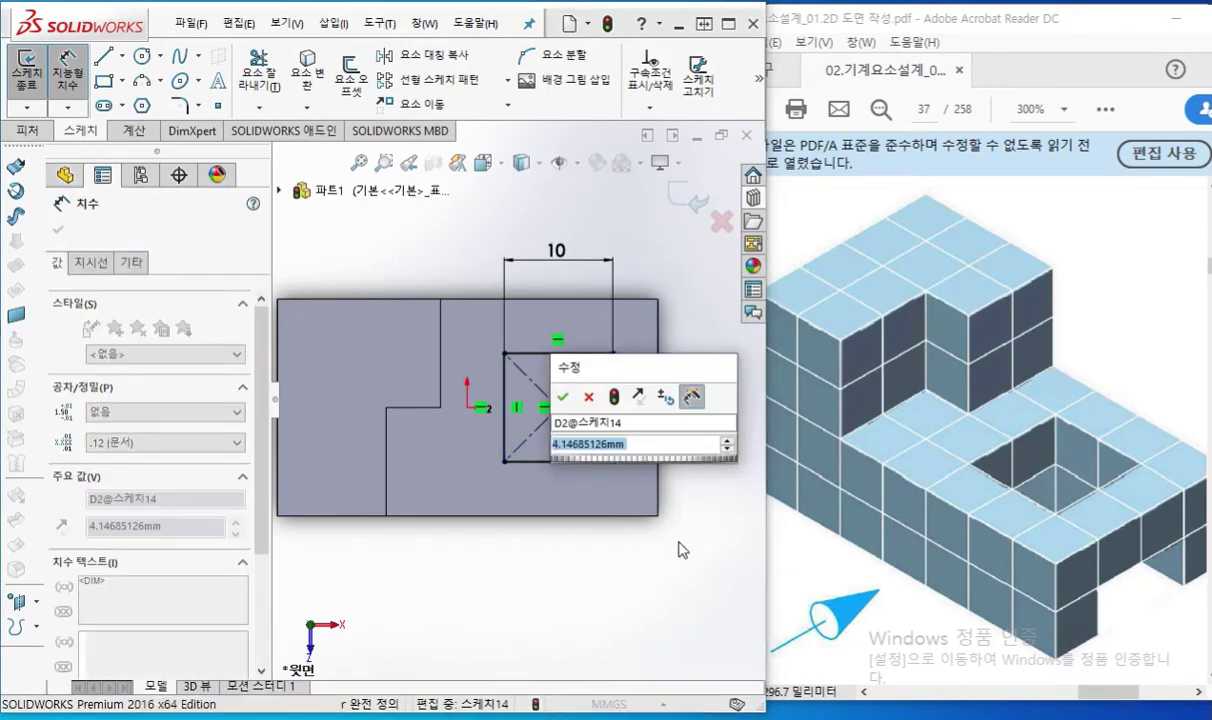
{"action": "type", "text": "5"}
{"action": "key", "text": "Return"}
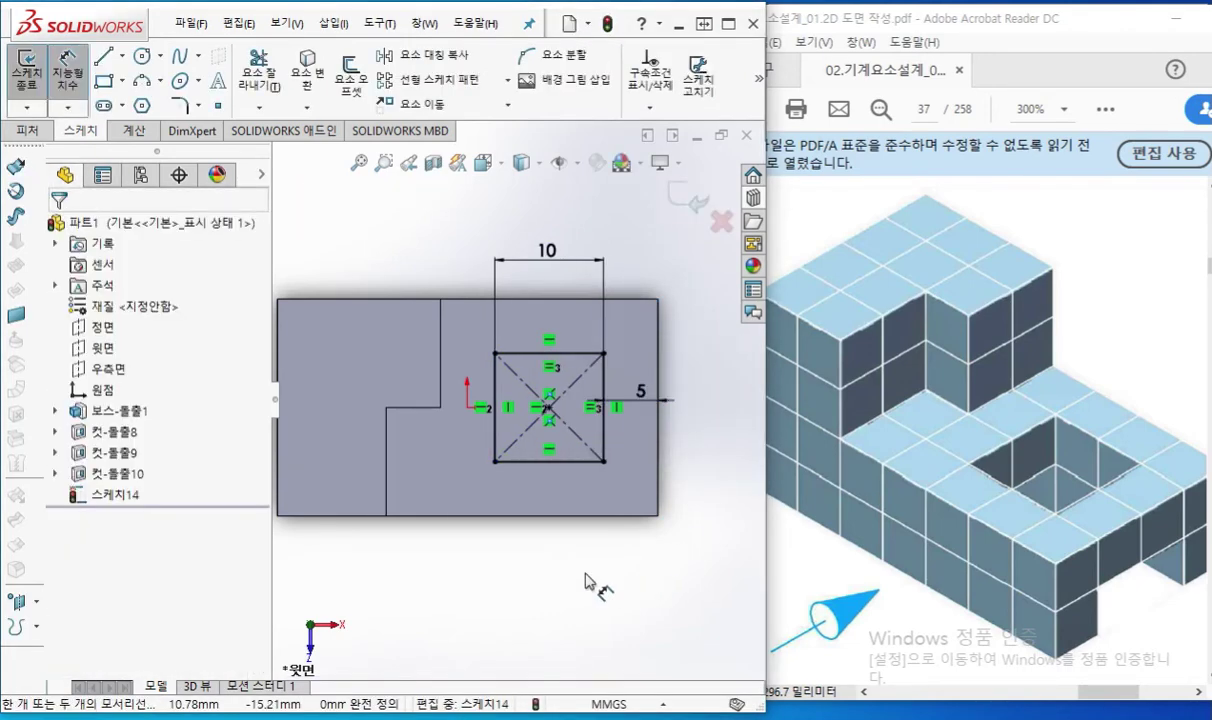
{"action": "right_click", "coordinate": [578, 570]}
{"action": "left_click", "coordinate": [712, 257]}
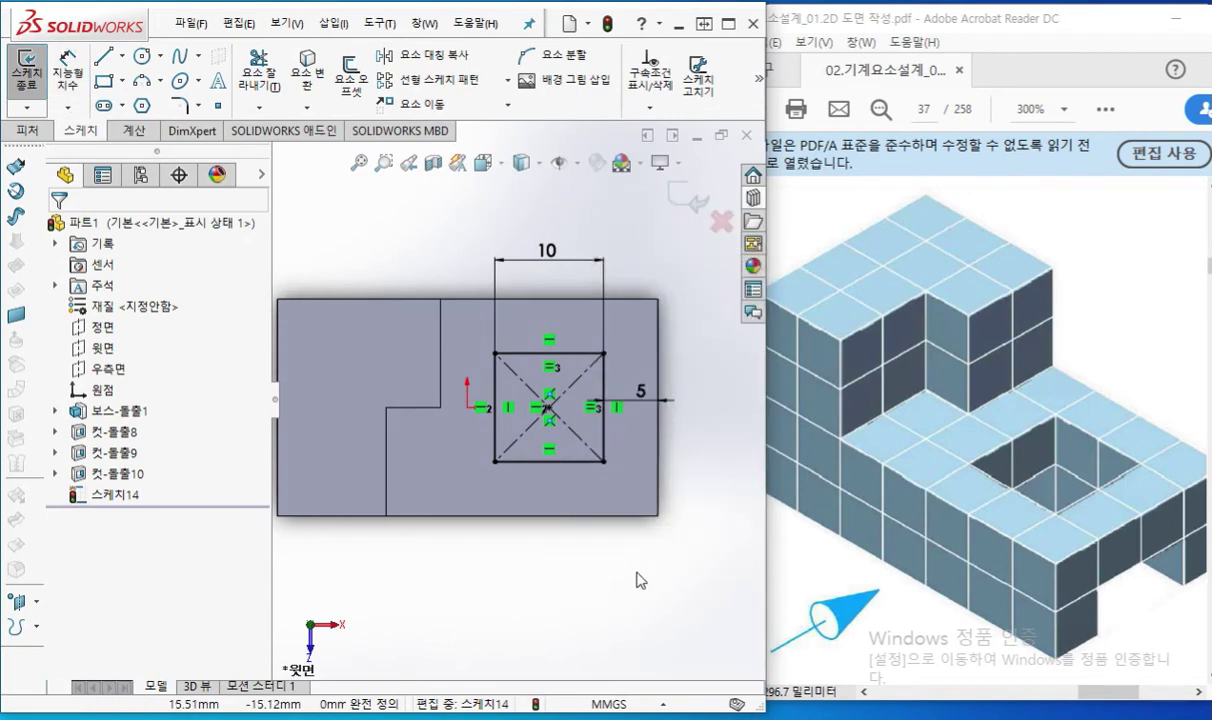
Extrude-cut the square with the Up To Next end condition to open a hole into the bottom channel.
{"action": "key", "text": "s"}
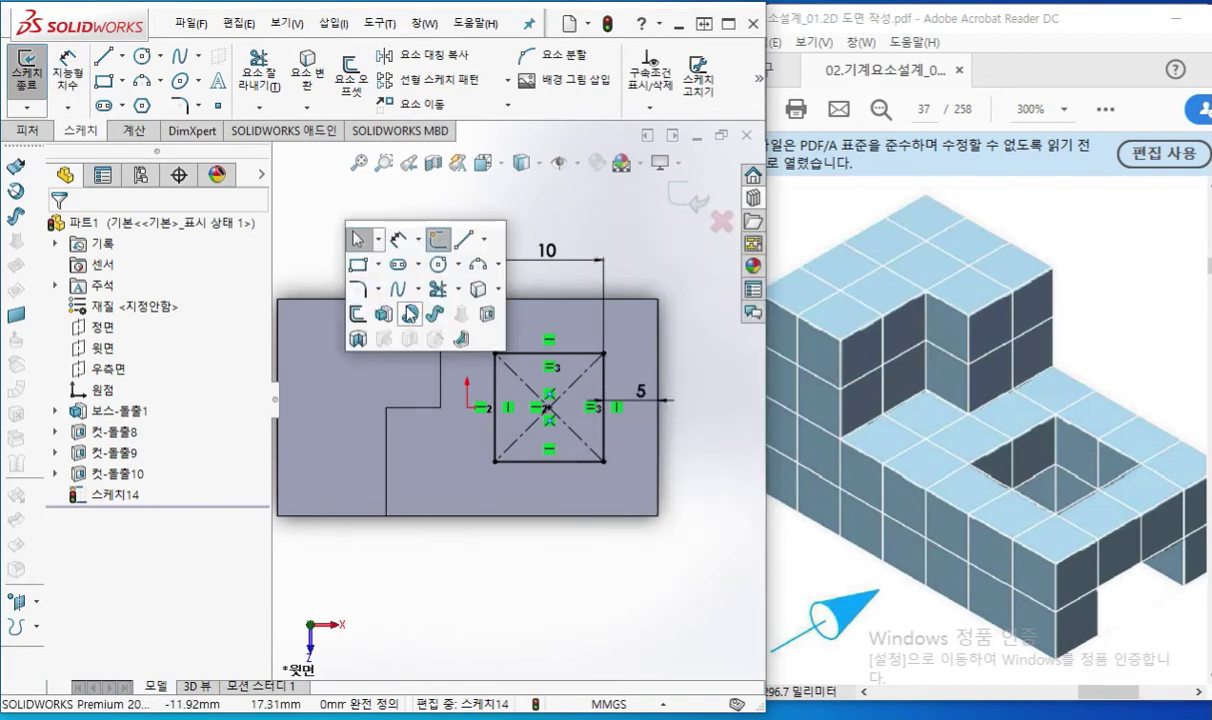
{"action": "left_click", "coordinate": [465, 293]}
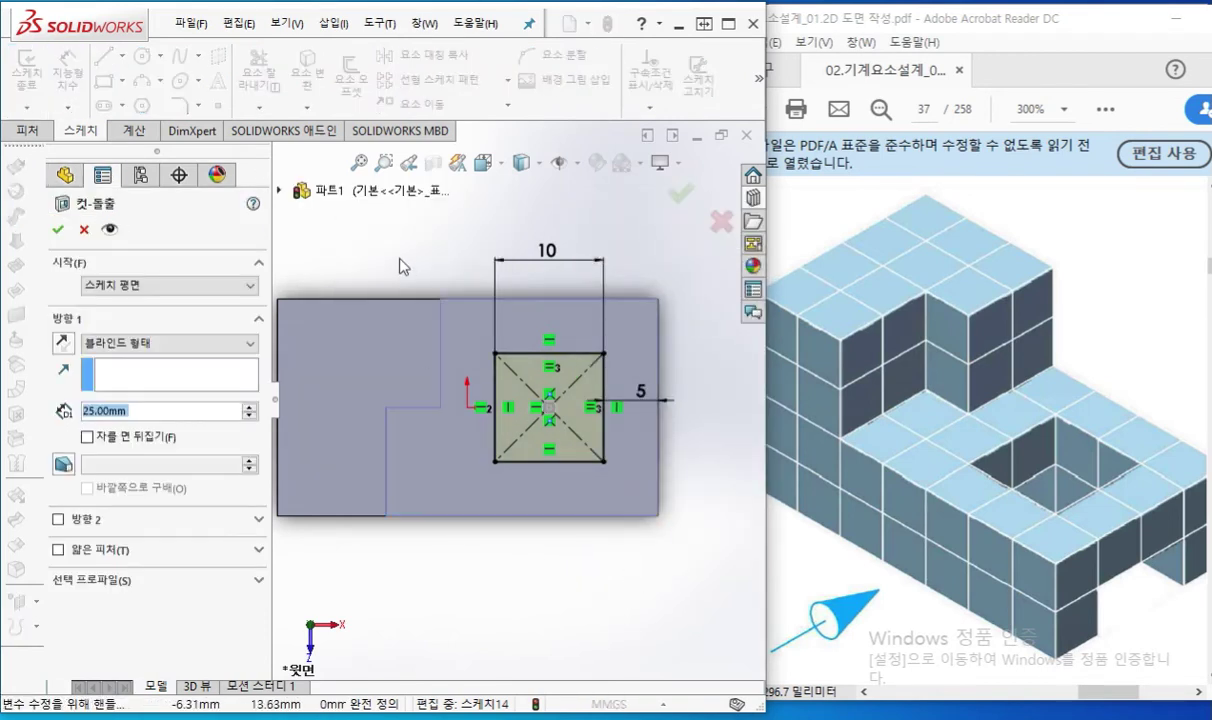
{"action": "left_click", "coordinate": [160, 343]}
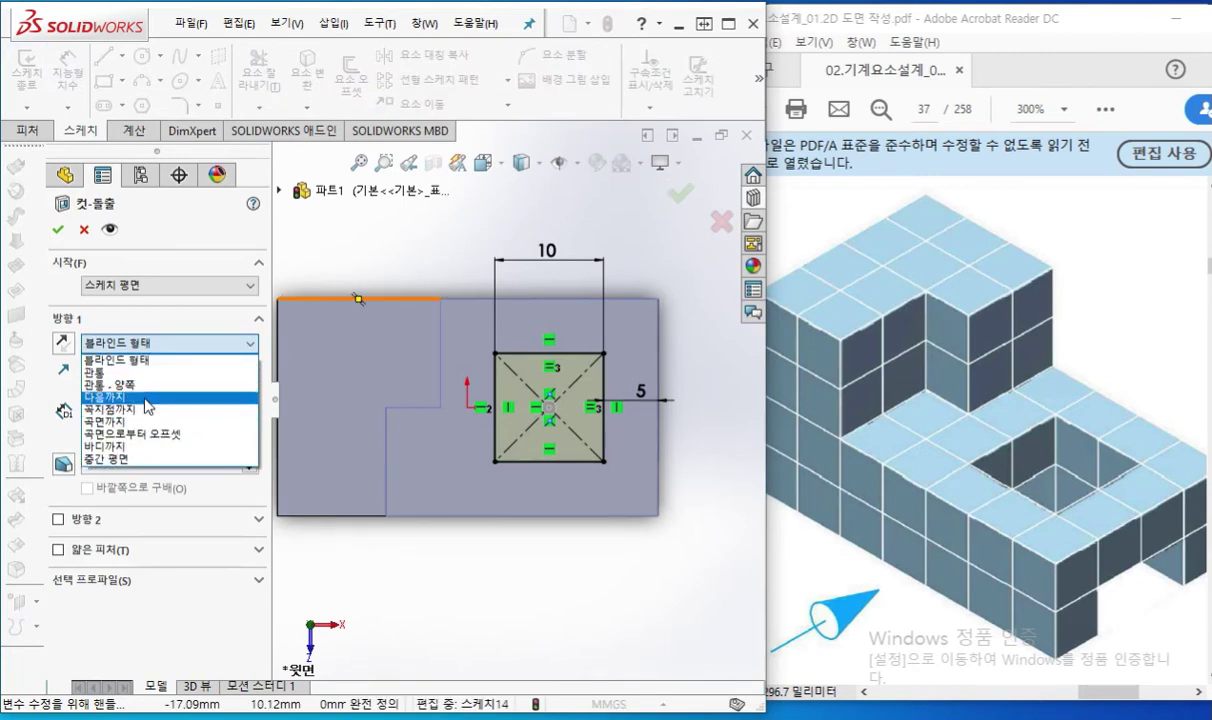
{"action": "left_click", "coordinate": [146, 398]}
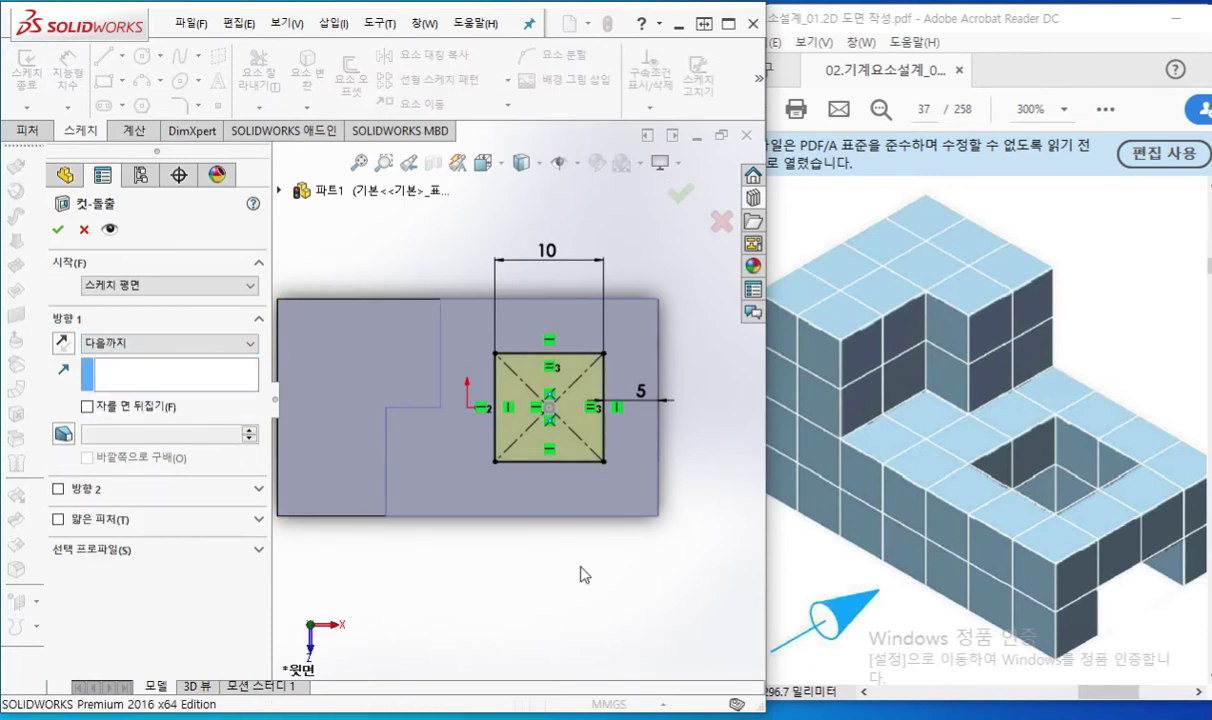
{"action": "key", "text": "Return"}
{"action": "middle_click_drag", "start_coordinate": [592, 584], "coordinate": [505, 488]}
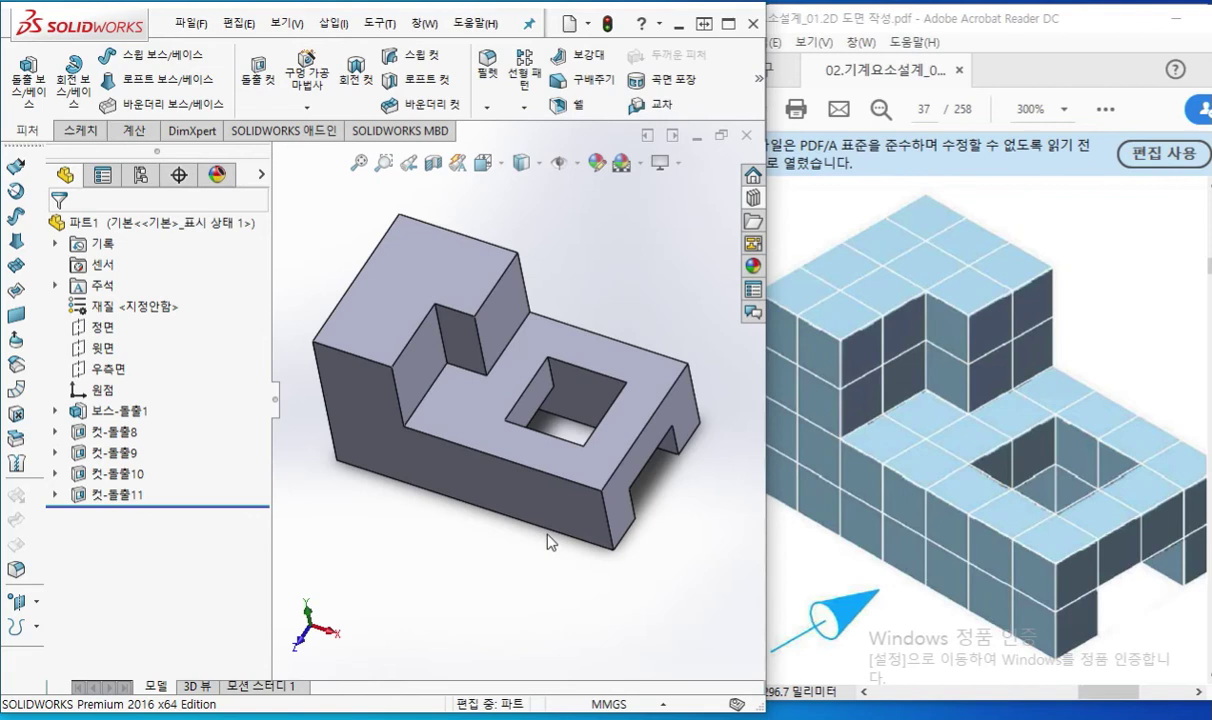
Save the part as 투상30 in the solidworks folder.
{"action": "key", "text": "ctrl+s"}
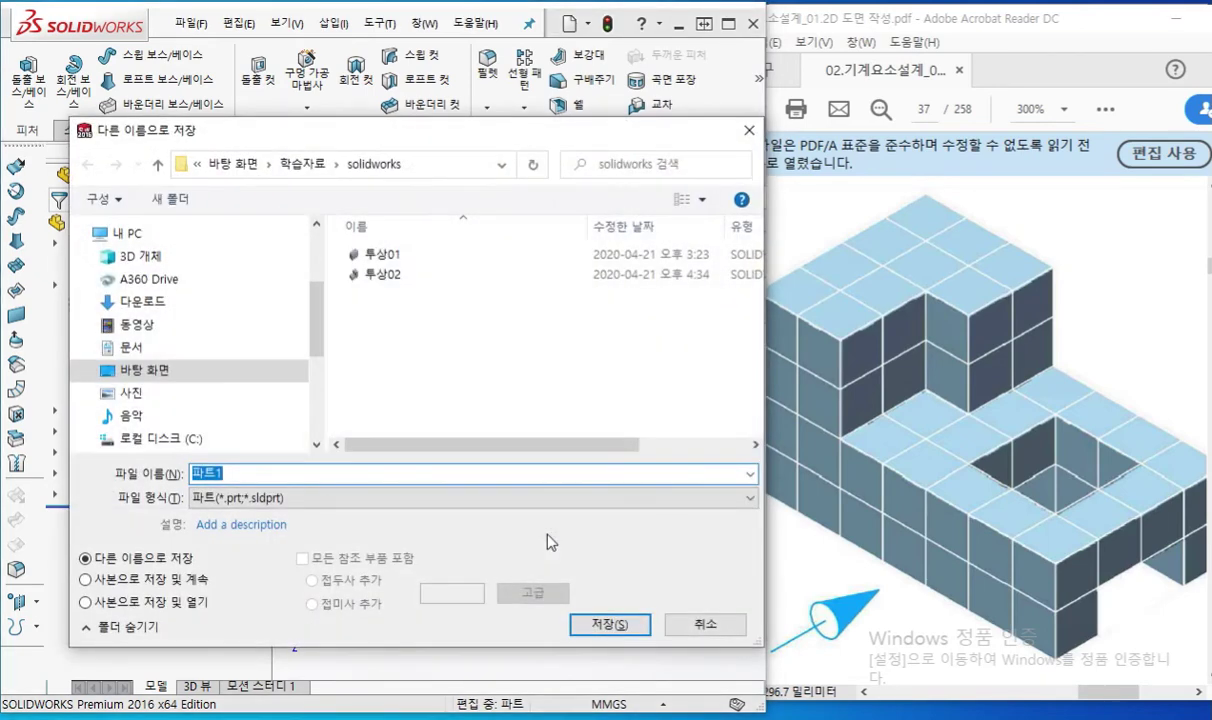
{"action": "left_click", "coordinate": [381, 274]}
{"action": "double_click", "coordinate": [238, 475]}
{"action": "left_click_drag", "start_coordinate": [216, 473], "coordinate": [269, 472]}
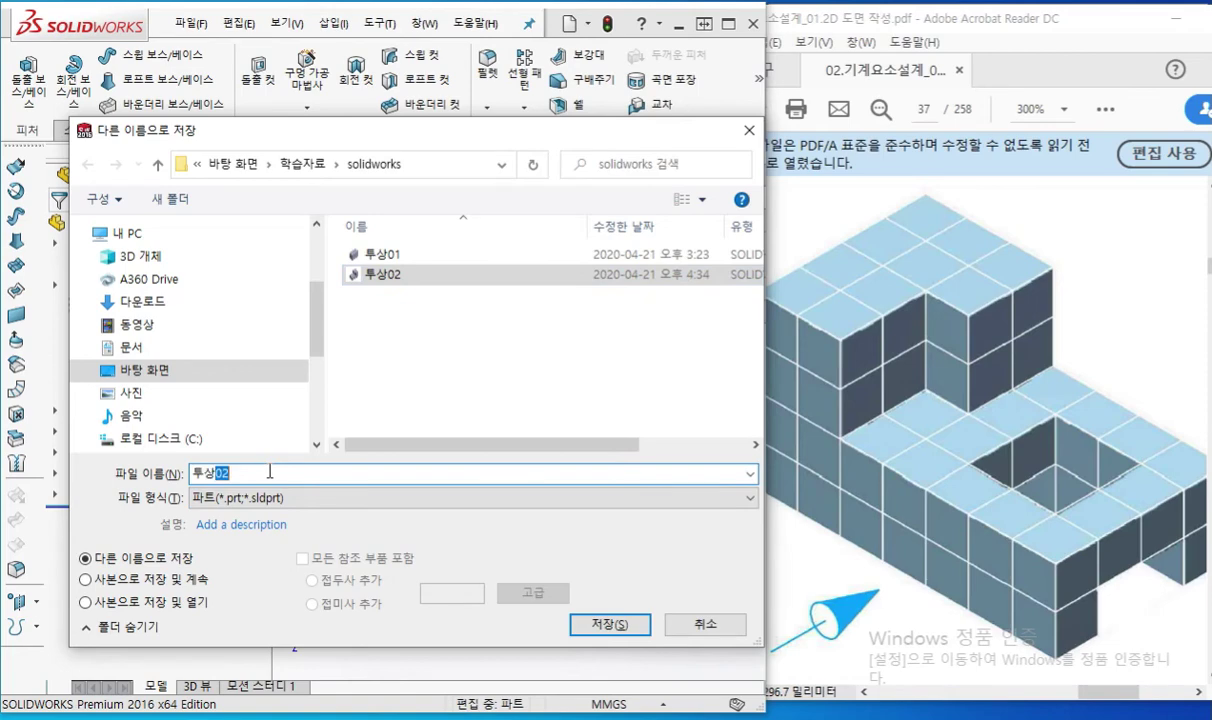
{"action": "type", "text": "03"}
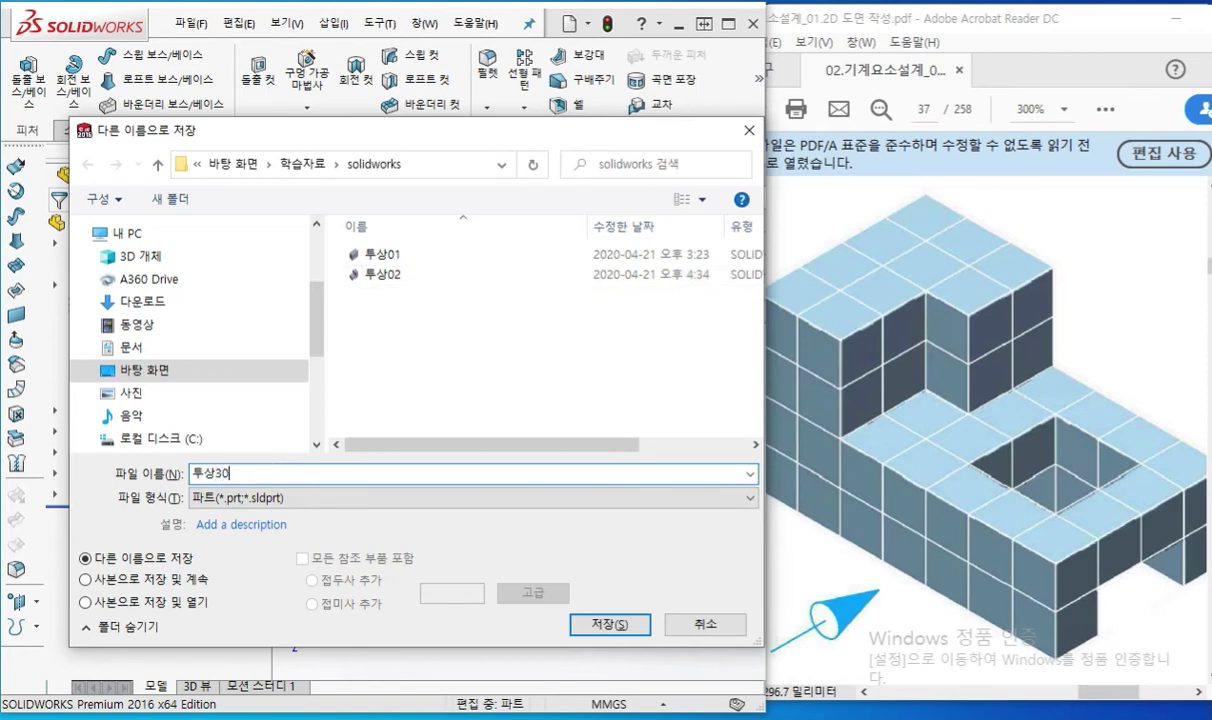
{"action": "key", "text": "Return"}
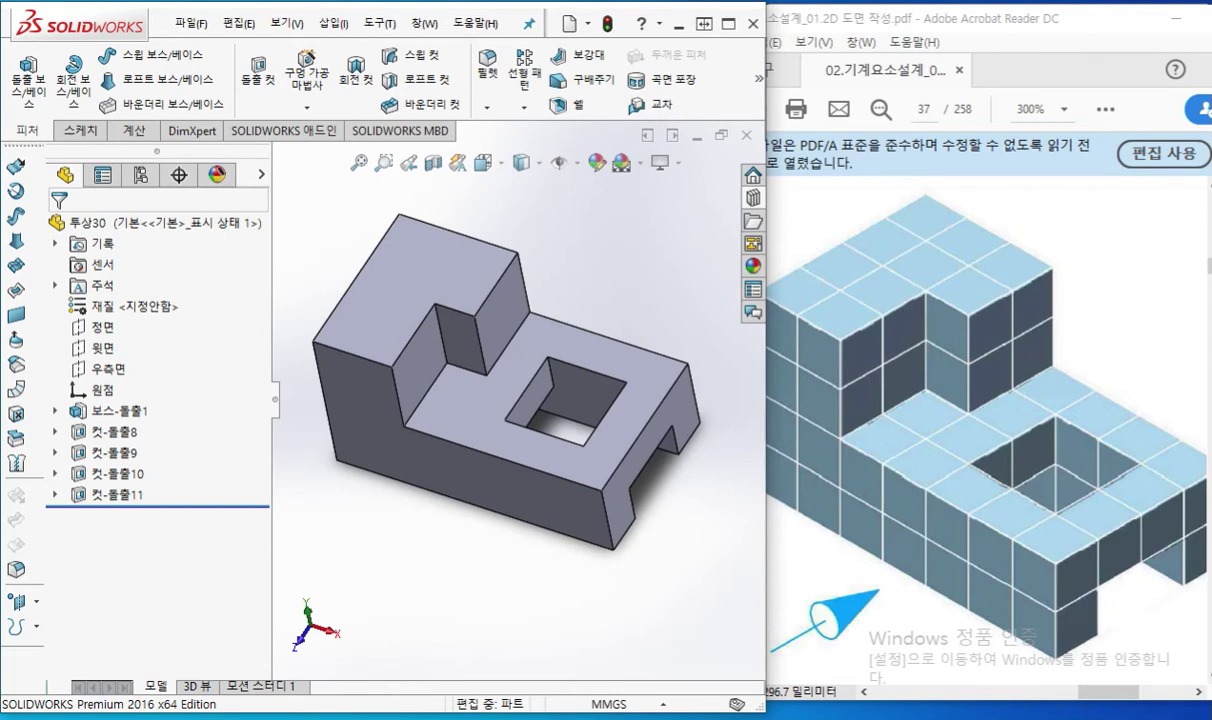
Switch to the Notepad notes and add the line "파일>파트에서 도면작성" below the mouse gesture instructions.
{"action": "key", "text": "alt+Tab"}
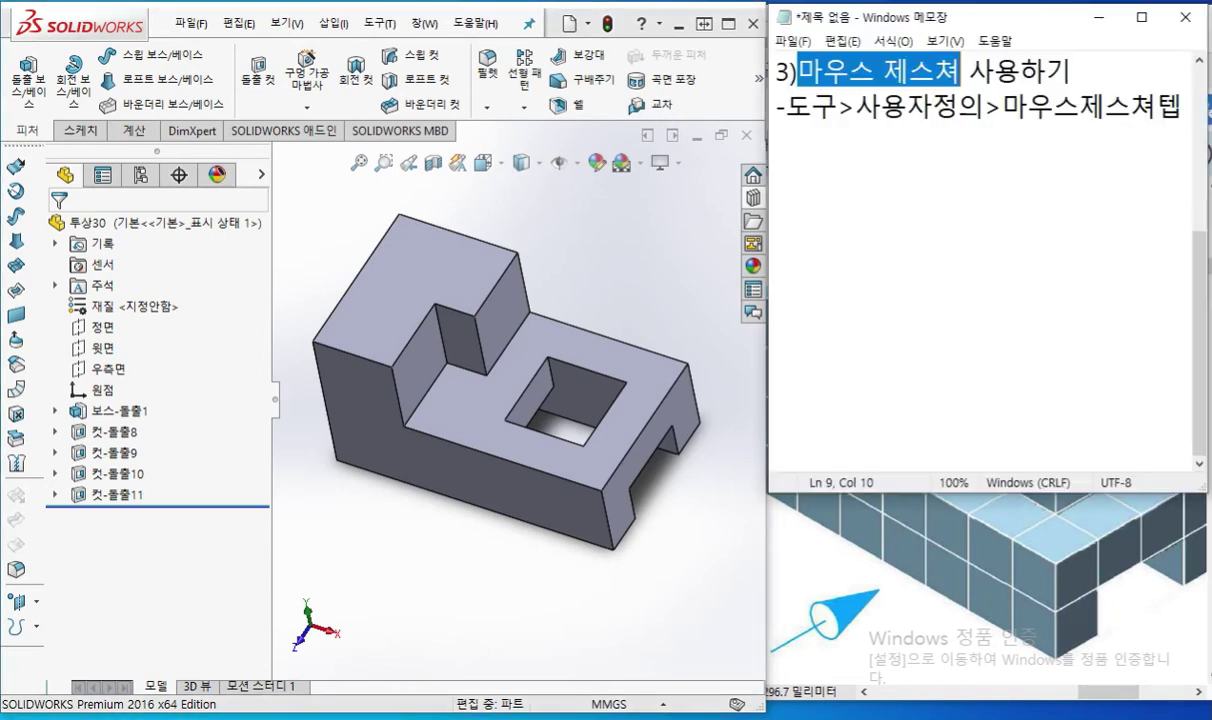
{"action": "left_click", "coordinate": [1116, 134]}
{"action": "key", "text": "Return"}
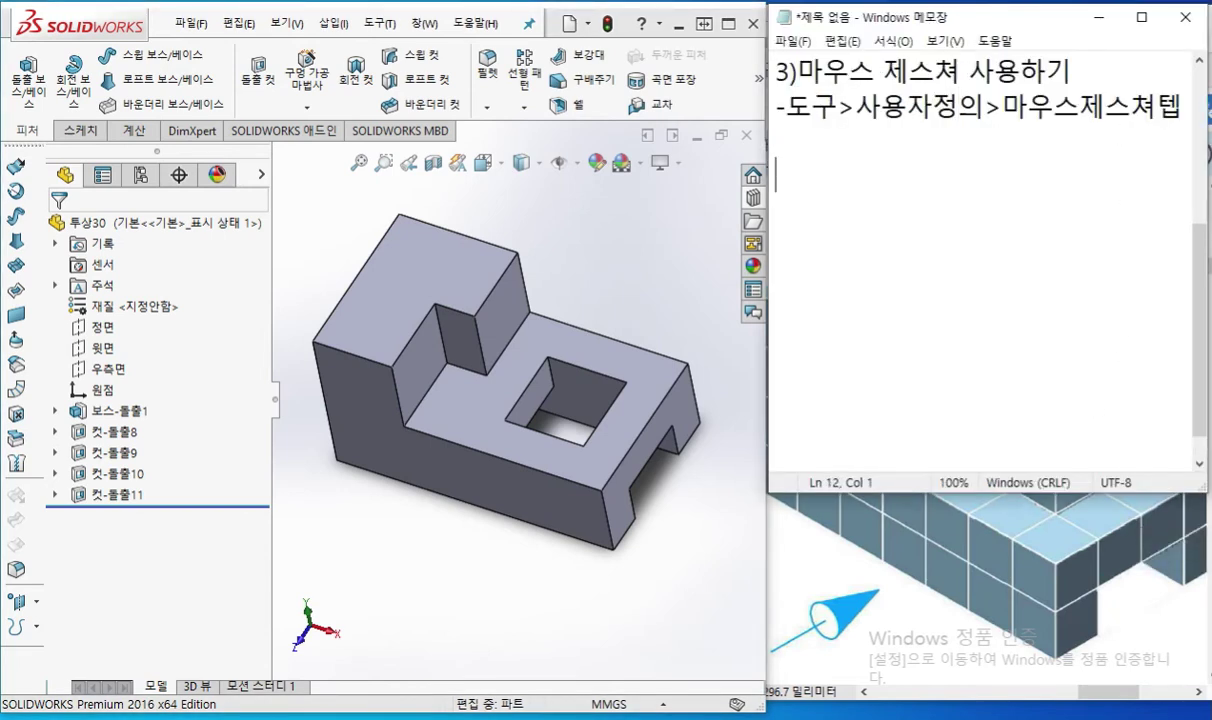
{"action": "type", "text": "파일"}
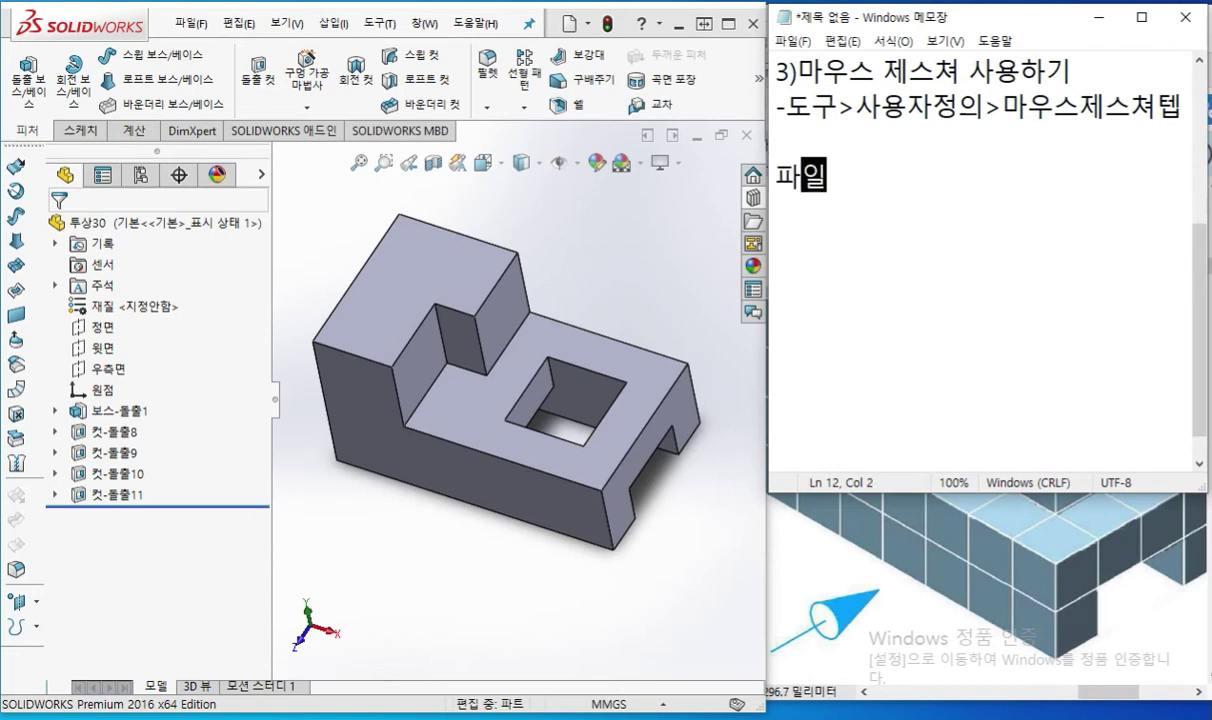
{"action": "type", "text": ">파트"}
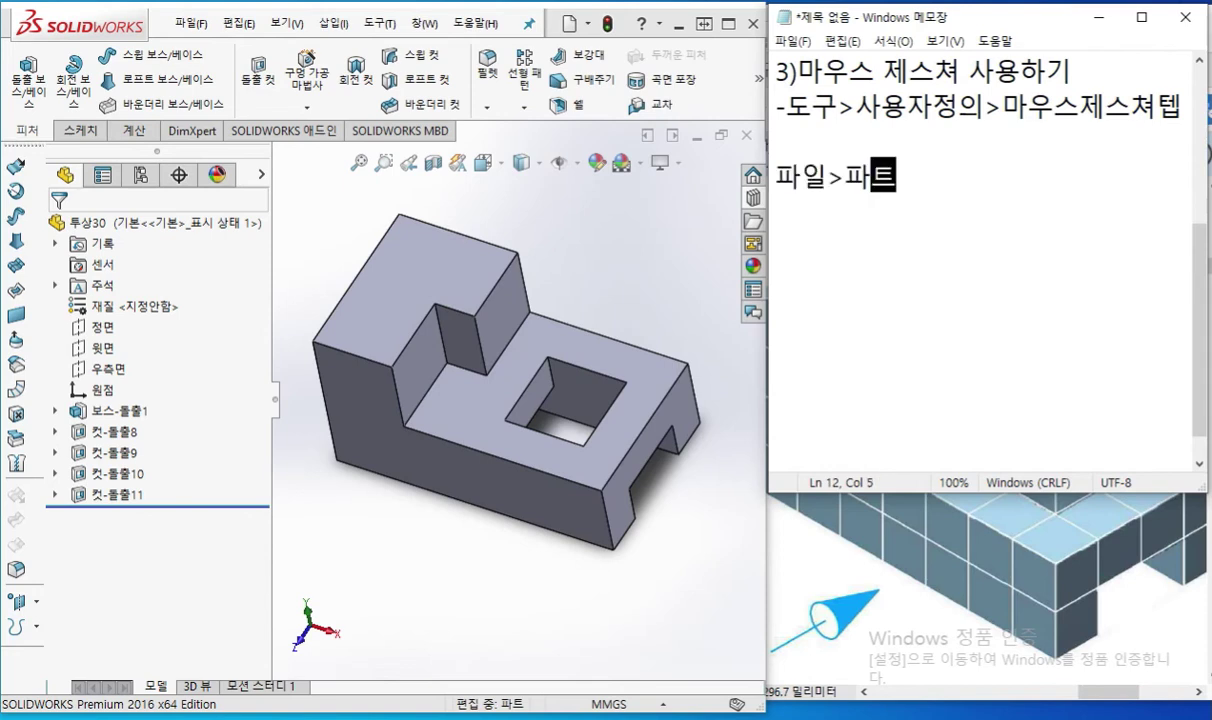
{"action": "type", "text": "에서 도면작성"}
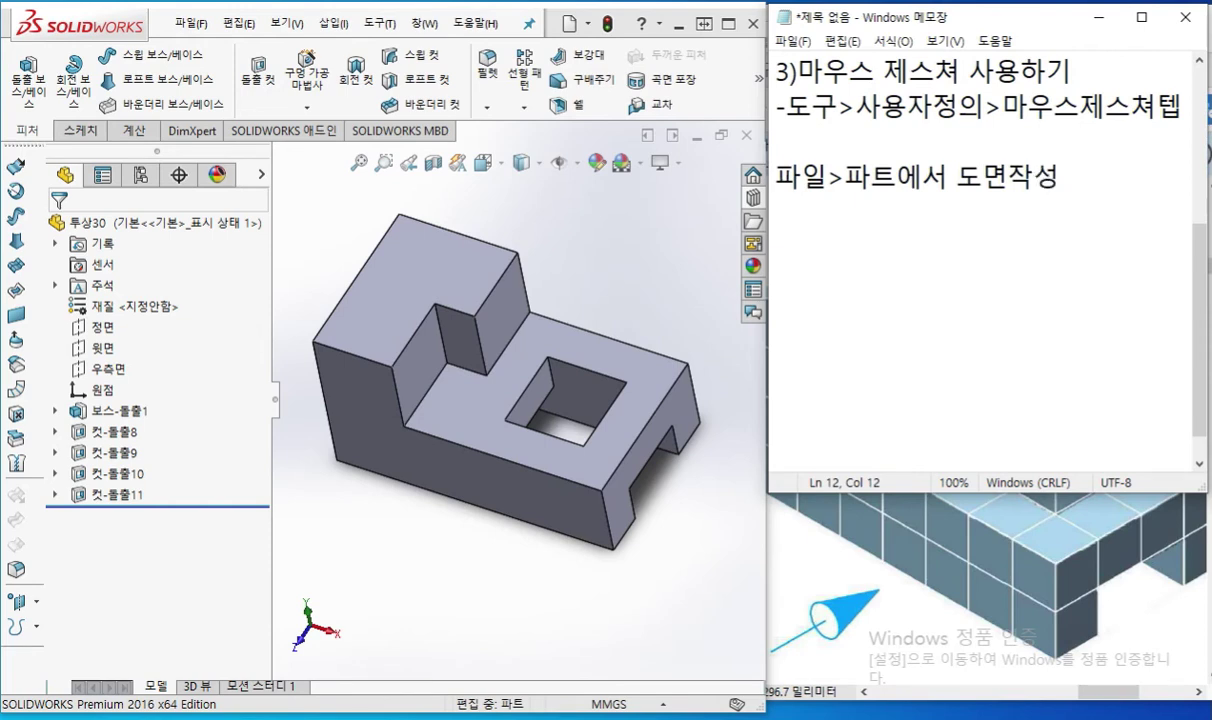
{"action": "key", "text": "Return"}
{"action": "left_click", "coordinate": [576, 33]}
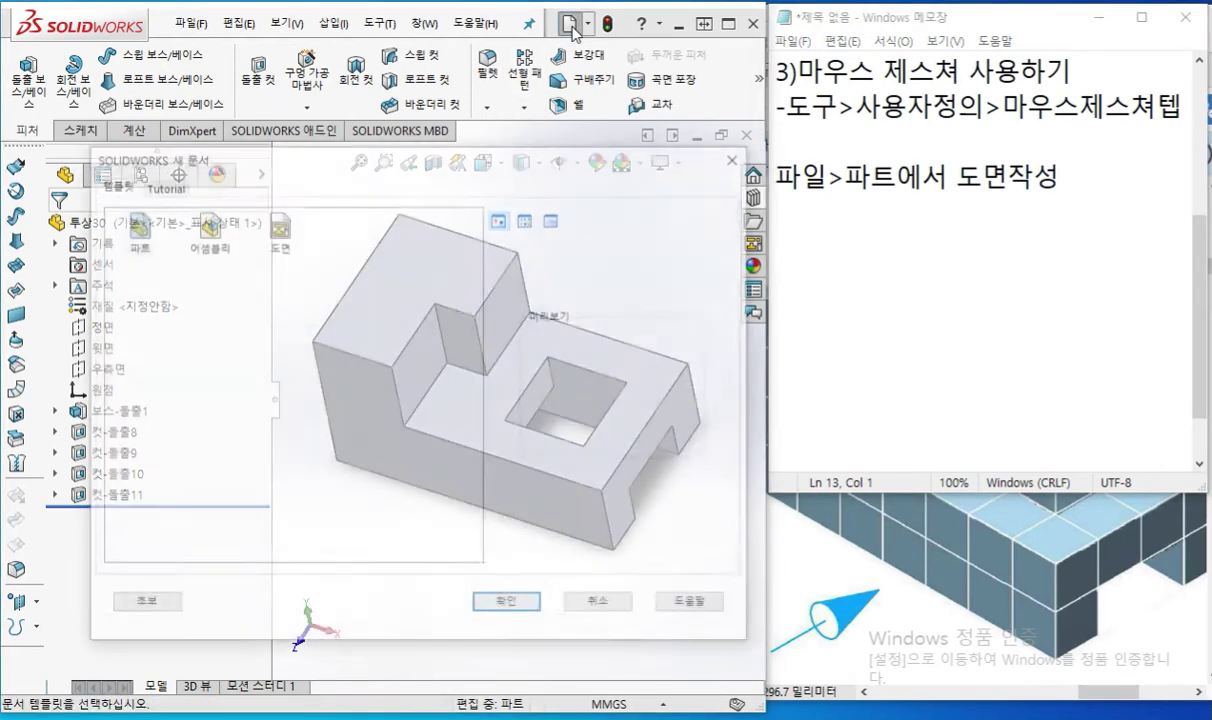
{"action": "left_click", "coordinate": [275, 232]}
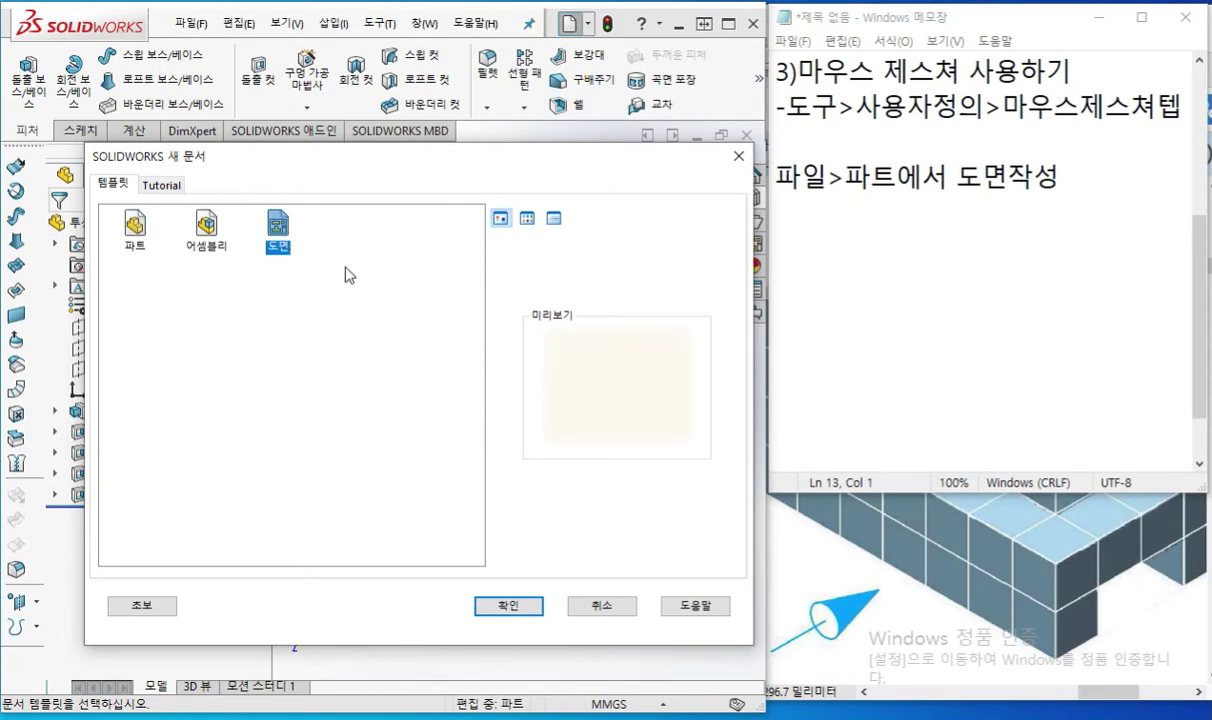
{"action": "left_click", "coordinate": [603, 607]}
Create a new drawing from the open part in SOLIDWORKS, using the 도면 template.
{"action": "left_click", "coordinate": [187, 24]}
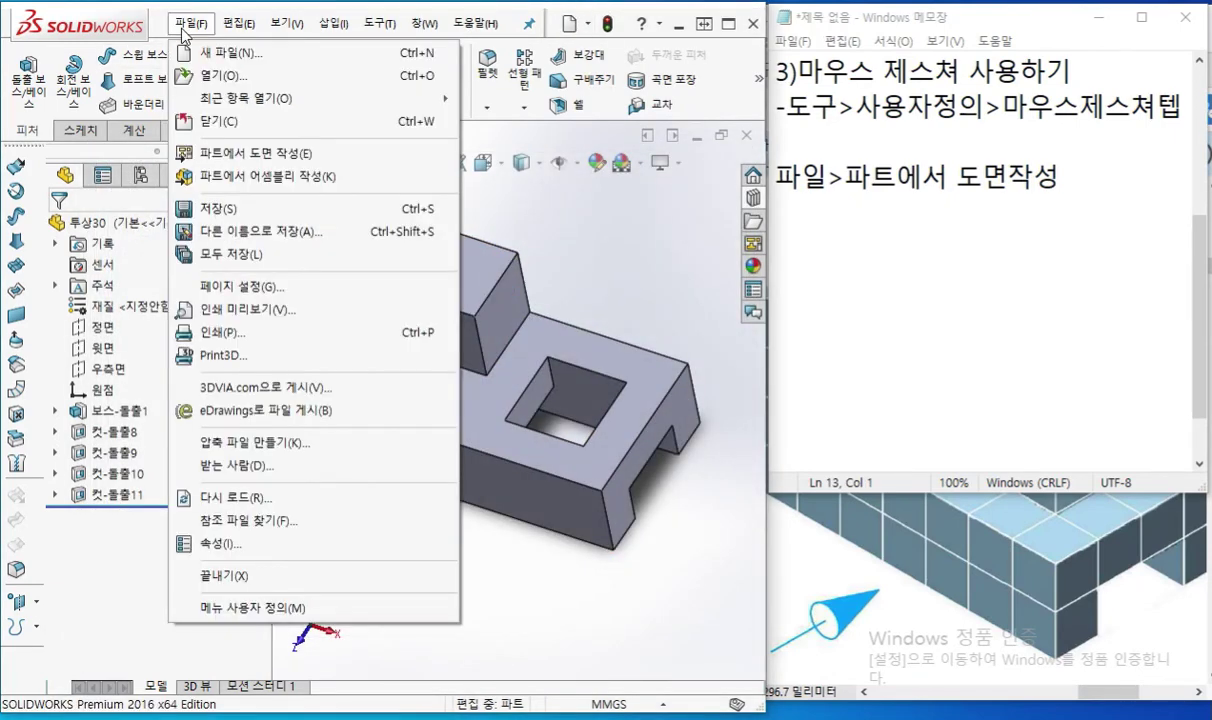
{"action": "left_click", "coordinate": [279, 155]}
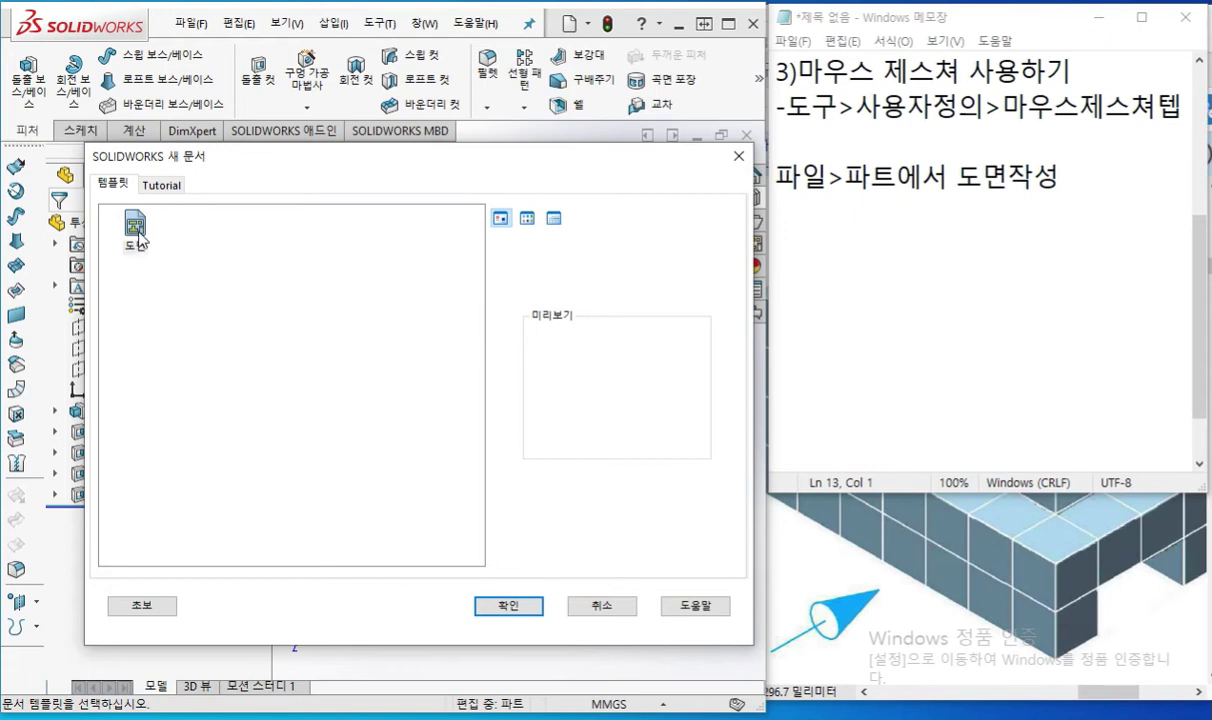
{"action": "left_click", "coordinate": [509, 607]}
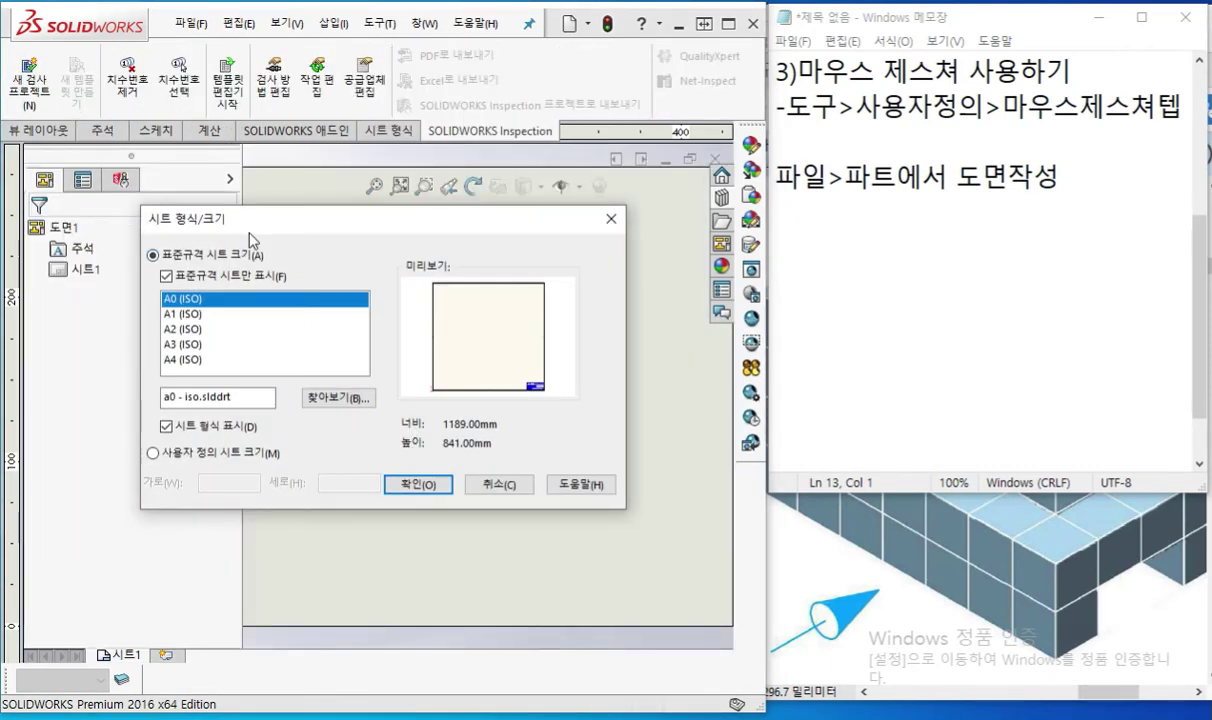
{"action": "key", "text": "F12"}
{"action": "mouse_move", "coordinate": [234, 231]}
{"action": "left_mouse_down"}
{"action": "mouse_move", "coordinate": [170, 238]}
{"action": "mouse_move", "coordinate": [240, 212]}
{"action": "mouse_move", "coordinate": [250, 232]}
{"action": "left_mouse_up"}
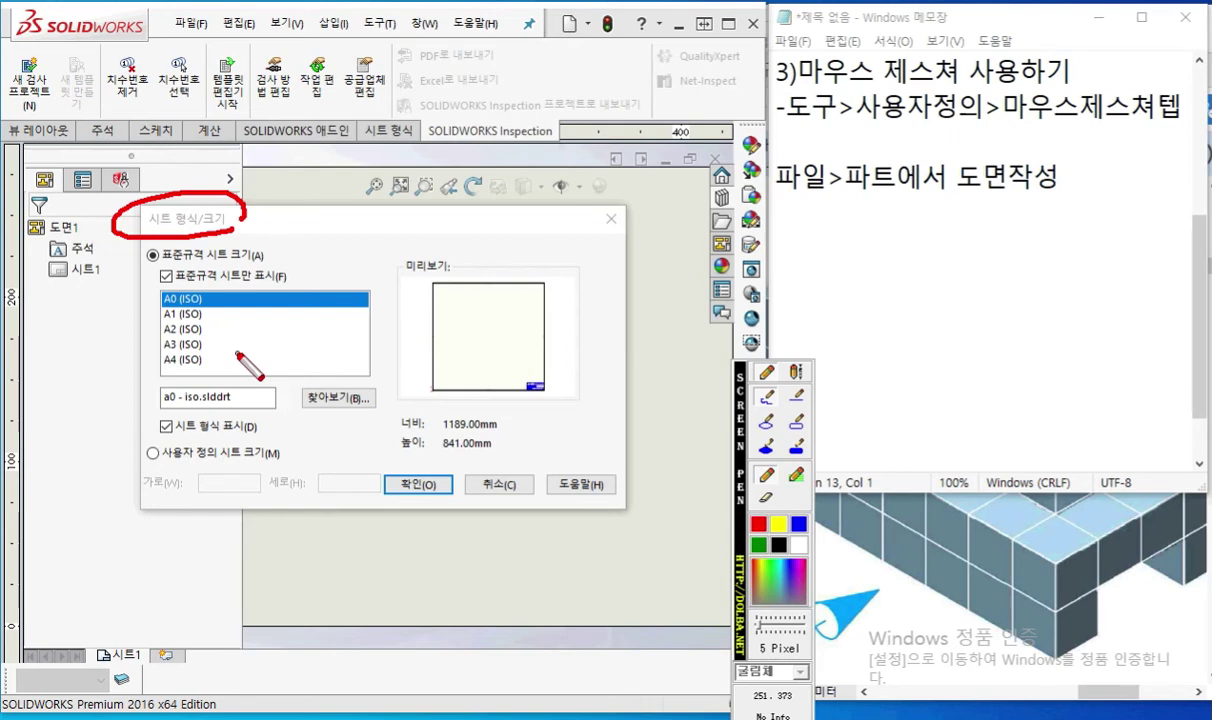
{"action": "mouse_move", "coordinate": [146, 351]}
{"action": "left_mouse_down"}
{"action": "mouse_move", "coordinate": [232, 356]}
{"action": "mouse_move", "coordinate": [270, 314]}
{"action": "mouse_move", "coordinate": [263, 355]}
{"action": "left_mouse_up"}
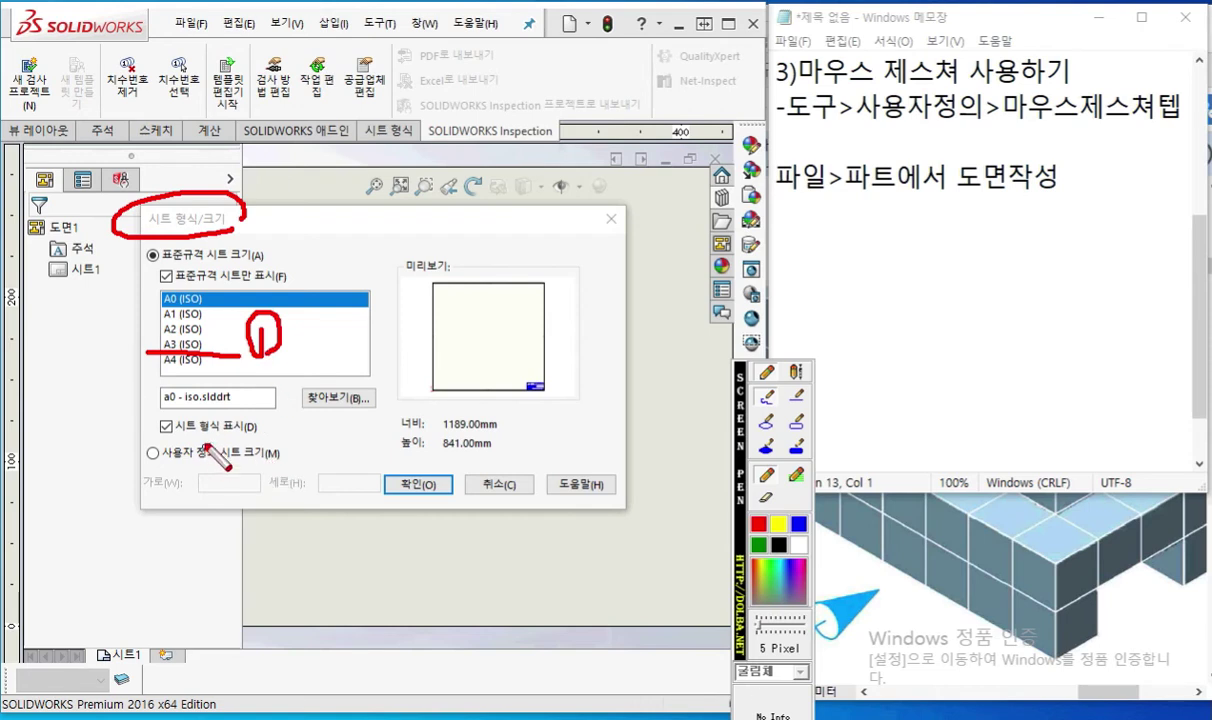
{"action": "mouse_move", "coordinate": [146, 463]}
{"action": "left_mouse_down"}
{"action": "mouse_move", "coordinate": [278, 463]}
{"action": "mouse_move", "coordinate": [306, 448]}
{"action": "mouse_move", "coordinate": [322, 456]}
{"action": "mouse_move", "coordinate": [292, 458]}
{"action": "mouse_move", "coordinate": [320, 464]}
{"action": "left_mouse_up"}
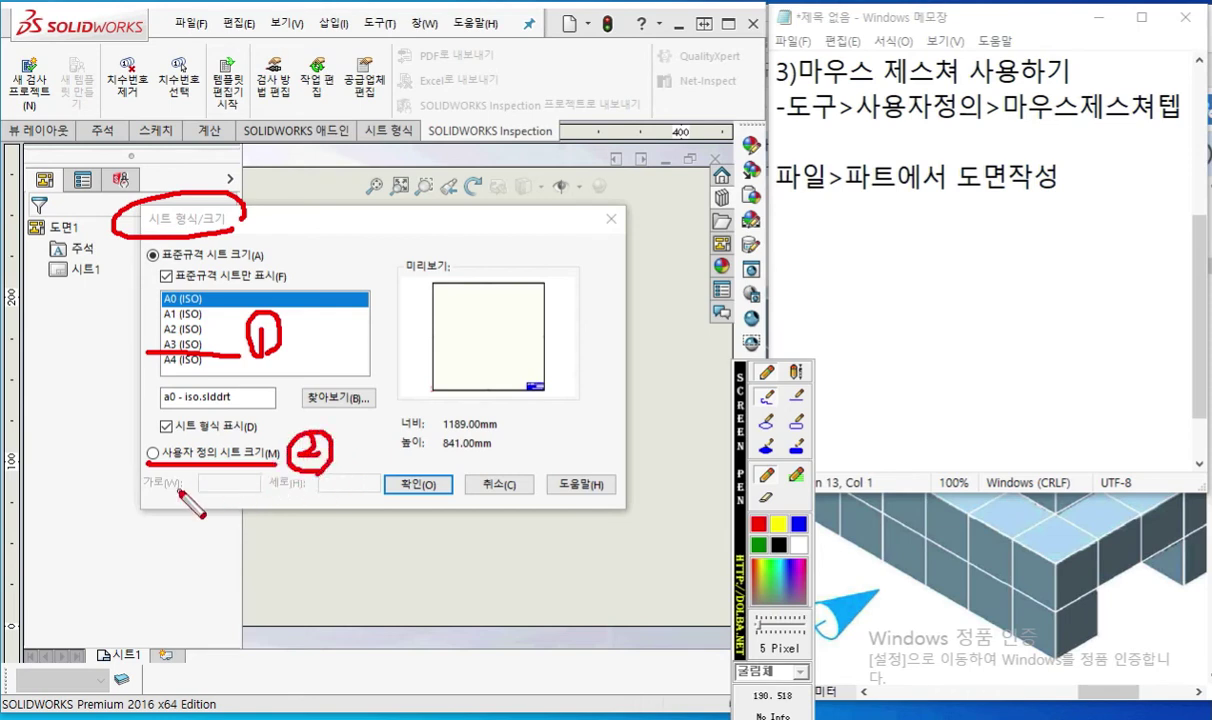
{"action": "mouse_move", "coordinate": [208, 476]}
{"action": "left_mouse_down"}
{"action": "mouse_move", "coordinate": [249, 500]}
{"action": "mouse_move", "coordinate": [260, 478]}
{"action": "mouse_move", "coordinate": [344, 503]}
{"action": "mouse_move", "coordinate": [338, 492]}
{"action": "mouse_move", "coordinate": [355, 484]}
{"action": "mouse_move", "coordinate": [352, 508]}
{"action": "mouse_move", "coordinate": [366, 515]}
{"action": "left_mouse_up"}
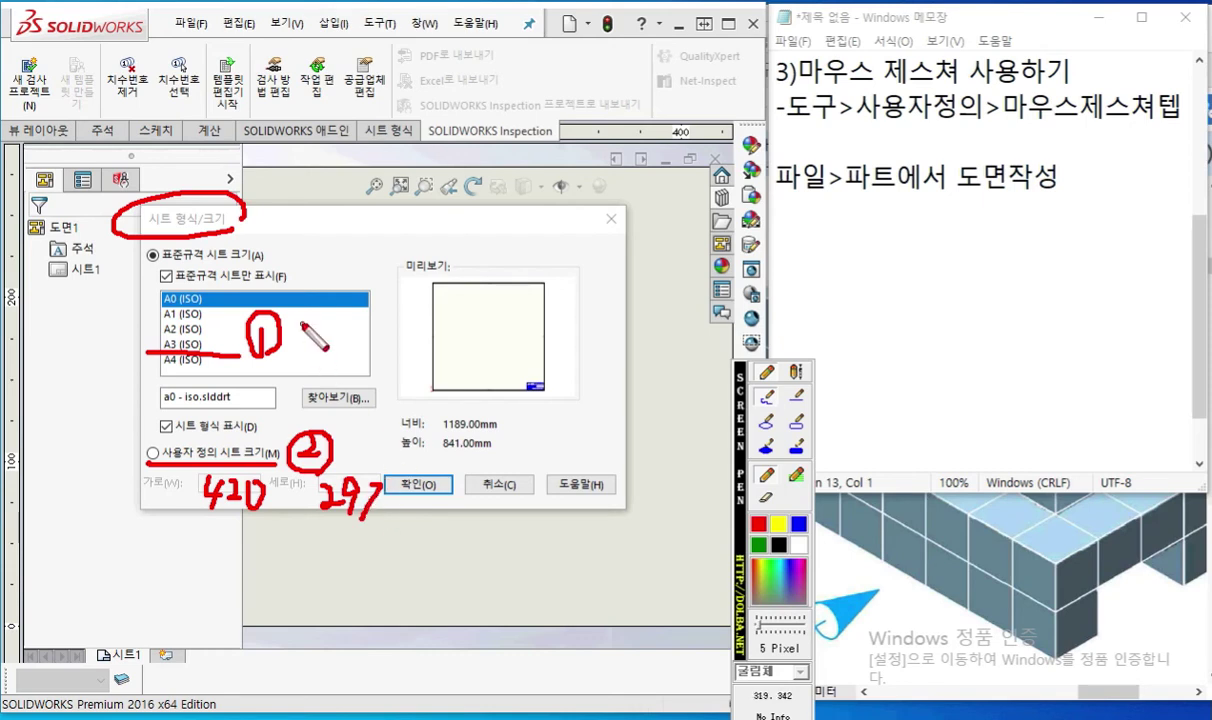
{"action": "key", "text": "Escape"}
Set the drawing sheet to a custom size of 420 mm wide by 297 mm high and enlarge the program window.
{"action": "left_click", "coordinate": [184, 344]}
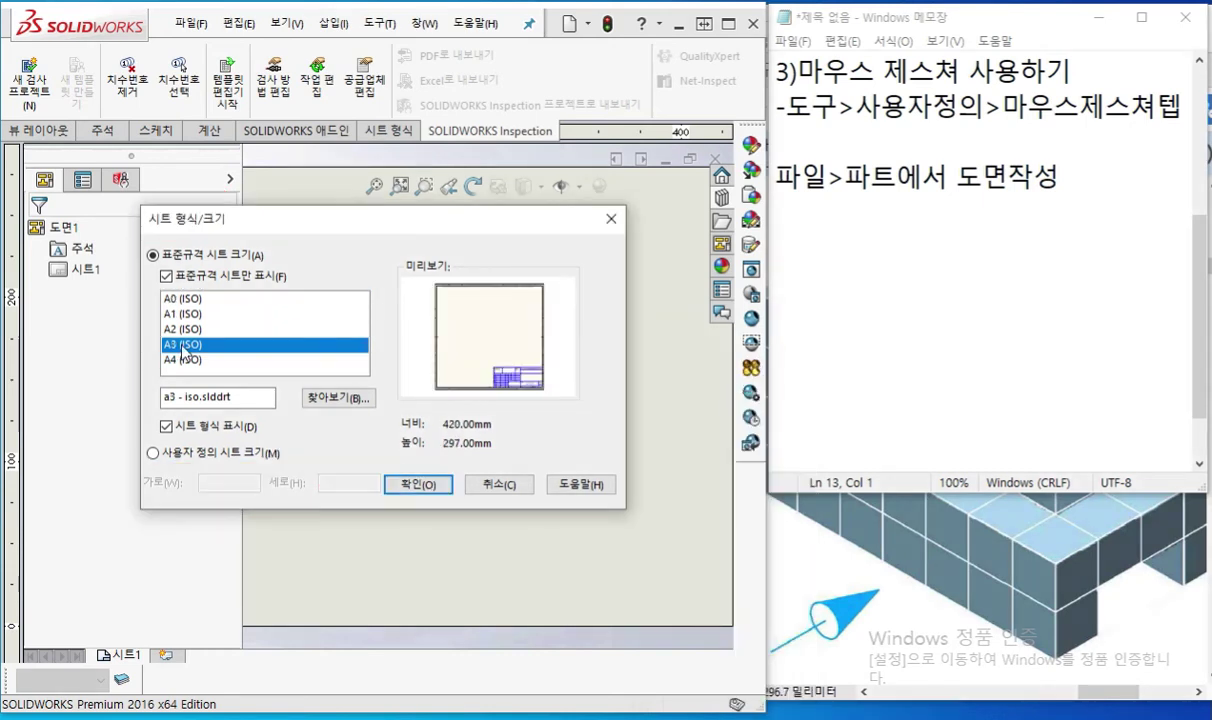
{"action": "left_click", "coordinate": [152, 453]}
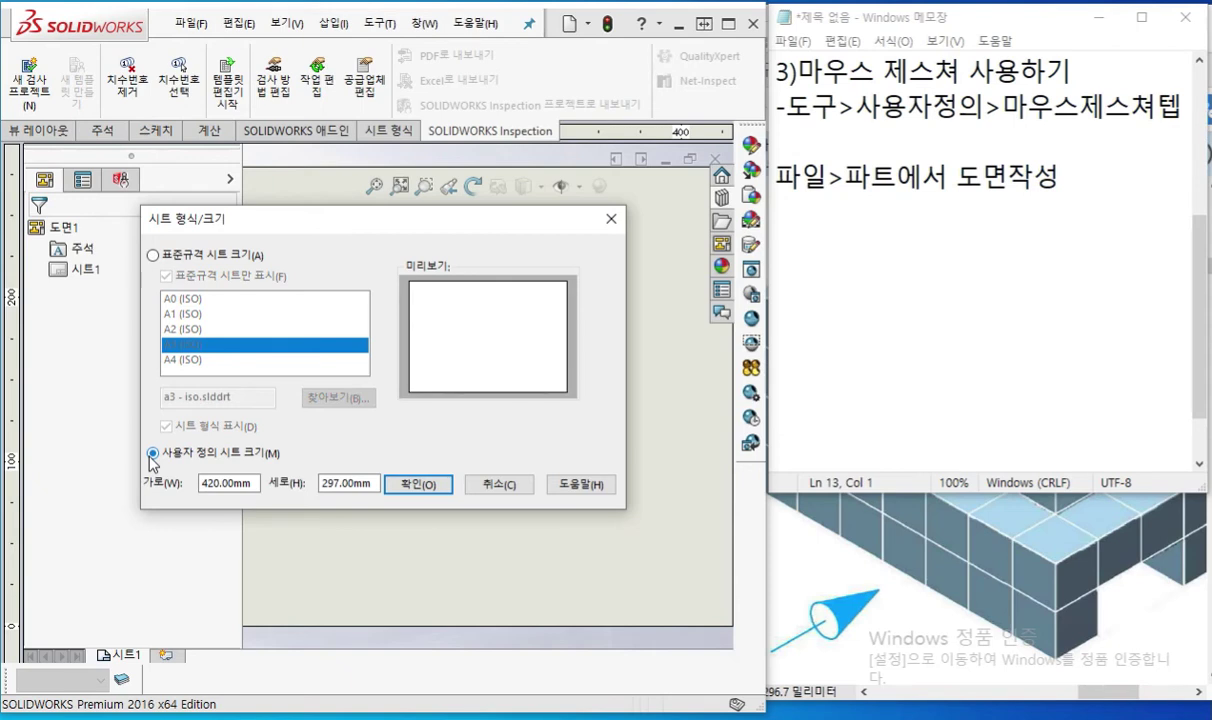
{"action": "left_click_drag", "start_coordinate": [250, 483], "coordinate": [176, 483]}
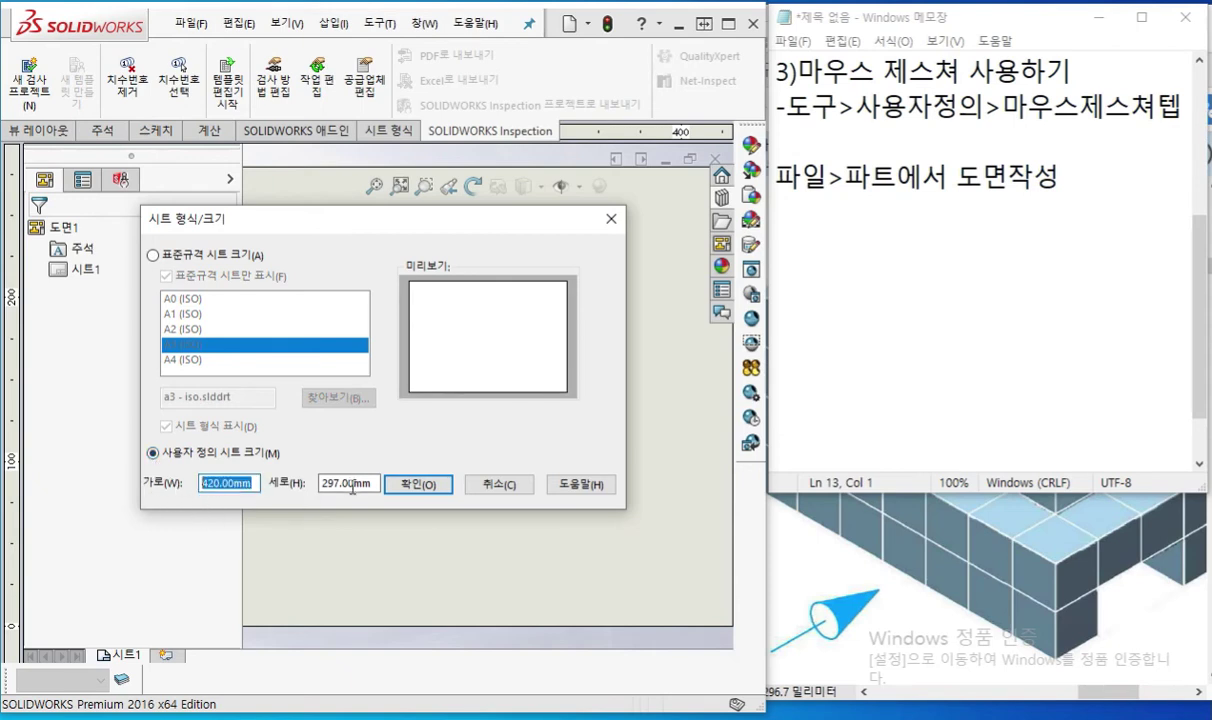
{"action": "left_click_drag", "start_coordinate": [376, 484], "coordinate": [284, 502]}
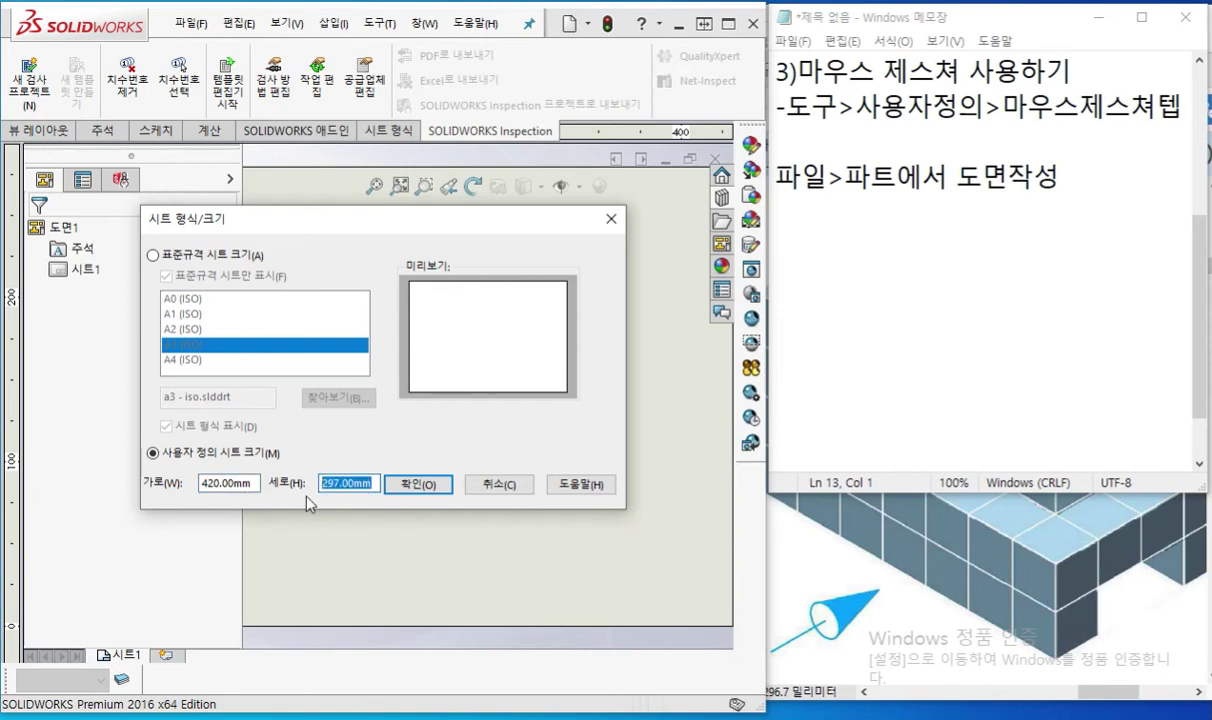
{"action": "left_click", "coordinate": [420, 485]}
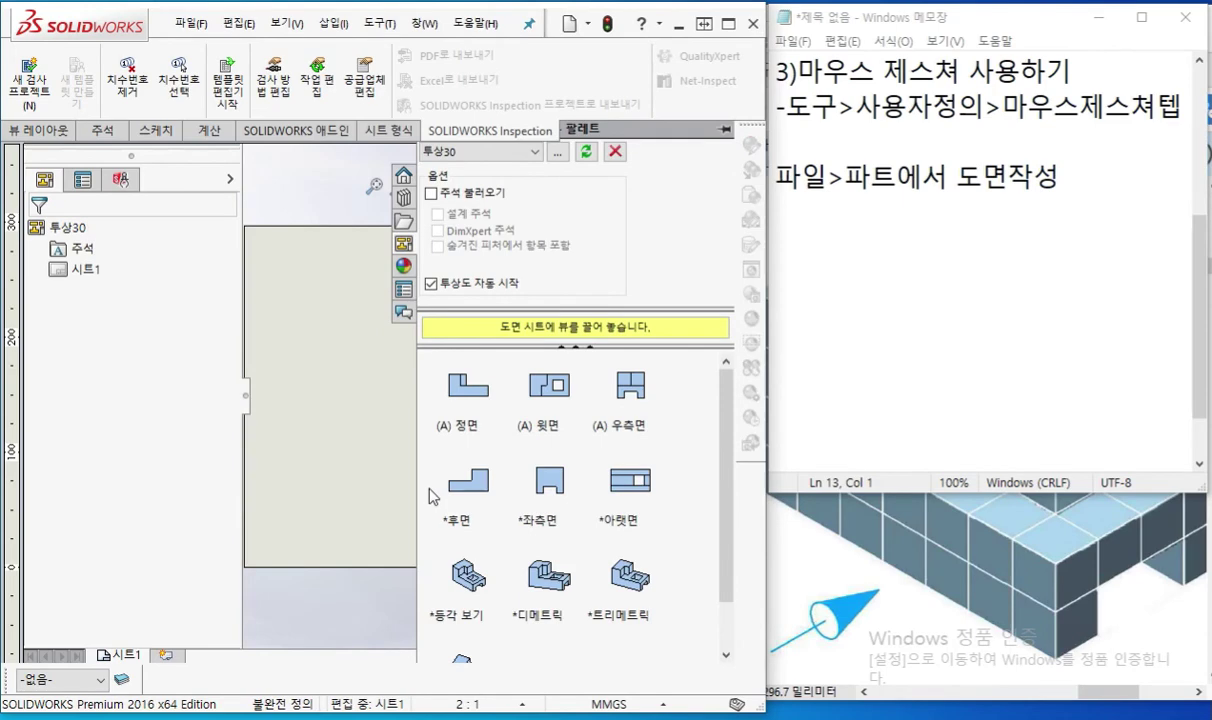
{"action": "left_click", "coordinate": [703, 22]}
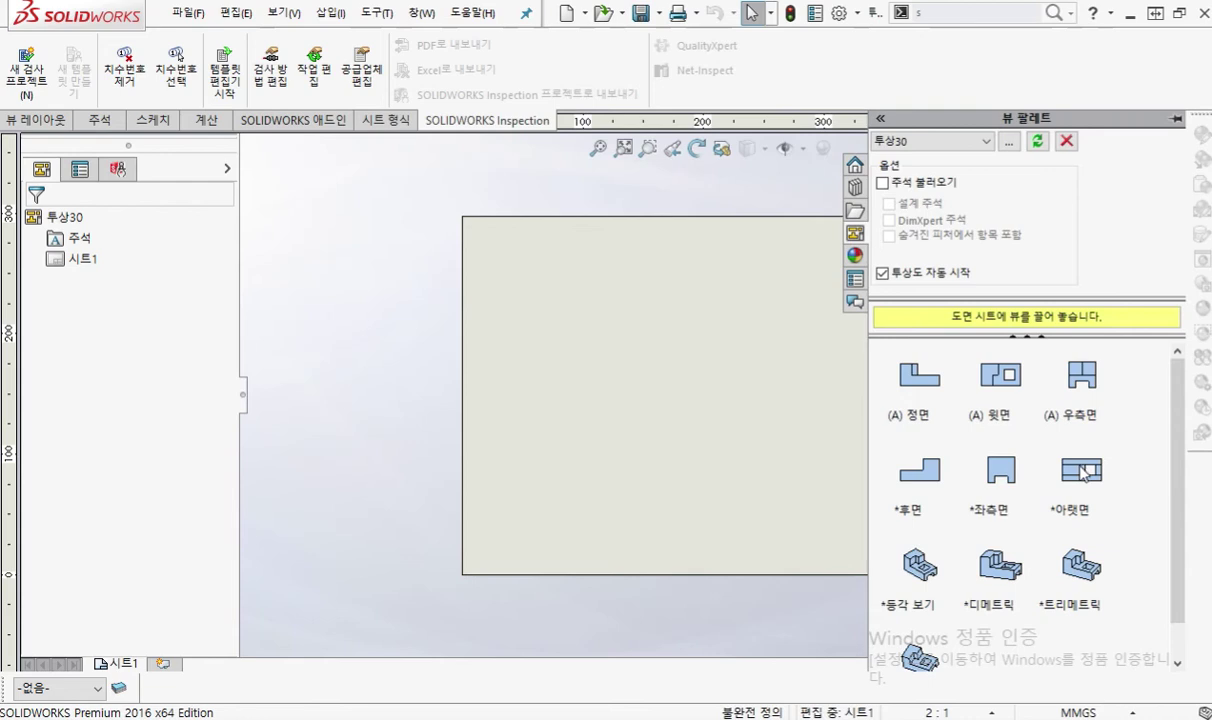
{"action": "mouse_move", "coordinate": [893, 342]}
{"action": "left_mouse_down"}
{"action": "mouse_move", "coordinate": [1165, 460]}
{"action": "mouse_move", "coordinate": [1088, 620]}
{"action": "mouse_move", "coordinate": [866, 495]}
{"action": "mouse_move", "coordinate": [925, 305]}
{"action": "mouse_move", "coordinate": [1075, 322]}
{"action": "left_mouse_up"}
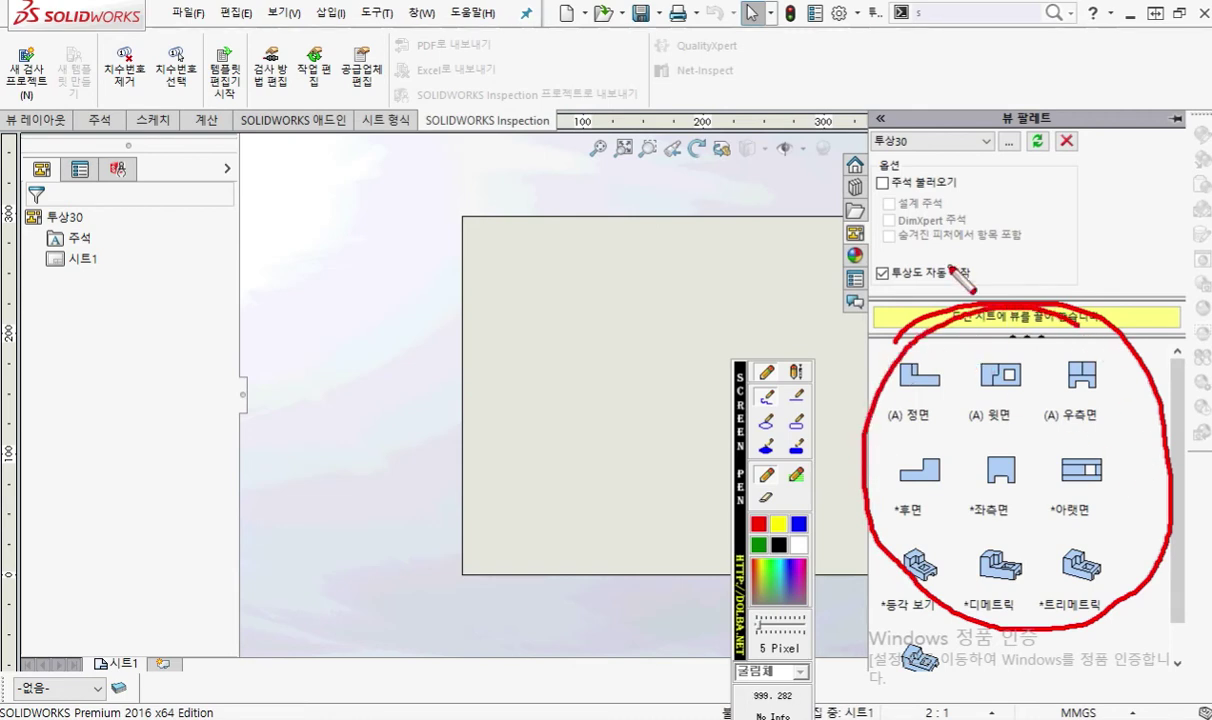
{"action": "mouse_move", "coordinate": [884, 222]}
{"action": "left_mouse_down"}
{"action": "mouse_move", "coordinate": [840, 215]}
{"action": "mouse_move", "coordinate": [850, 252]}
{"action": "mouse_move", "coordinate": [882, 256]}
{"action": "left_mouse_up"}
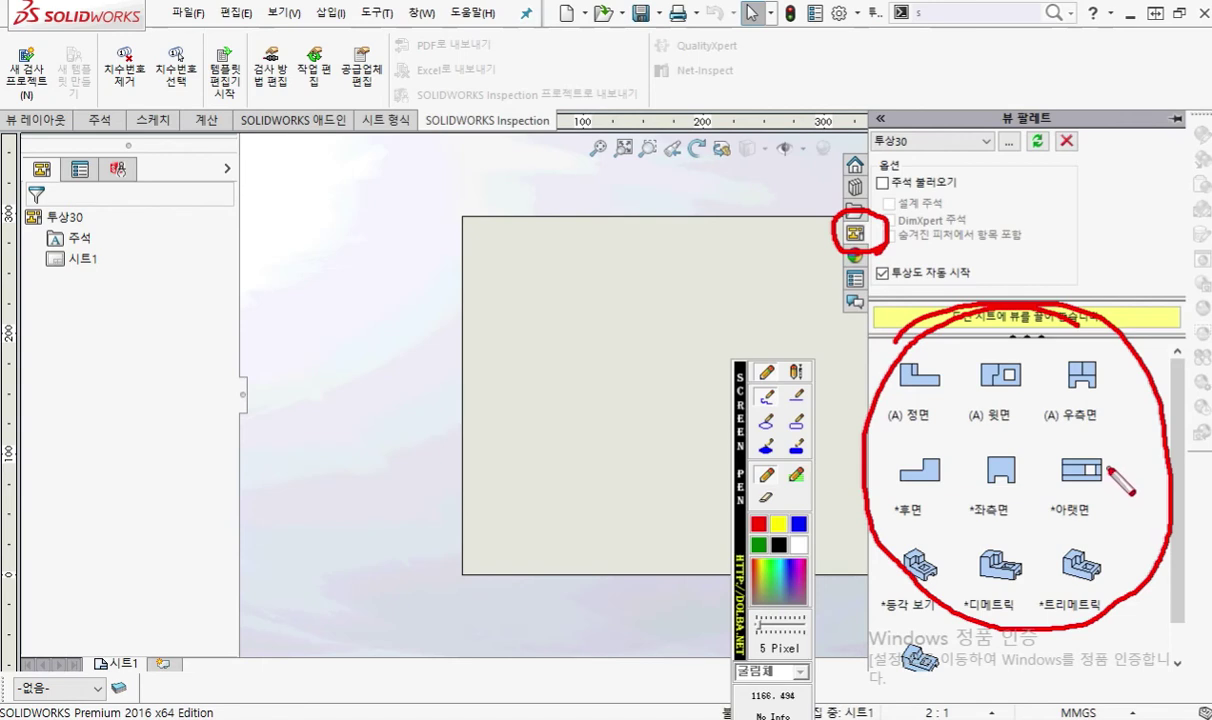
{"action": "mouse_move", "coordinate": [1000, 410]}
{"action": "left_mouse_down"}
{"action": "mouse_move", "coordinate": [970, 398]}
{"action": "mouse_move", "coordinate": [1040, 369]}
{"action": "mouse_move", "coordinate": [1040, 402]}
{"action": "left_mouse_up"}
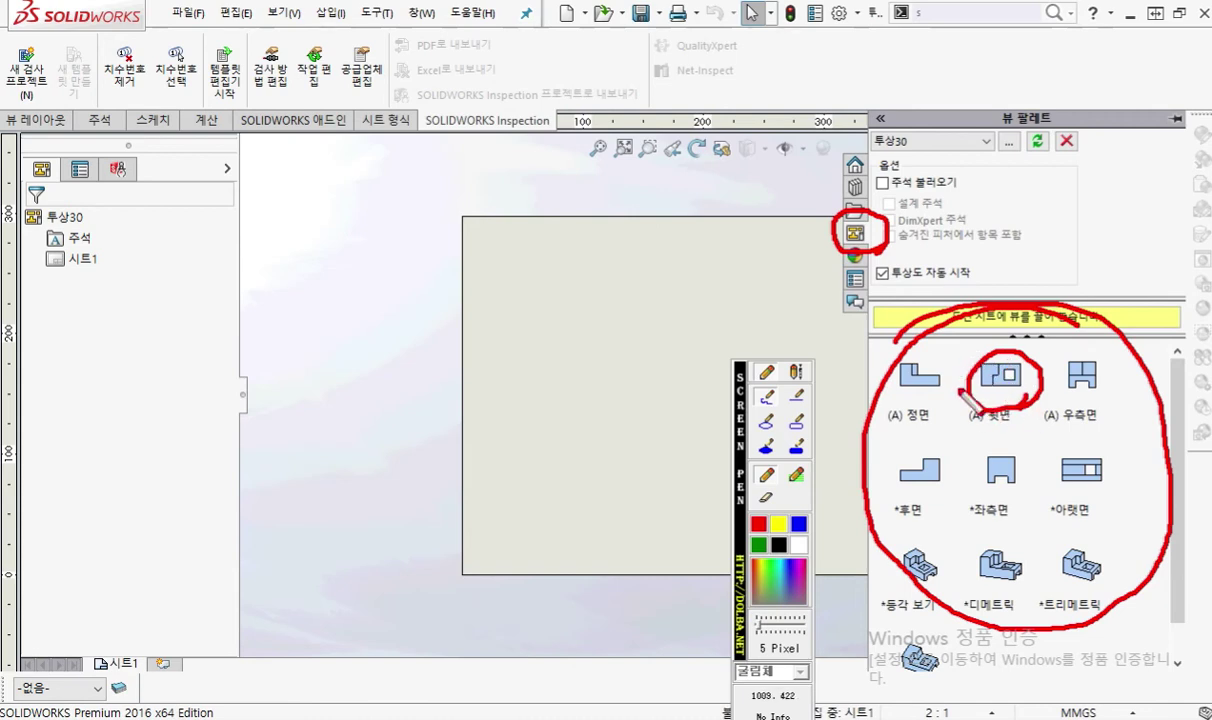
{"action": "mouse_move", "coordinate": [1002, 378]}
{"action": "left_mouse_down"}
{"action": "mouse_move", "coordinate": [652, 290]}
{"action": "mouse_move", "coordinate": [598, 328]}
{"action": "mouse_move", "coordinate": [606, 286]}
{"action": "mouse_move", "coordinate": [593, 324]}
{"action": "mouse_move", "coordinate": [626, 328]}
{"action": "left_mouse_up"}
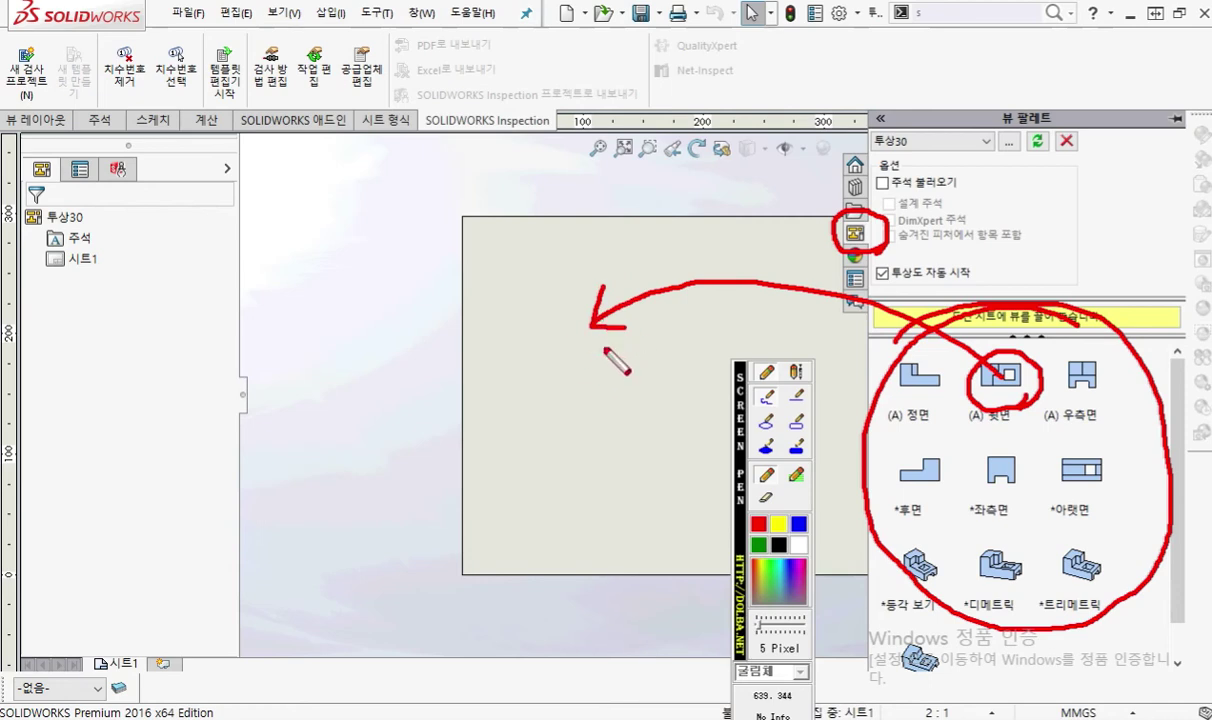
{"action": "mouse_move", "coordinate": [560, 380]}
{"action": "left_mouse_down"}
{"action": "mouse_move", "coordinate": [604, 338]}
{"action": "mouse_move", "coordinate": [586, 394]}
{"action": "left_mouse_up"}
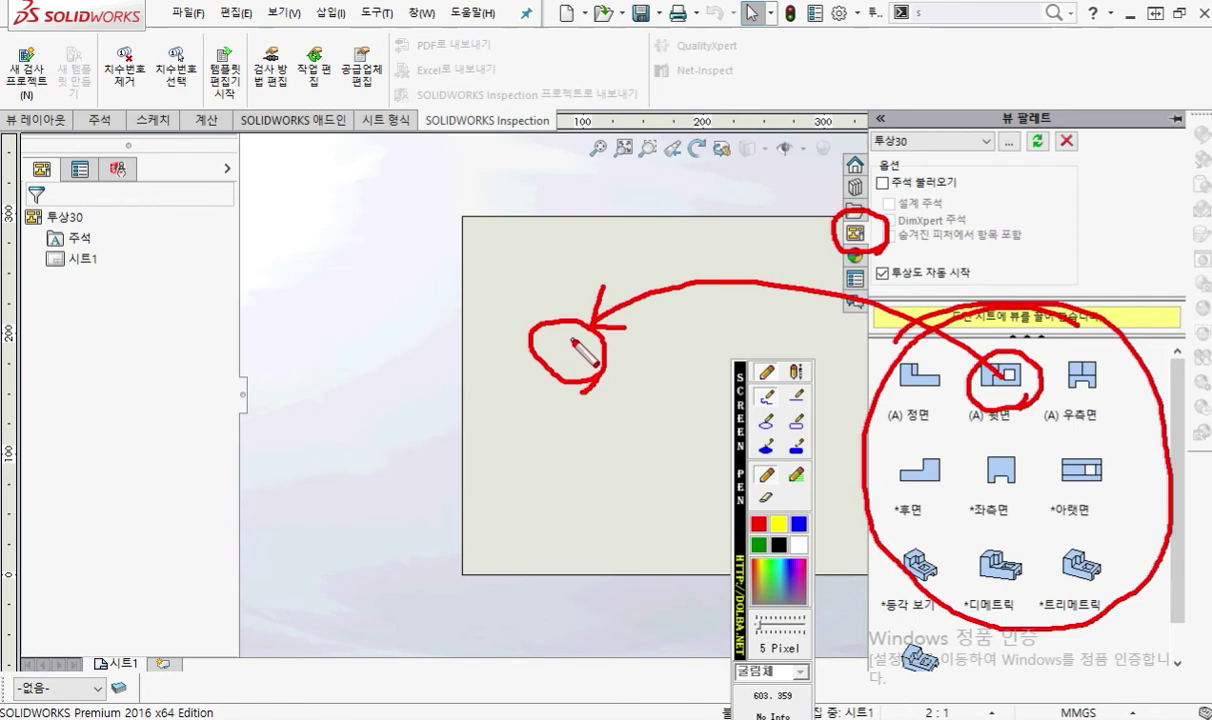
{"action": "right_click", "coordinate": [1006, 392]}
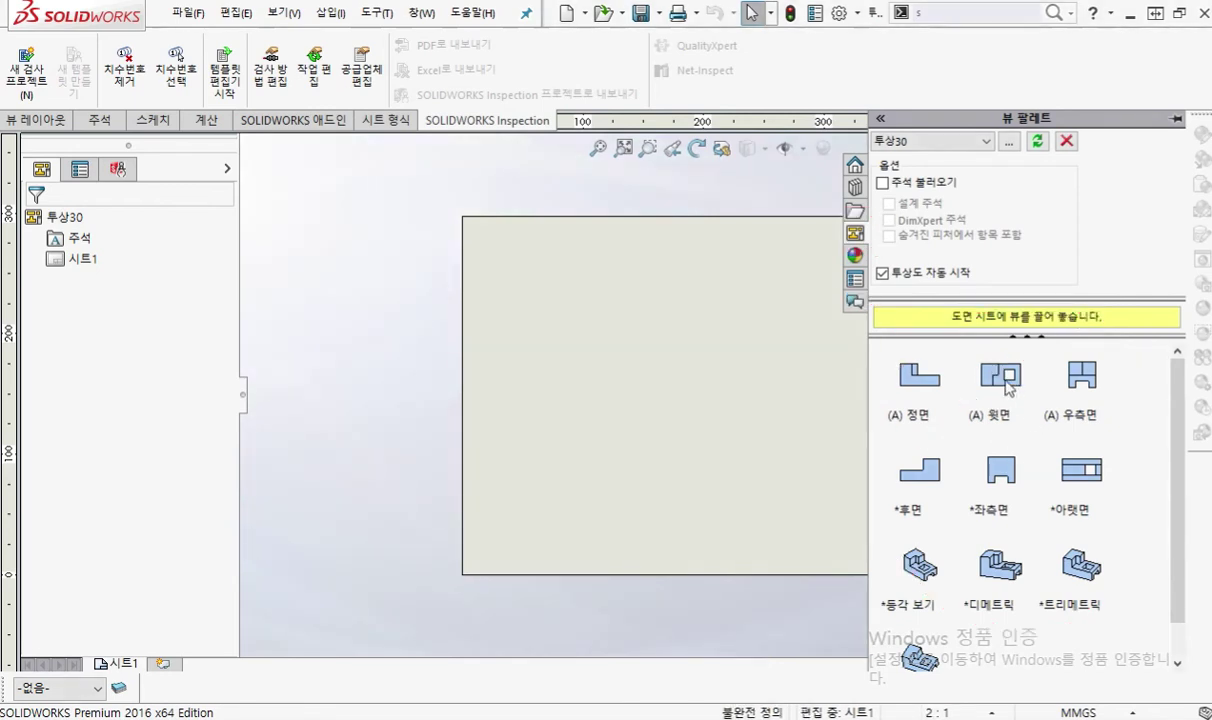
{"action": "left_click", "coordinate": [1006, 378]}
{"action": "left_click_drag", "start_coordinate": [1006, 385], "coordinate": [591, 334]}
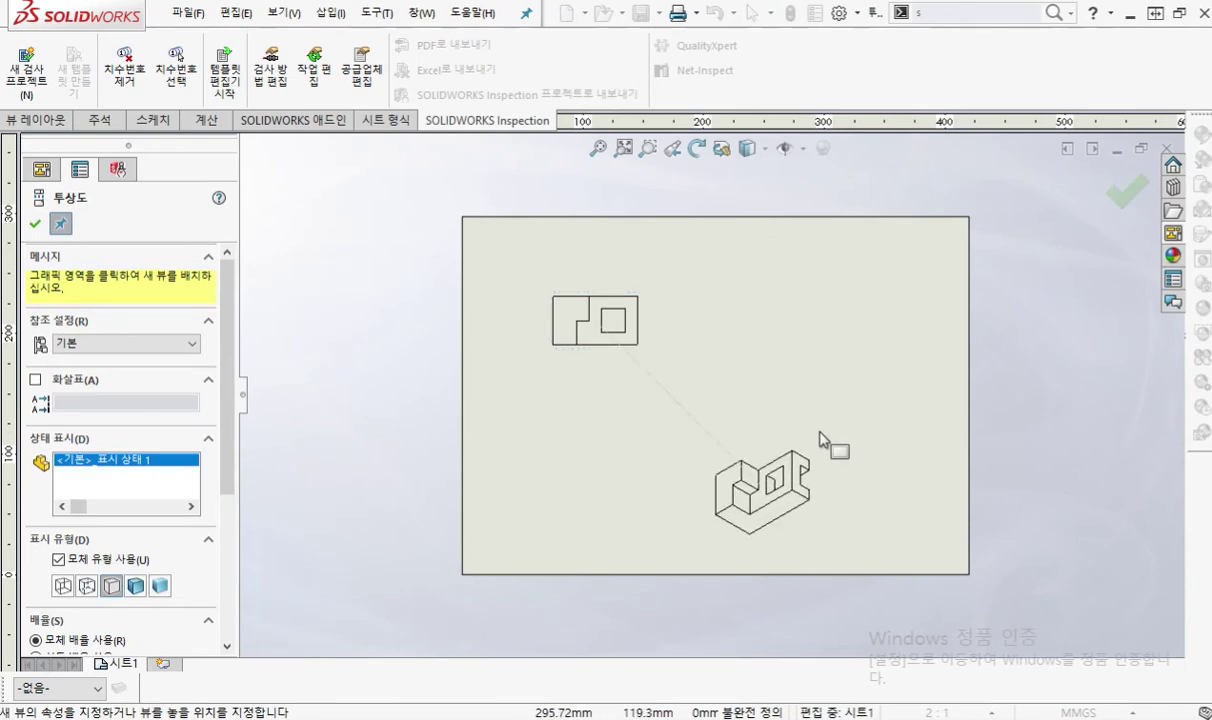
{"action": "key", "text": "Escape"}
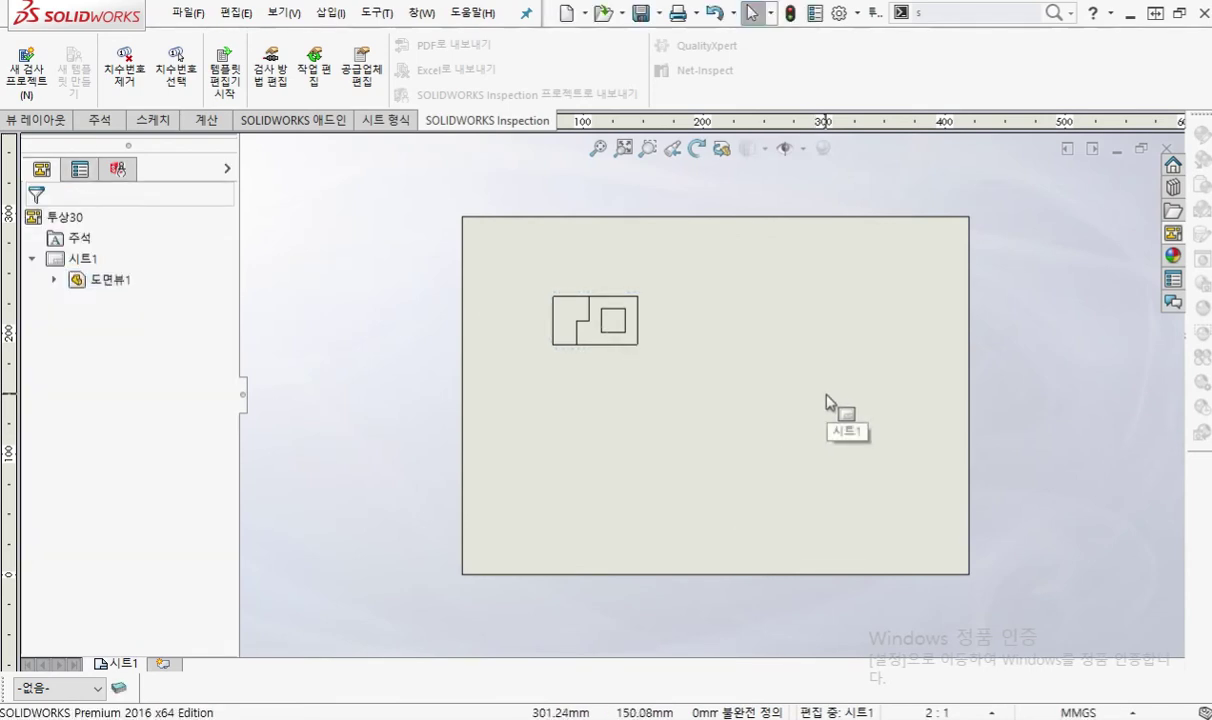
{"action": "key", "text": "ctrl+z"}
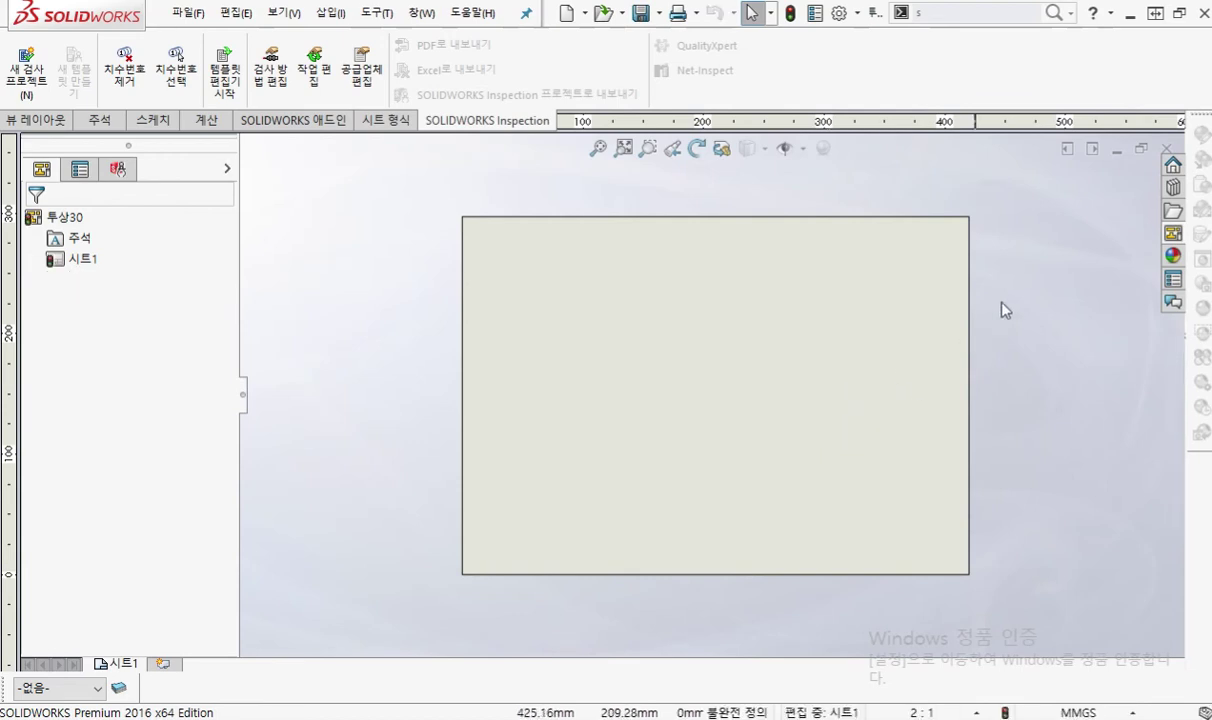
Place the part's top view (윗면) in the upper-left area of the drawing sheet.
{"action": "left_click", "coordinate": [1173, 232]}
{"action": "left_click_drag", "start_coordinate": [1006, 388], "coordinate": [735, 361]}
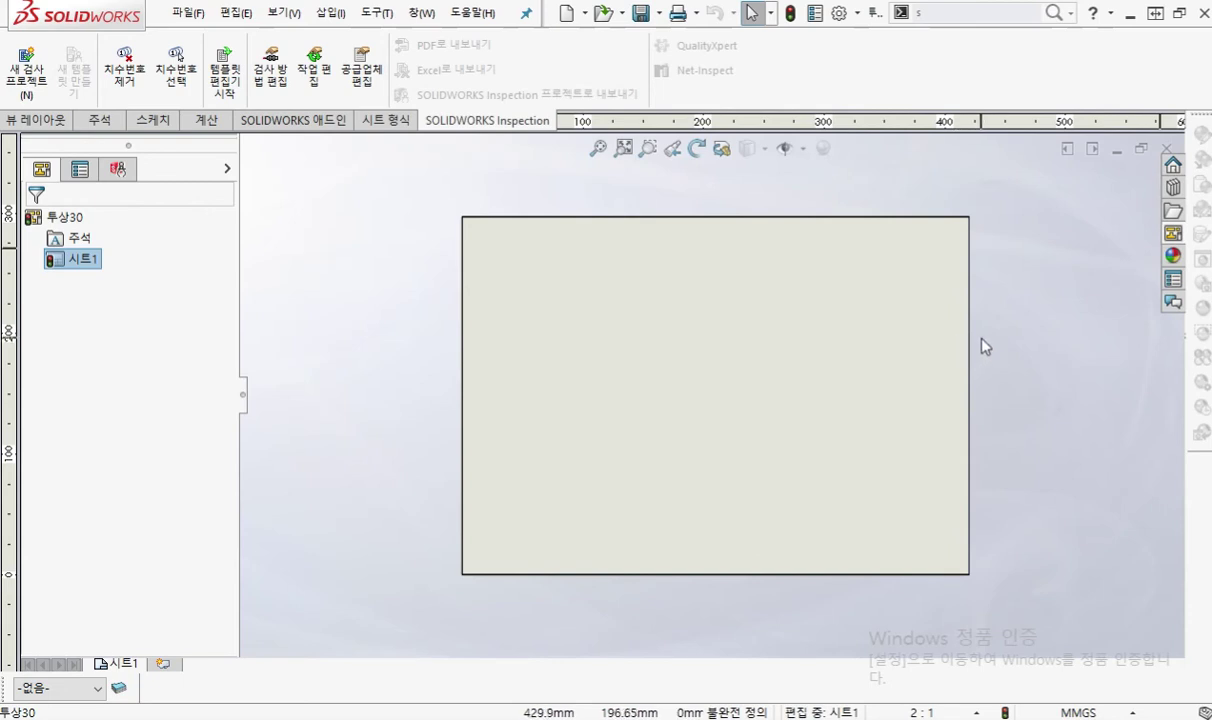
{"action": "left_click", "coordinate": [1172, 236]}
{"action": "left_click_drag", "start_coordinate": [1000, 392], "coordinate": [576, 334]}
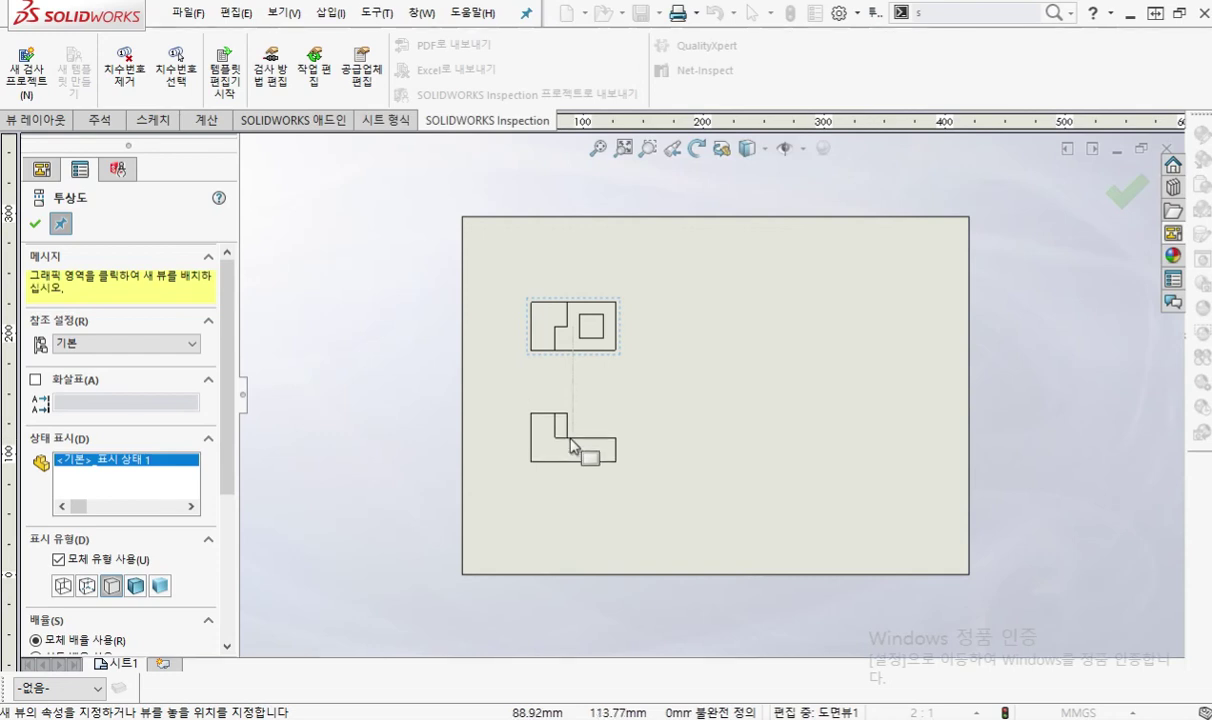
Place the projected front view directly below the top view on the sheet and finish the Projected View command.
{"action": "left_click", "coordinate": [572, 446]}
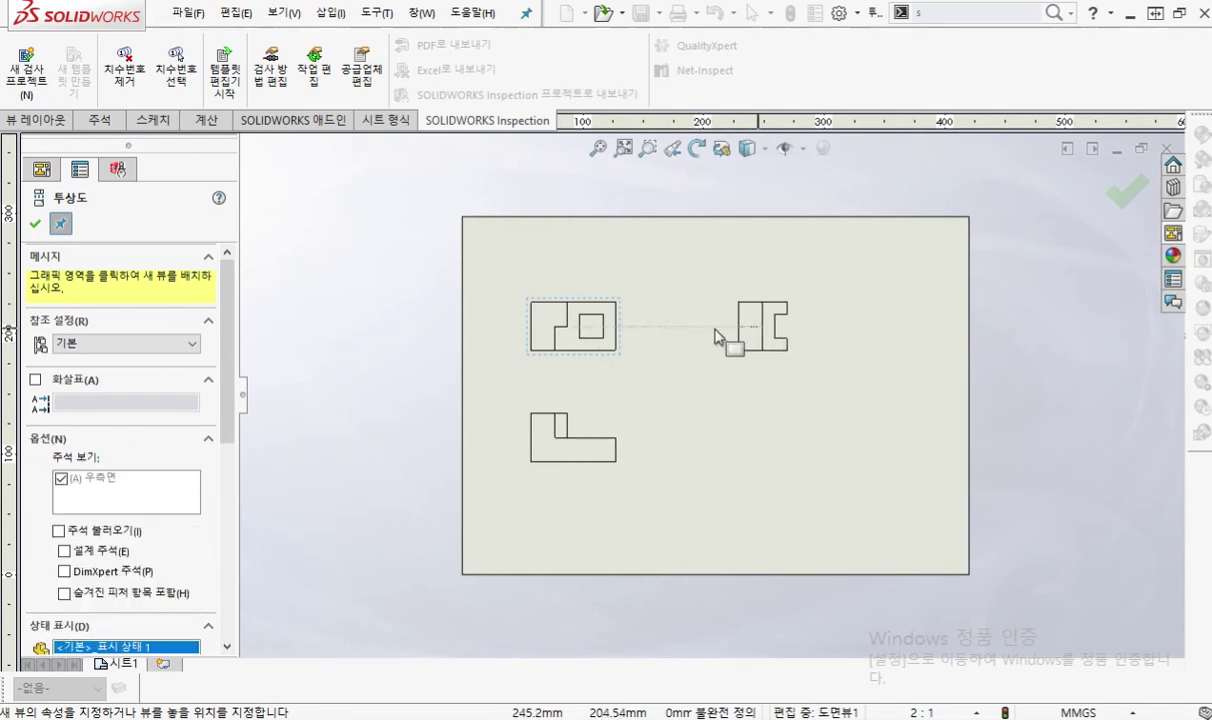
{"action": "key", "text": "F9"}
{"action": "mouse_move", "coordinate": [1149, 232]}
{"action": "left_mouse_down"}
{"action": "mouse_move", "coordinate": [1175, 157]}
{"action": "mouse_move", "coordinate": [1149, 252]}
{"action": "left_mouse_up"}
{"action": "mouse_move", "coordinate": [46, 226]}
{"action": "left_mouse_down"}
{"action": "mouse_move", "coordinate": [30, 212]}
{"action": "mouse_move", "coordinate": [20, 236]}
{"action": "mouse_move", "coordinate": [48, 266]}
{"action": "left_mouse_up"}
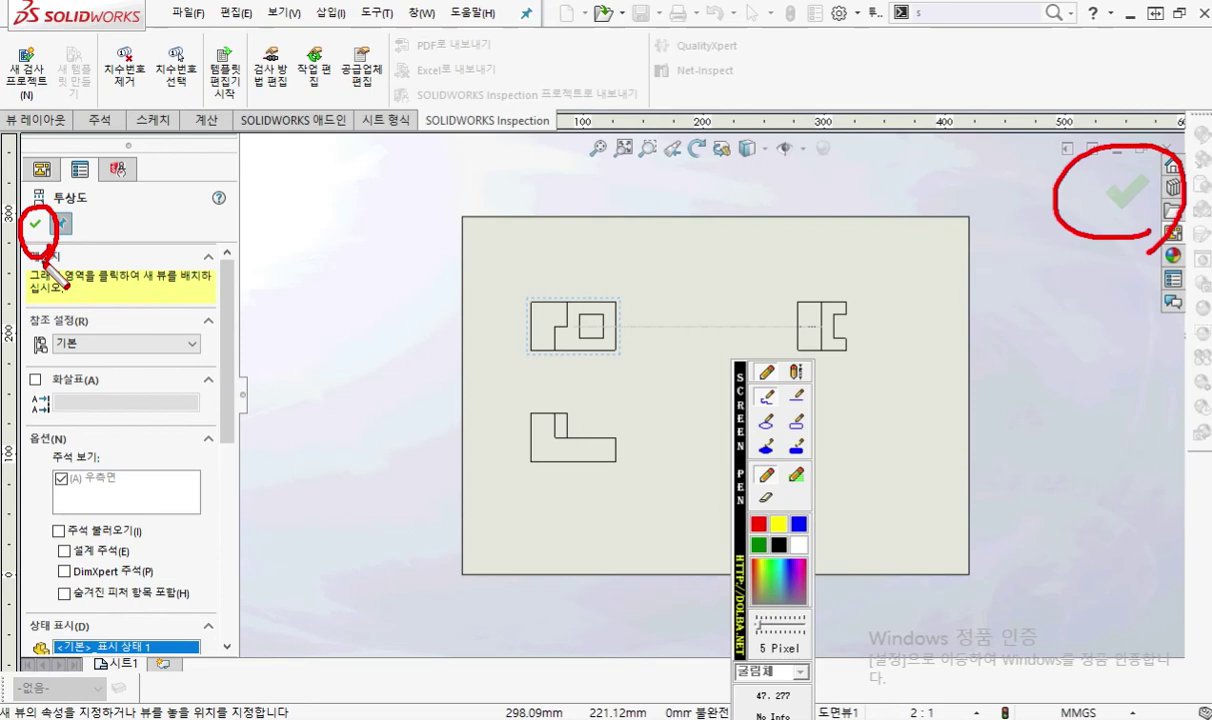
{"action": "mouse_move", "coordinate": [598, 290]}
{"action": "left_mouse_down"}
{"action": "mouse_move", "coordinate": [605, 298]}
{"action": "mouse_move", "coordinate": [527, 357]}
{"action": "mouse_move", "coordinate": [622, 372]}
{"action": "left_mouse_up"}
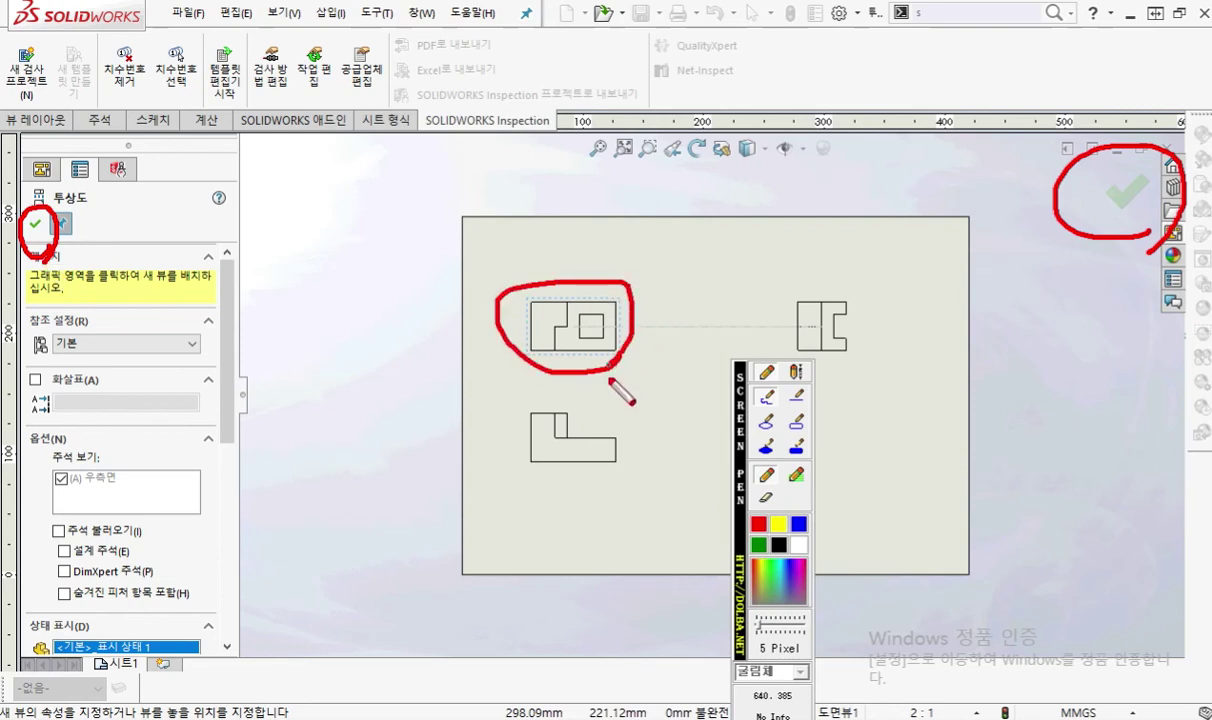
{"action": "mouse_move", "coordinate": [614, 506]}
{"action": "left_mouse_down"}
{"action": "mouse_move", "coordinate": [622, 478]}
{"action": "mouse_move", "coordinate": [592, 508]}
{"action": "left_mouse_up"}
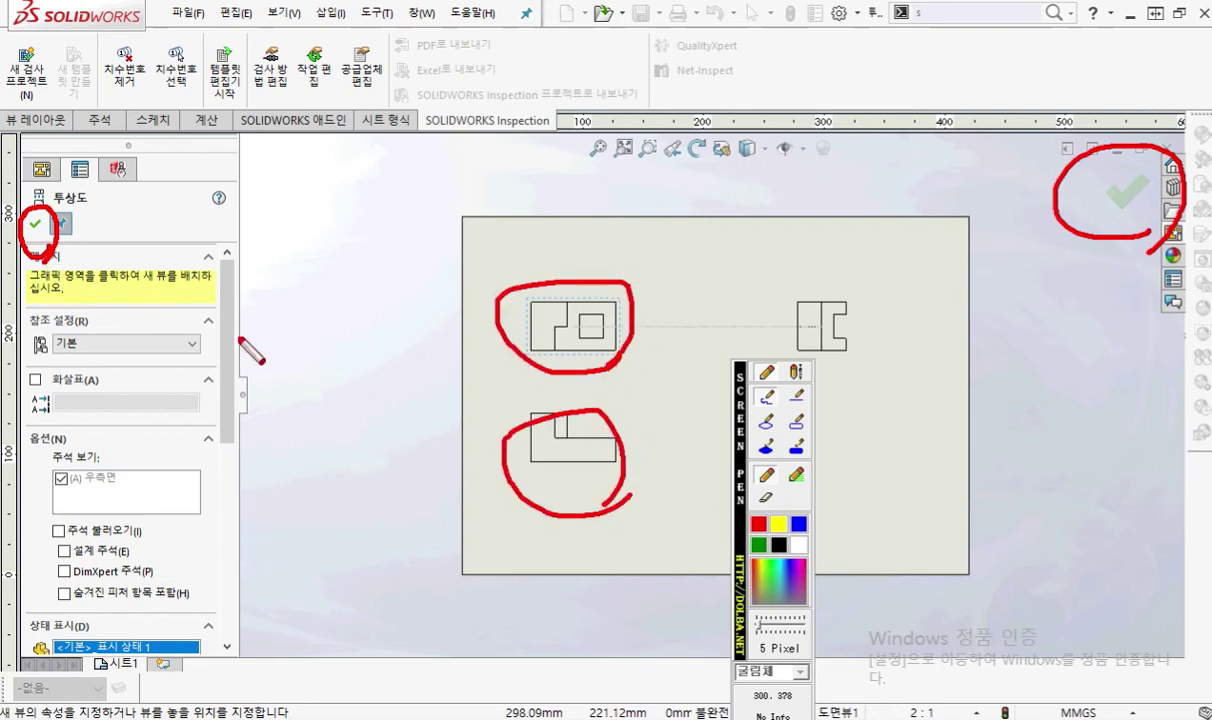
{"action": "key", "text": "Escape"}
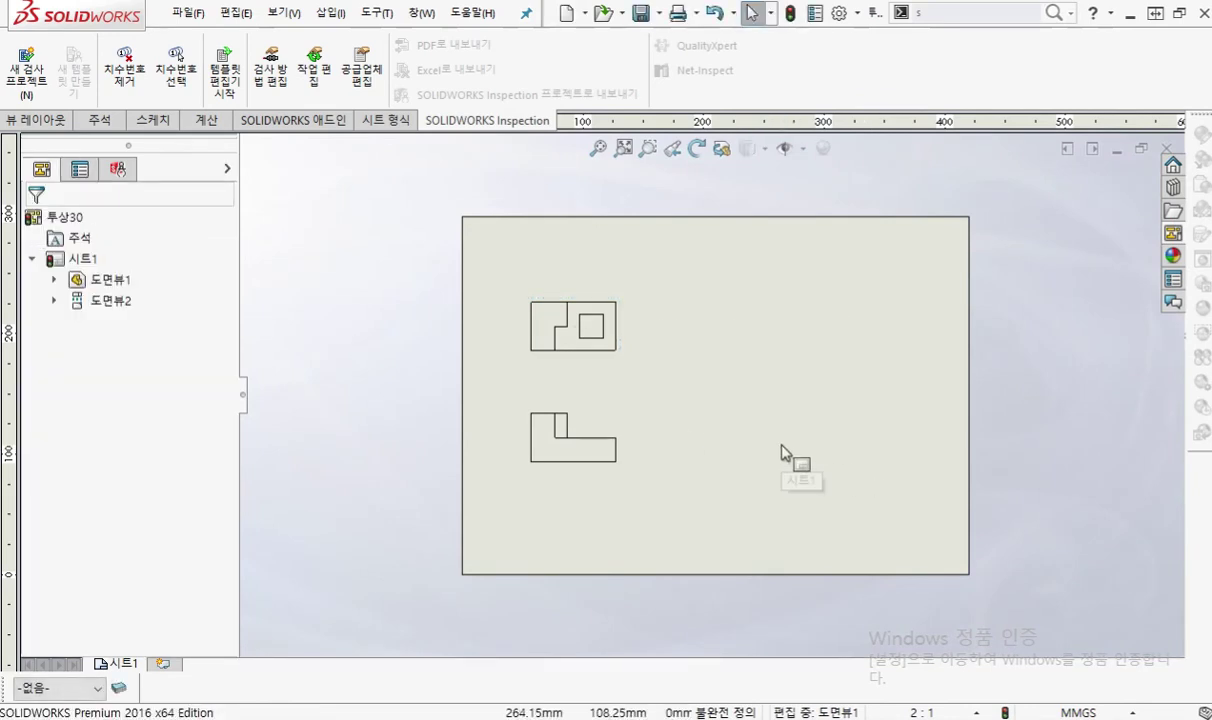
{"action": "scroll", "coordinate": [730, 403], "scroll_direction": "down", "scroll_amount": 3}
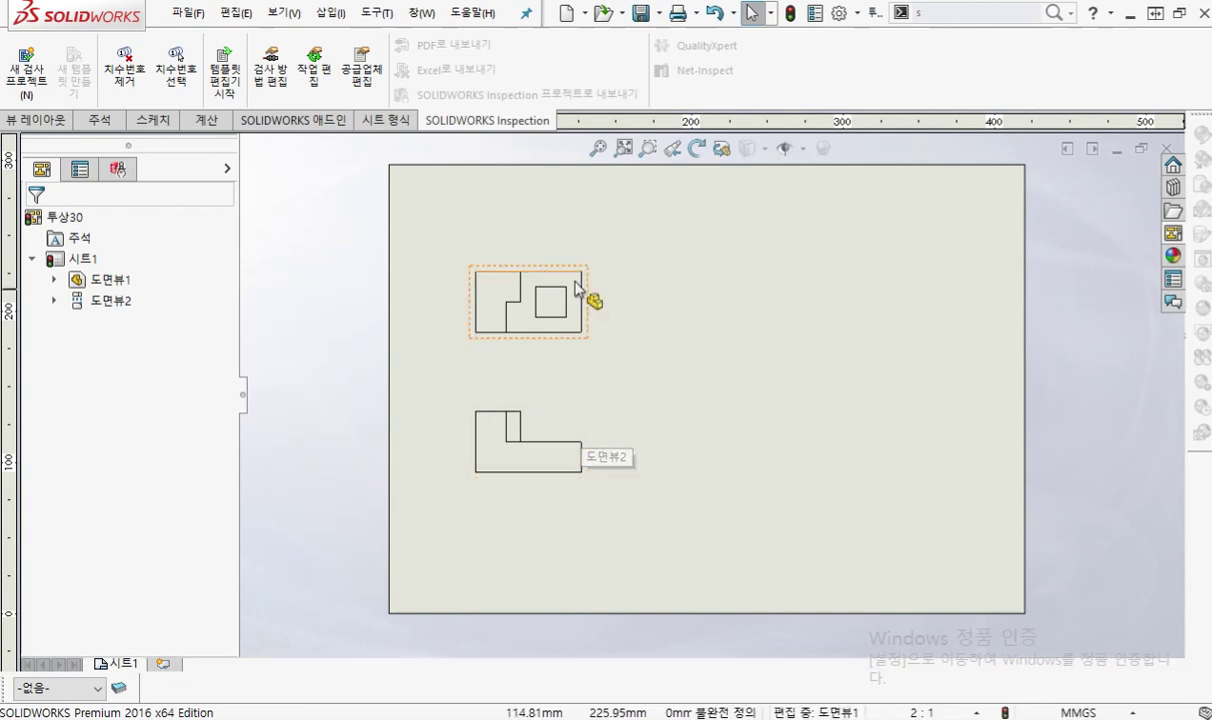
{"action": "mouse_move", "coordinate": [606, 325]}
{"action": "left_mouse_down"}
{"action": "mouse_move", "coordinate": [508, 256]}
{"action": "mouse_move", "coordinate": [592, 356]}
{"action": "left_mouse_up"}
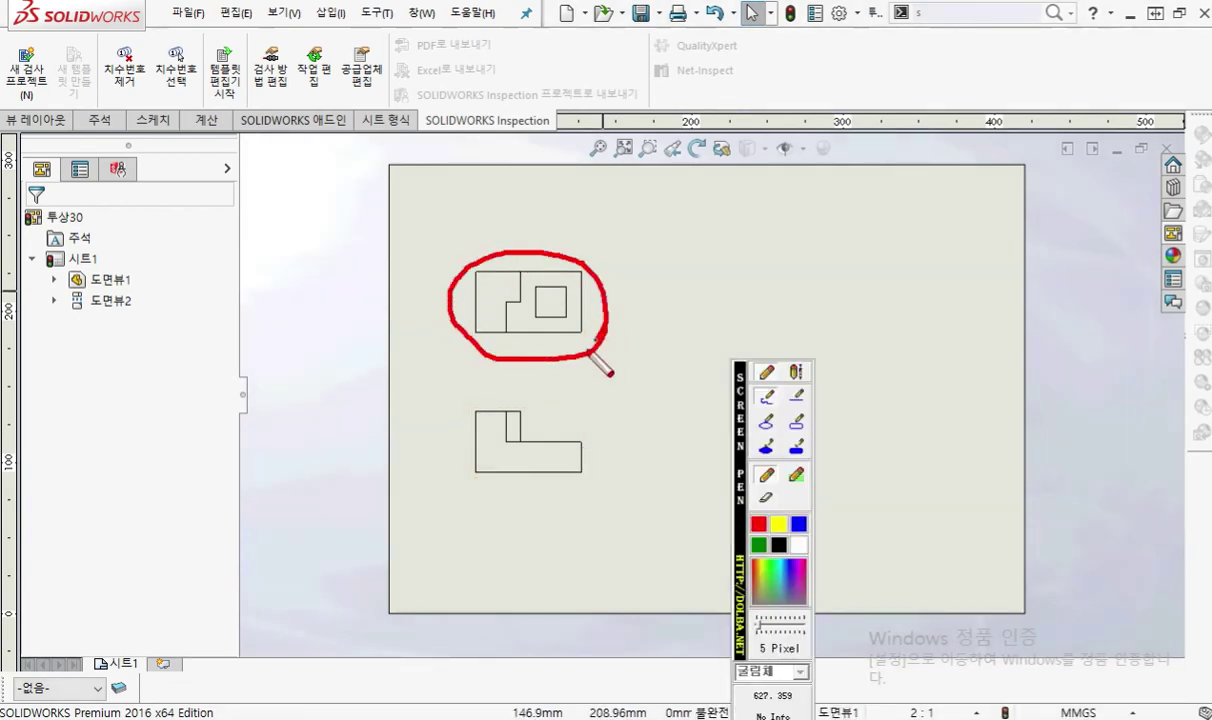
{"action": "mouse_move", "coordinate": [633, 252]}
{"action": "left_mouse_down"}
{"action": "mouse_move", "coordinate": [666, 305]}
{"action": "mouse_move", "coordinate": [680, 298]}
{"action": "left_mouse_up"}
{"action": "mouse_move", "coordinate": [700, 251]}
{"action": "left_mouse_down"}
{"action": "mouse_move", "coordinate": [741, 268]}
{"action": "mouse_move", "coordinate": [722, 300]}
{"action": "mouse_move", "coordinate": [752, 270]}
{"action": "mouse_move", "coordinate": [762, 302]}
{"action": "left_mouse_up"}
{"action": "left_click_drag", "start_coordinate": [804, 255], "coordinate": [804, 289]}
{"action": "mouse_move", "coordinate": [838, 240]}
{"action": "left_mouse_down"}
{"action": "mouse_move", "coordinate": [845, 292]}
{"action": "mouse_move", "coordinate": [818, 316]}
{"action": "left_mouse_up"}
{"action": "left_click_drag", "start_coordinate": [833, 295], "coordinate": [835, 320]}
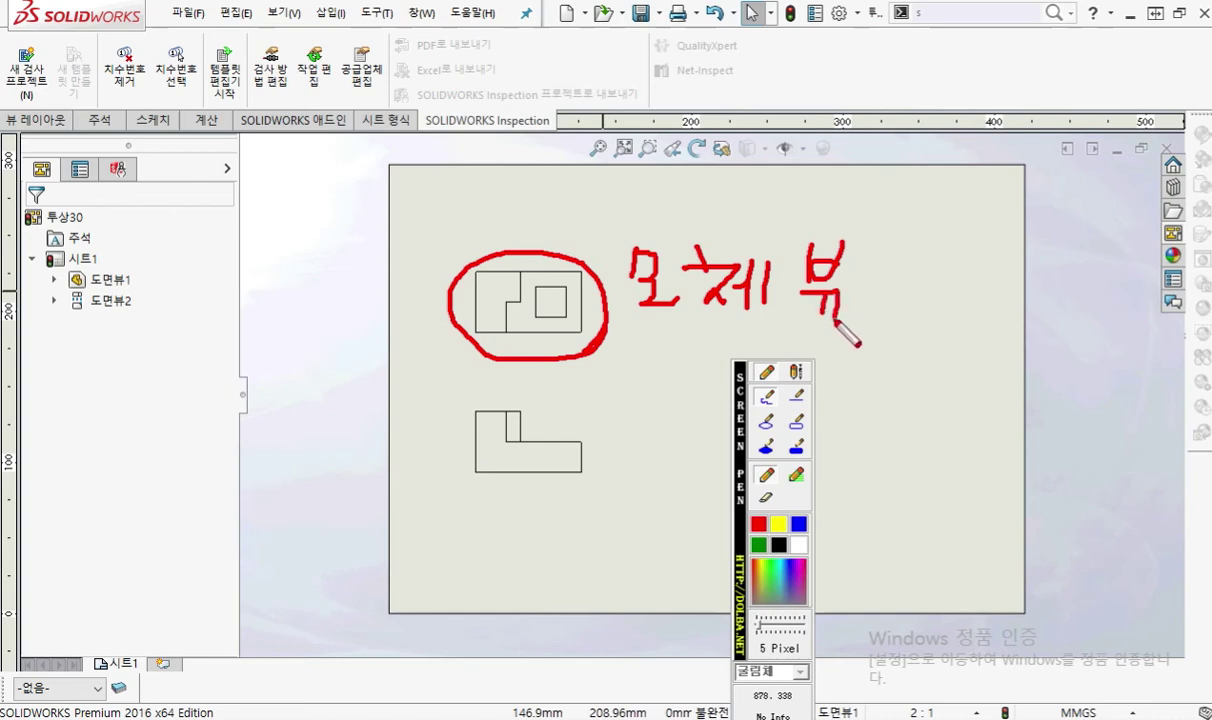
{"action": "mouse_move", "coordinate": [537, 347]}
{"action": "left_mouse_down"}
{"action": "mouse_move", "coordinate": [537, 405]}
{"action": "mouse_move", "coordinate": [523, 398]}
{"action": "mouse_move", "coordinate": [537, 409]}
{"action": "left_mouse_up"}
{"action": "mouse_move", "coordinate": [582, 478]}
{"action": "left_mouse_down"}
{"action": "mouse_move", "coordinate": [480, 400]}
{"action": "mouse_move", "coordinate": [603, 487]}
{"action": "left_mouse_up"}
{"action": "mouse_move", "coordinate": [613, 410]}
{"action": "left_mouse_down"}
{"action": "mouse_move", "coordinate": [628, 407]}
{"action": "mouse_move", "coordinate": [615, 450]}
{"action": "left_mouse_up"}
{"action": "left_click_drag", "start_coordinate": [622, 428], "coordinate": [648, 460]}
{"action": "mouse_move", "coordinate": [683, 403]}
{"action": "left_mouse_down"}
{"action": "mouse_move", "coordinate": [652, 430]}
{"action": "mouse_move", "coordinate": [660, 452]}
{"action": "mouse_move", "coordinate": [687, 460]}
{"action": "mouse_move", "coordinate": [703, 425]}
{"action": "mouse_move", "coordinate": [705, 442]}
{"action": "mouse_move", "coordinate": [688, 446]}
{"action": "mouse_move", "coordinate": [725, 452]}
{"action": "mouse_move", "coordinate": [712, 481]}
{"action": "left_mouse_up"}
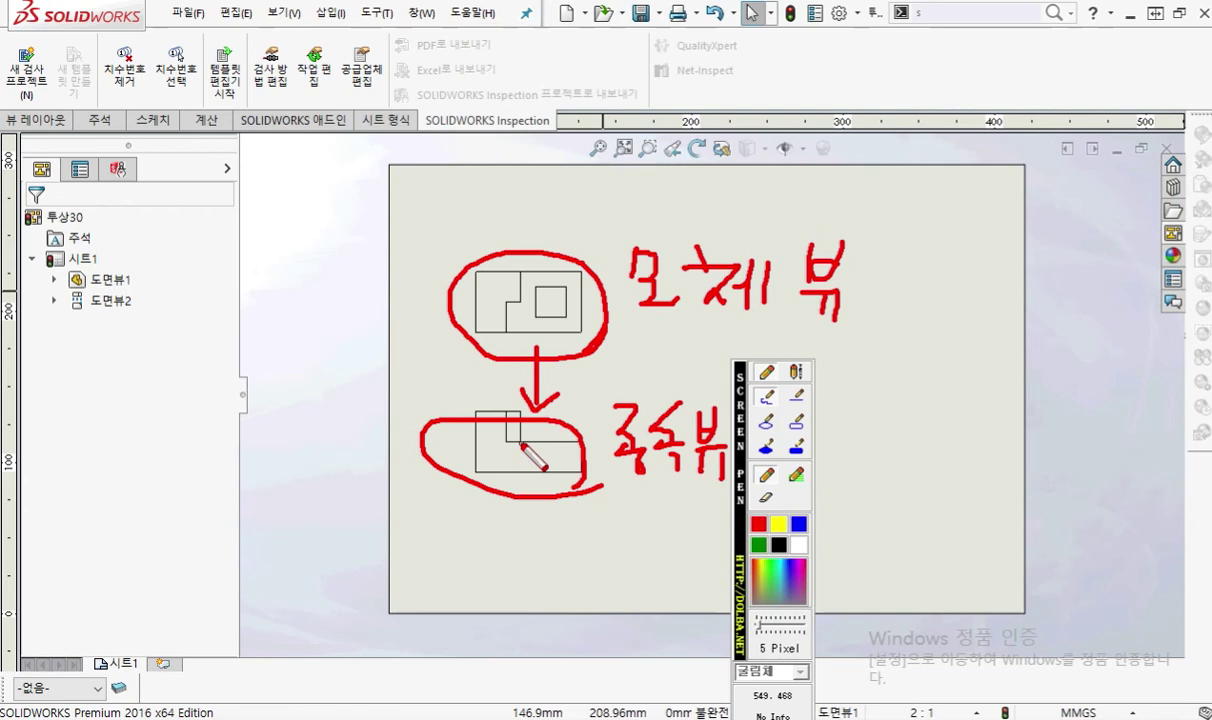
{"action": "key", "text": "Escape"}
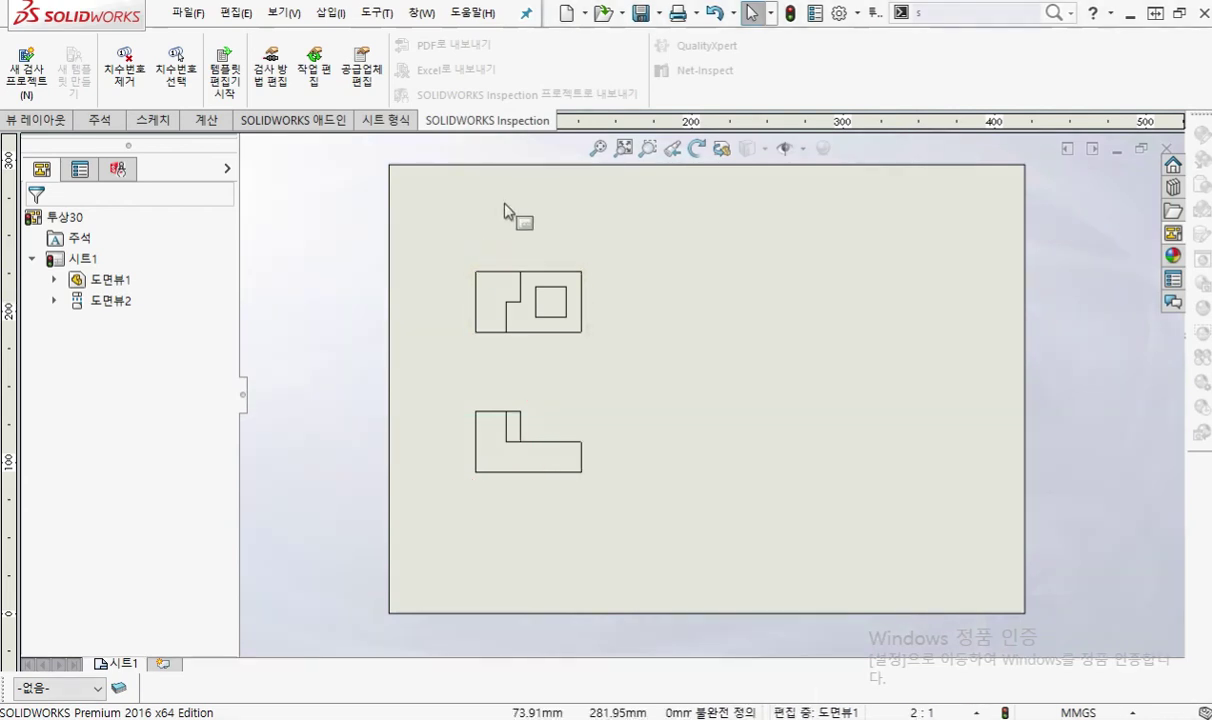
Set the top view's display style to hidden lines visible.
{"action": "left_click", "coordinate": [509, 274]}
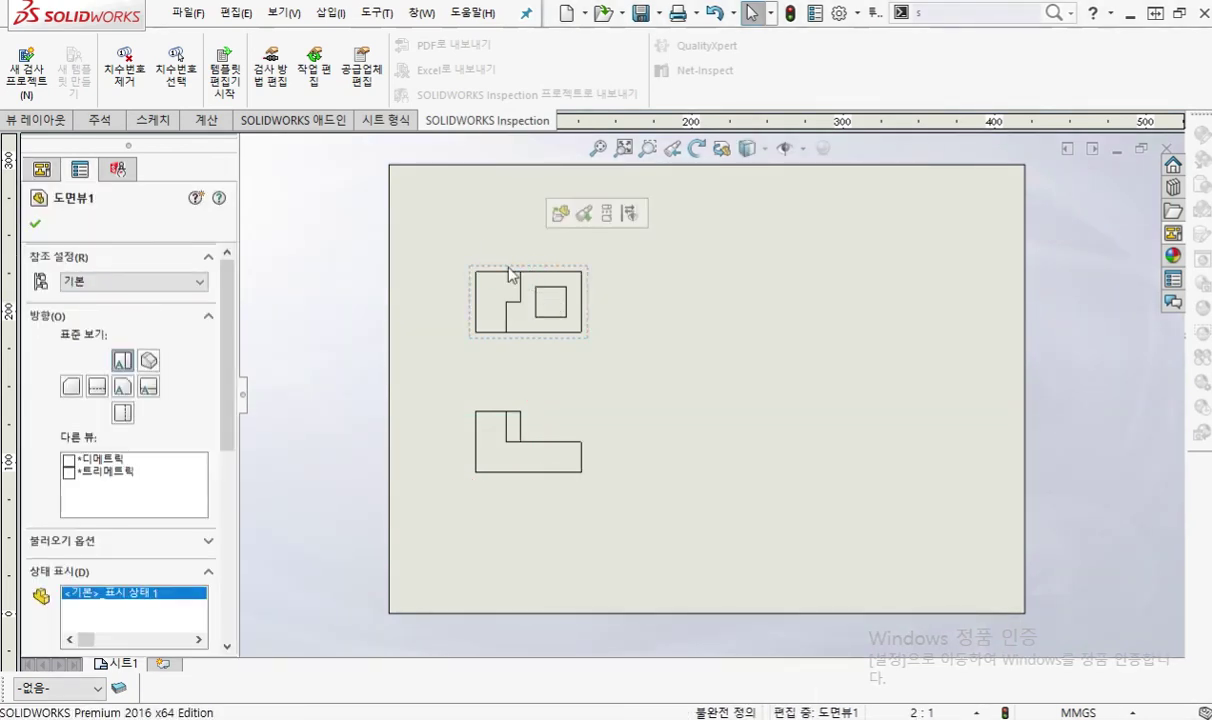
{"action": "mouse_move", "coordinate": [592, 338]}
{"action": "left_mouse_down"}
{"action": "mouse_move", "coordinate": [441, 292]}
{"action": "mouse_move", "coordinate": [598, 350]}
{"action": "left_mouse_up"}
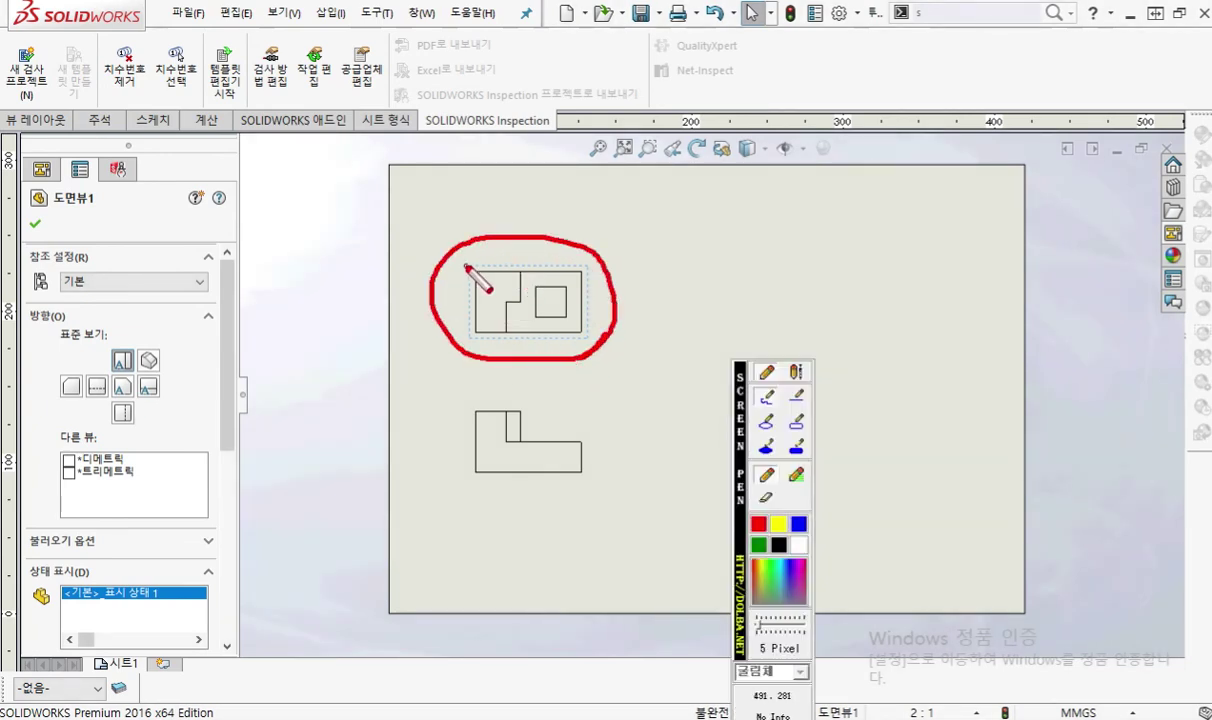
{"action": "mouse_move", "coordinate": [467, 288]}
{"action": "left_mouse_down"}
{"action": "mouse_move", "coordinate": [472, 337]}
{"action": "mouse_move", "coordinate": [603, 342]}
{"action": "mouse_move", "coordinate": [586, 266]}
{"action": "mouse_move", "coordinate": [482, 265]}
{"action": "left_mouse_up"}
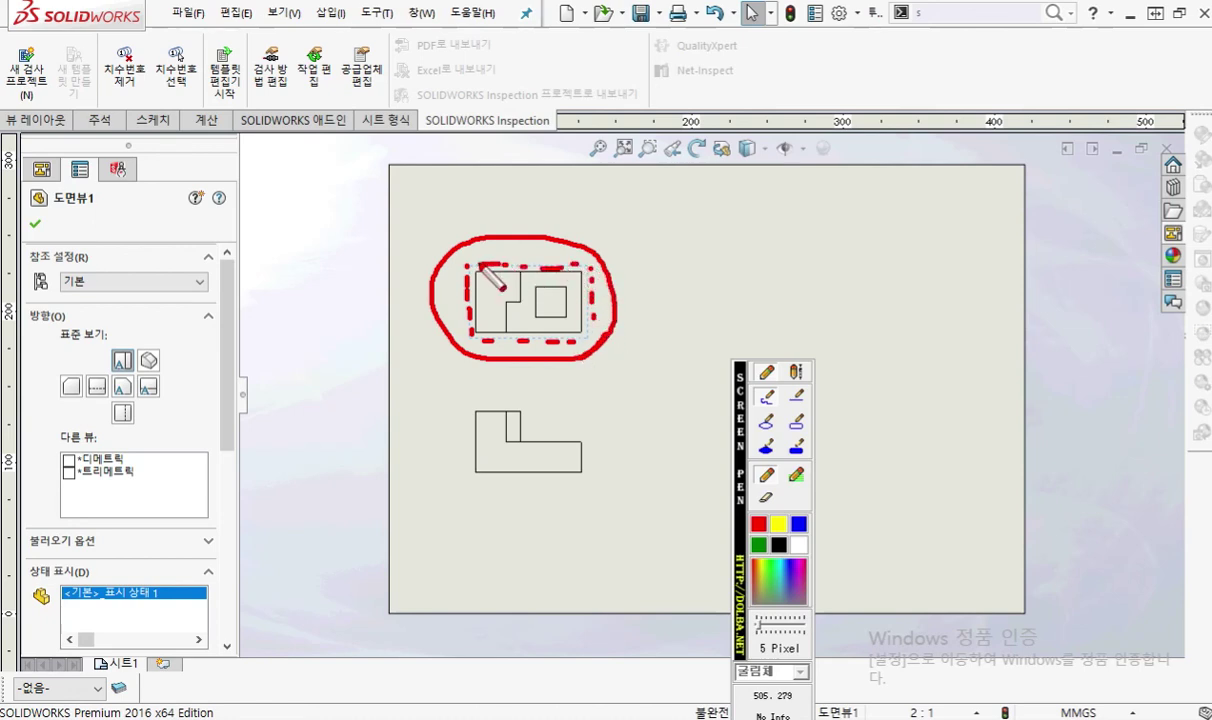
{"action": "mouse_move", "coordinate": [470, 300]}
{"action": "left_mouse_down"}
{"action": "mouse_move", "coordinate": [246, 337]}
{"action": "mouse_move", "coordinate": [306, 356]}
{"action": "left_mouse_up"}
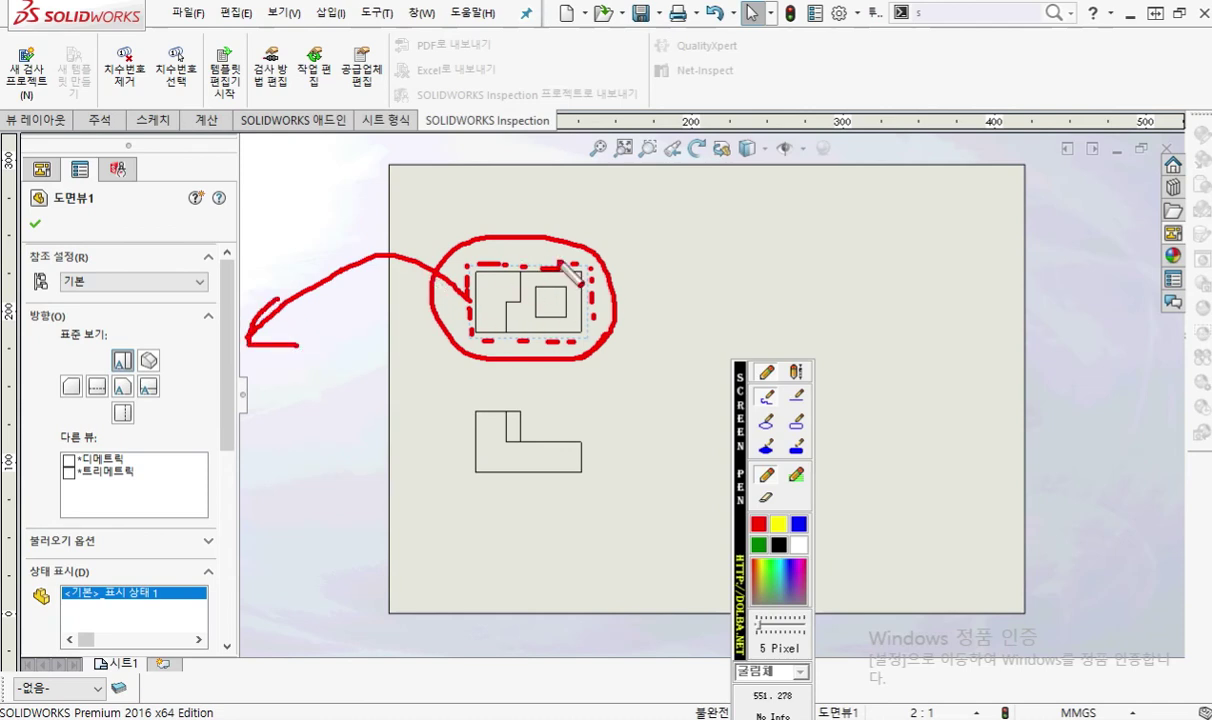
{"action": "left_click_drag", "start_coordinate": [50, 211], "coordinate": [105, 212]}
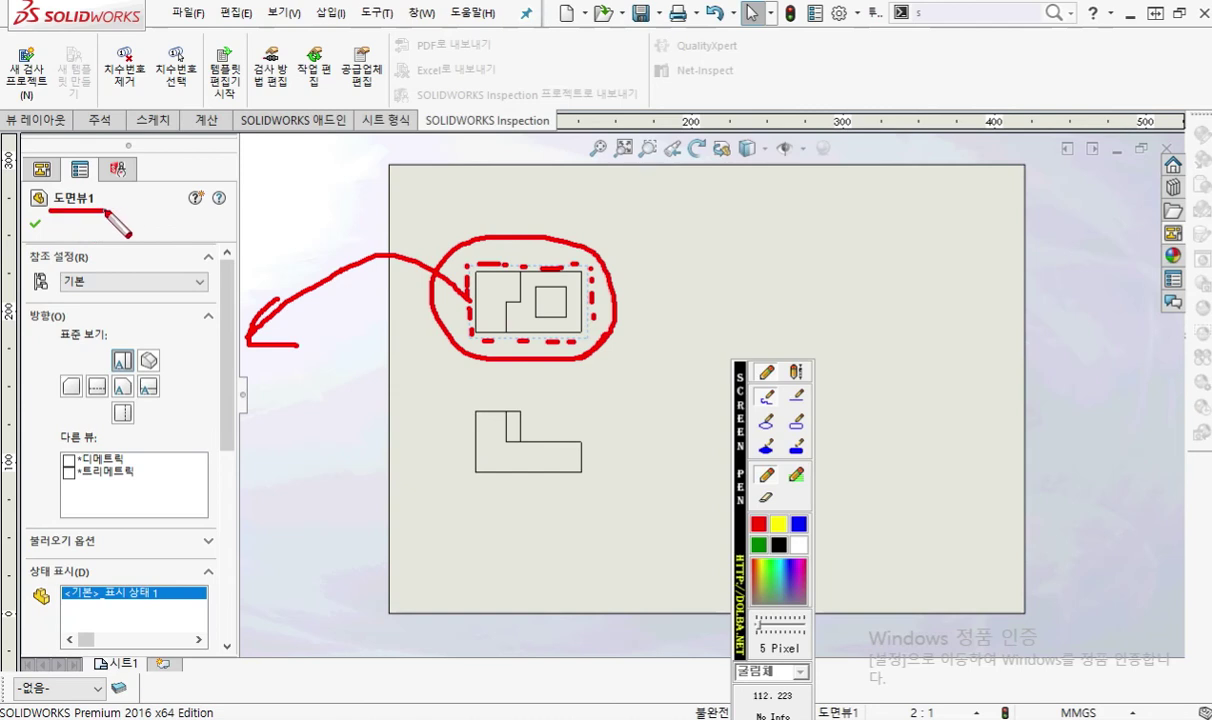
{"action": "mouse_move", "coordinate": [228, 340]}
{"action": "left_mouse_down"}
{"action": "mouse_move", "coordinate": [222, 556]}
{"action": "mouse_move", "coordinate": [233, 540]}
{"action": "left_mouse_up"}
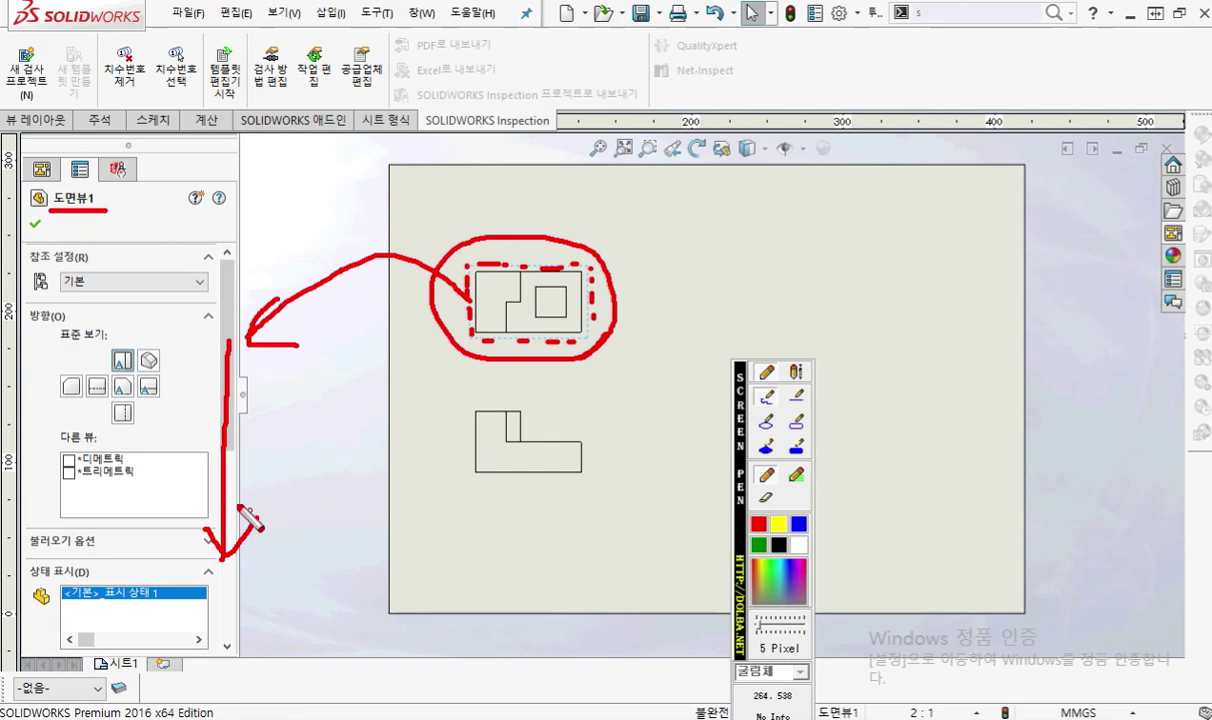
{"action": "right_click", "coordinate": [243, 515]}
{"action": "left_click_drag", "start_coordinate": [217, 365], "coordinate": [222, 497]}
{"action": "scroll", "coordinate": [210, 498], "scroll_direction": "down", "scroll_amount": 3}
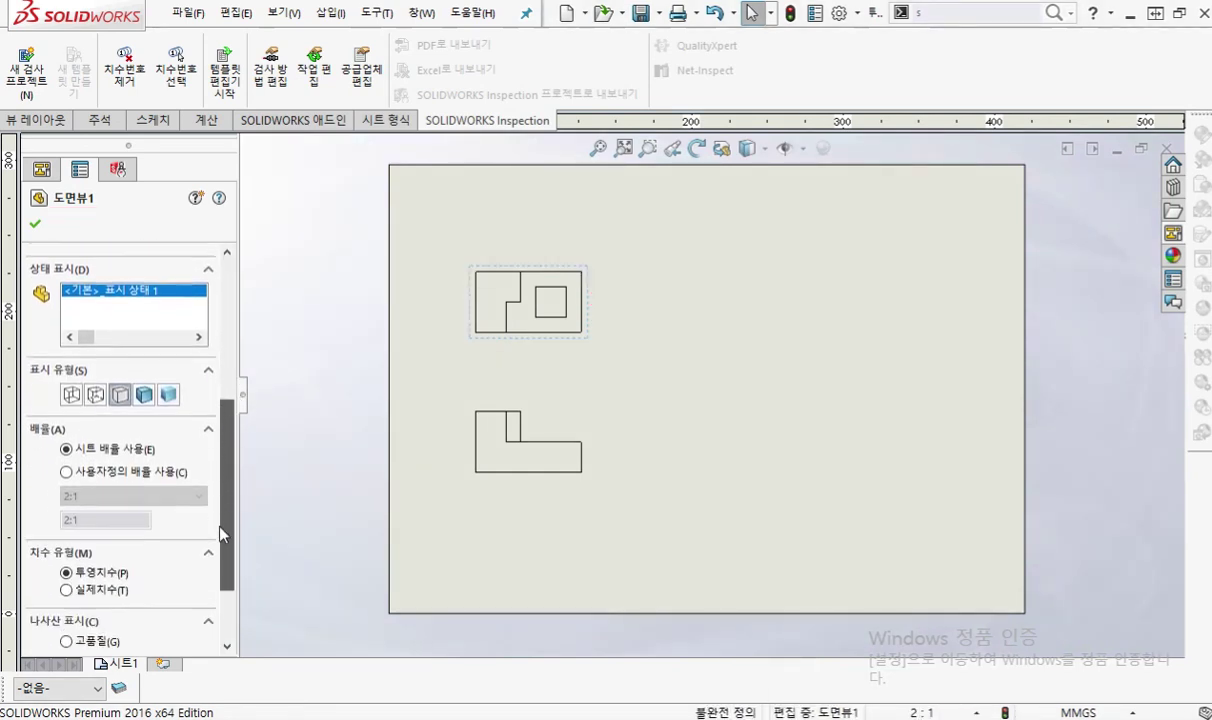
{"action": "mouse_move", "coordinate": [84, 317]}
{"action": "left_mouse_down"}
{"action": "mouse_move", "coordinate": [115, 322]}
{"action": "mouse_move", "coordinate": [103, 340]}
{"action": "mouse_move", "coordinate": [102, 326]}
{"action": "mouse_move", "coordinate": [108, 344]}
{"action": "mouse_move", "coordinate": [154, 296]}
{"action": "mouse_move", "coordinate": [153, 340]}
{"action": "mouse_move", "coordinate": [88, 380]}
{"action": "mouse_move", "coordinate": [96, 348]}
{"action": "mouse_move", "coordinate": [100, 380]}
{"action": "mouse_move", "coordinate": [150, 418]}
{"action": "mouse_move", "coordinate": [181, 398]}
{"action": "mouse_move", "coordinate": [200, 438]}
{"action": "mouse_move", "coordinate": [222, 412]}
{"action": "mouse_move", "coordinate": [272, 444]}
{"action": "left_mouse_up"}
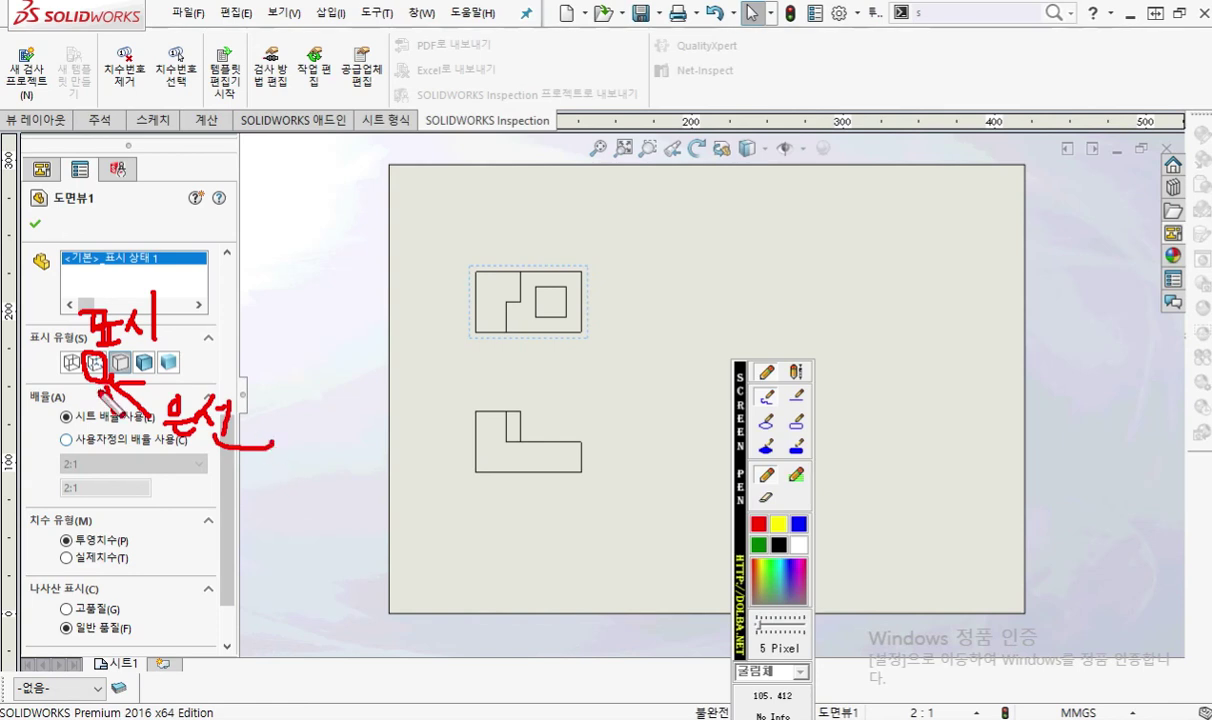
{"action": "right_click", "coordinate": [101, 368]}
{"action": "left_click", "coordinate": [96, 363]}
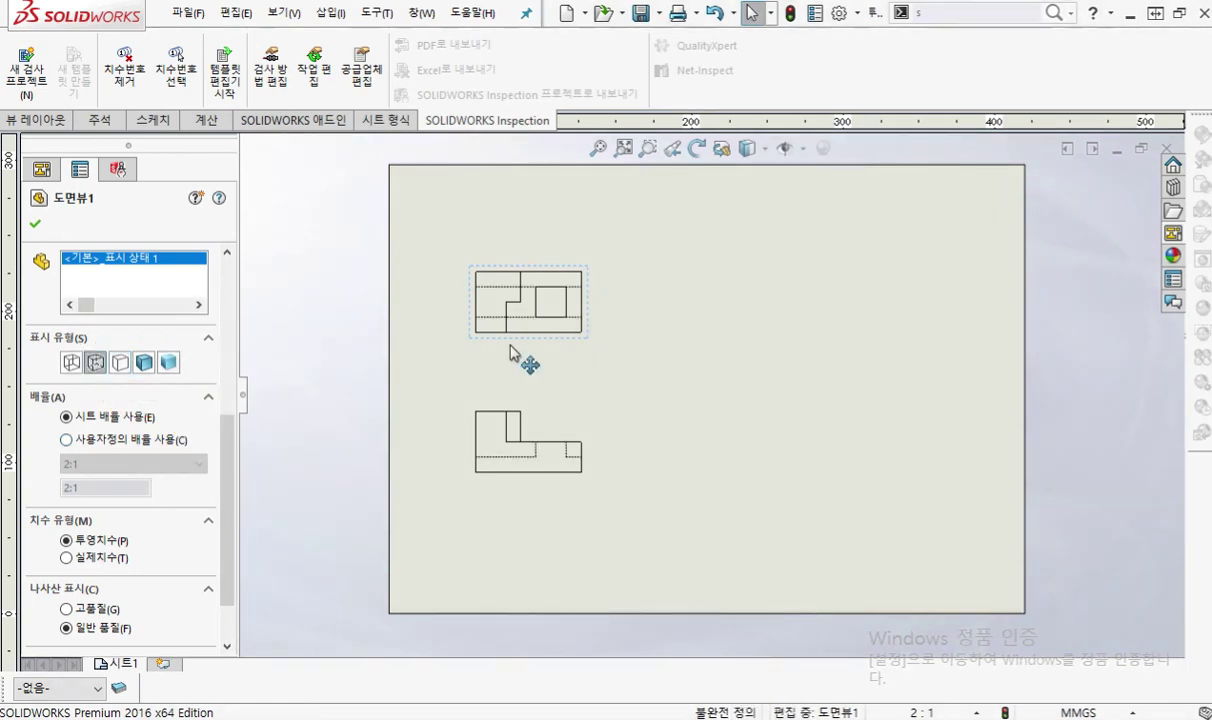
{"action": "scroll", "coordinate": [649, 411], "scroll_direction": "down", "scroll_amount": 5}
{"action": "middle_click_drag", "start_coordinate": [625, 390], "coordinate": [623, 392]}
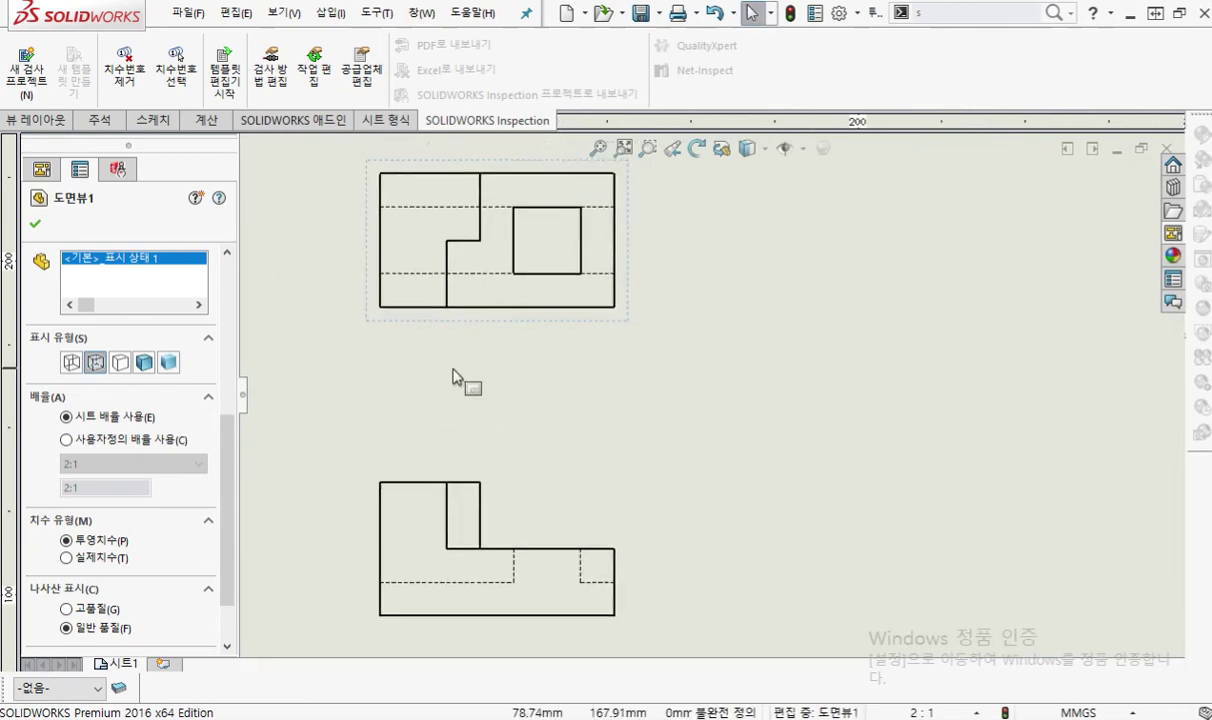
{"action": "key", "text": "F12"}
{"action": "mouse_move", "coordinate": [370, 322]}
{"action": "left_mouse_down"}
{"action": "mouse_move", "coordinate": [630, 170]}
{"action": "mouse_move", "coordinate": [348, 298]}
{"action": "mouse_move", "coordinate": [370, 322]}
{"action": "left_mouse_up"}
{"action": "mouse_move", "coordinate": [102, 376]}
{"action": "left_mouse_down"}
{"action": "mouse_move", "coordinate": [80, 350]}
{"action": "mouse_move", "coordinate": [104, 379]}
{"action": "left_mouse_up"}
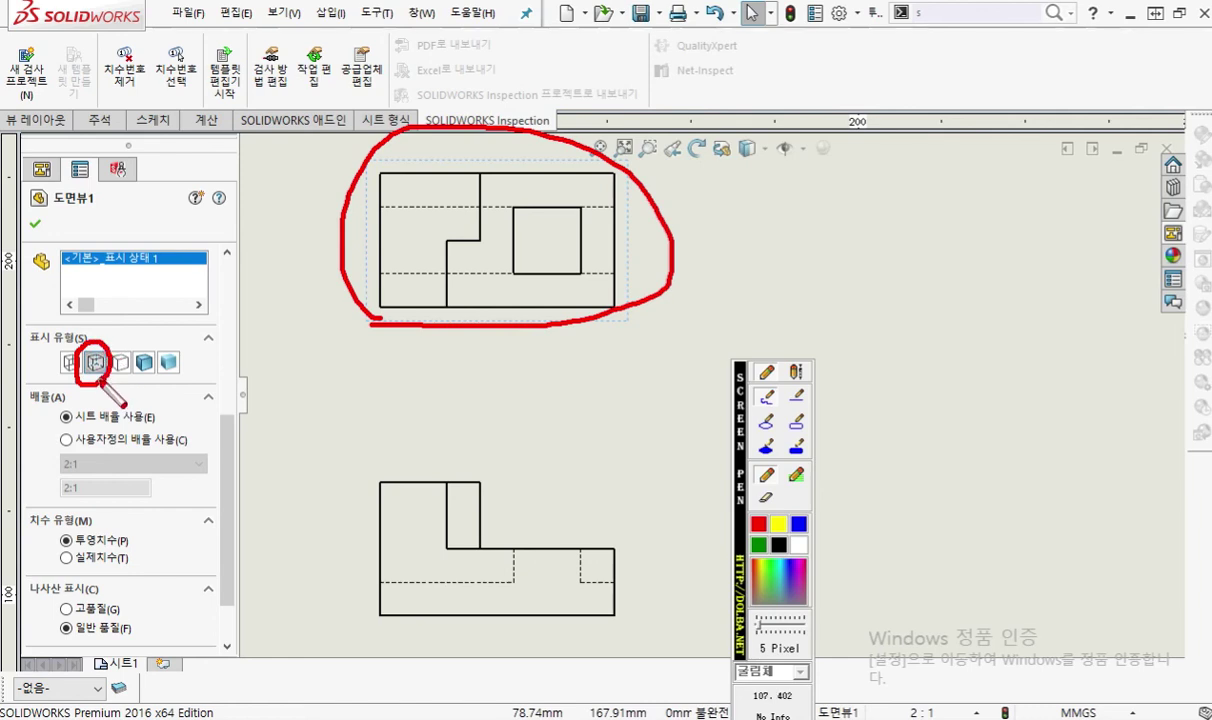
{"action": "mouse_move", "coordinate": [372, 322]}
{"action": "left_mouse_down"}
{"action": "mouse_move", "coordinate": [353, 495]}
{"action": "mouse_move", "coordinate": [317, 516]}
{"action": "left_mouse_up"}
{"action": "mouse_move", "coordinate": [518, 555]}
{"action": "left_mouse_down"}
{"action": "mouse_move", "coordinate": [520, 578]}
{"action": "mouse_move", "coordinate": [441, 589]}
{"action": "left_mouse_up"}
{"action": "mouse_move", "coordinate": [577, 562]}
{"action": "left_mouse_down"}
{"action": "mouse_move", "coordinate": [577, 590]}
{"action": "mouse_move", "coordinate": [614, 592]}
{"action": "left_mouse_up"}
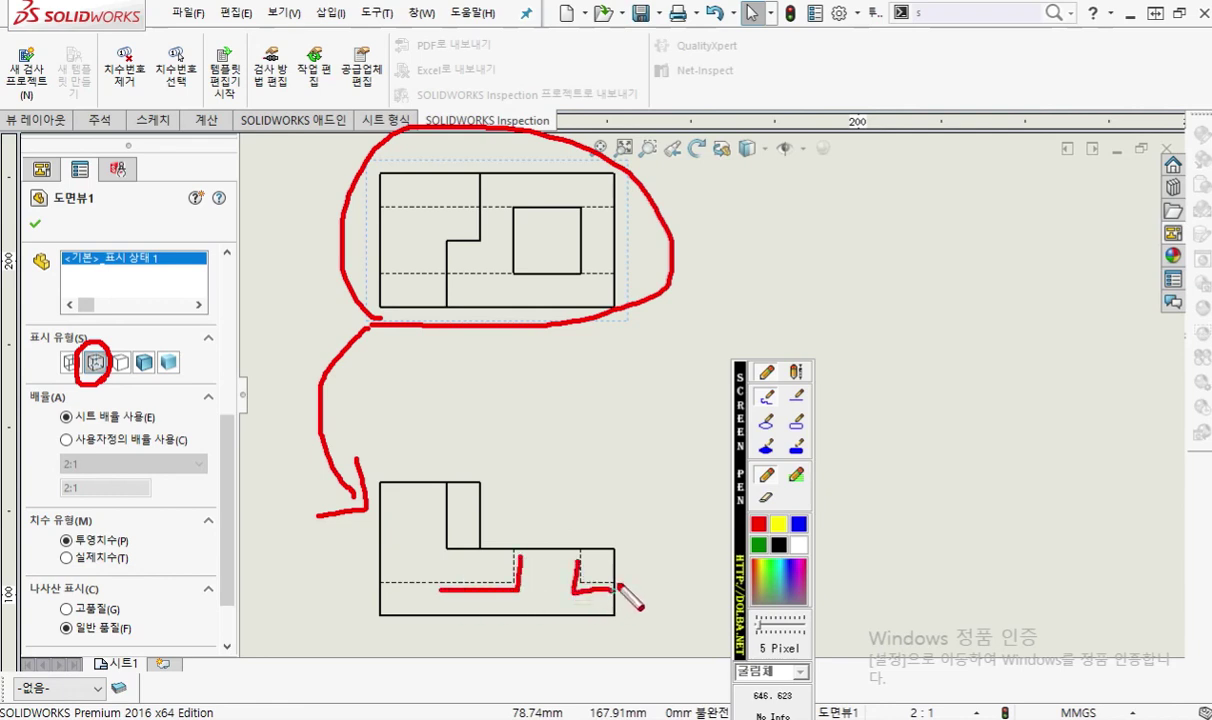
{"action": "right_click", "coordinate": [640, 480]}
Deselect the top view and save the drawing as 투상30 in the solidworks folder, using the 도면(*.drw;*.slddrw) format.
{"action": "left_click", "coordinate": [623, 416]}
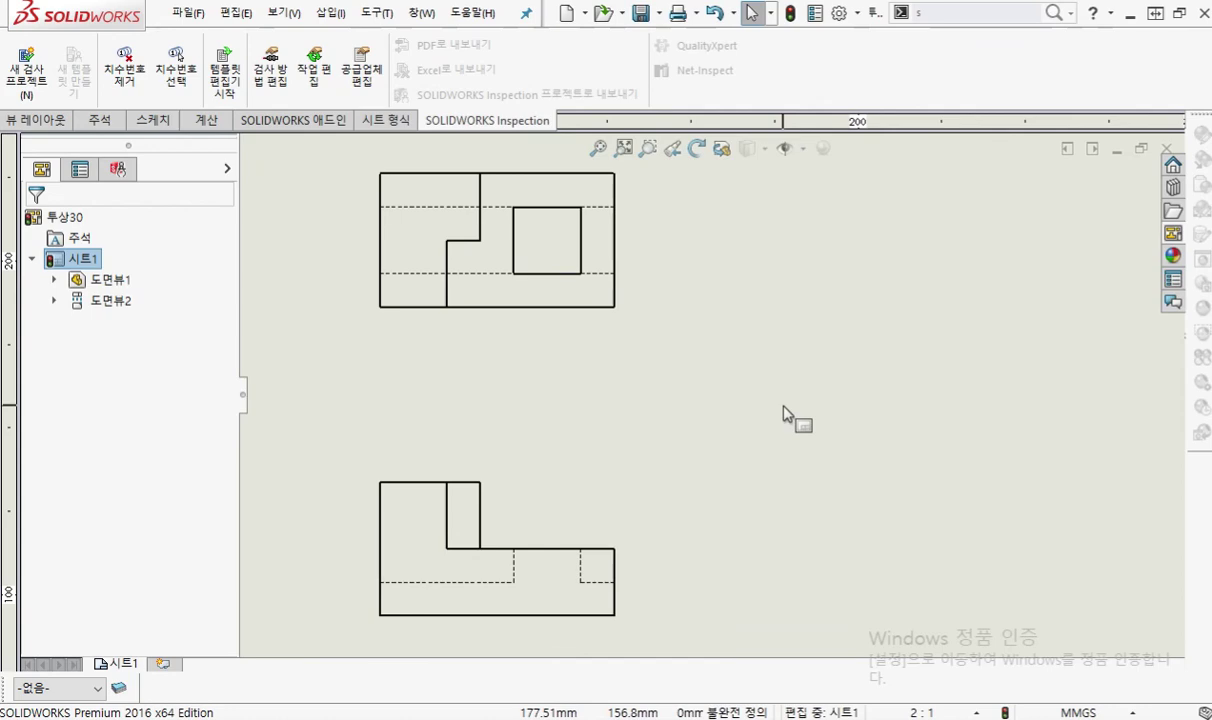
{"action": "key", "text": "ctrl+s"}
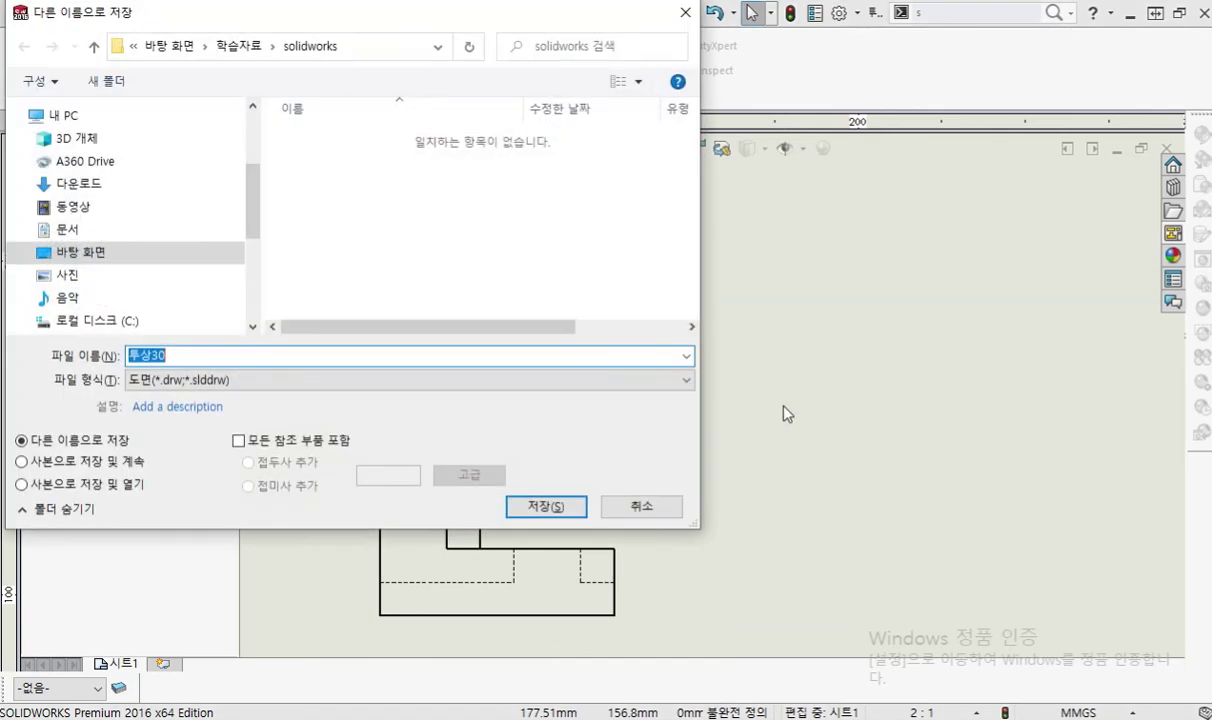
{"action": "left_click", "coordinate": [513, 380]}
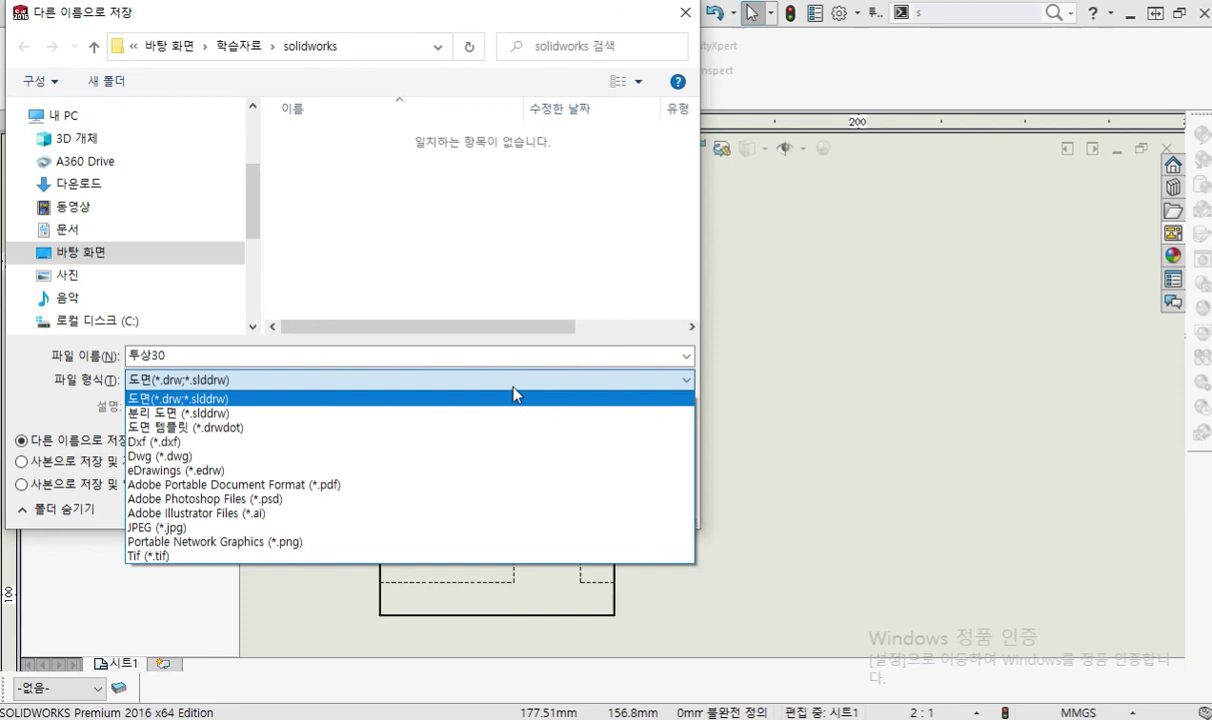
{"action": "left_click", "coordinate": [513, 396]}
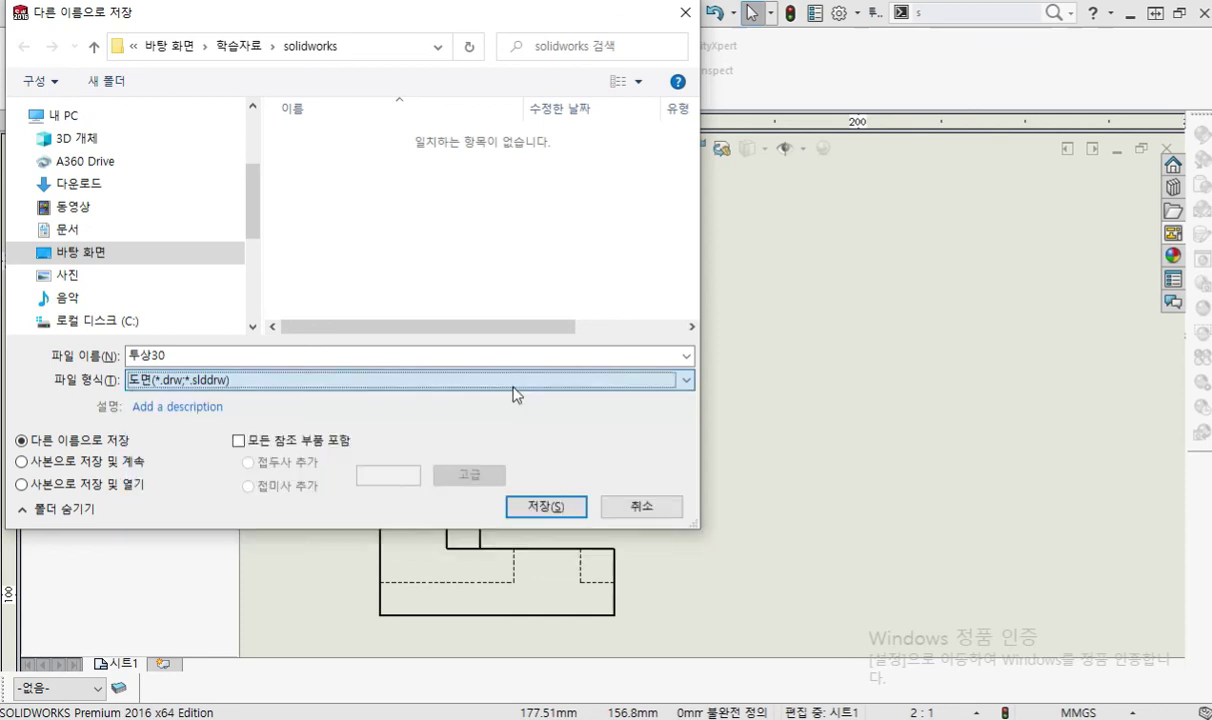
{"action": "key", "text": "Return"}
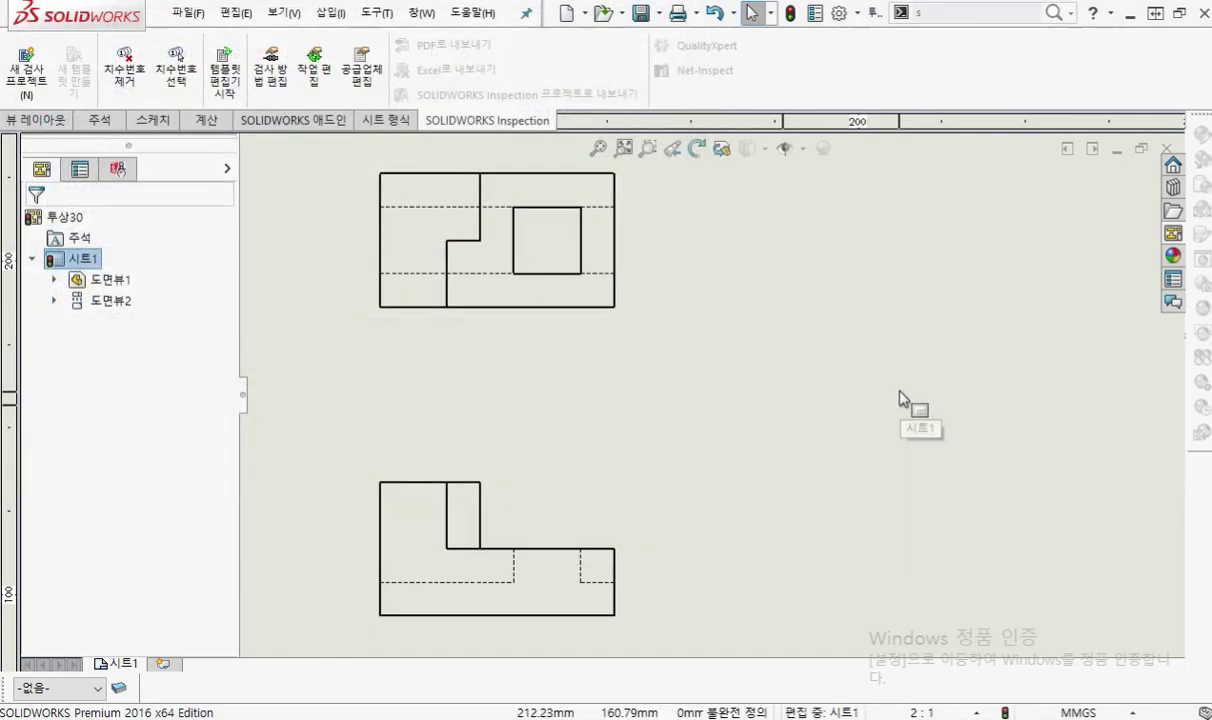
{"action": "scroll", "coordinate": [872, 394], "scroll_direction": "down", "scroll_amount": 3}
{"action": "scroll", "coordinate": [871, 395], "scroll_direction": "up", "scroll_amount": 6}
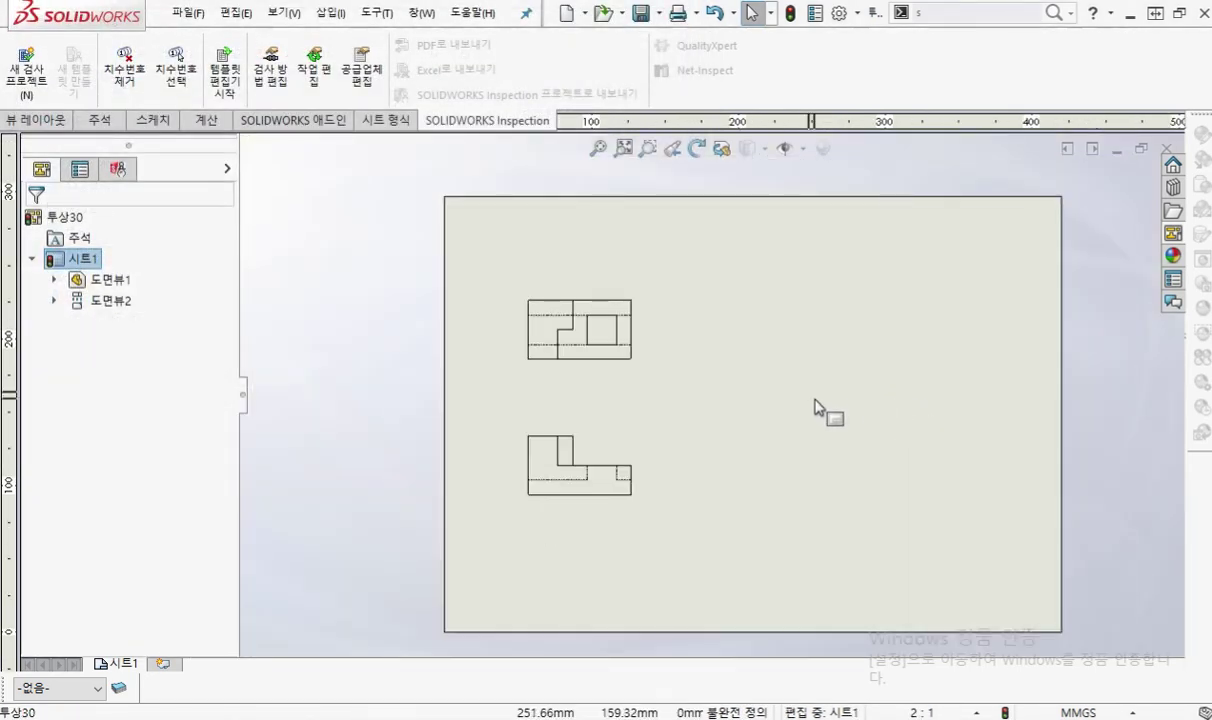
{"action": "middle_click_drag", "start_coordinate": [815, 400], "coordinate": [782, 374]}
{"action": "key", "text": "ctrl+F2"}
{"action": "mouse_move", "coordinate": [686, 294]}
{"action": "left_mouse_down"}
{"action": "mouse_move", "coordinate": [713, 325]}
{"action": "mouse_move", "coordinate": [685, 353]}
{"action": "left_mouse_up"}
{"action": "mouse_move", "coordinate": [752, 268]}
{"action": "left_mouse_down"}
{"action": "mouse_move", "coordinate": [755, 342]}
{"action": "mouse_move", "coordinate": [760, 326]}
{"action": "mouse_move", "coordinate": [898, 299]}
{"action": "mouse_move", "coordinate": [862, 326]}
{"action": "left_mouse_up"}
{"action": "left_click_drag", "start_coordinate": [920, 274], "coordinate": [945, 318]}
{"action": "left_click_drag", "start_coordinate": [996, 255], "coordinate": [996, 333]}
{"action": "mouse_move", "coordinate": [1007, 260]}
{"action": "left_mouse_down"}
{"action": "mouse_move", "coordinate": [1029, 323]}
{"action": "mouse_move", "coordinate": [1007, 345]}
{"action": "left_mouse_up"}
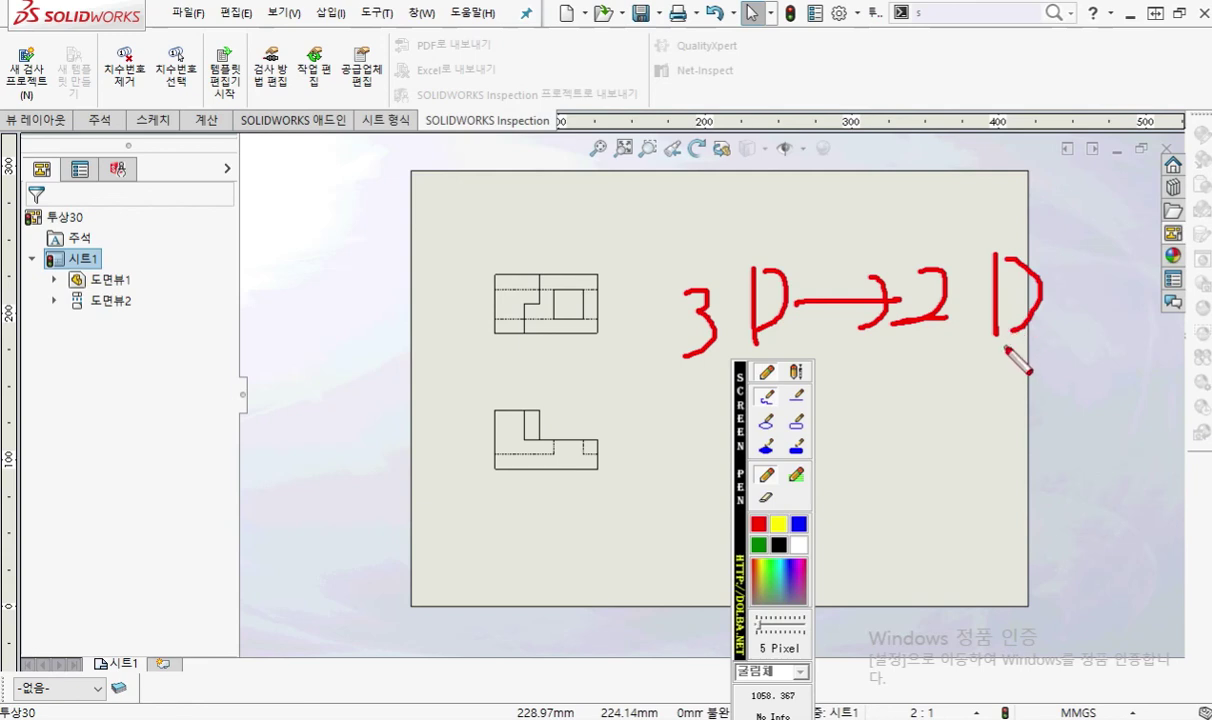
{"action": "left_click_drag", "start_coordinate": [901, 344], "coordinate": [1109, 349]}
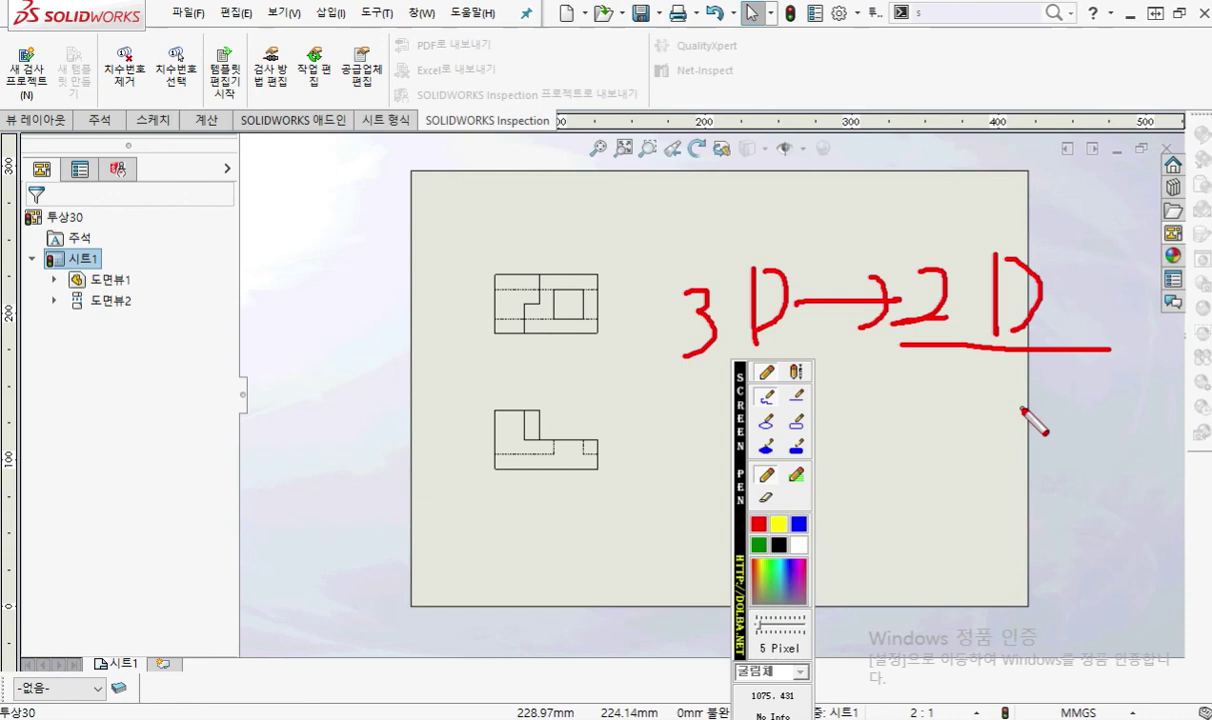
{"action": "key", "text": "Escape"}
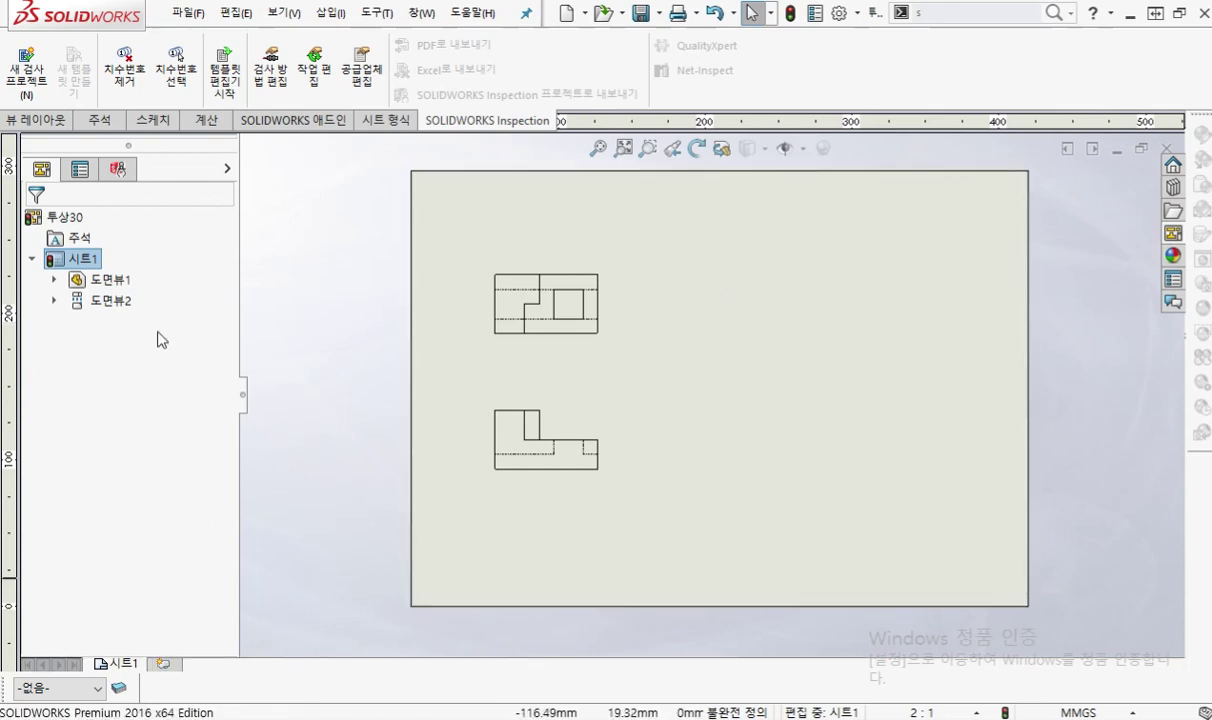
Open the part 투상30 from the drawing's top view.
{"action": "left_click", "coordinate": [124, 283]}
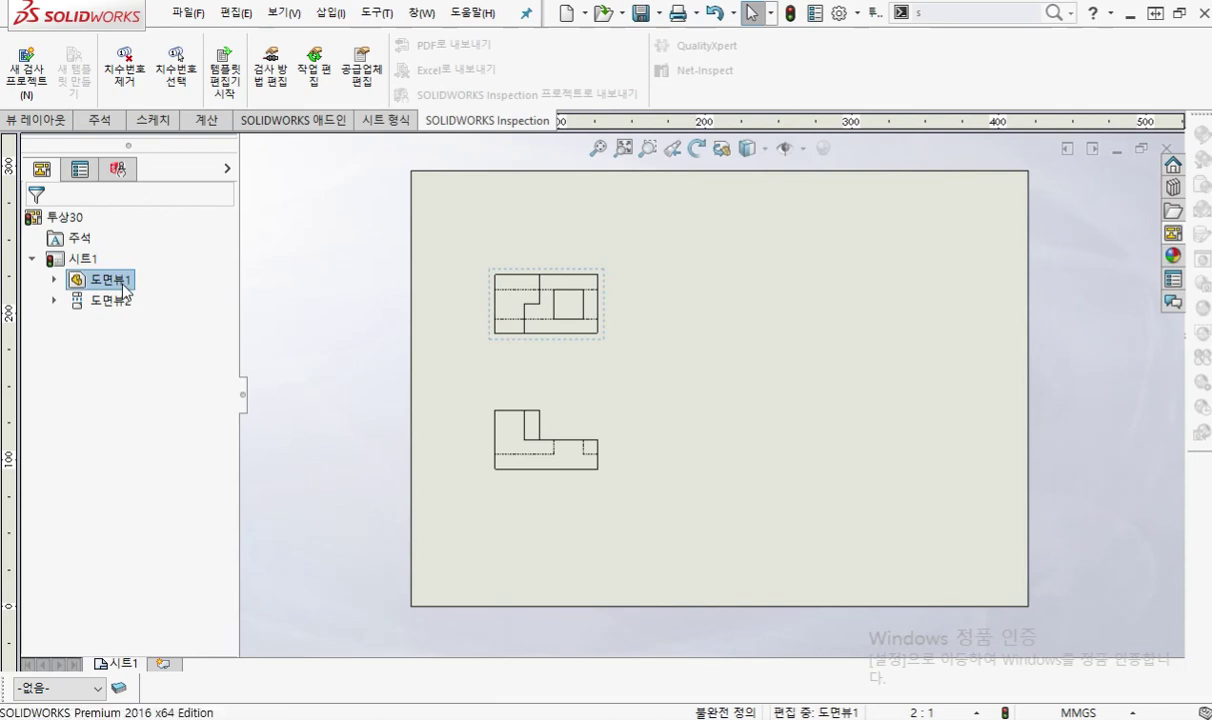
{"action": "right_click", "coordinate": [124, 283]}
{"action": "left_click", "coordinate": [190, 230]}
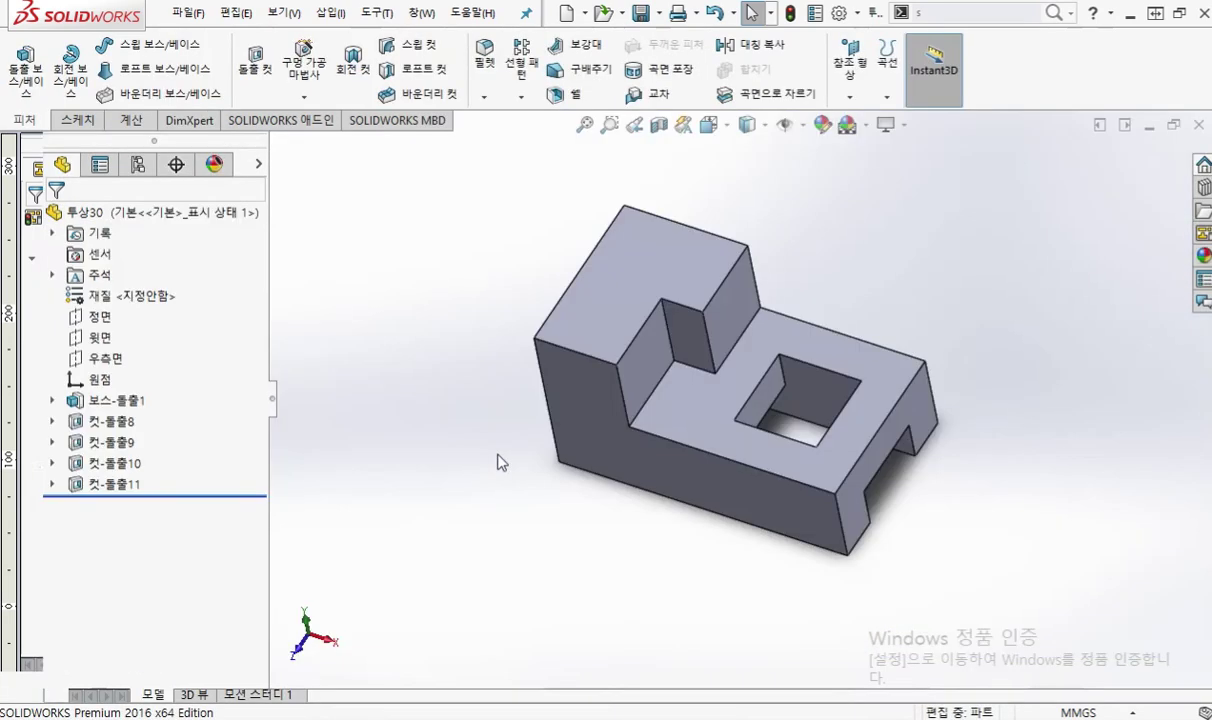
{"action": "scroll", "coordinate": [886, 418], "scroll_direction": "down", "scroll_amount": 3}
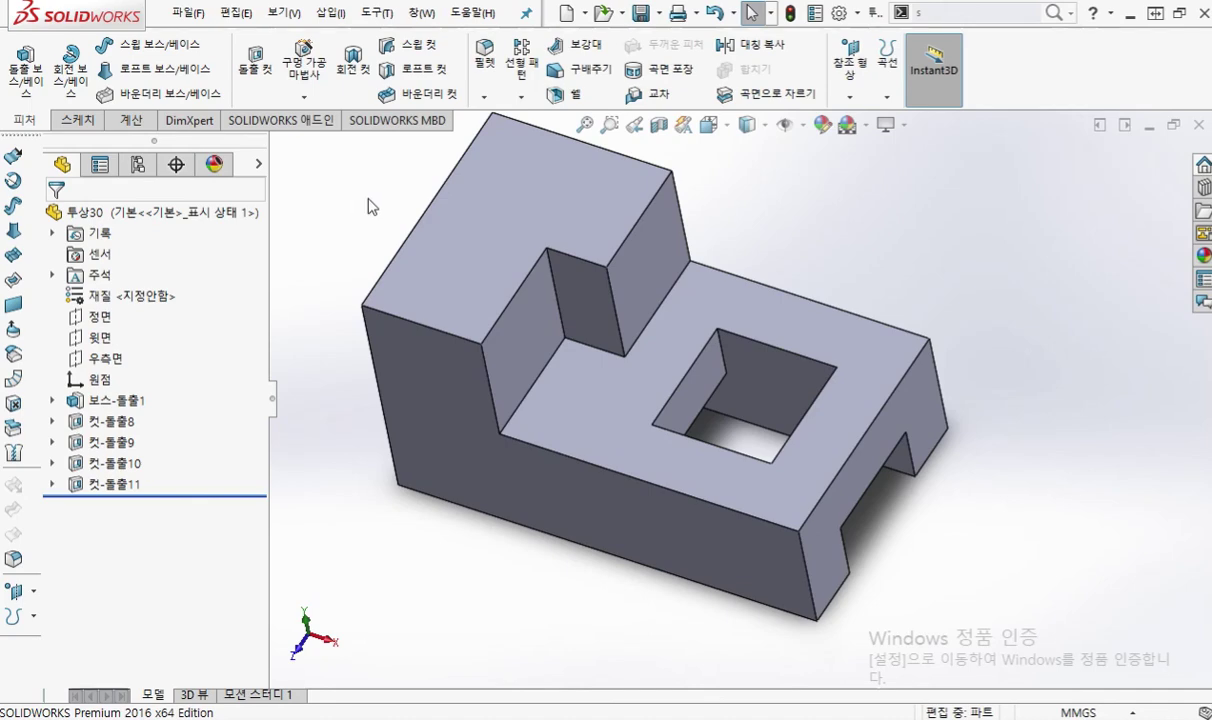
Check the part in its standard orientations, ending with the top view (윗면), and switch back to the drawing window.
{"action": "right_click_drag", "start_coordinate": [903, 265], "coordinate": [845, 257]}
{"action": "right_click_drag", "start_coordinate": [913, 208], "coordinate": [910, 308]}
{"action": "right_click_drag", "start_coordinate": [868, 188], "coordinate": [872, 110]}
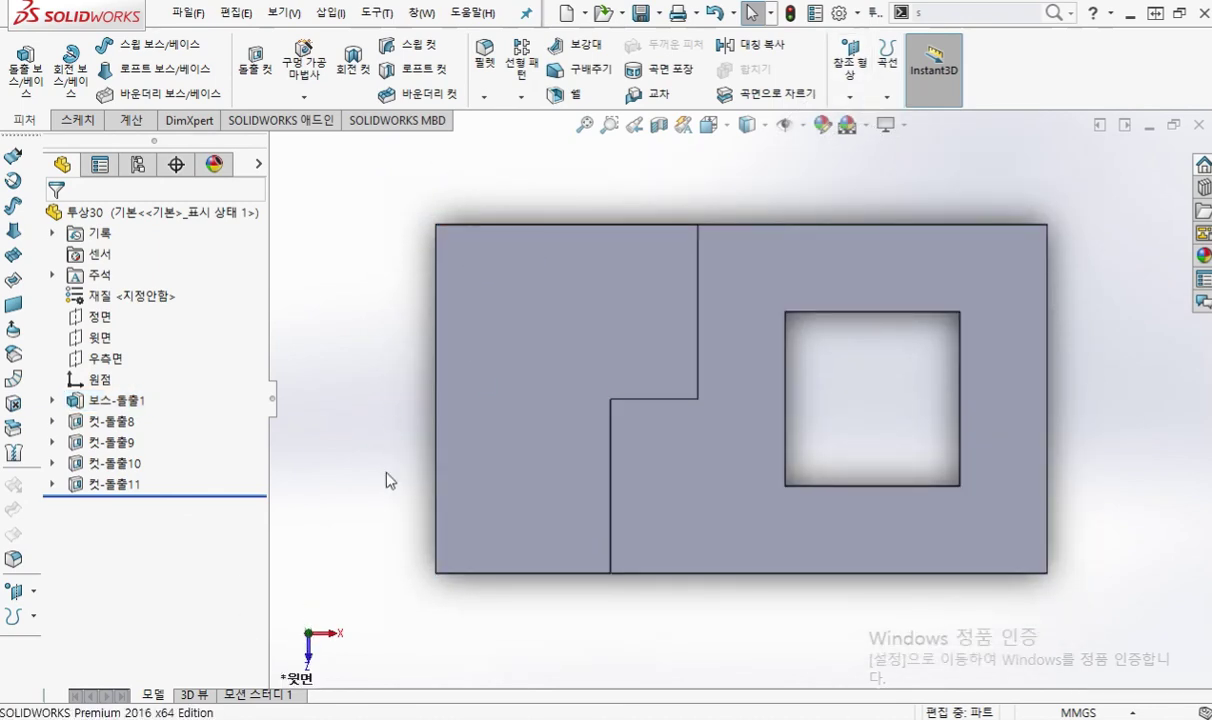
{"action": "mouse_move", "coordinate": [442, 718]}
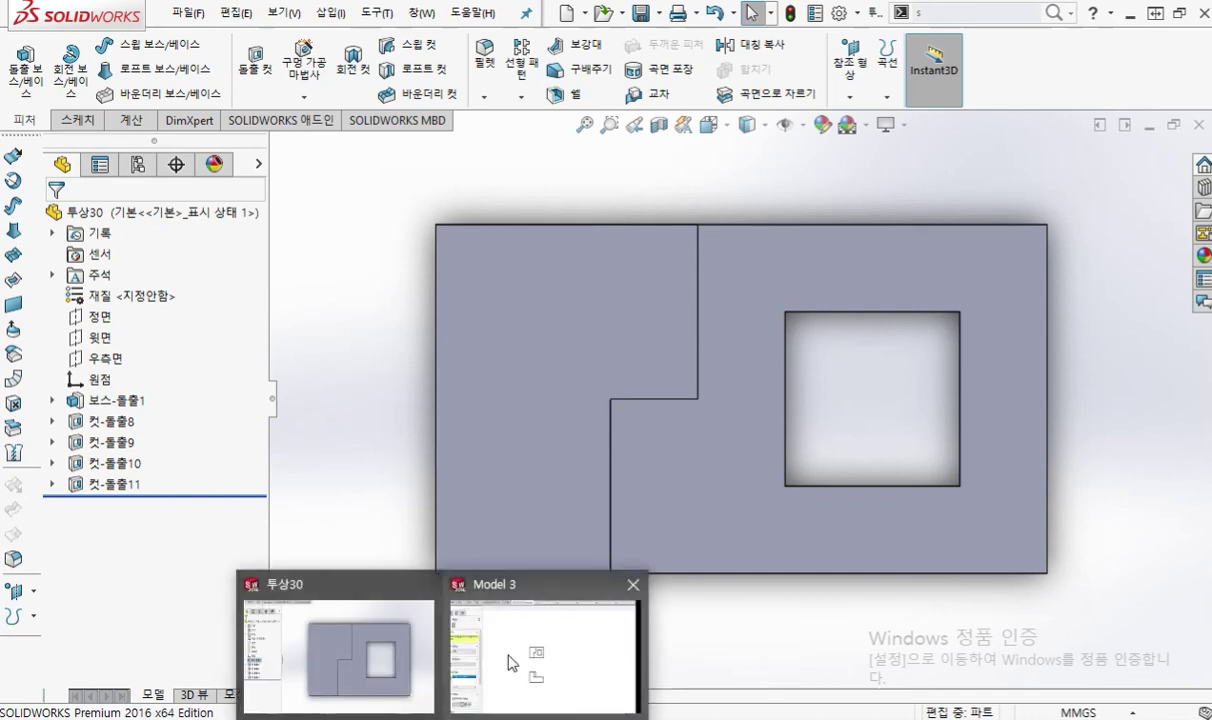
{"action": "left_click", "coordinate": [506, 663]}
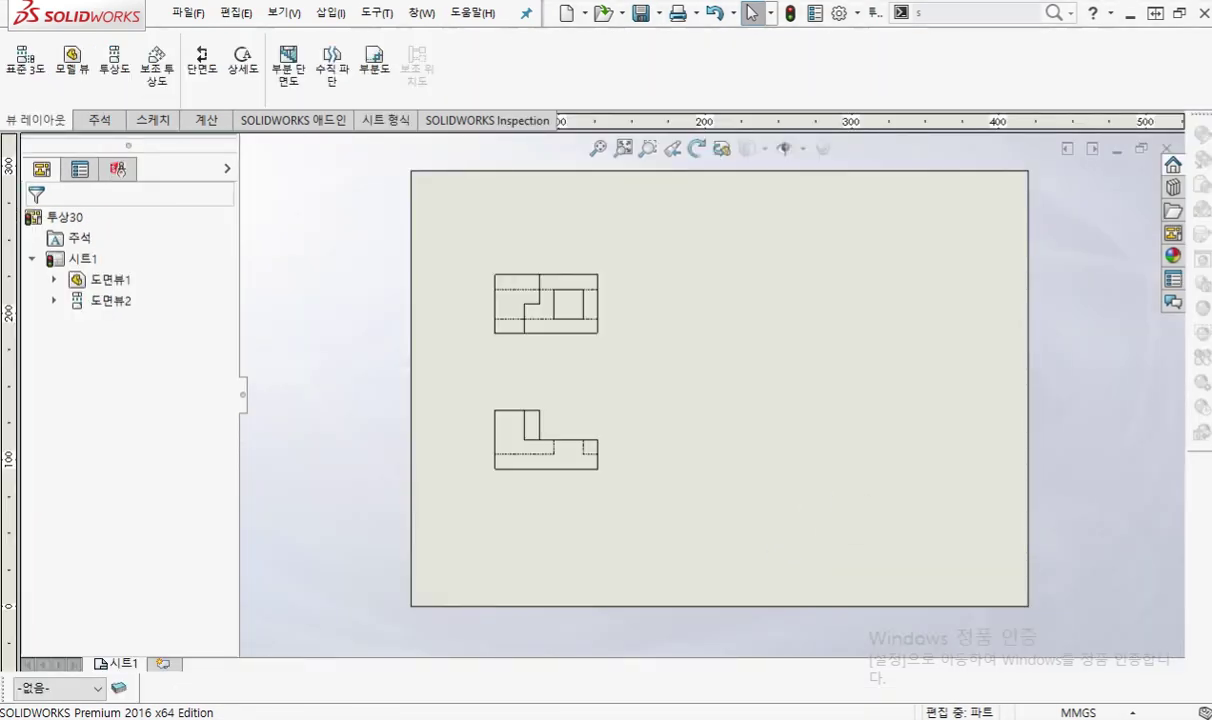